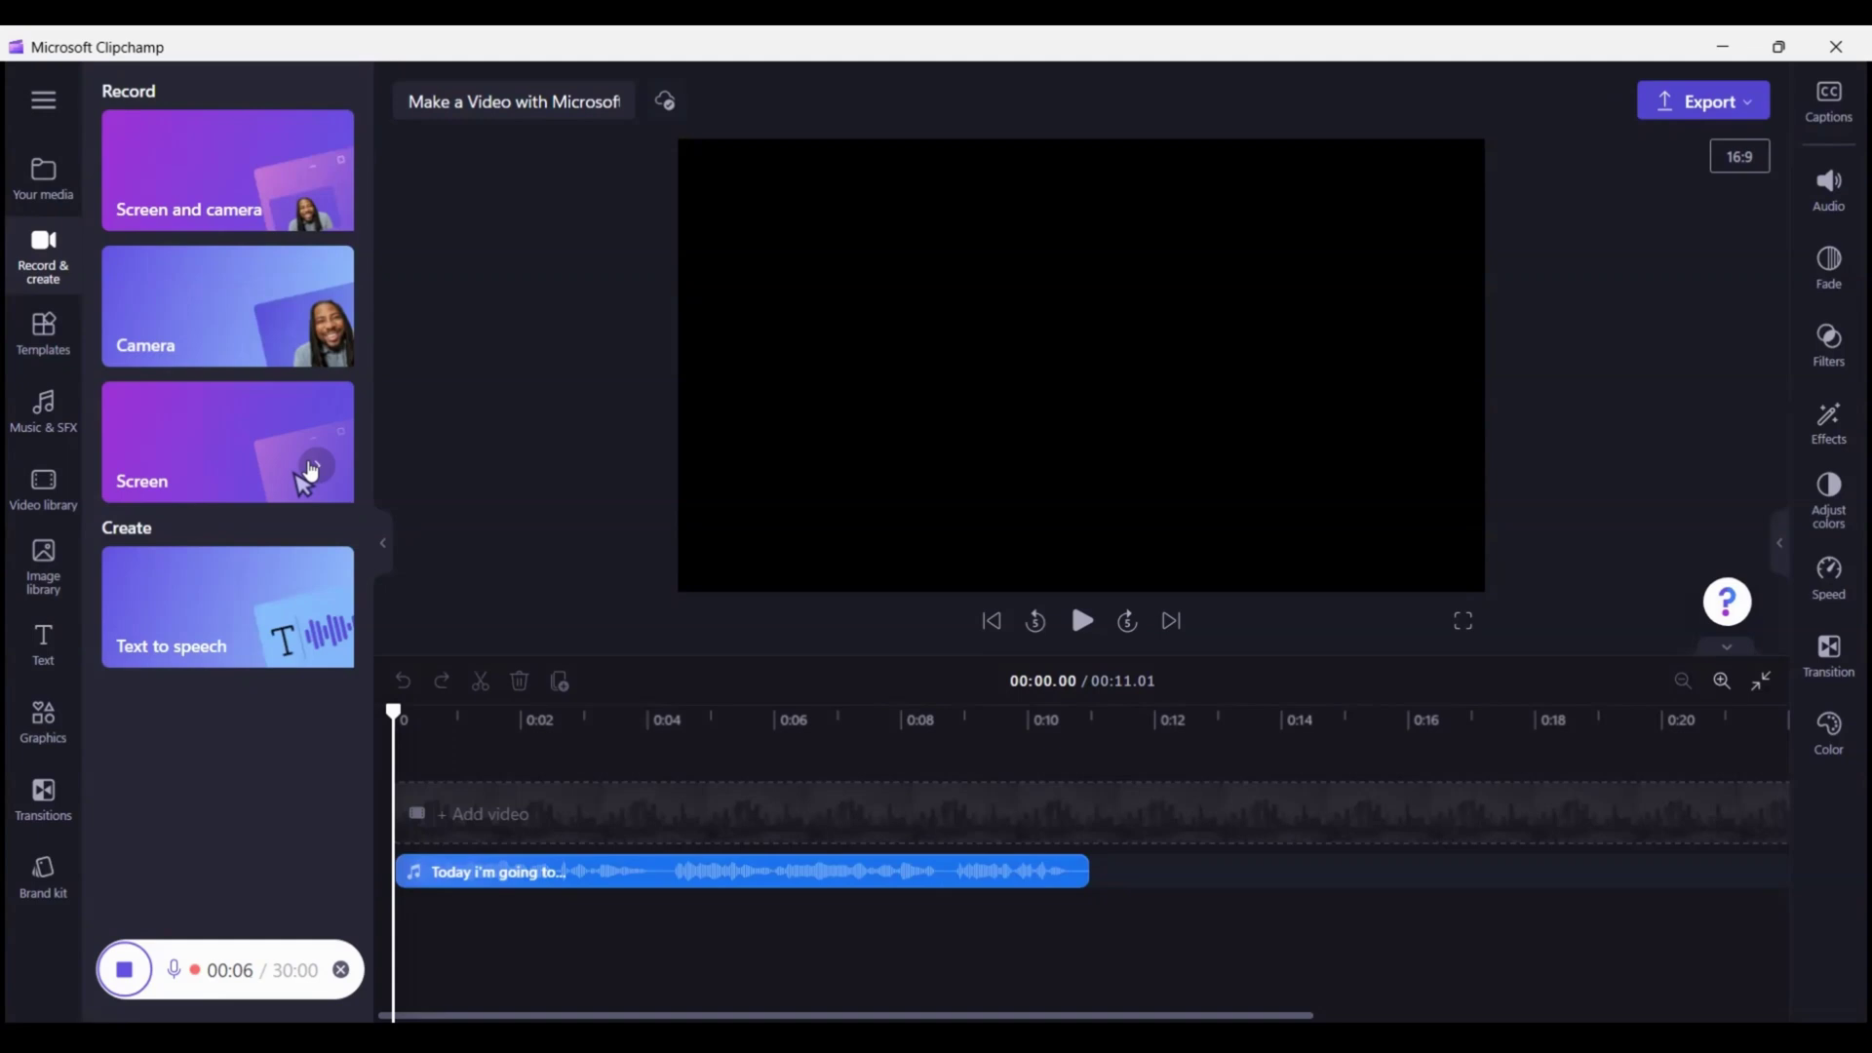
- Switch the side panel from recording options to the Templates categories
{"action": "left_click", "coordinate": [44, 353]}
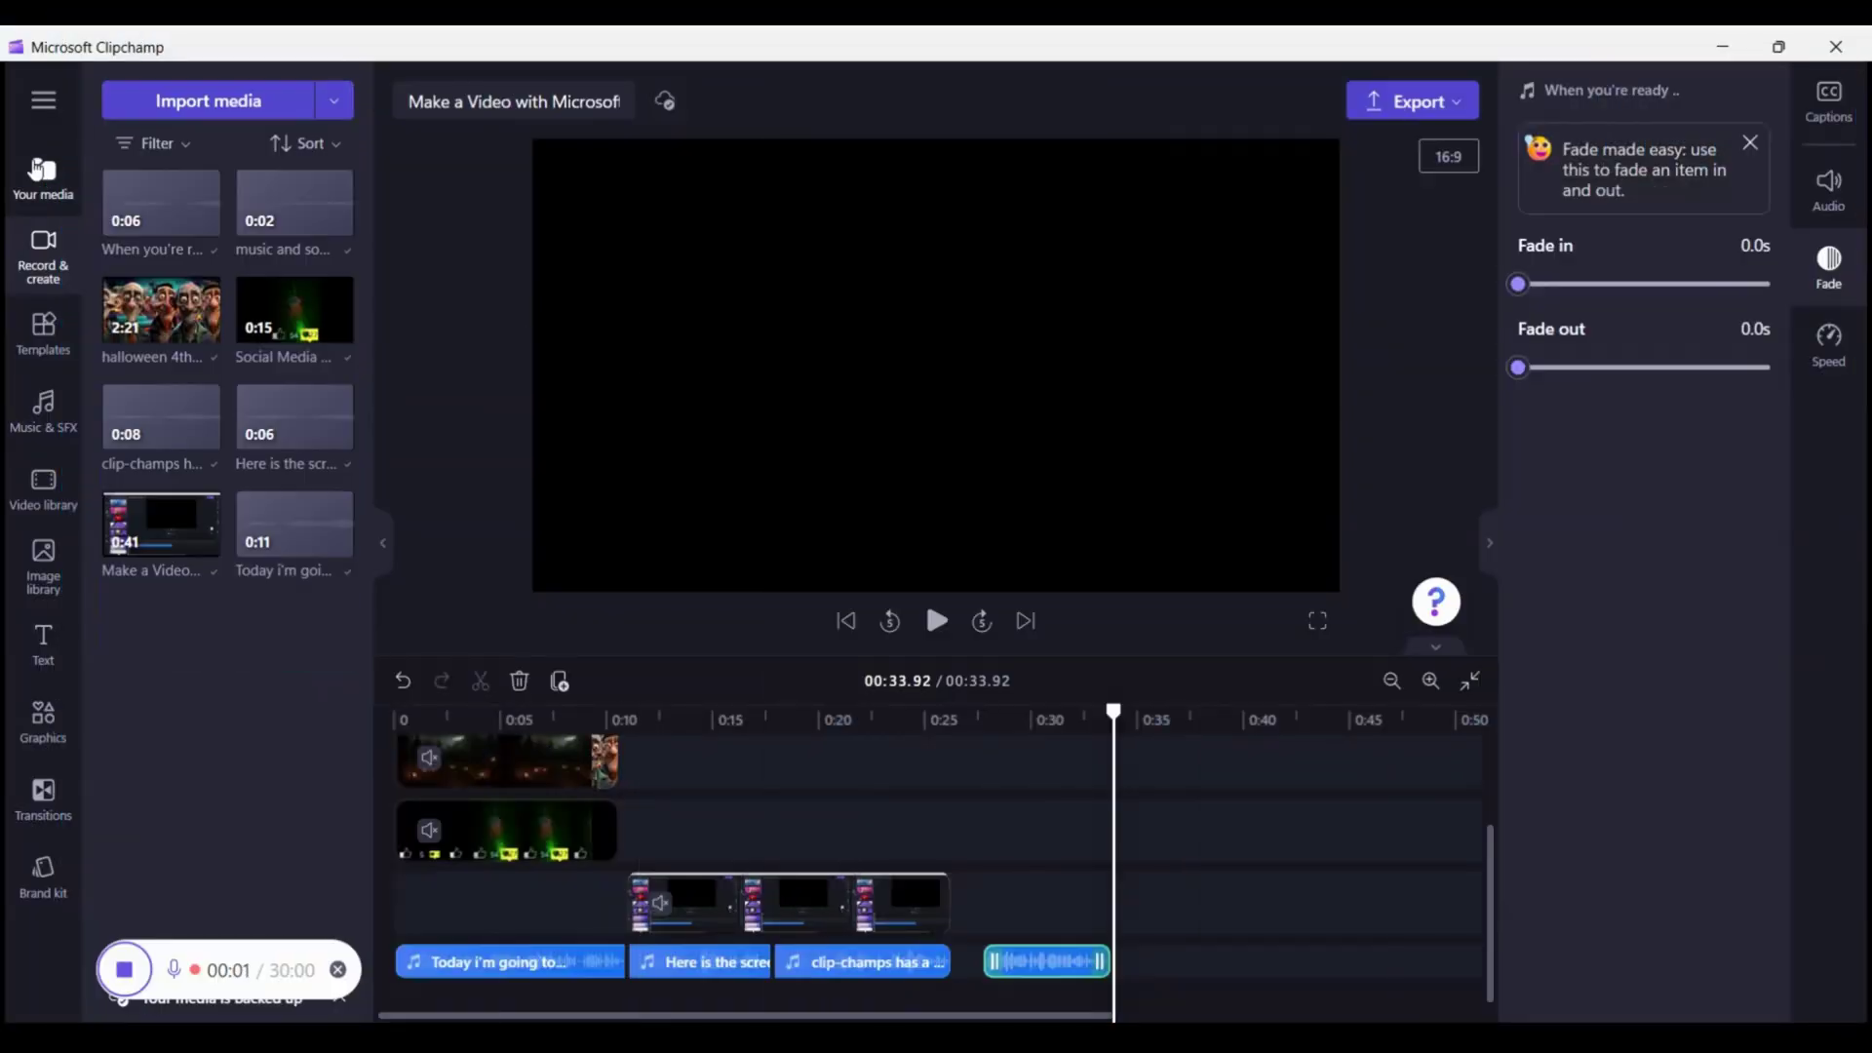
- Start importing media through Browse files, then cancel the Open dialog without importing anything
{"action": "left_click", "coordinate": [333, 107]}
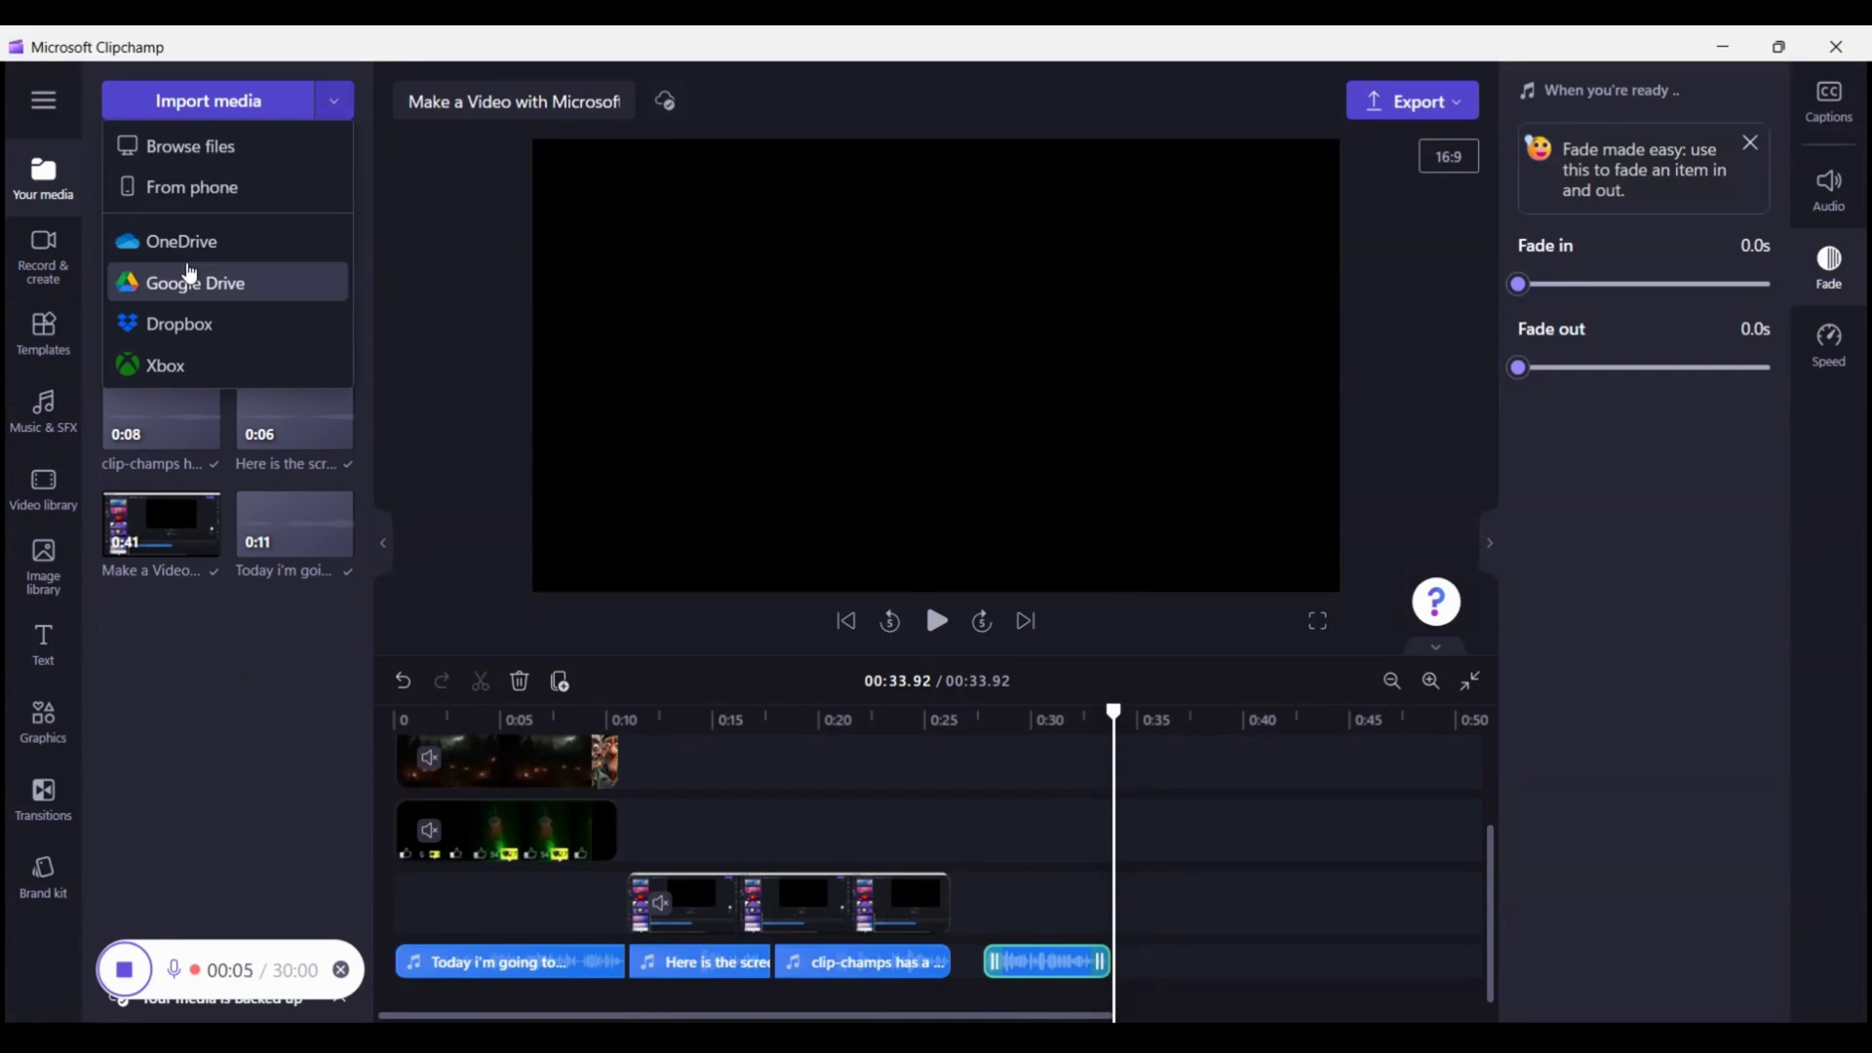
{"action": "left_click", "coordinate": [327, 109]}
{"action": "left_click", "coordinate": [288, 112]}
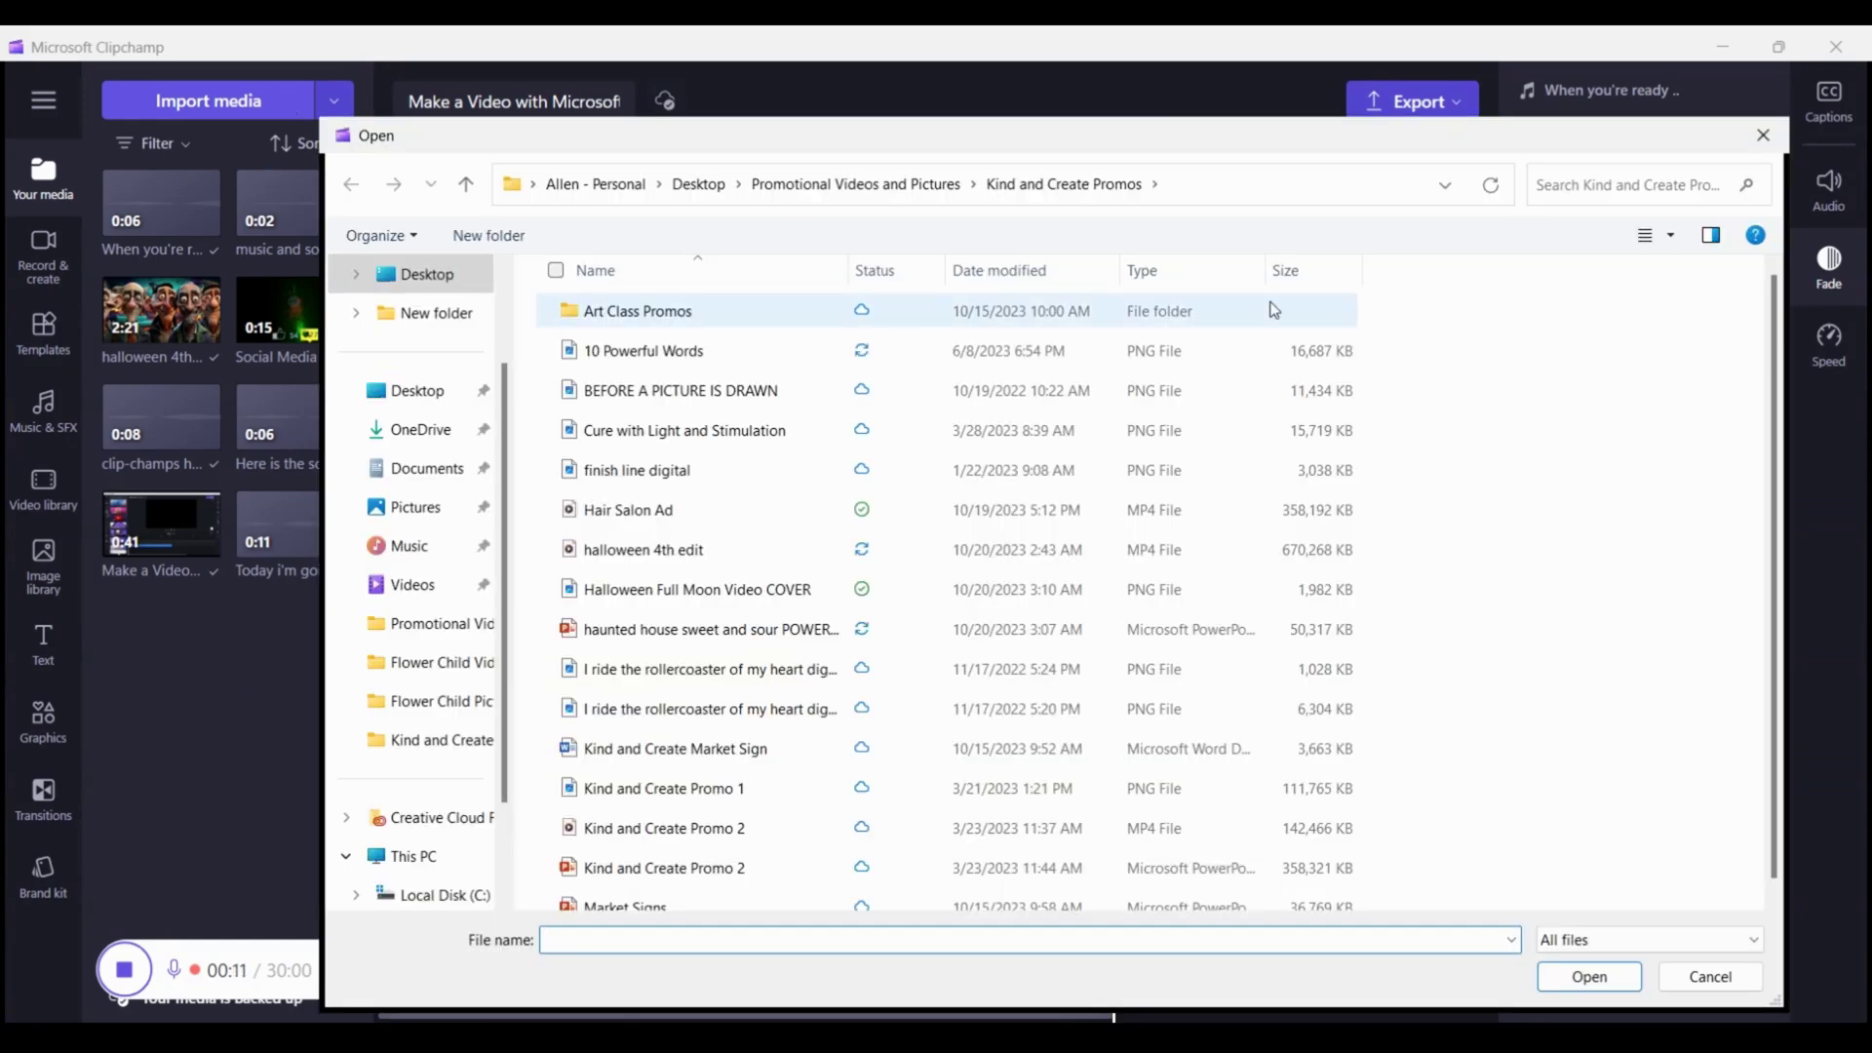
{"action": "left_click", "coordinate": [1763, 134]}
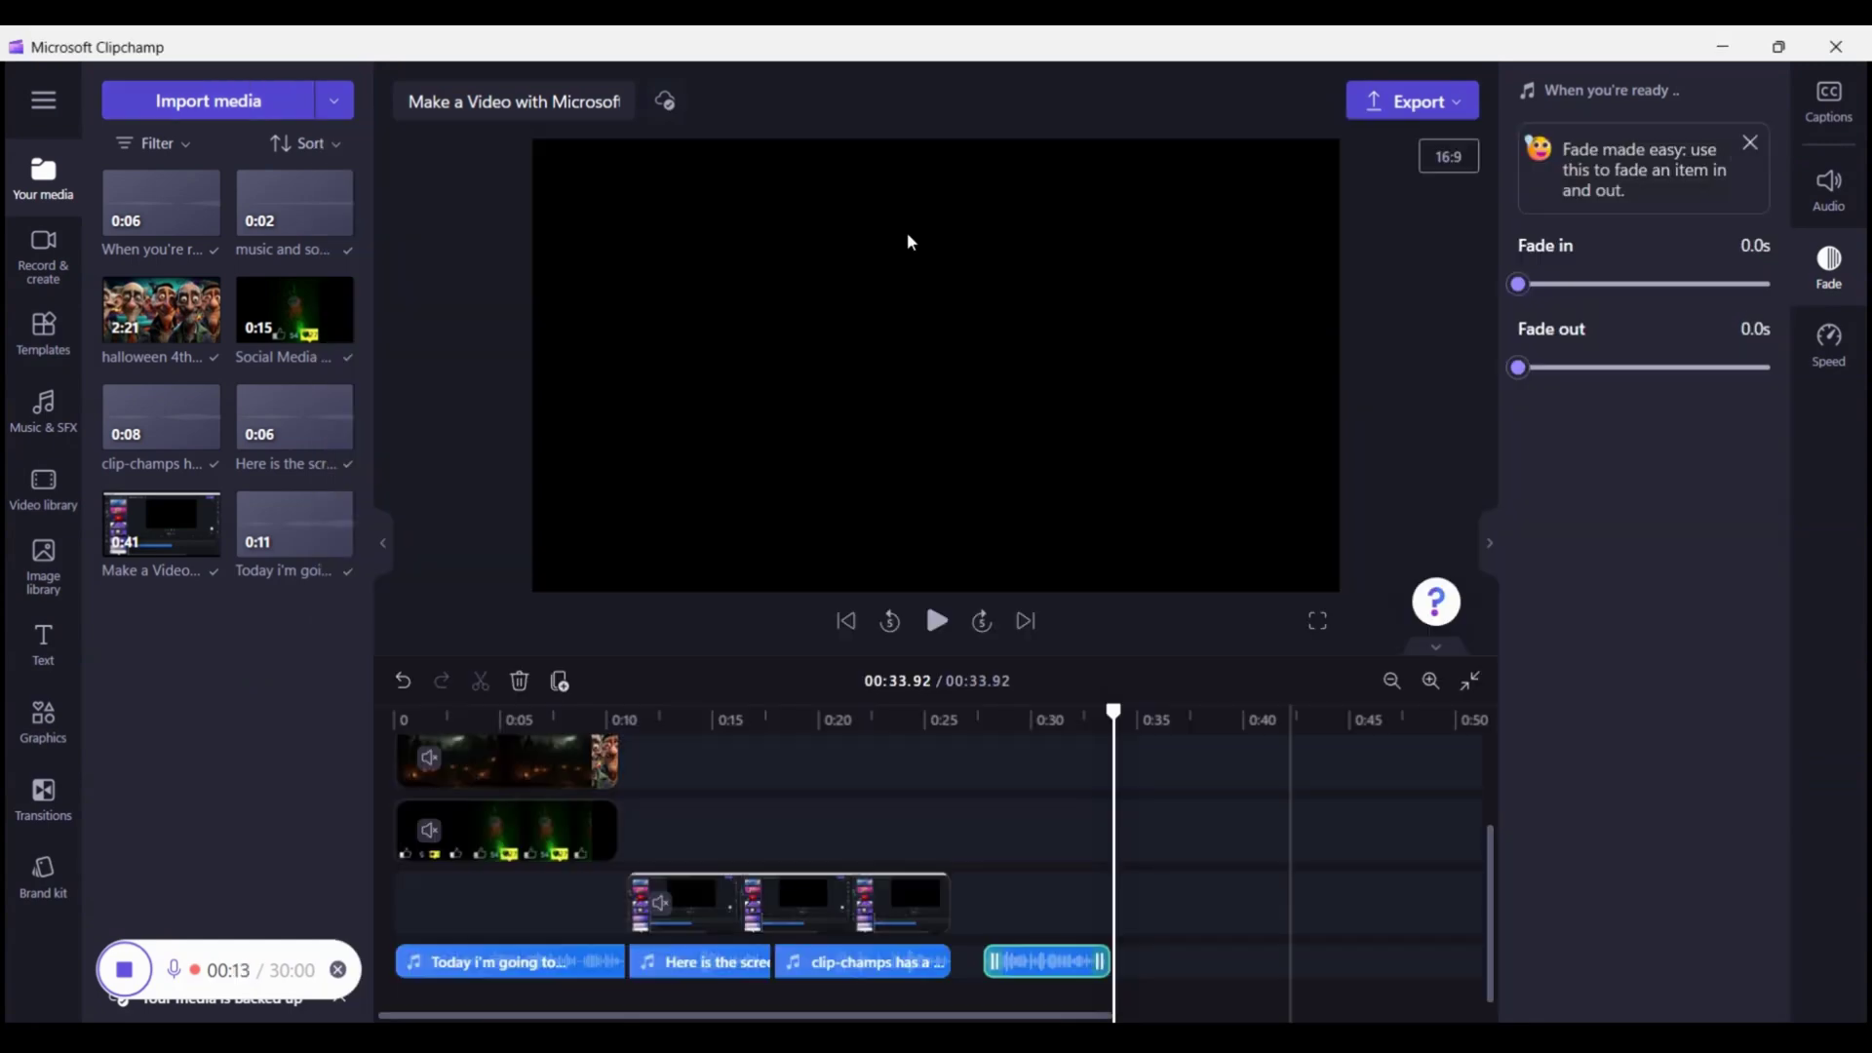
- Open the Music & SFX library and check its audio filter, leaving it on All audio
{"action": "left_click", "coordinate": [45, 405]}
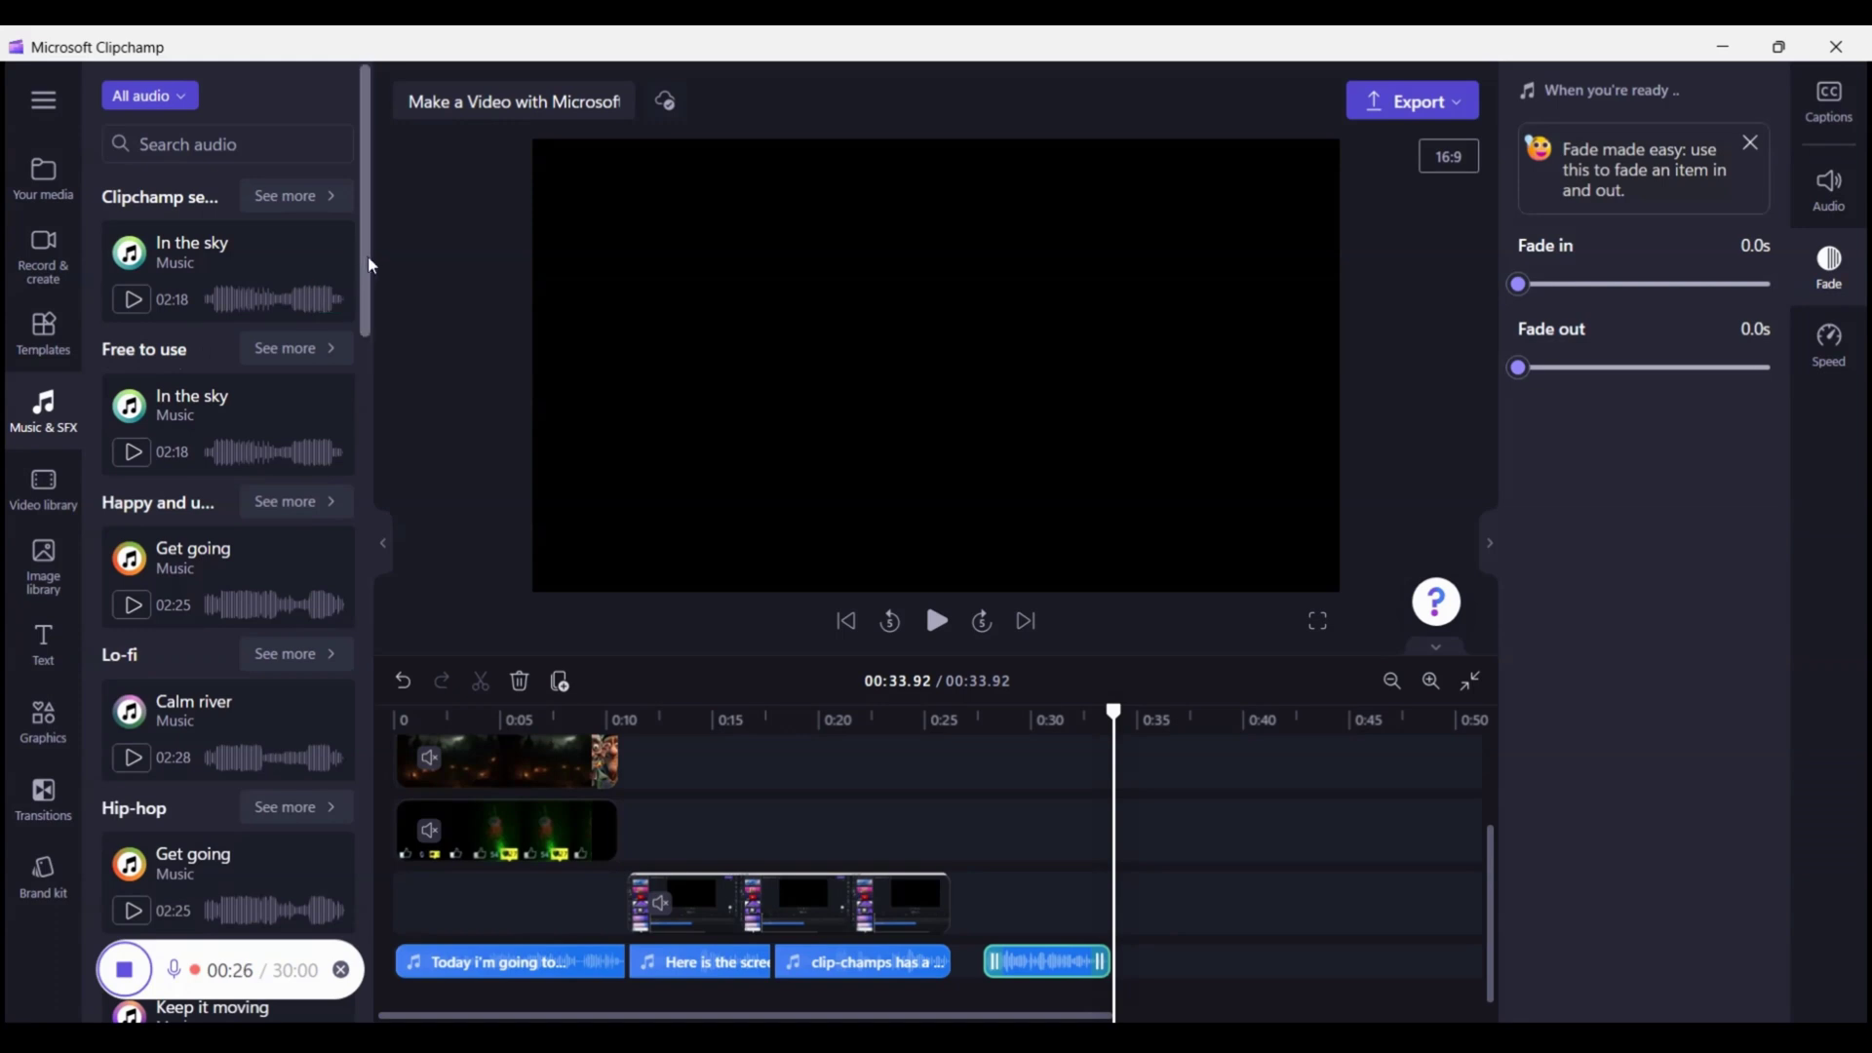
{"action": "mouse_move", "coordinate": [371, 265]}
{"action": "left_mouse_down"}
{"action": "mouse_move", "coordinate": [359, 447]}
{"action": "mouse_move", "coordinate": [354, 250]}
{"action": "left_mouse_up"}
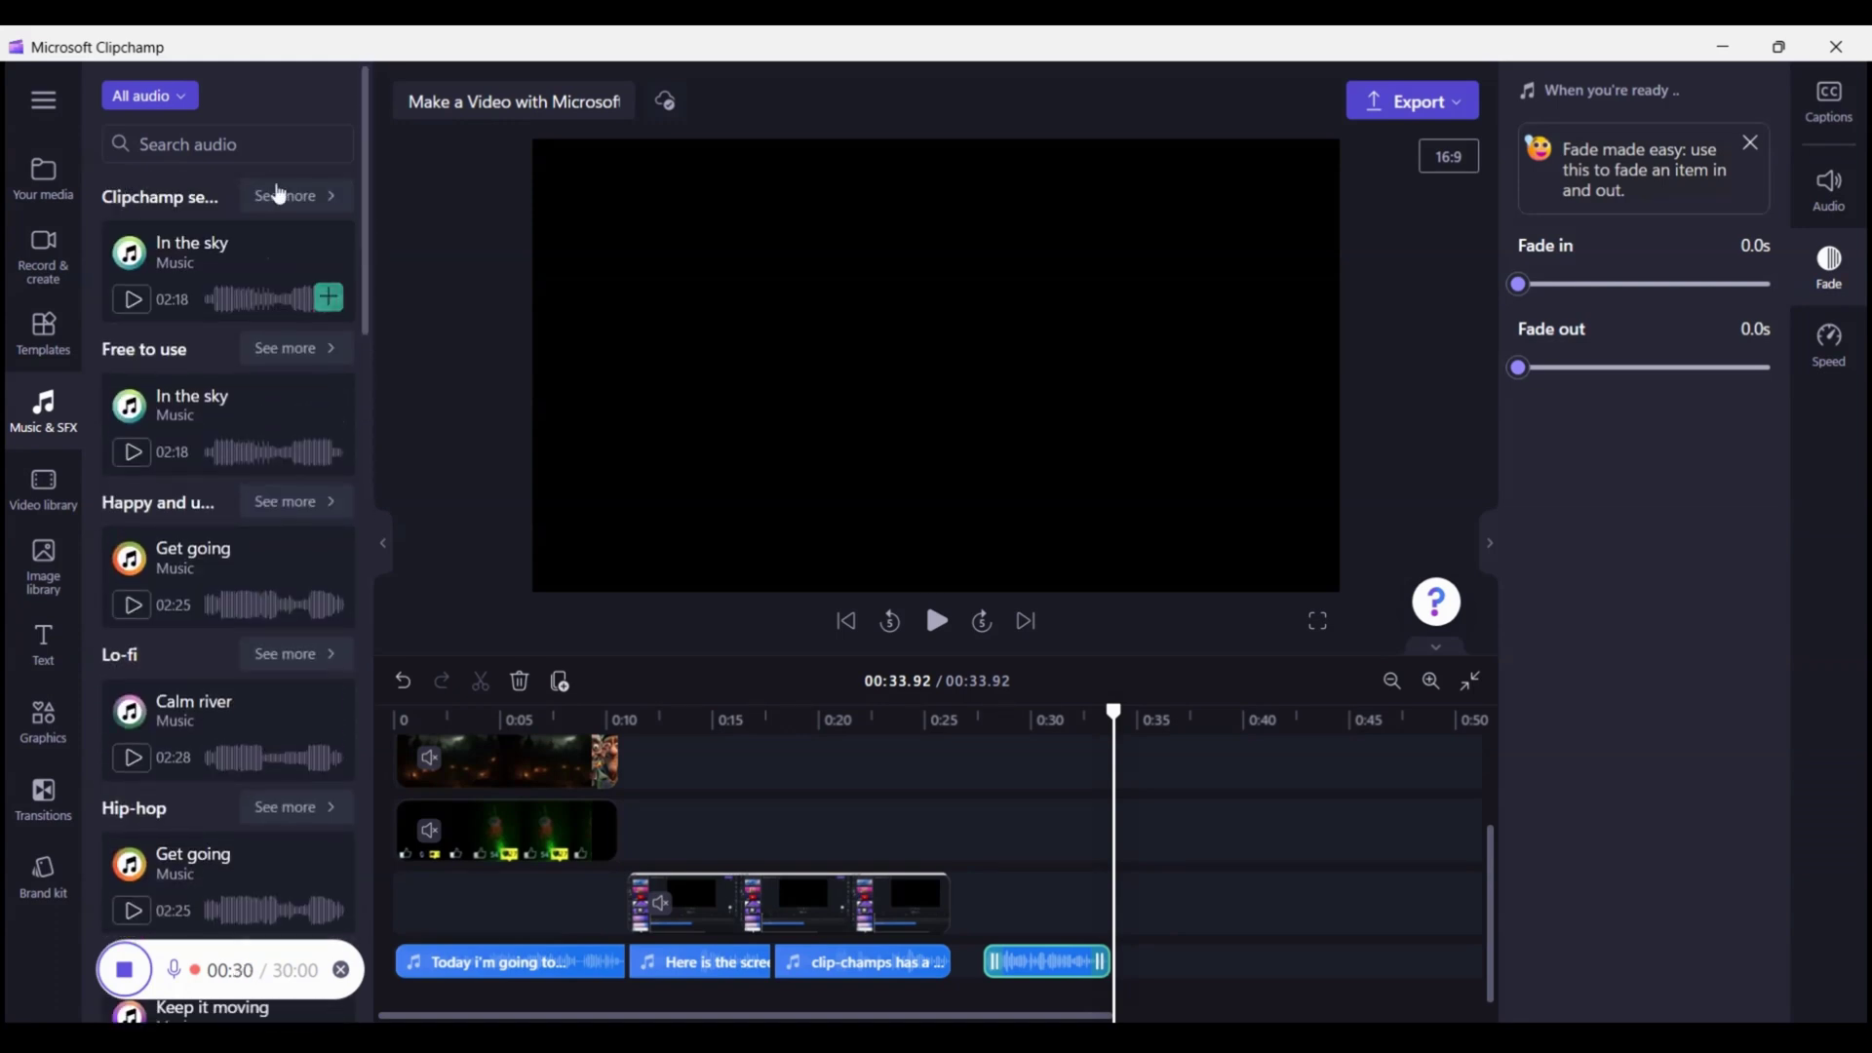
{"action": "left_click", "coordinate": [196, 99]}
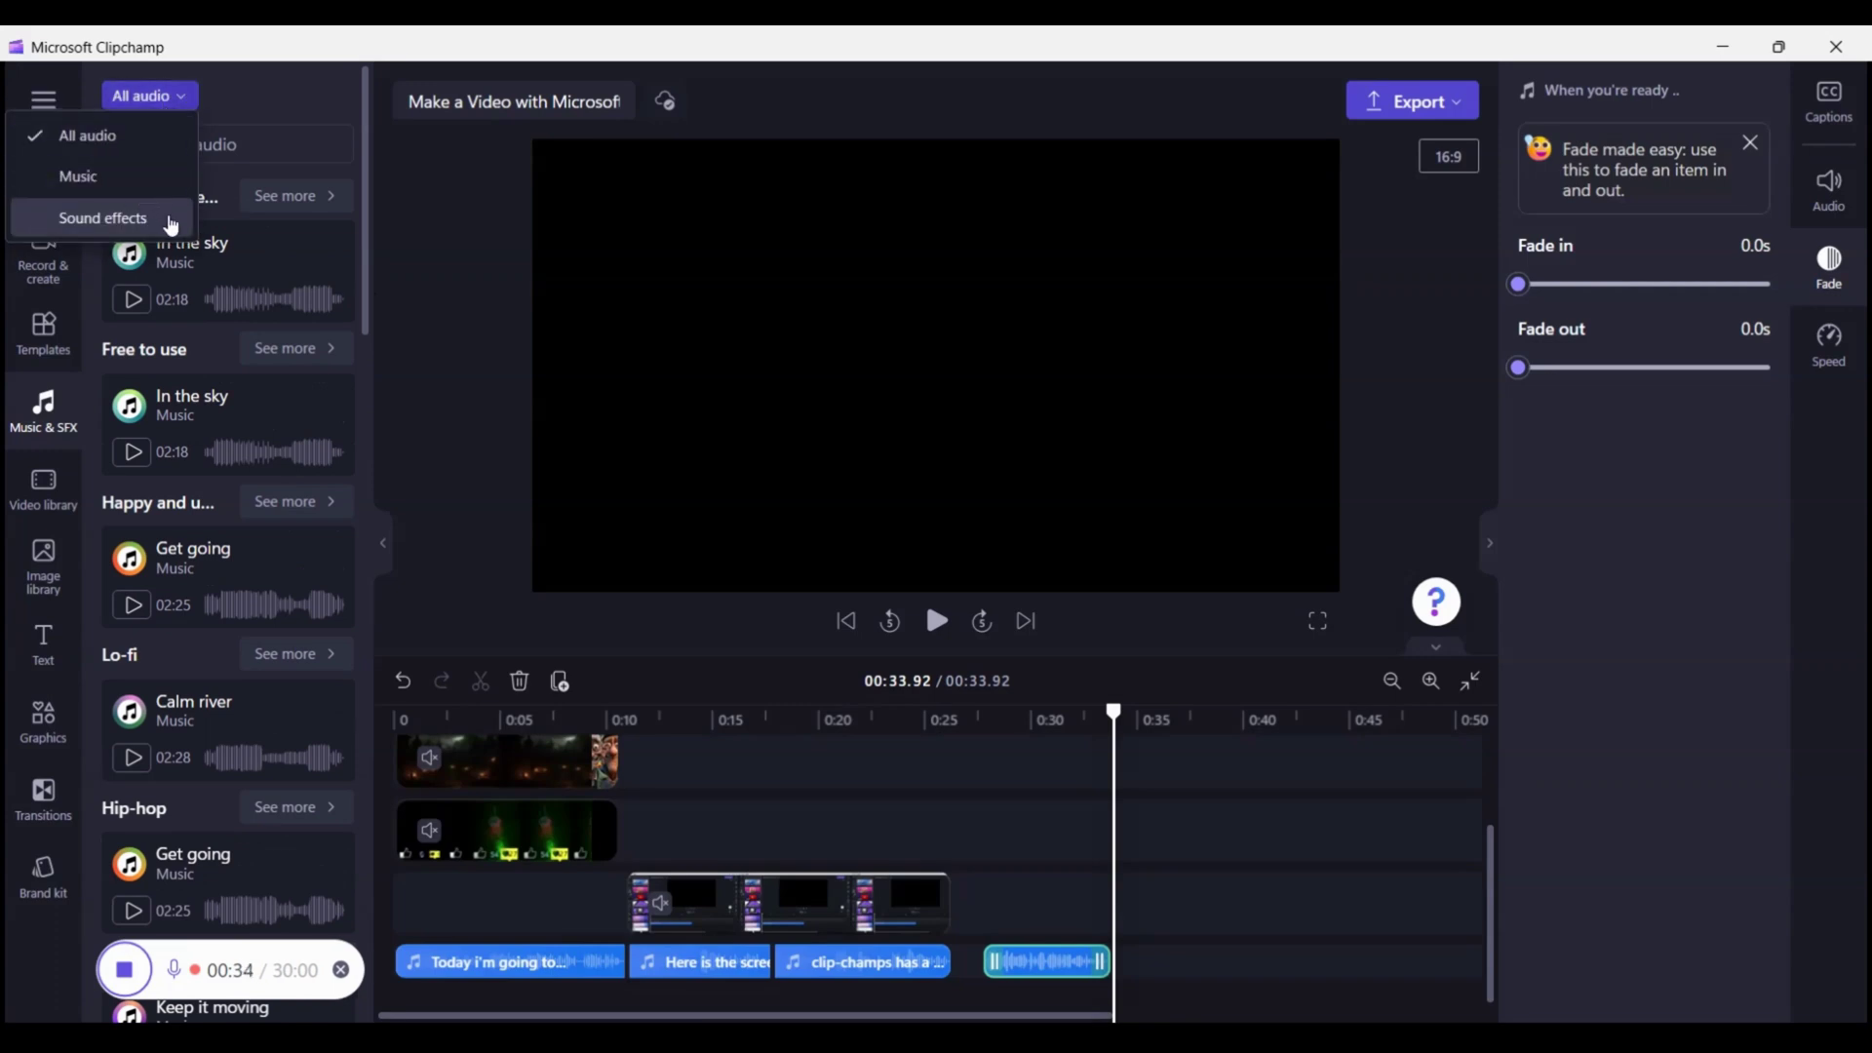
{"action": "left_click", "coordinate": [249, 98]}
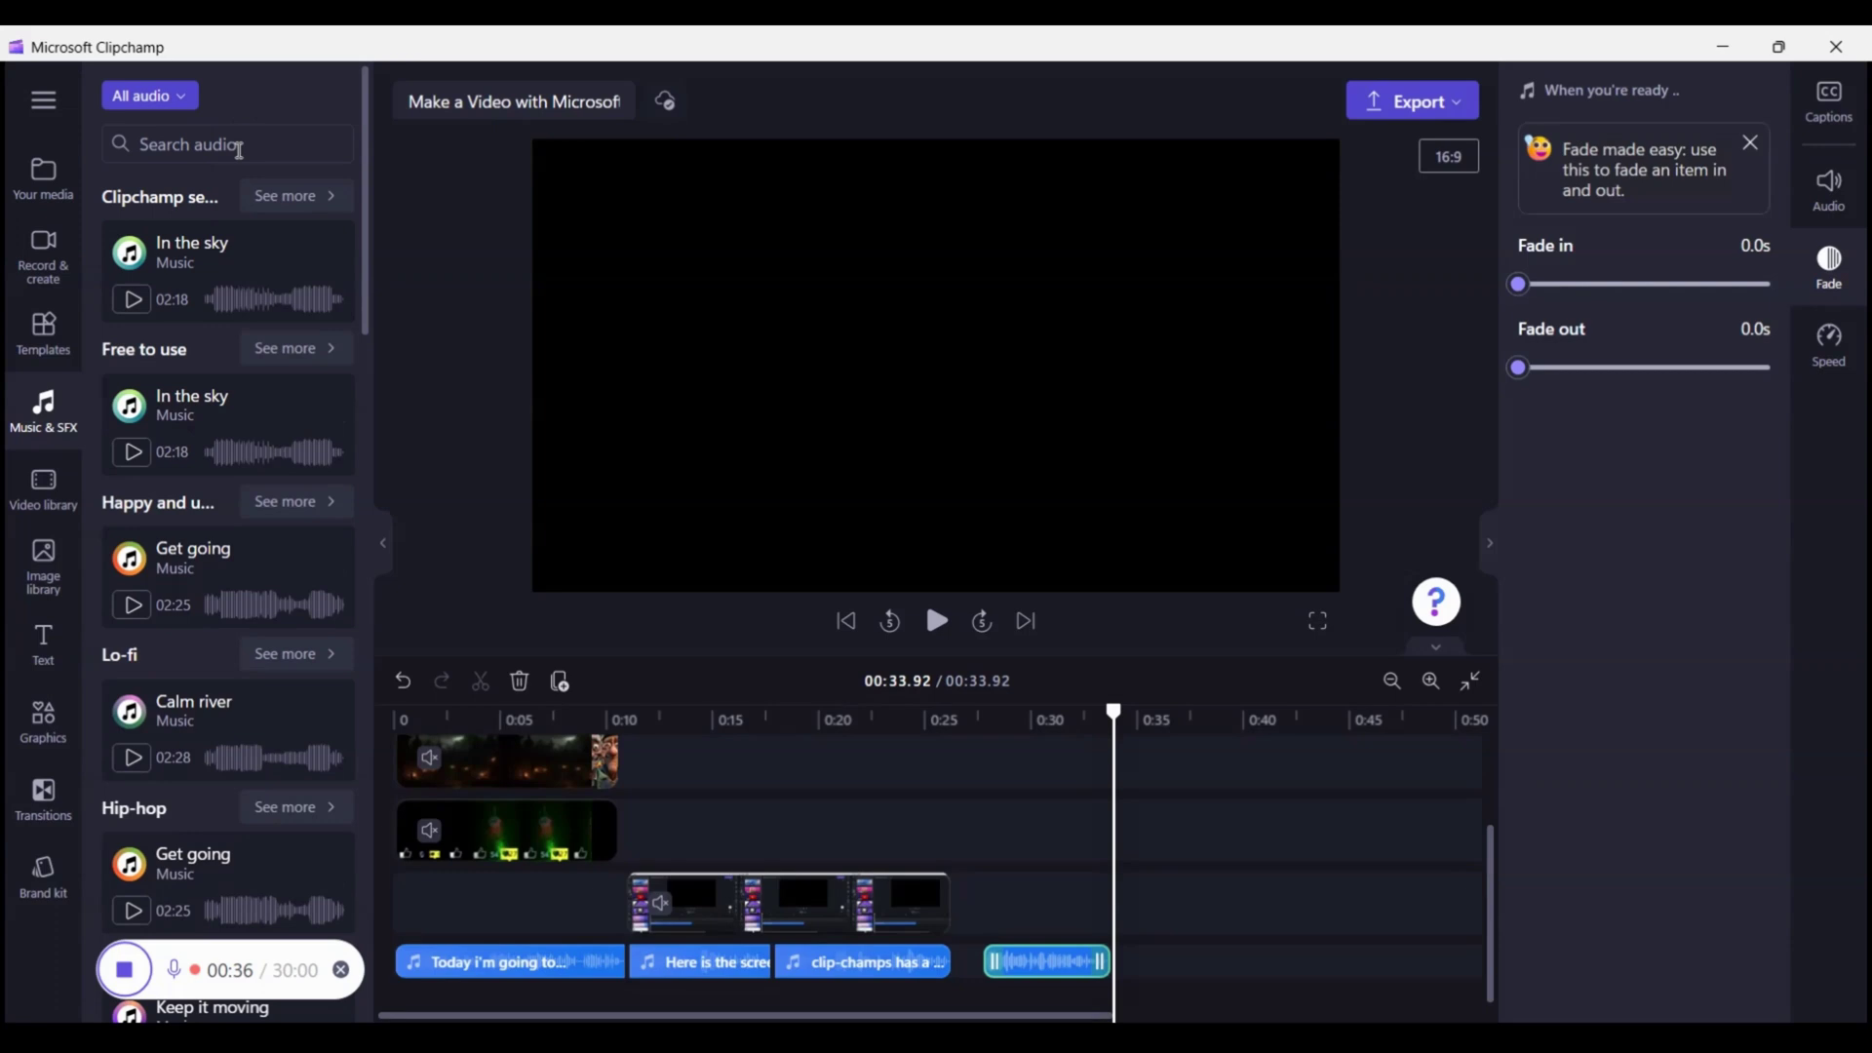
- Search the audio library for 'scary' and preview the Cinematic Scary track
{"action": "left_click", "coordinate": [239, 146]}
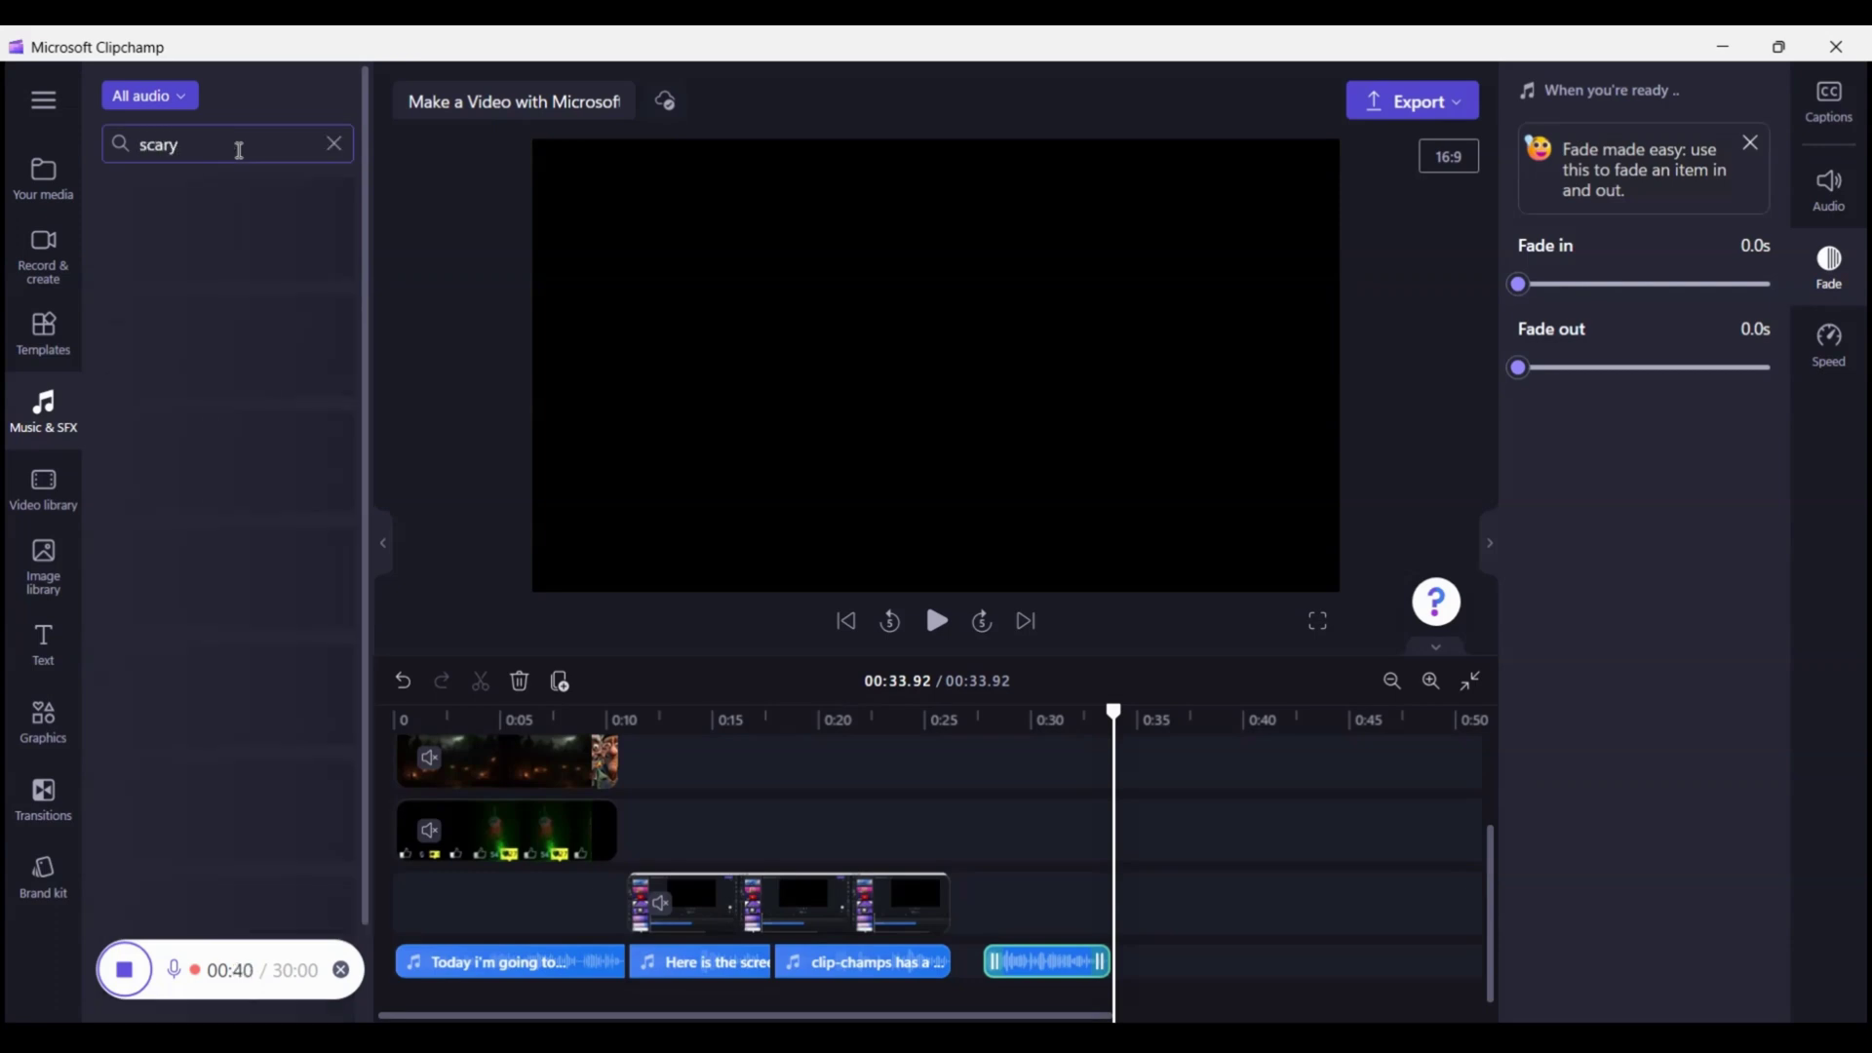
{"action": "mouse_move", "coordinate": [247, 259]}
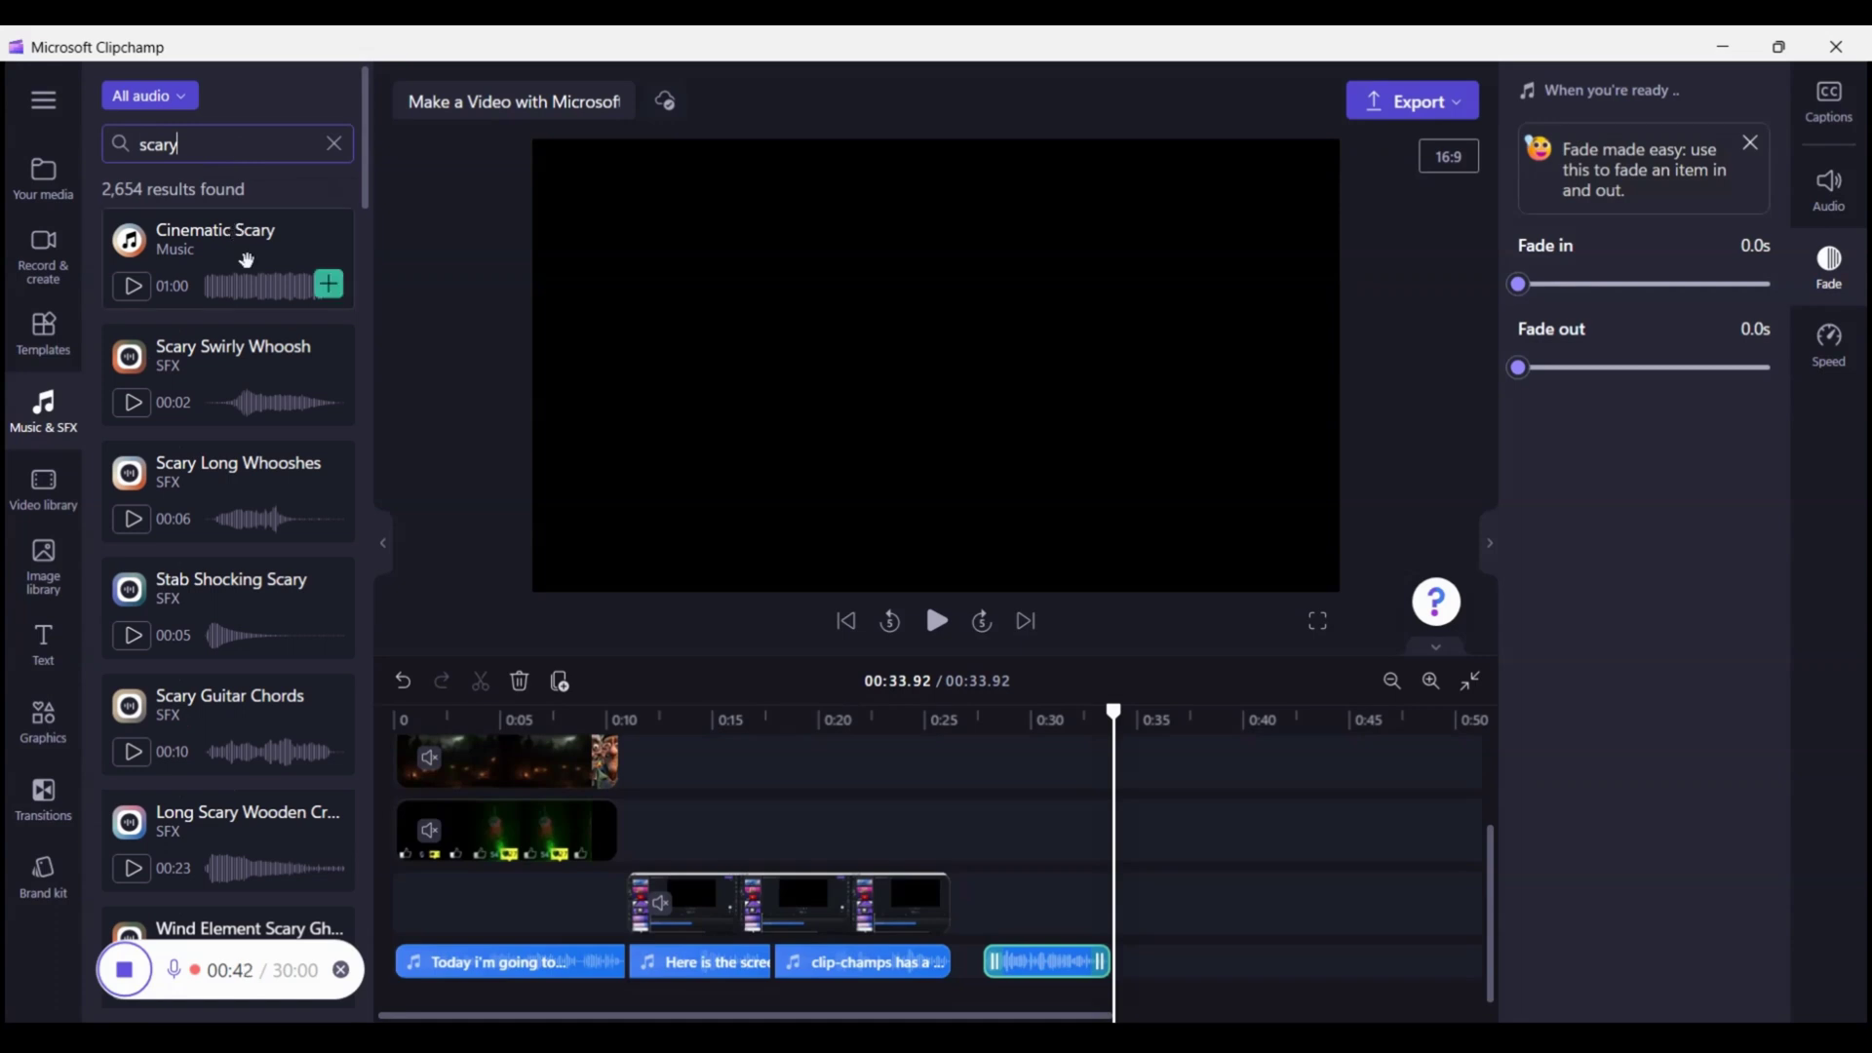
{"action": "left_click", "coordinate": [134, 286]}
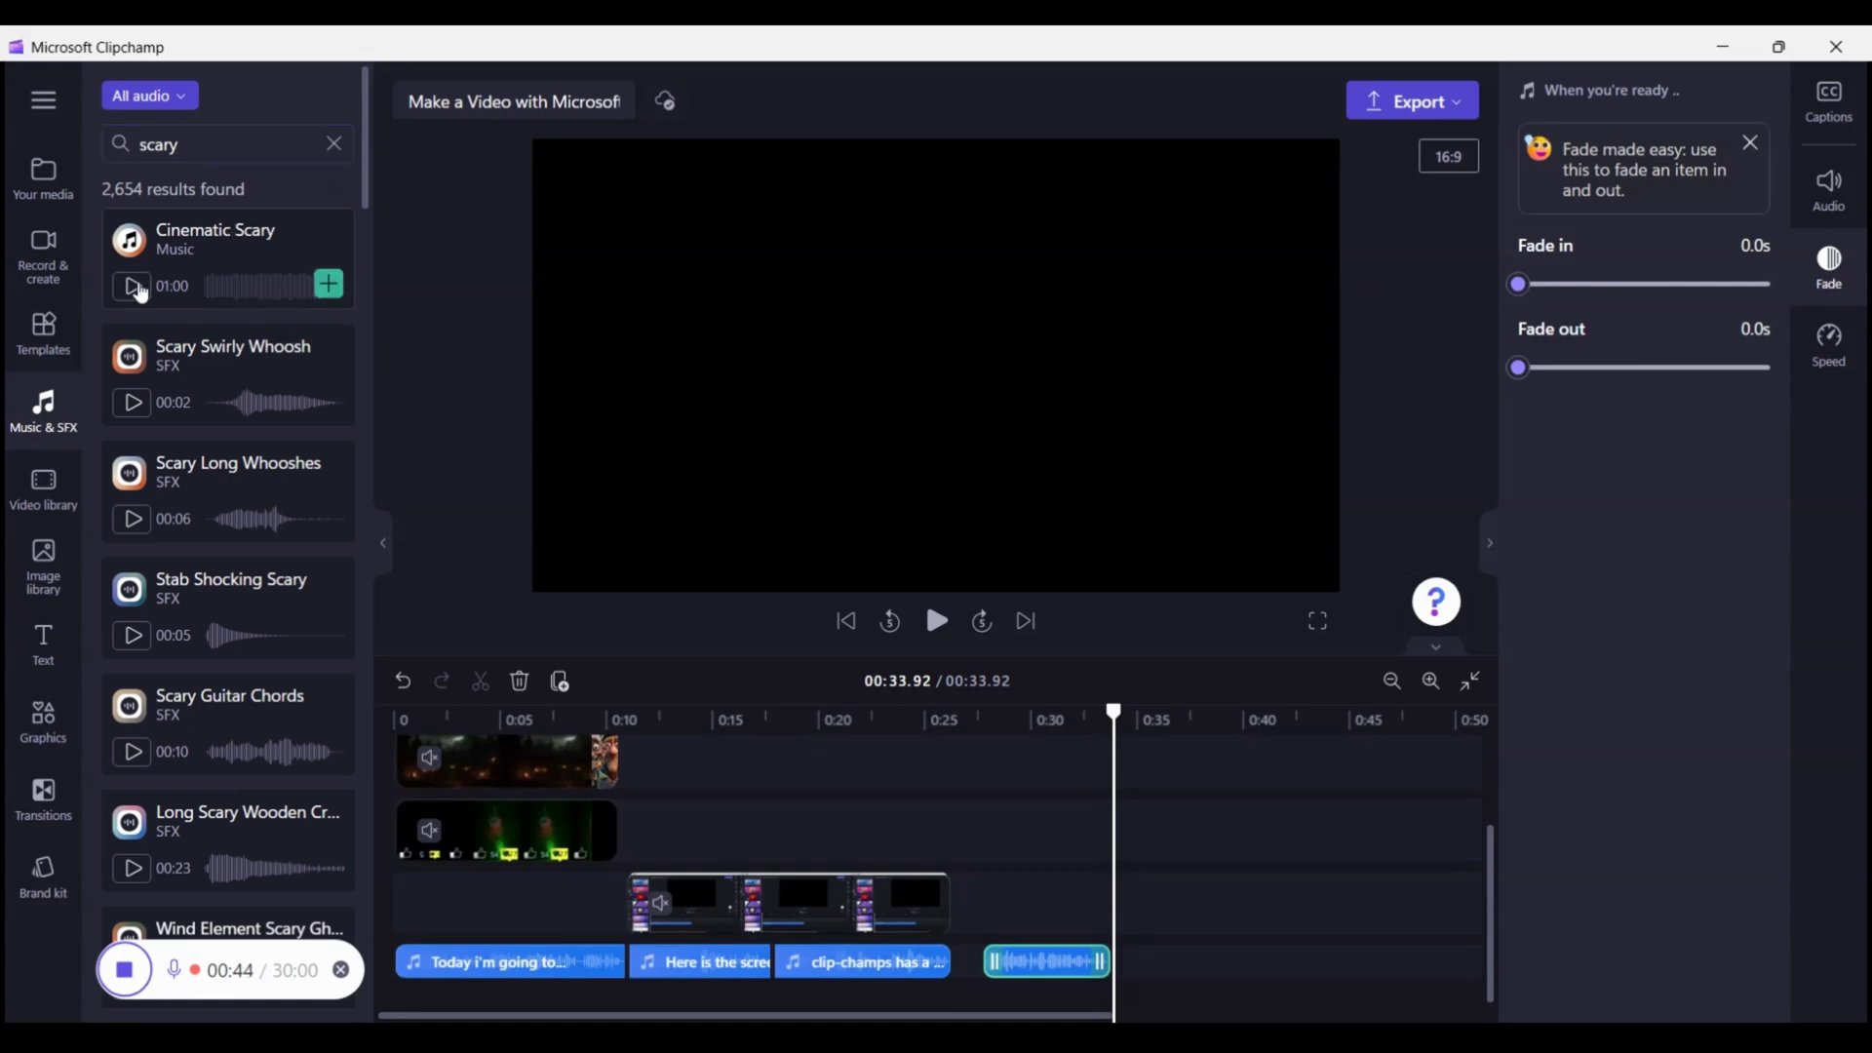
{"action": "left_click", "coordinate": [133, 287]}
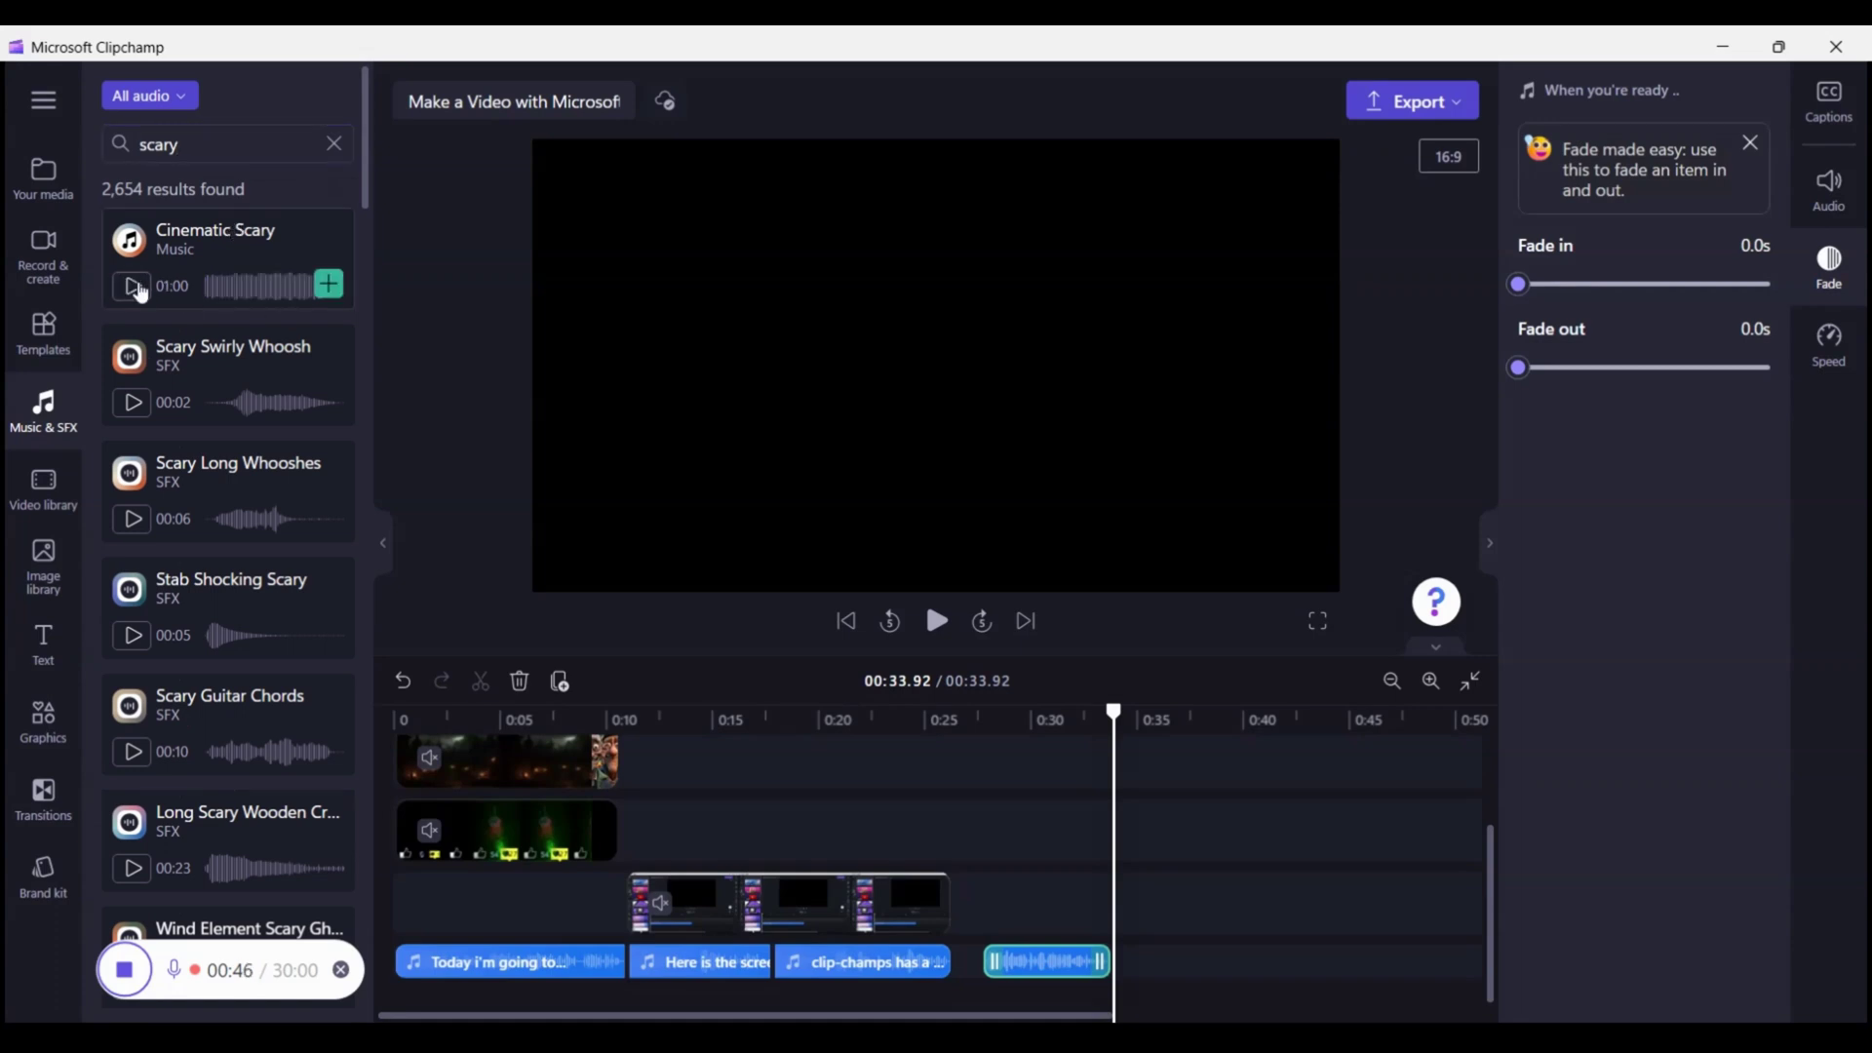
{"action": "left_click", "coordinate": [232, 289]}
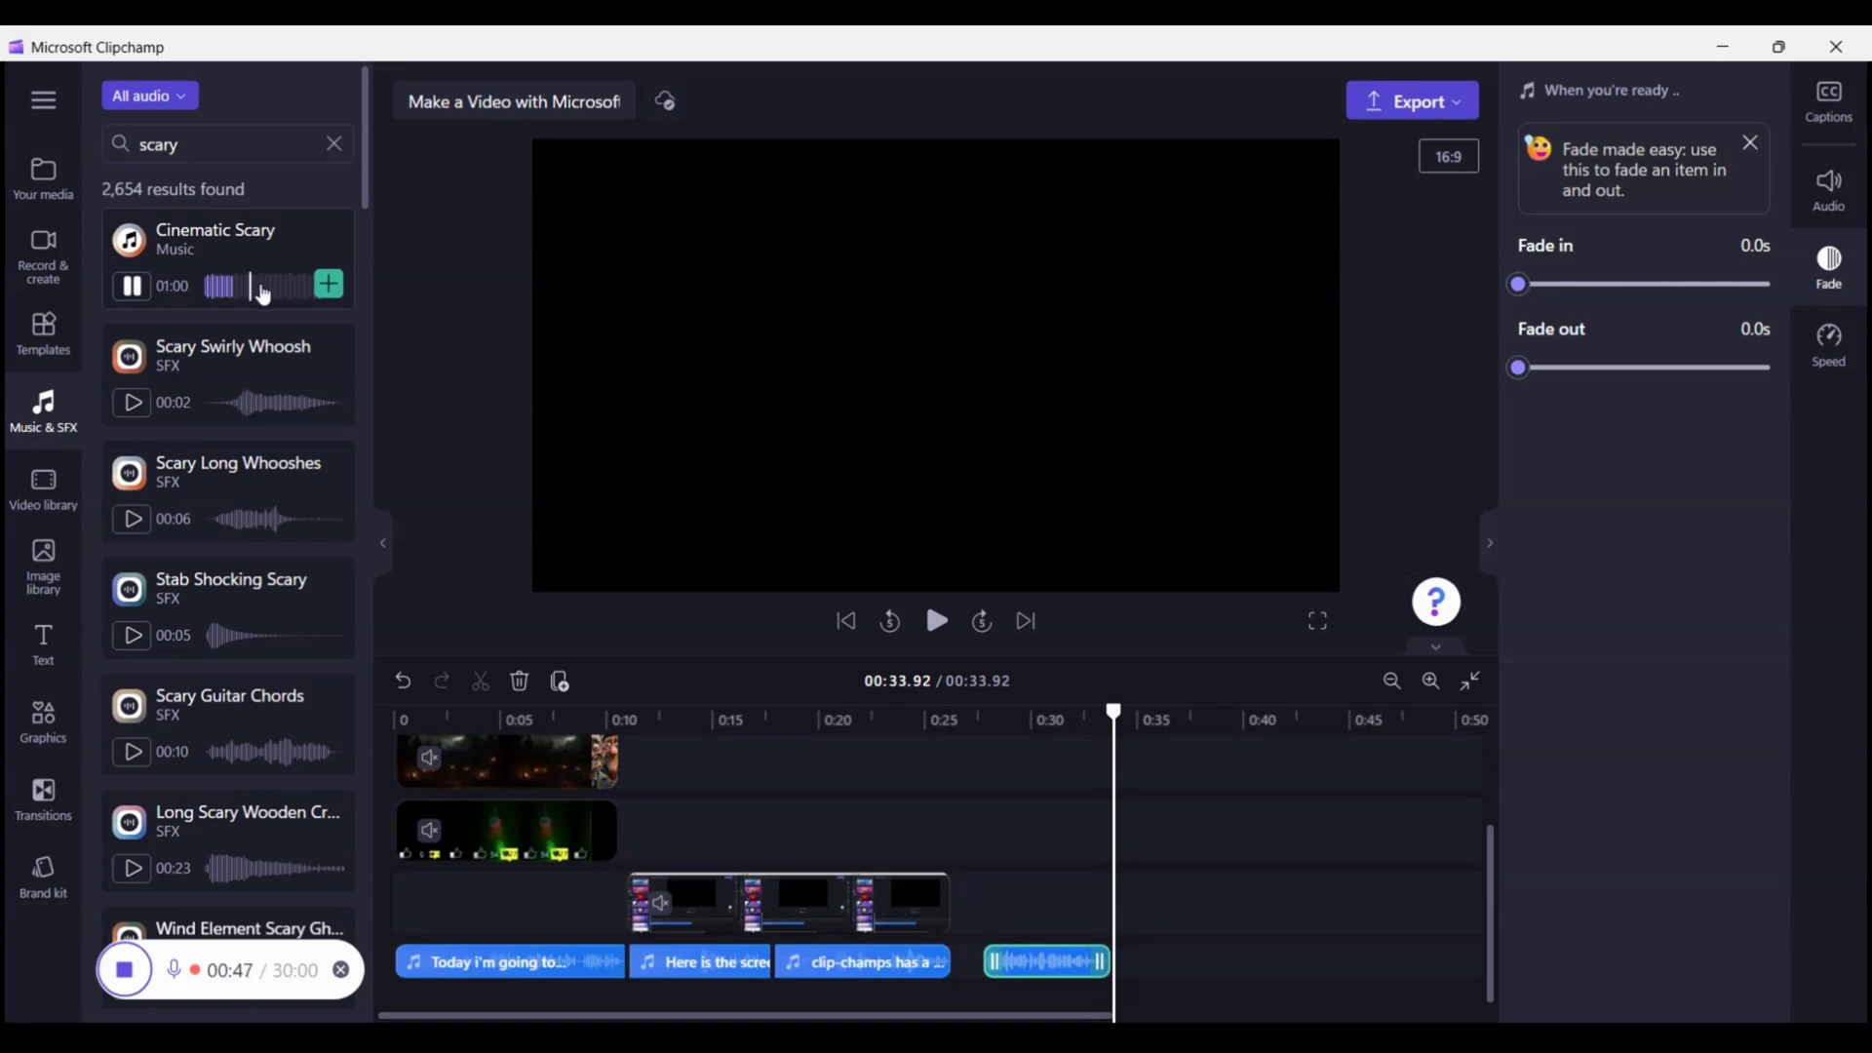
{"action": "left_click", "coordinate": [132, 293]}
- Preview Scary Swirly Whoosh and Scary Long Whooshes, then set the playhead to 0:31.15
{"action": "left_click", "coordinate": [134, 401]}
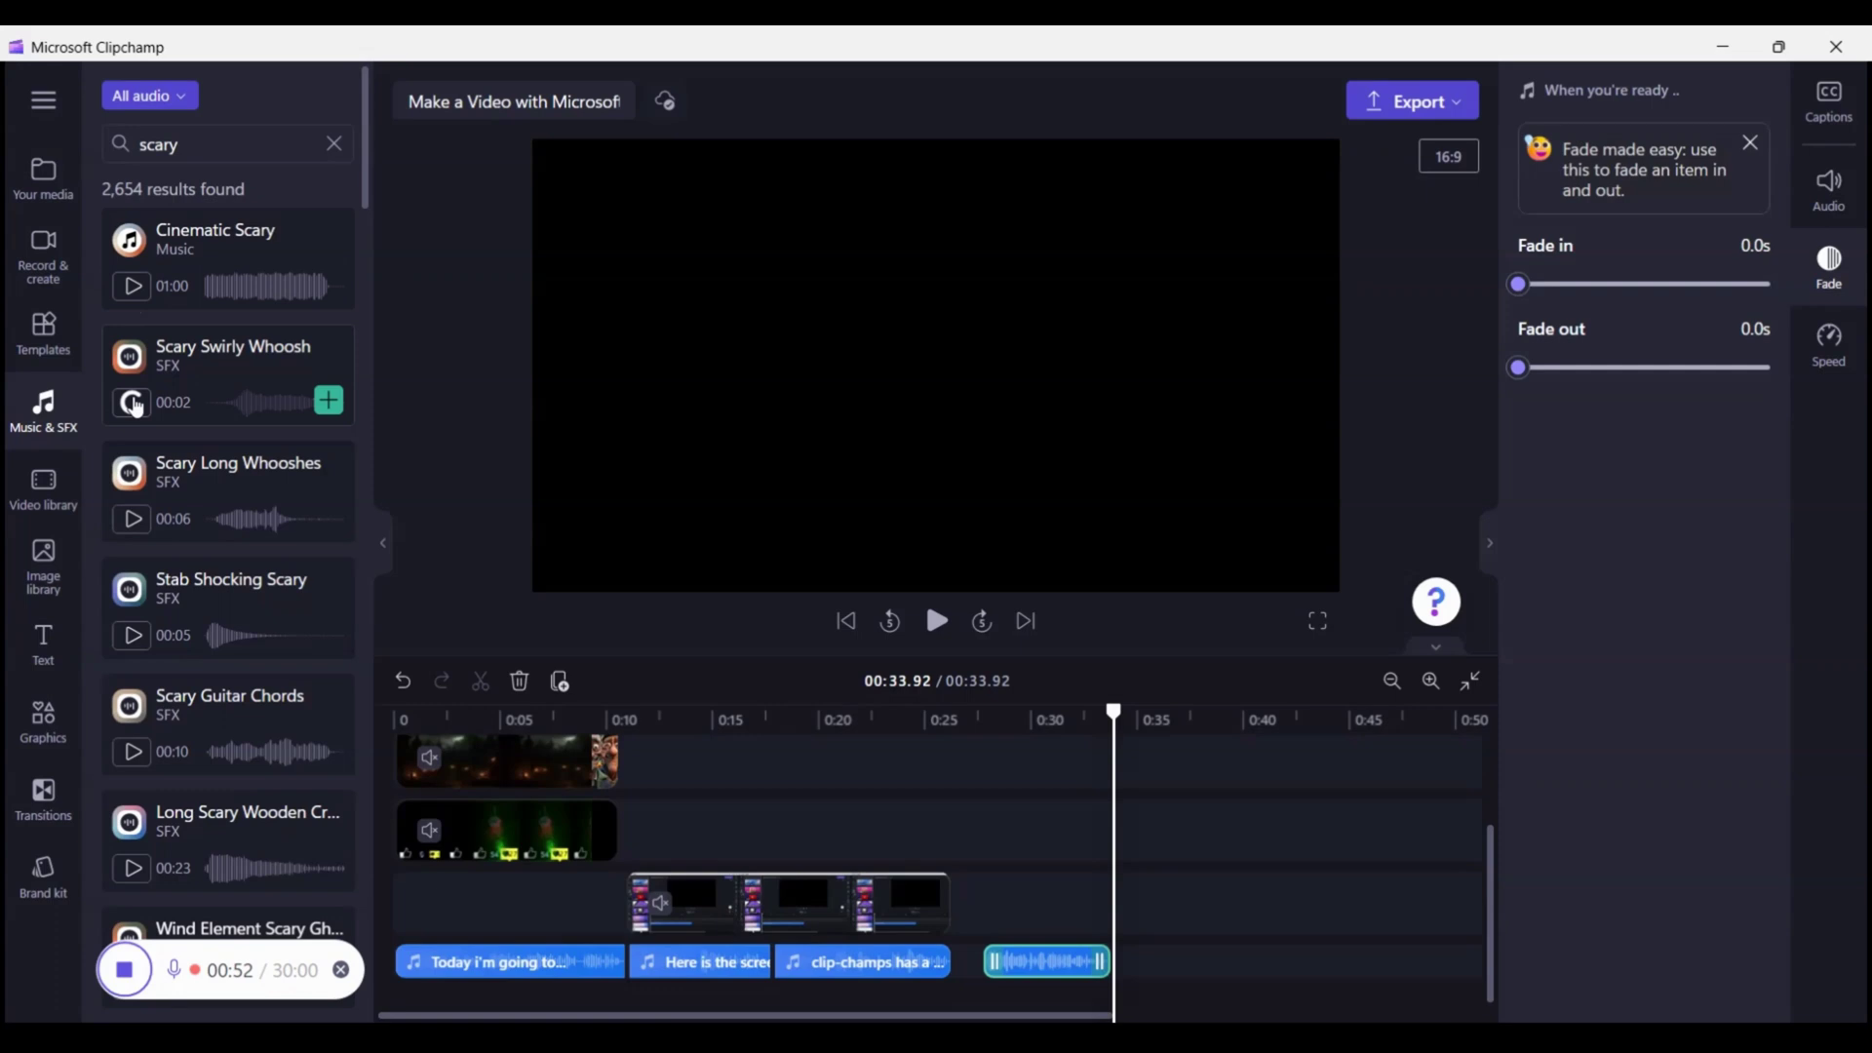
{"action": "left_click", "coordinate": [133, 520]}
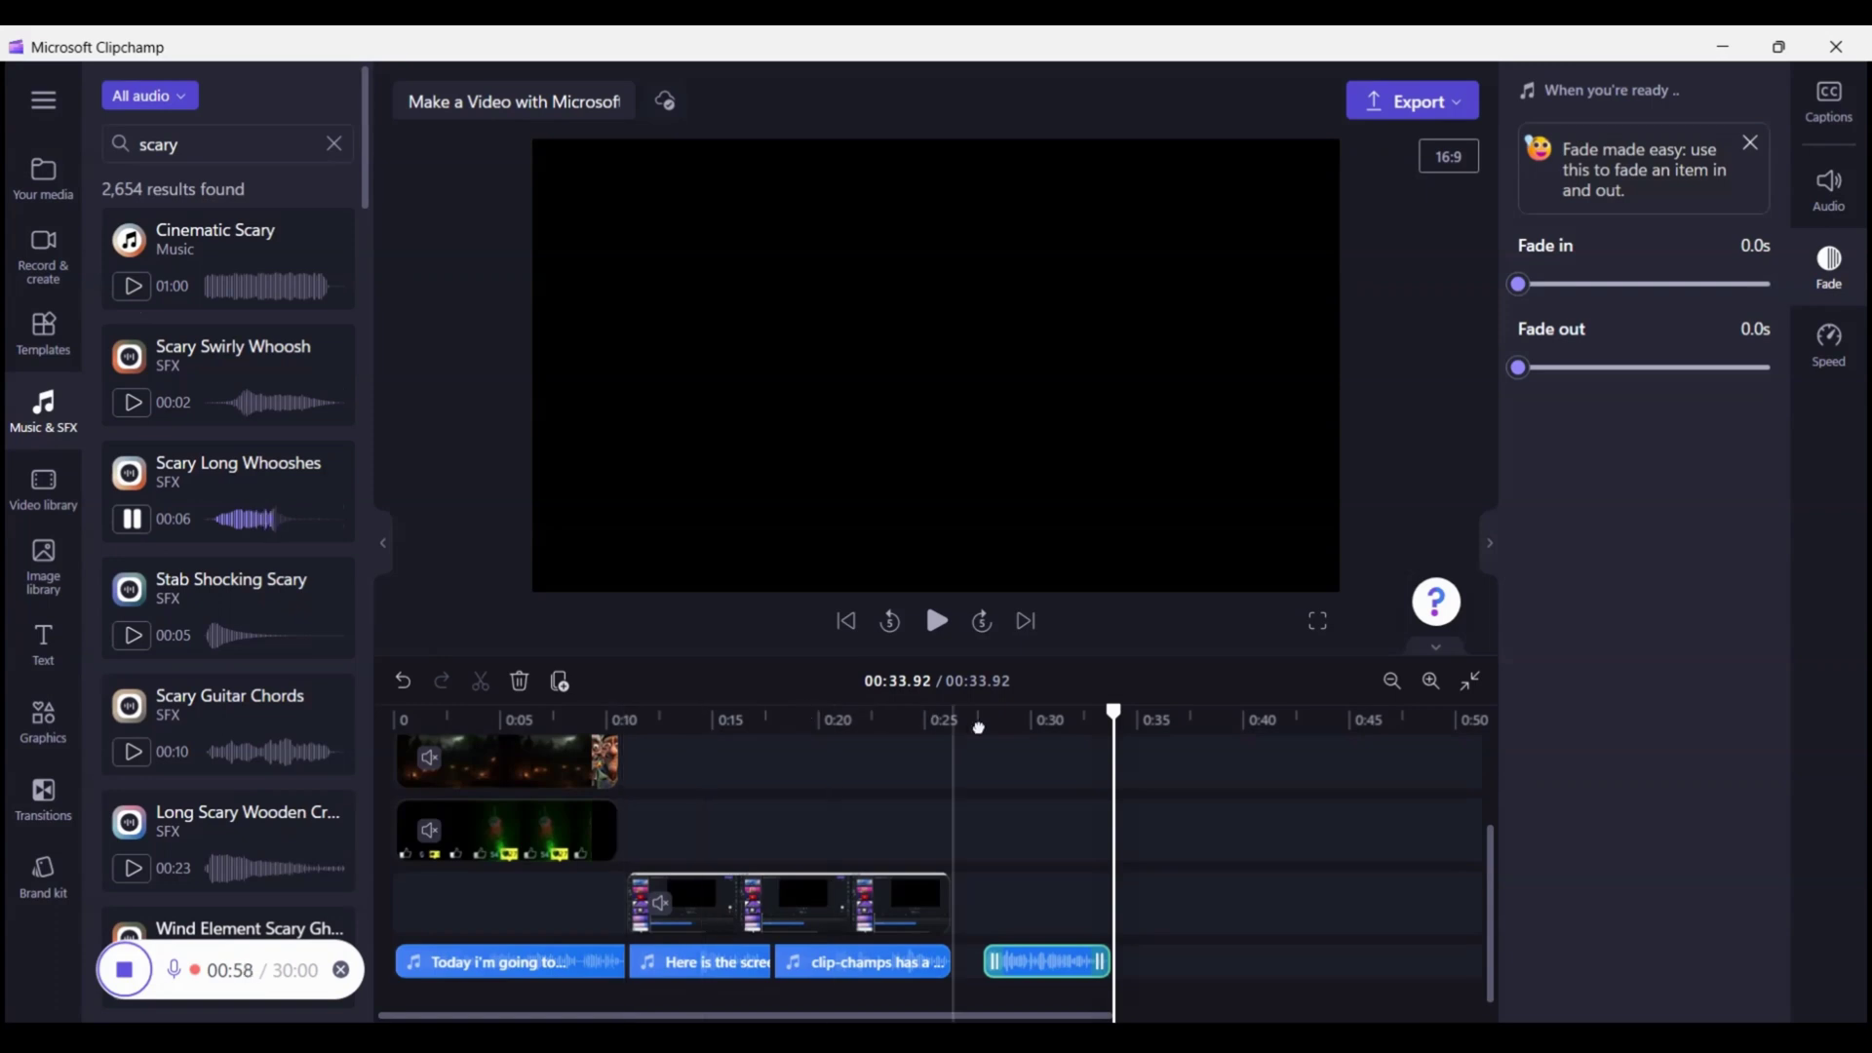
{"action": "left_click", "coordinate": [1053, 722]}
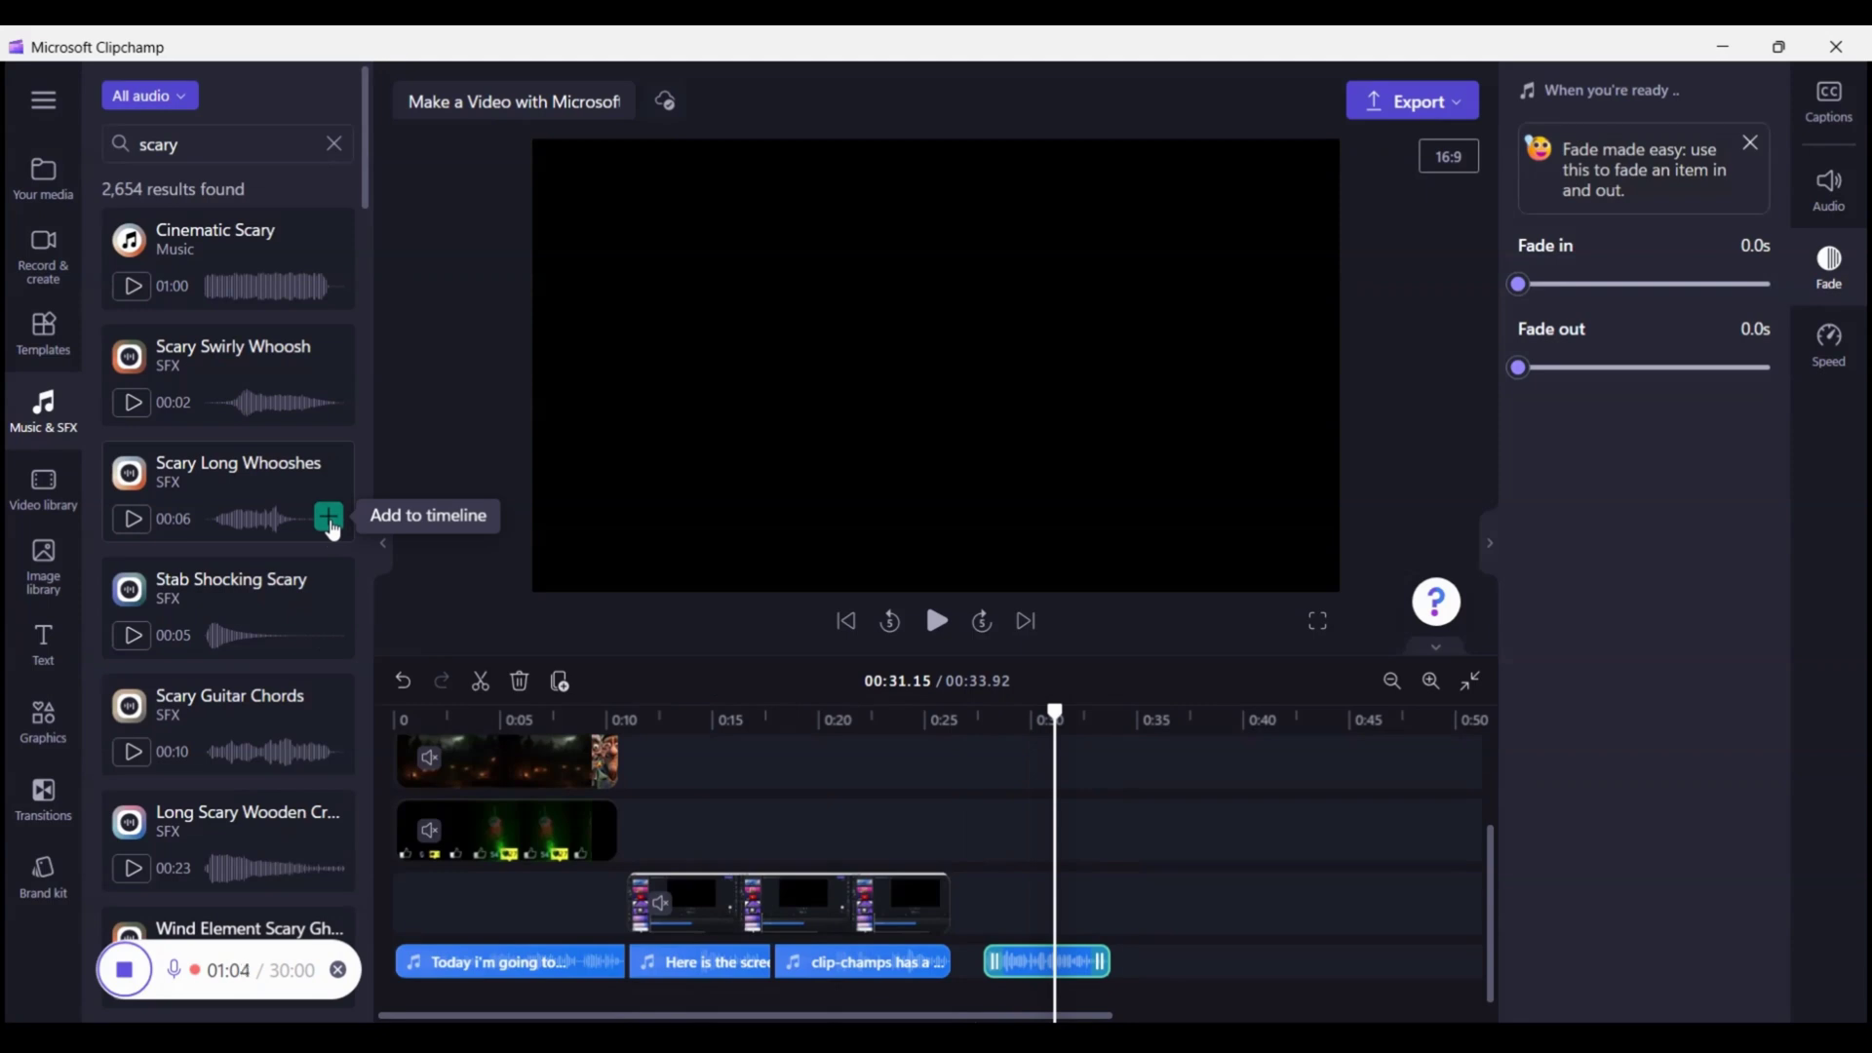
- Add Scary Long Whooshes to the timeline at the playhead and check the cloud backup status
{"action": "left_click", "coordinate": [329, 519]}
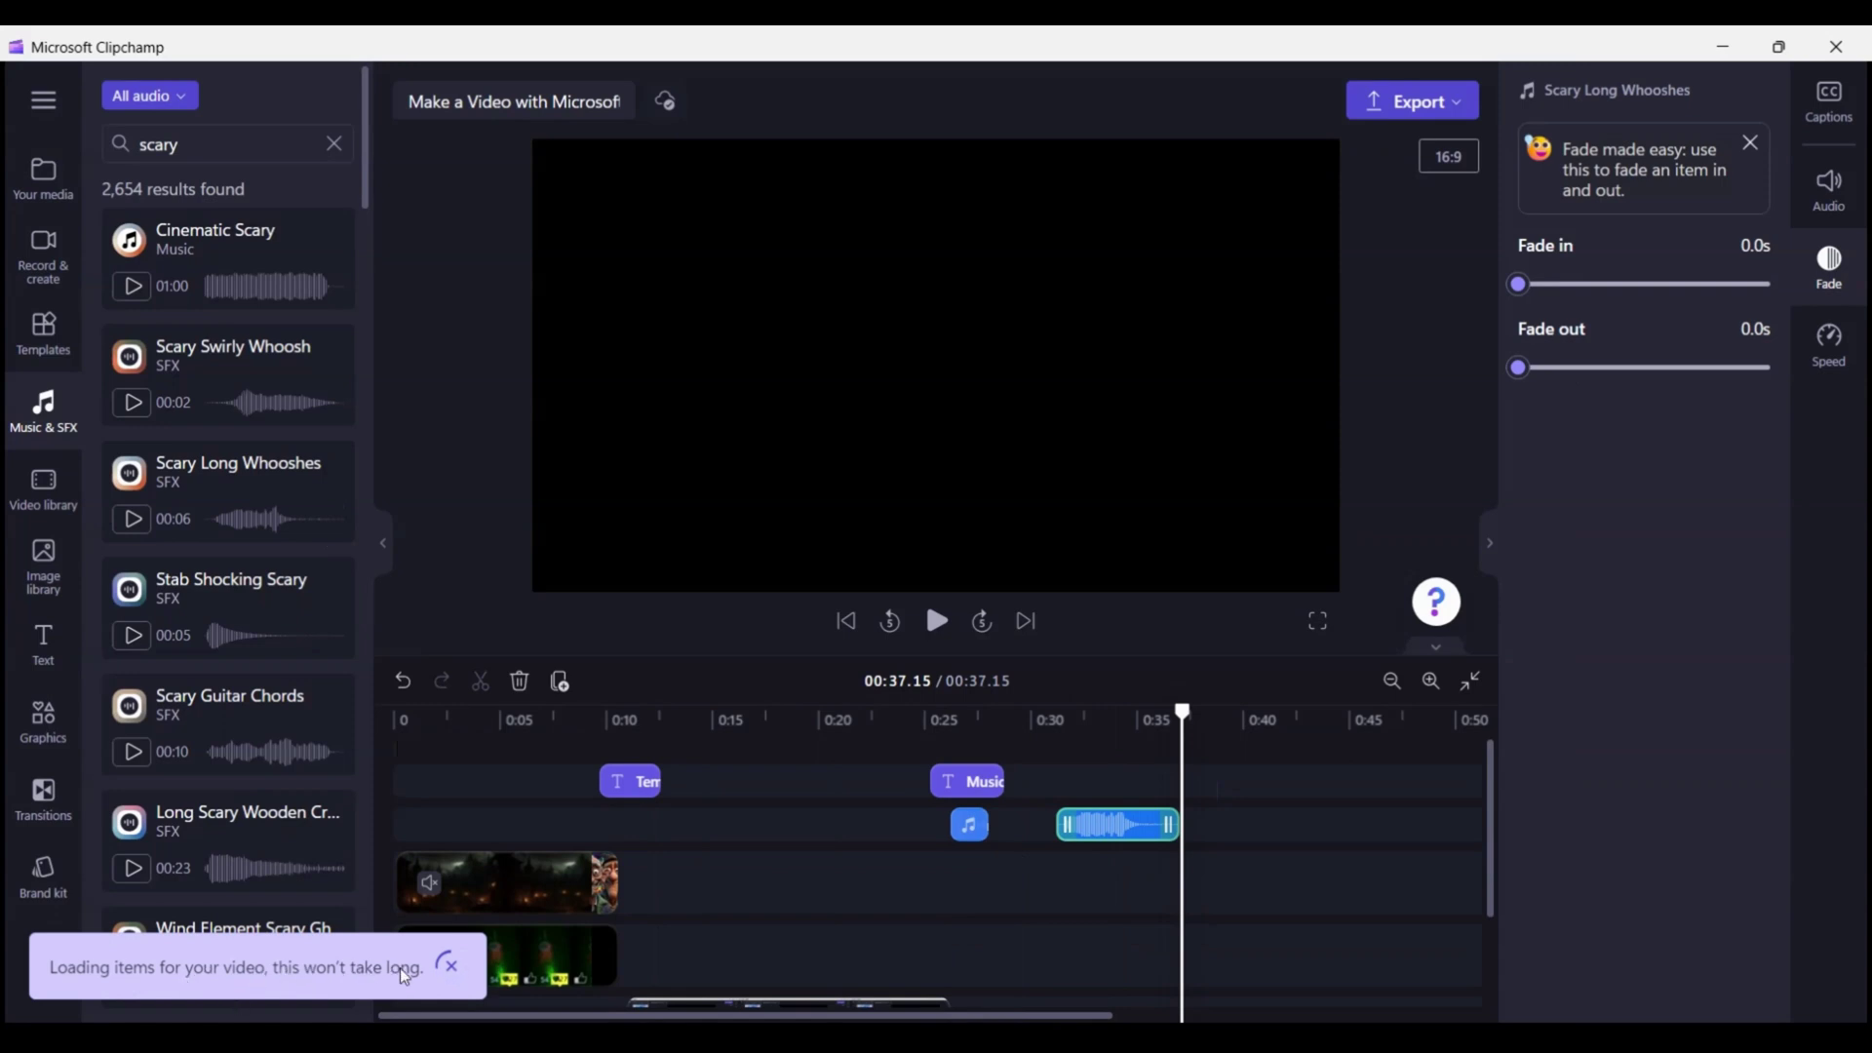
{"action": "left_click", "coordinate": [451, 975]}
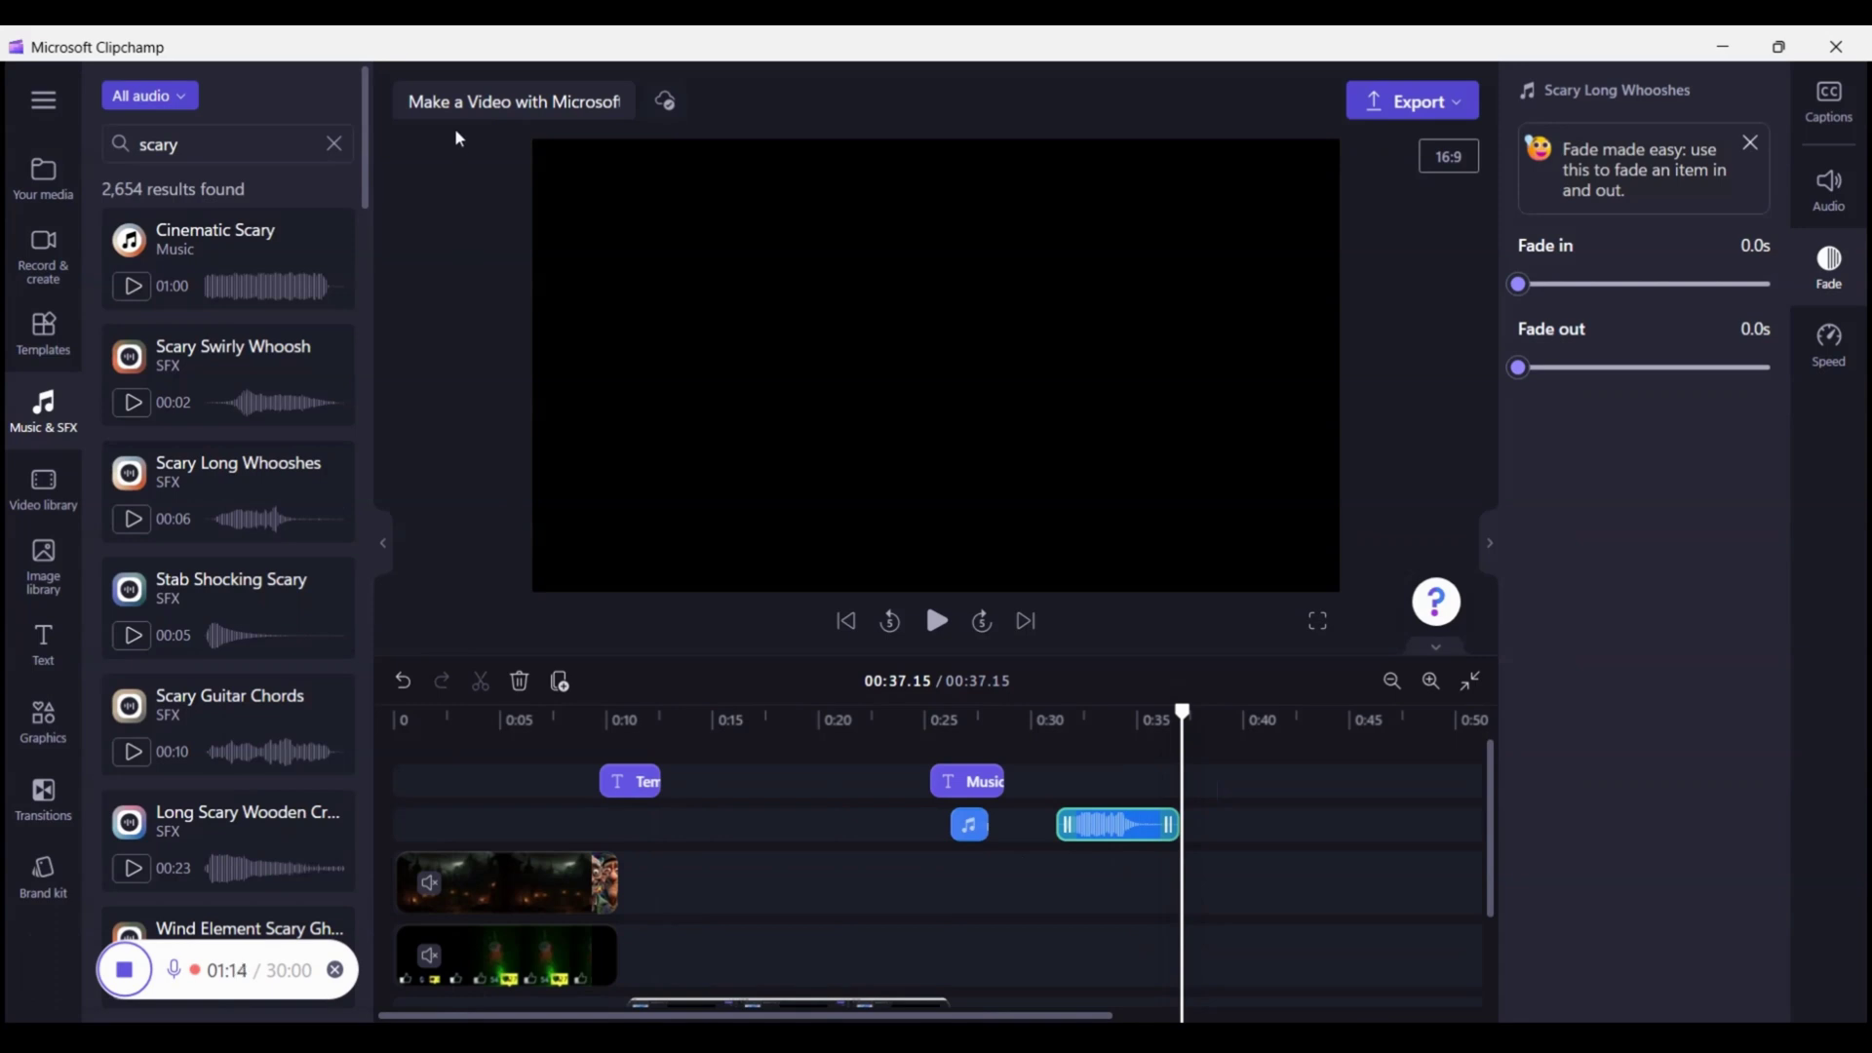
{"action": "left_click", "coordinate": [665, 101]}
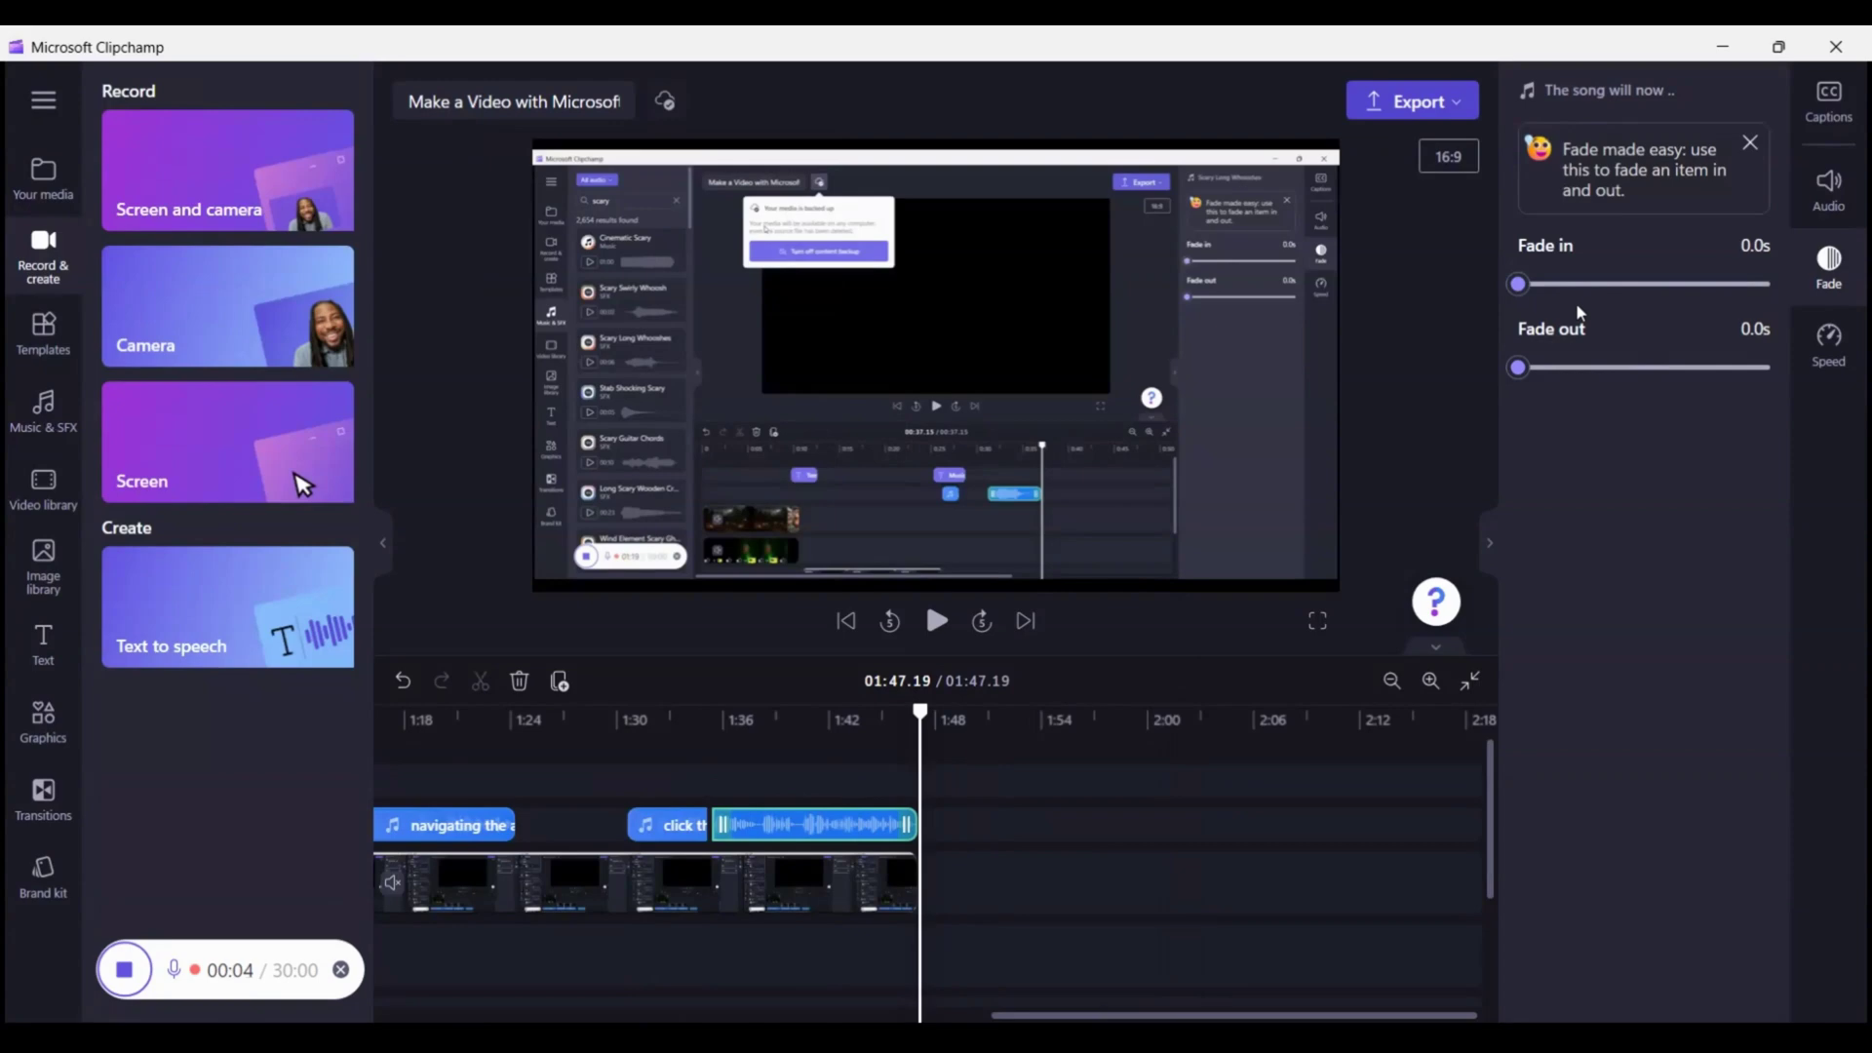
- Give the closing audio clip a 0.8 s fade-in and set its volume to about 104%
{"action": "mouse_move", "coordinate": [1518, 284]}
{"action": "left_mouse_down"}
{"action": "mouse_move", "coordinate": [1723, 285]}
{"action": "mouse_move", "coordinate": [1504, 295]}
{"action": "left_mouse_up"}
{"action": "left_click", "coordinate": [1819, 199]}
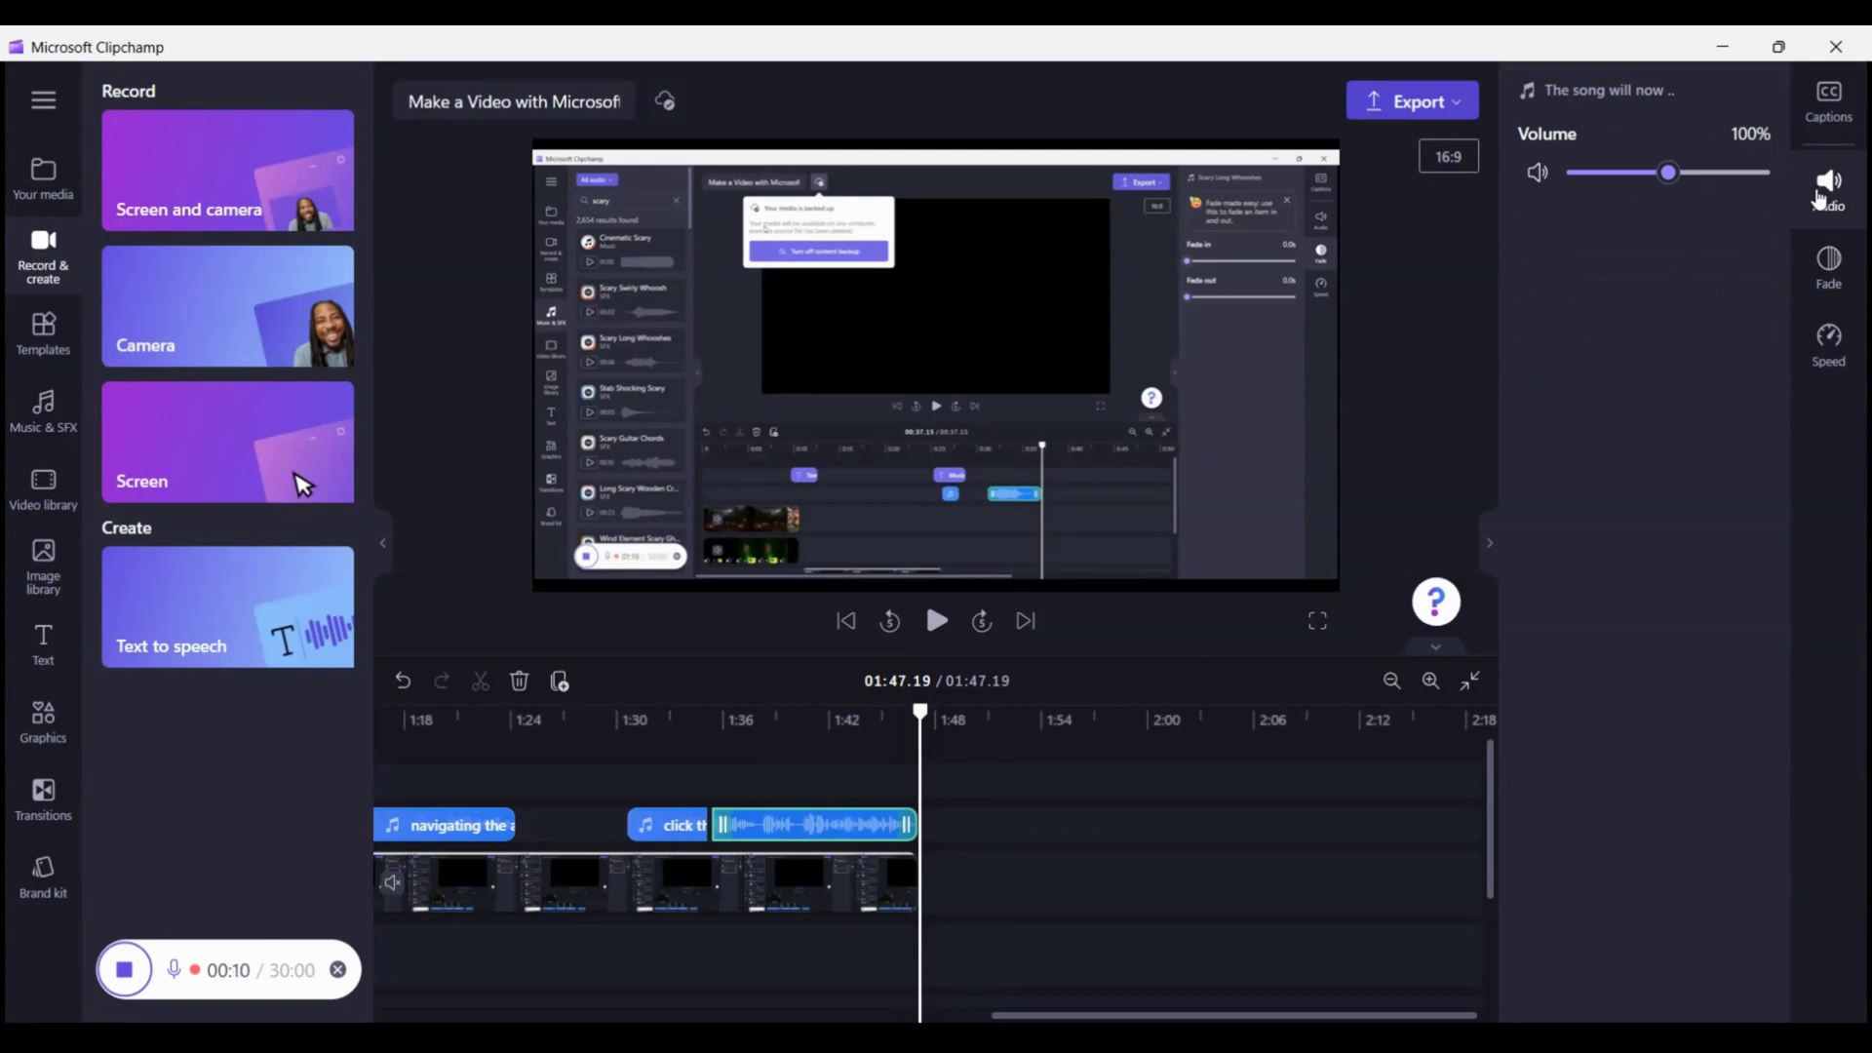
{"action": "left_click_drag", "start_coordinate": [1588, 174], "coordinate": [1579, 173]}
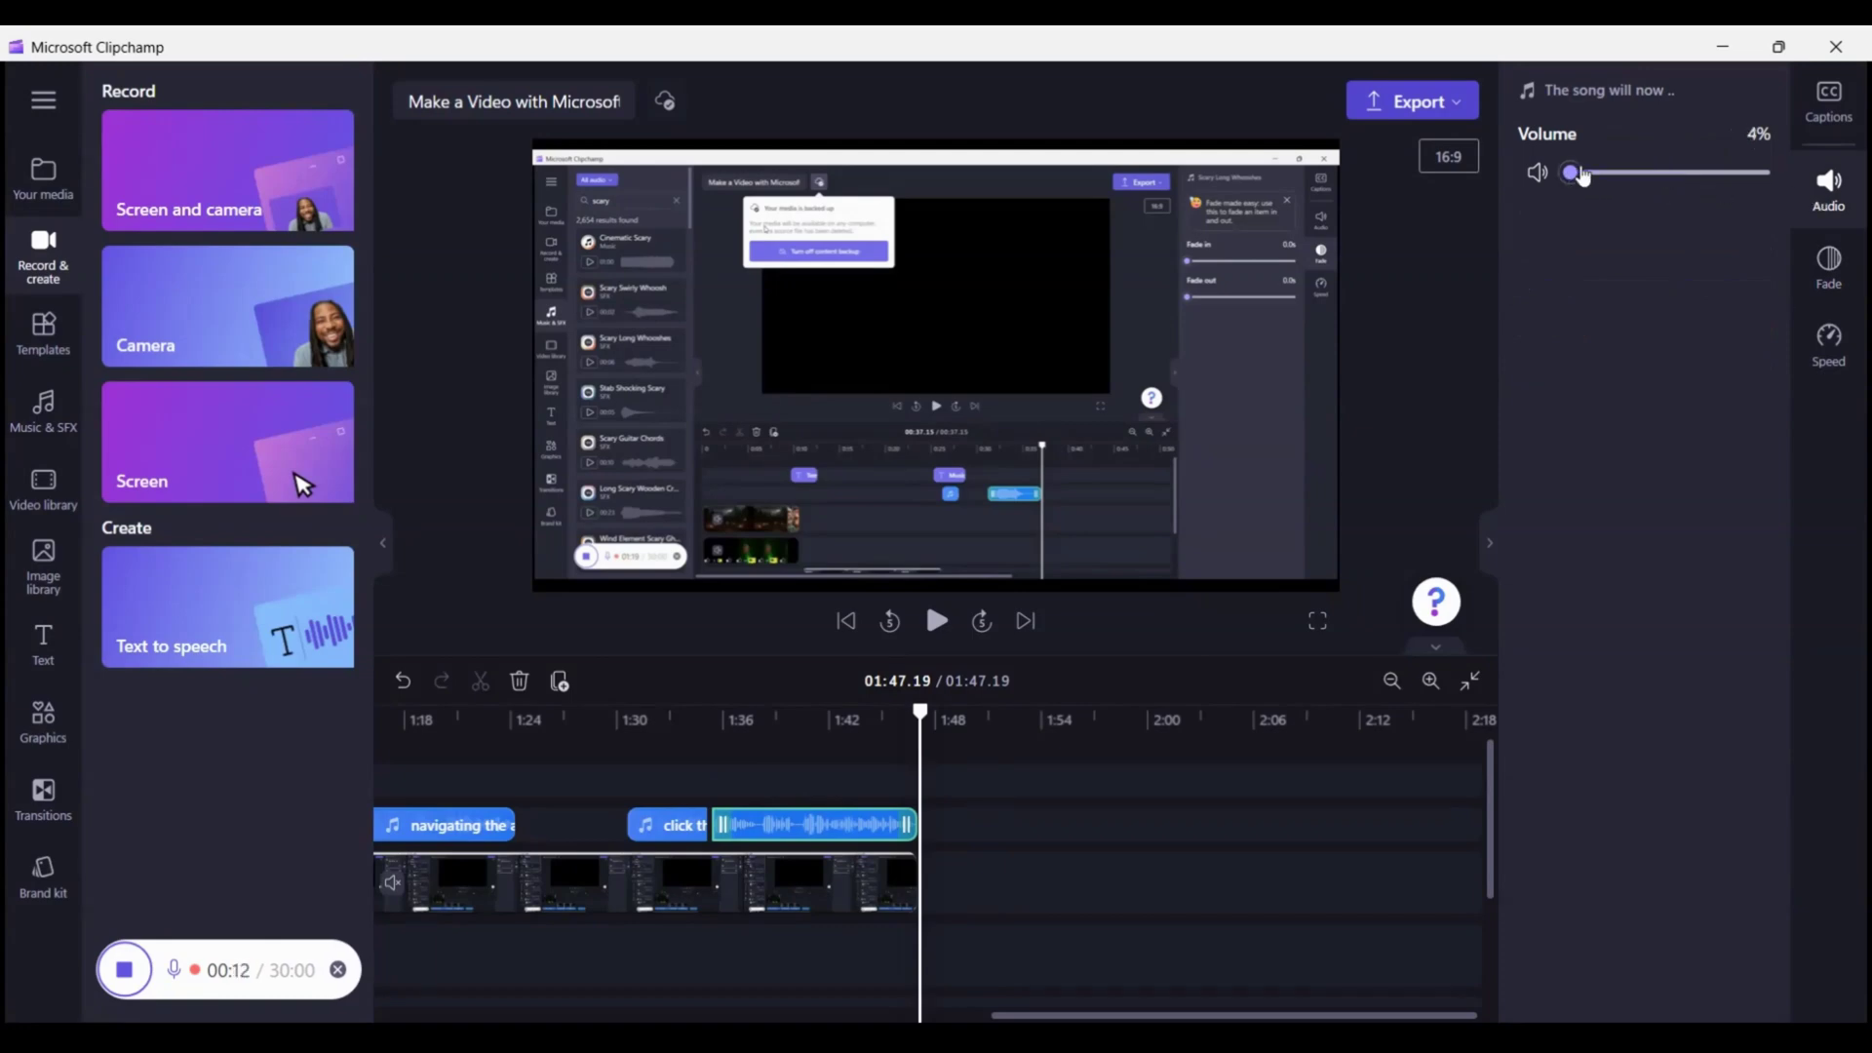
{"action": "left_click_drag", "start_coordinate": [1763, 180], "coordinate": [1669, 200]}
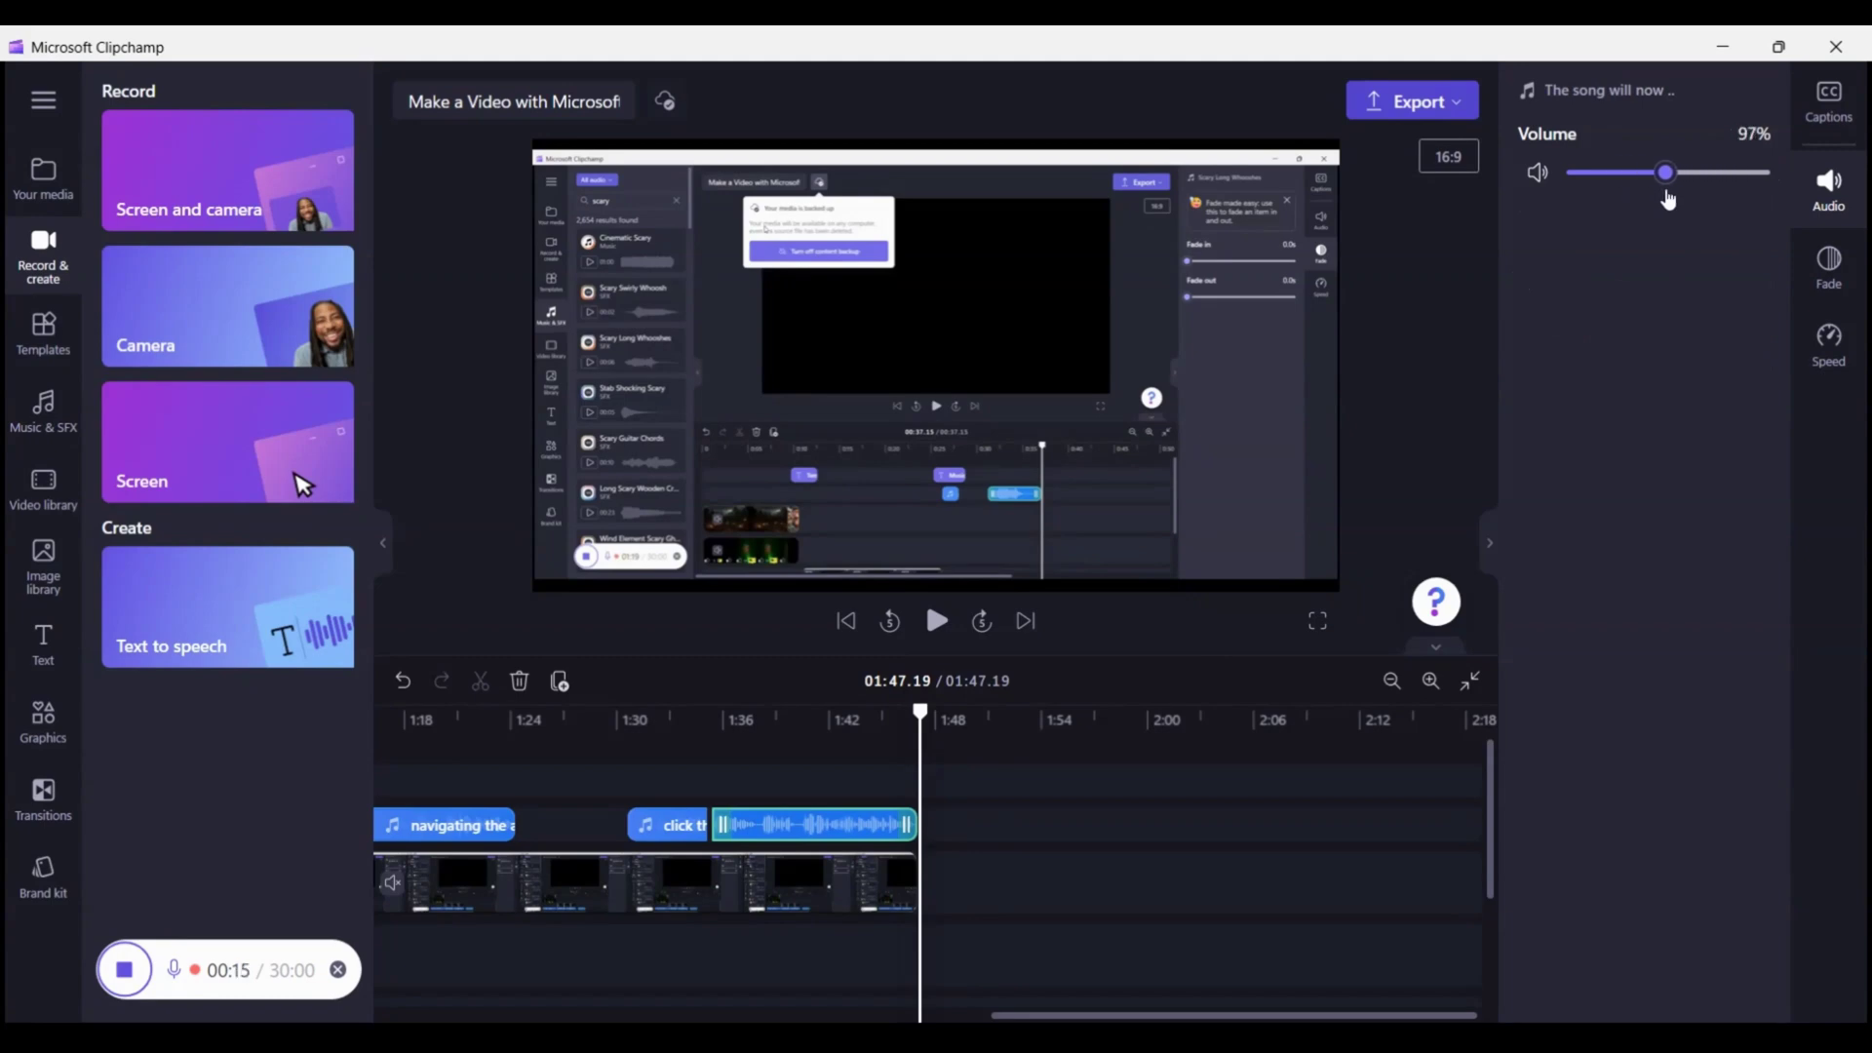
- Try 0.1x speed on the clip, then reset its playback speed to exactly 1x
{"action": "left_click", "coordinate": [1830, 343]}
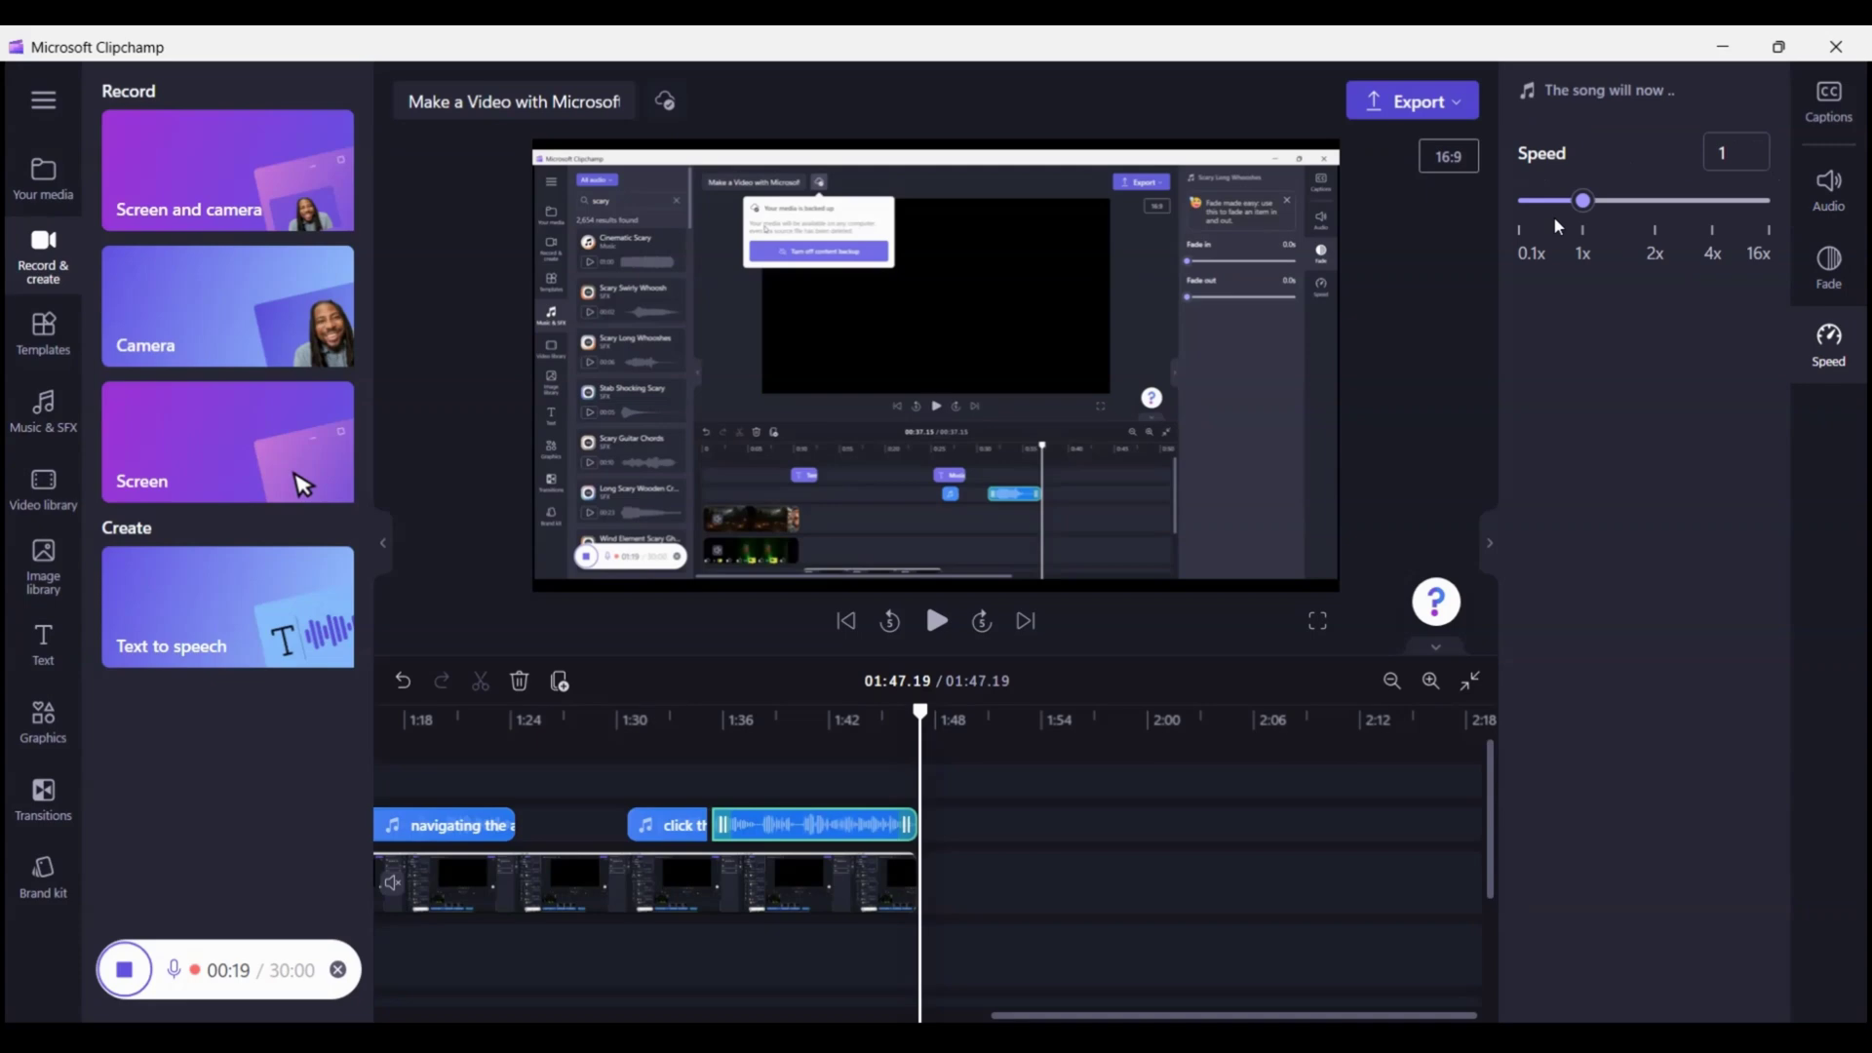
{"action": "left_click", "coordinate": [1524, 205]}
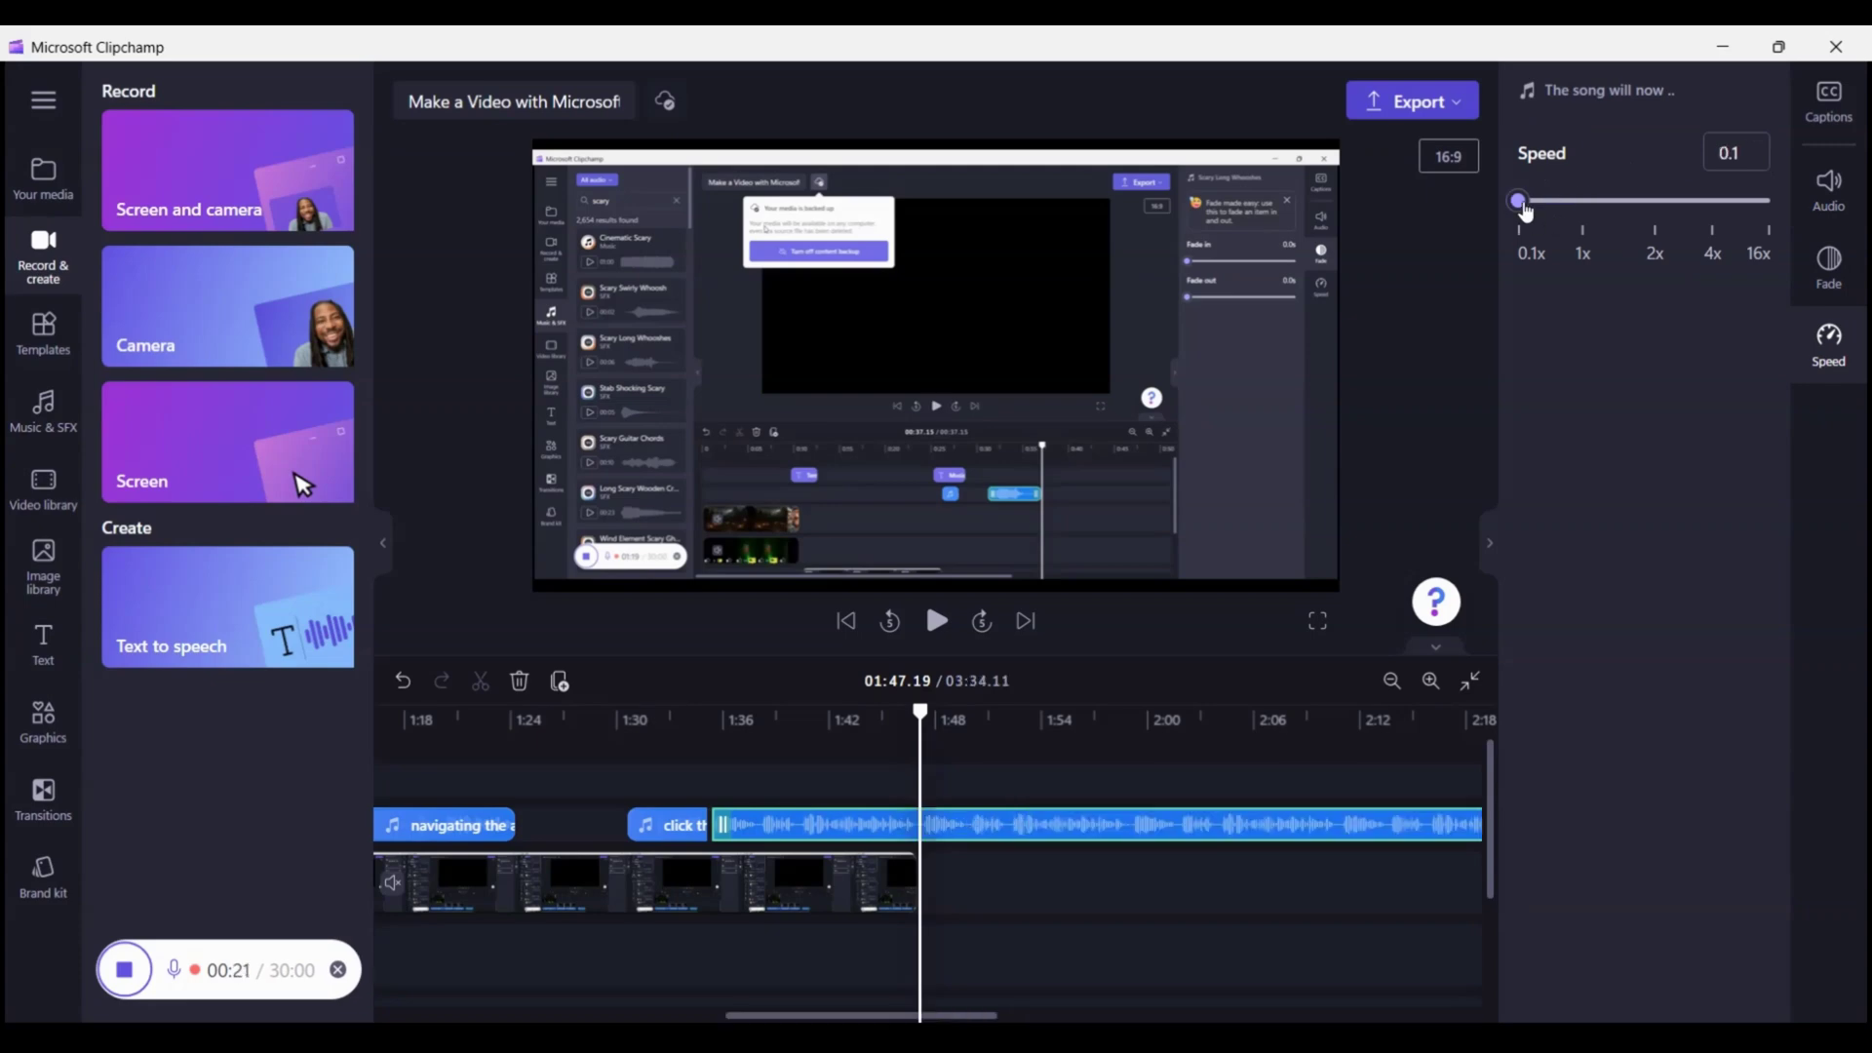
{"action": "left_click_drag", "start_coordinate": [1525, 212], "coordinate": [1576, 201]}
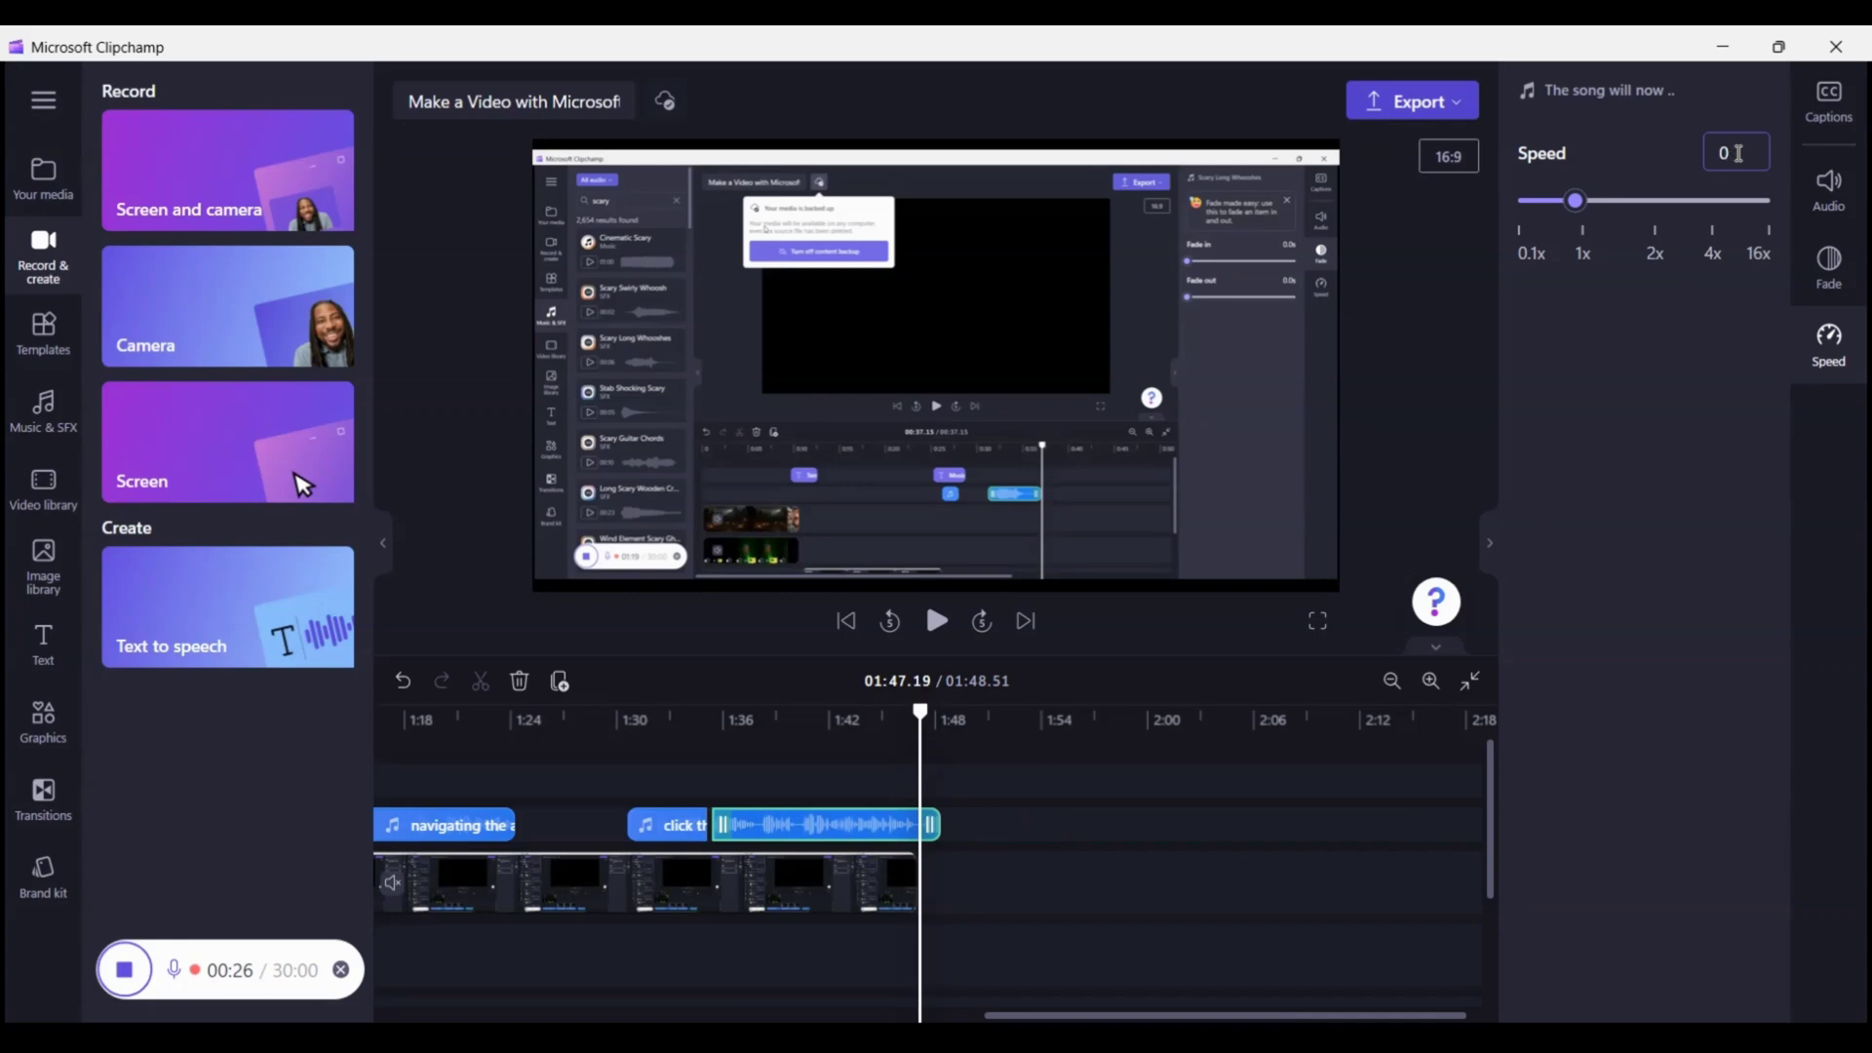
{"action": "left_click", "coordinate": [1738, 153]}
{"action": "type", "text": "1"}
{"action": "key", "text": "Return"}
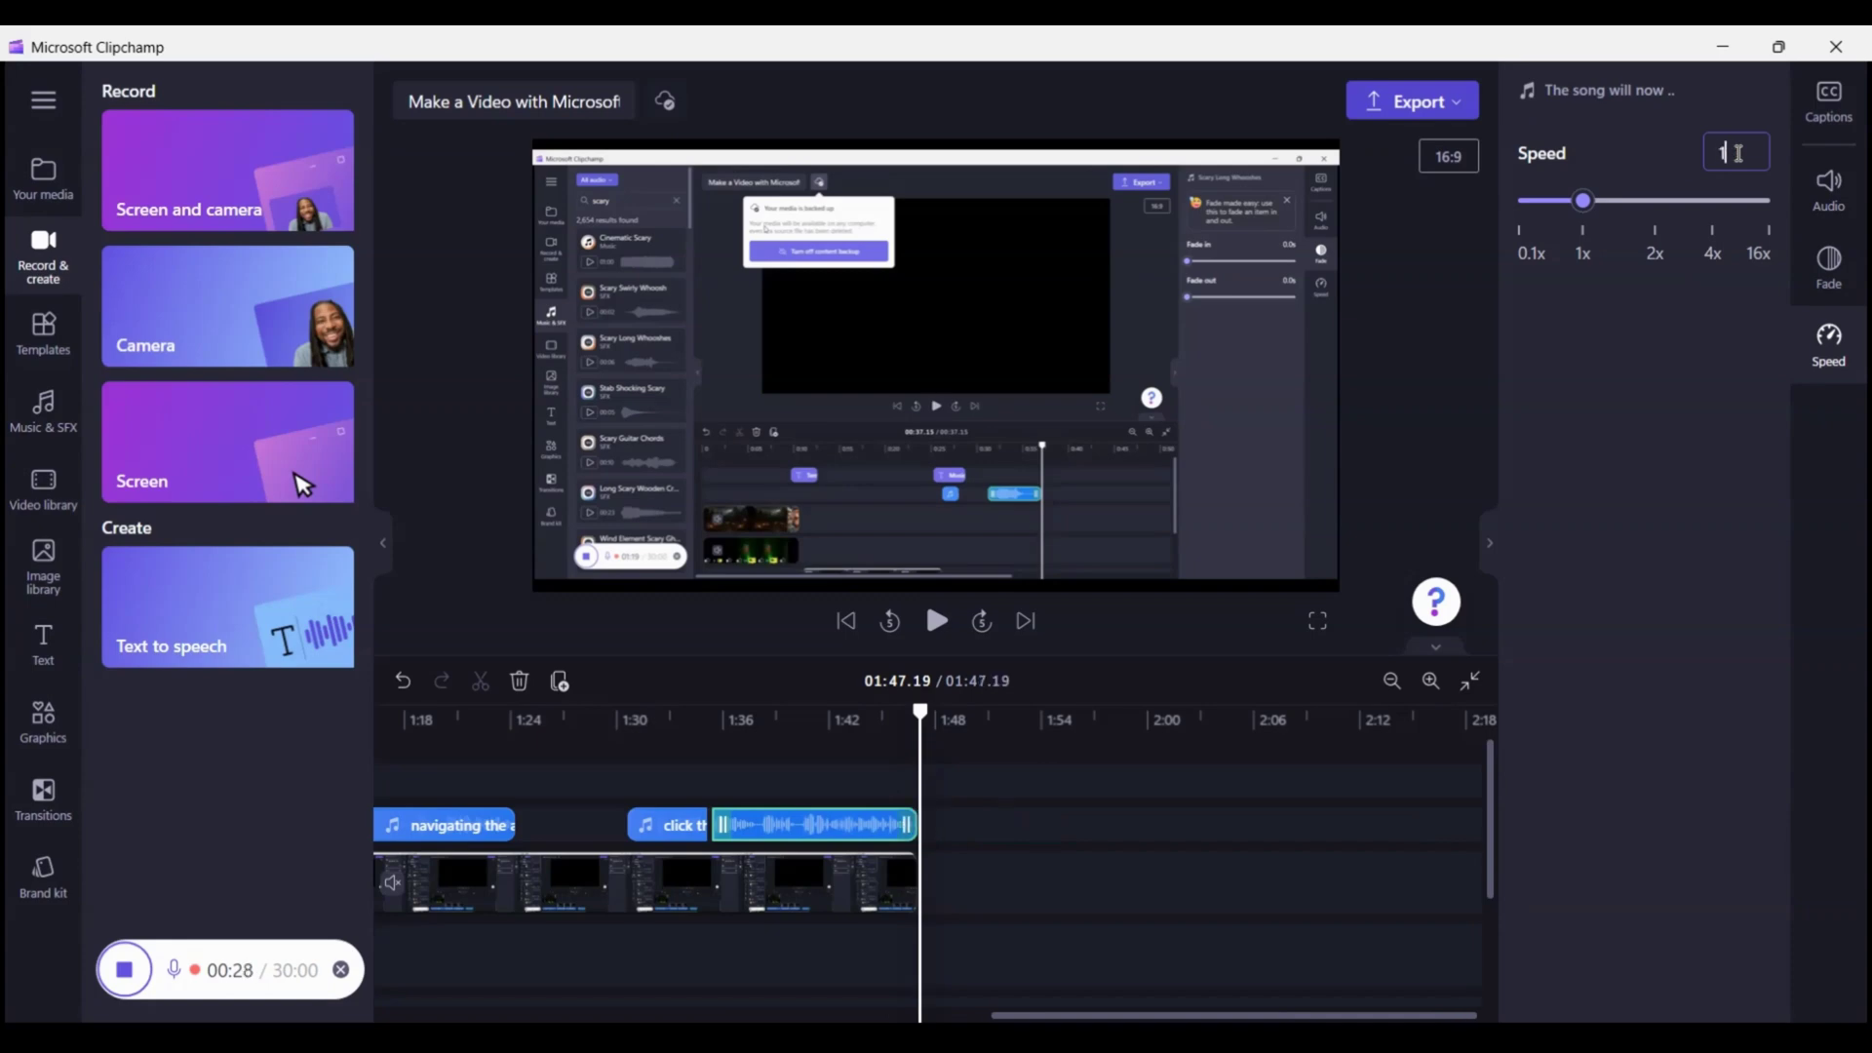
- Turn on autocaptions in English (United States) and transcribe the project's media
{"action": "left_click", "coordinate": [1831, 115]}
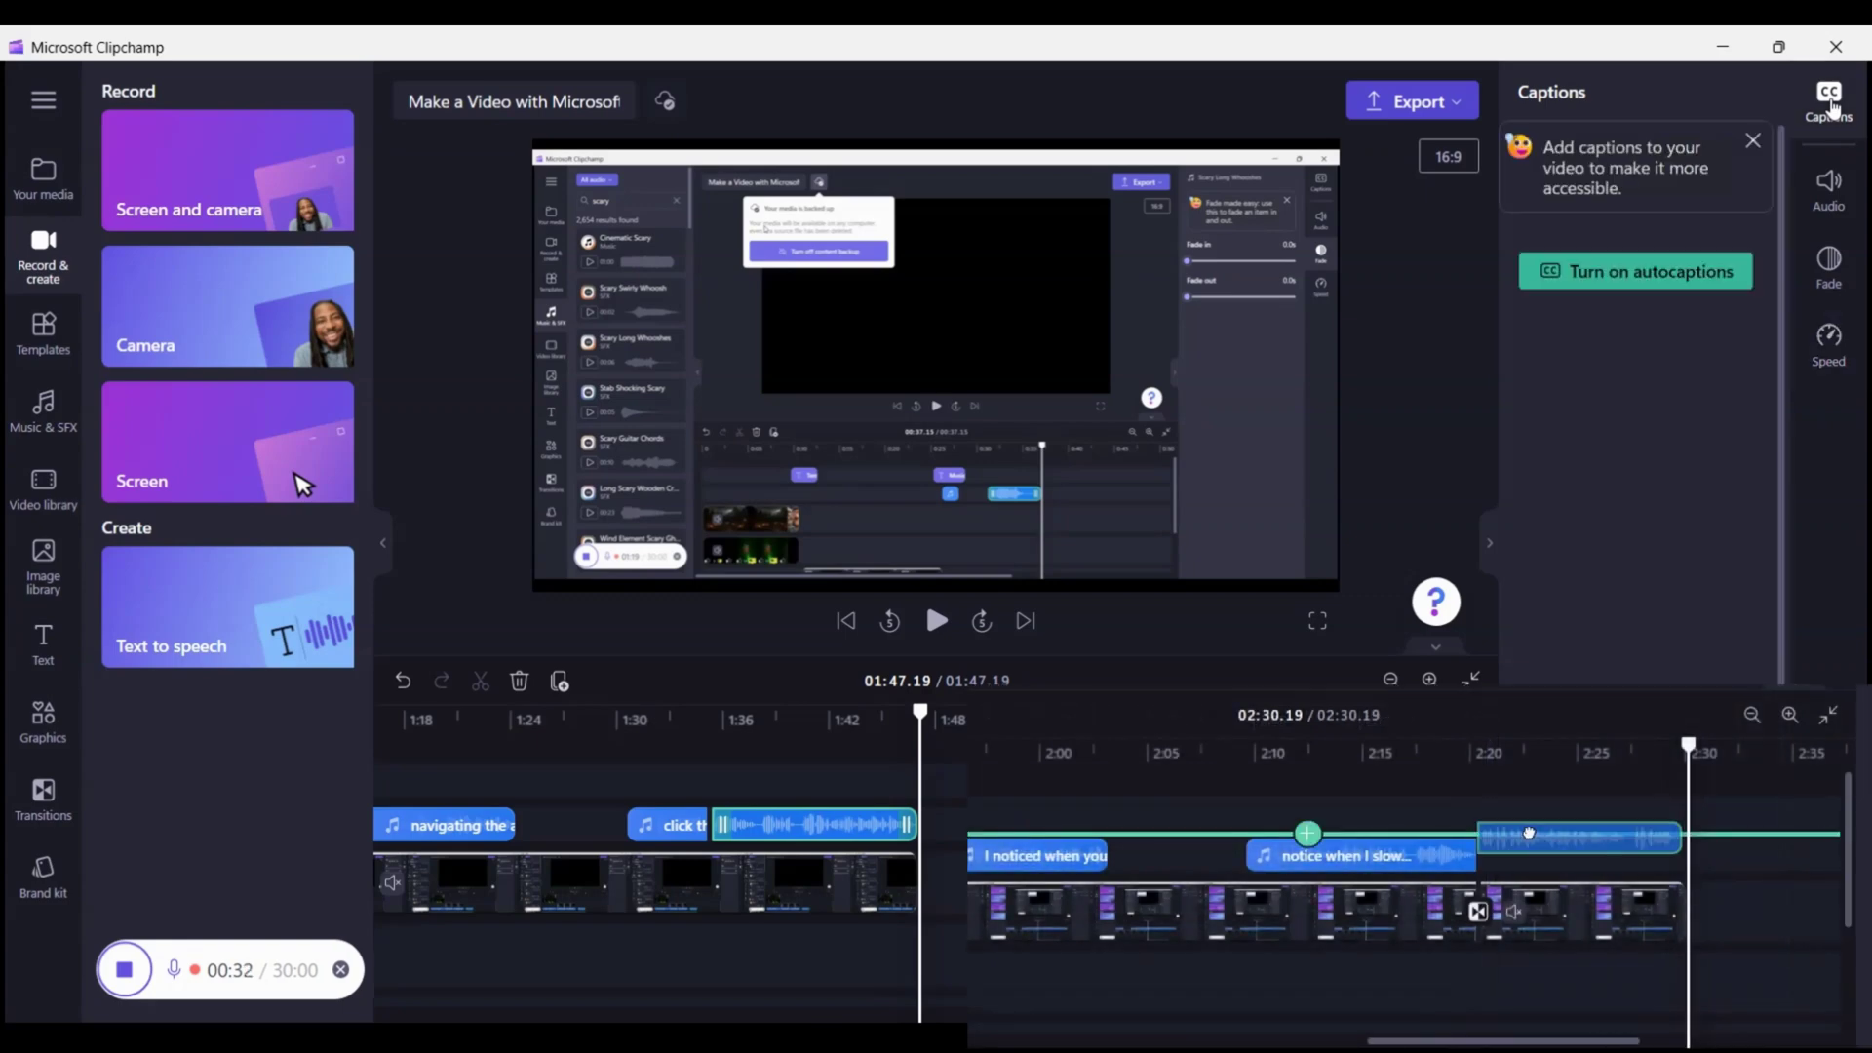
{"action": "left_click", "coordinate": [1614, 277]}
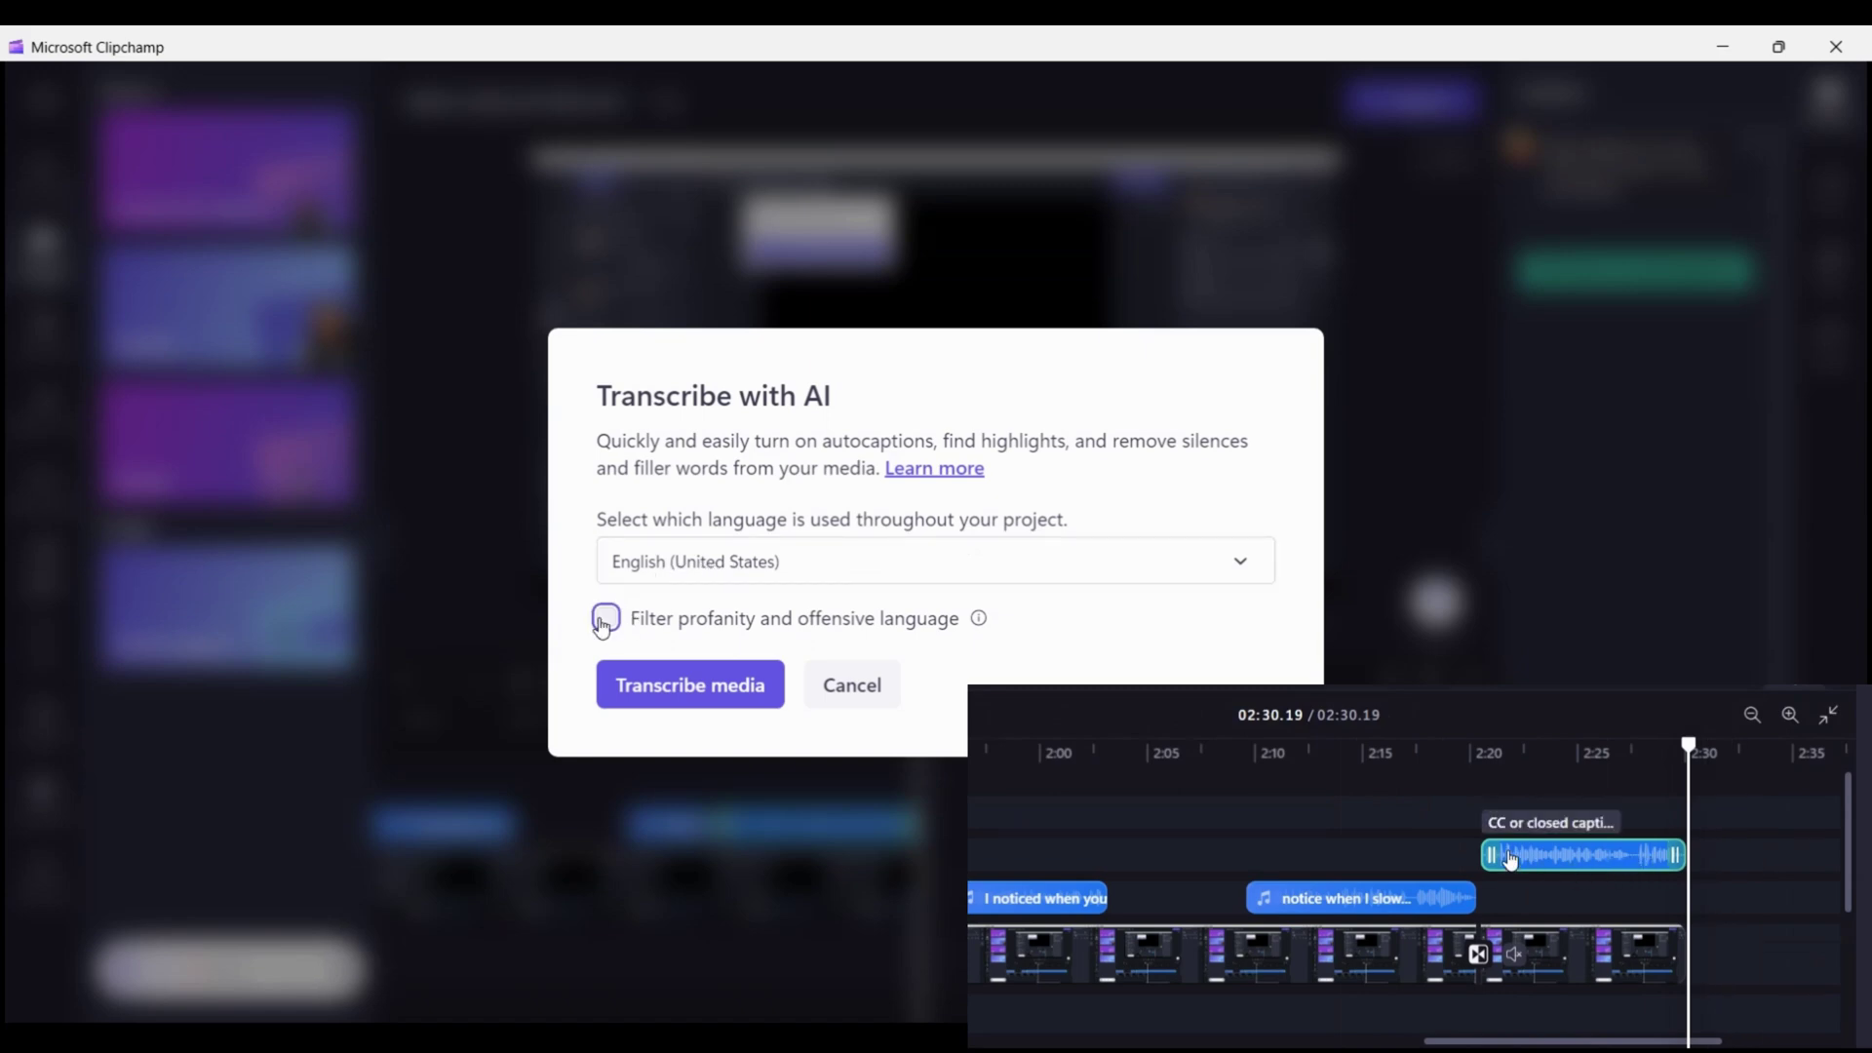
{"action": "left_click", "coordinate": [696, 682]}
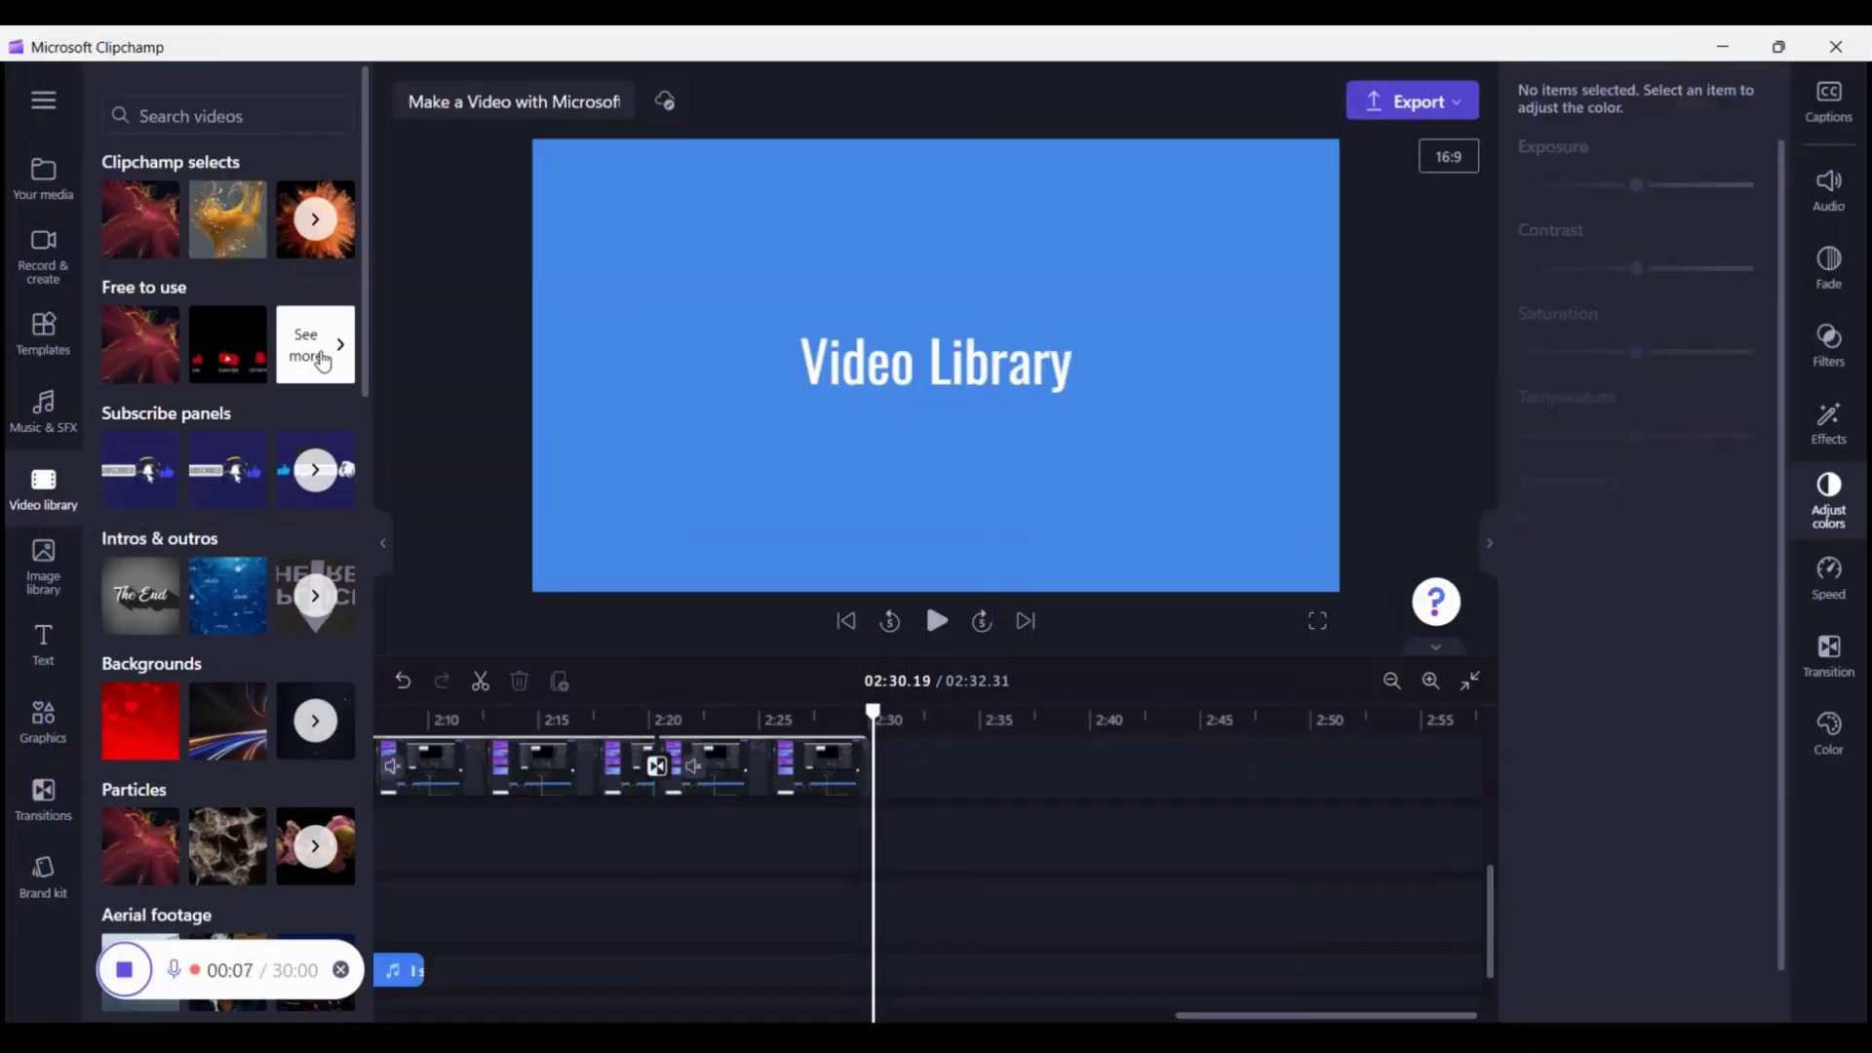
- Browse the 602-item Free to use stock video collection of car and background clips
{"action": "left_click", "coordinate": [320, 331]}
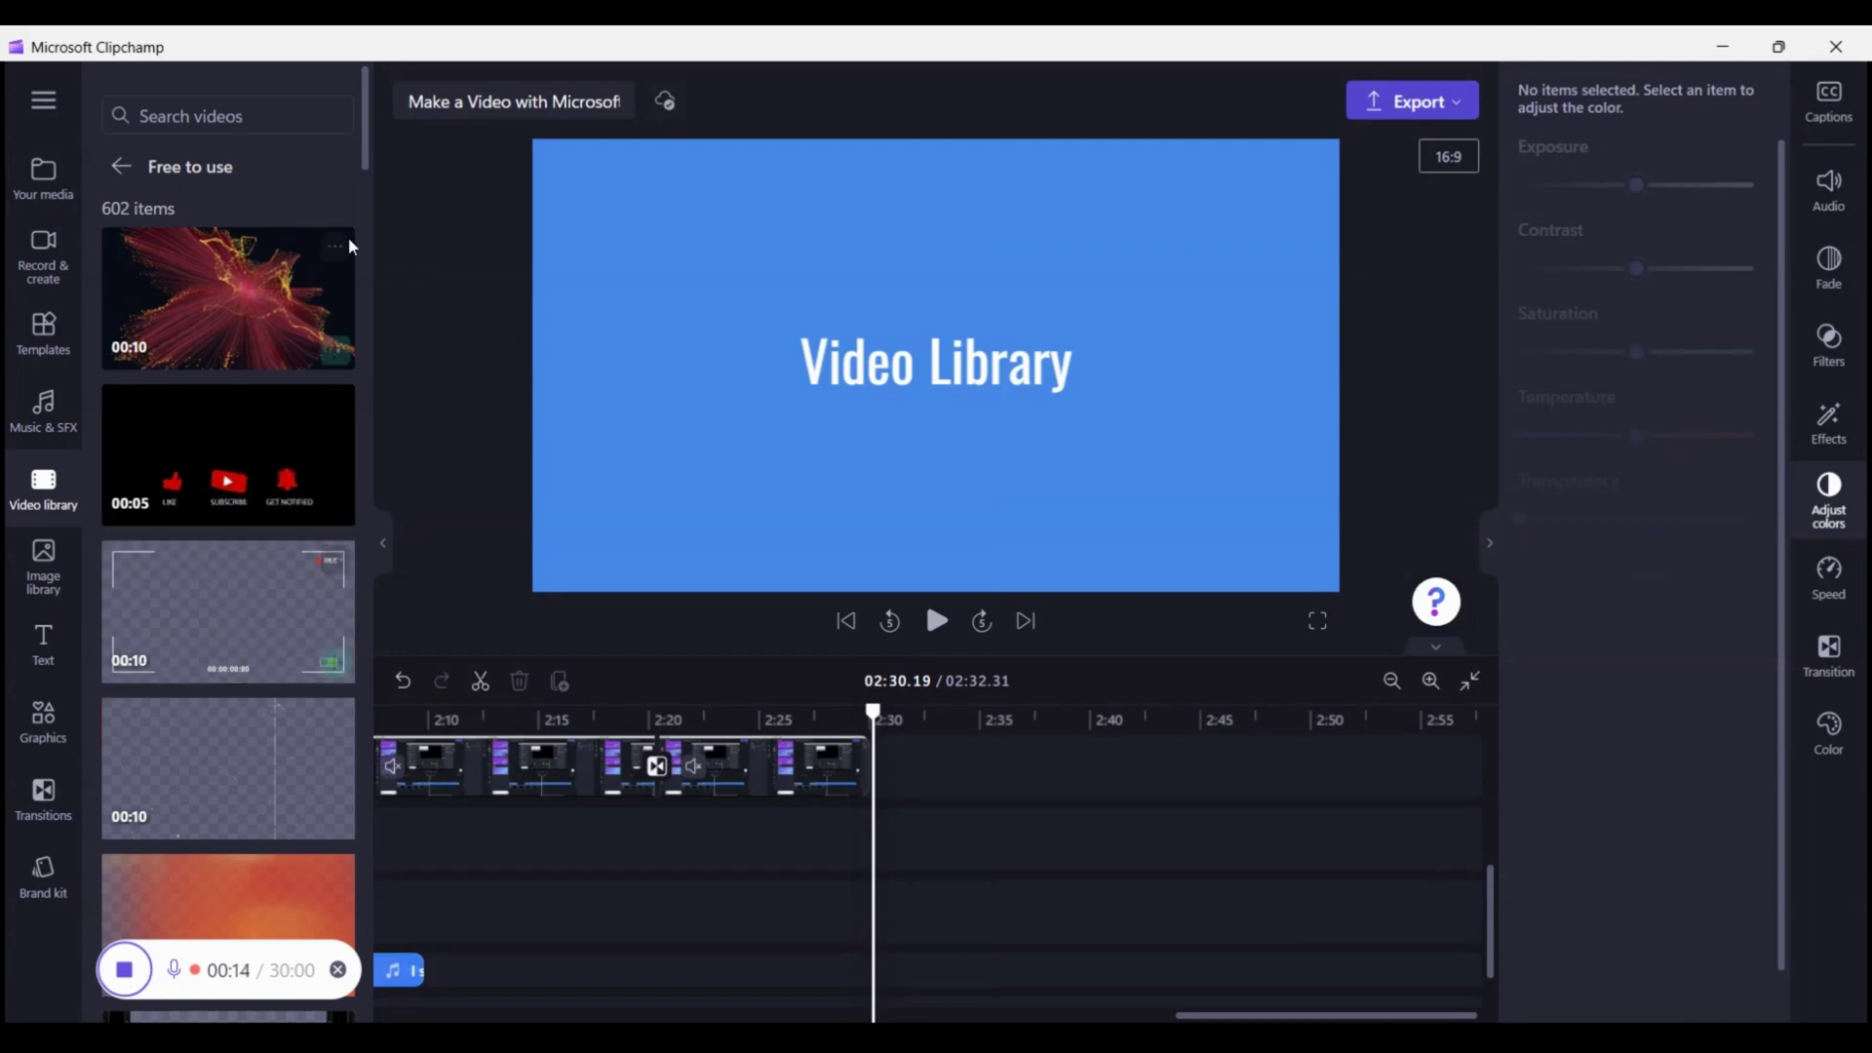
{"action": "scroll", "coordinate": [361, 173], "scroll_direction": "down", "scroll_amount": 5}
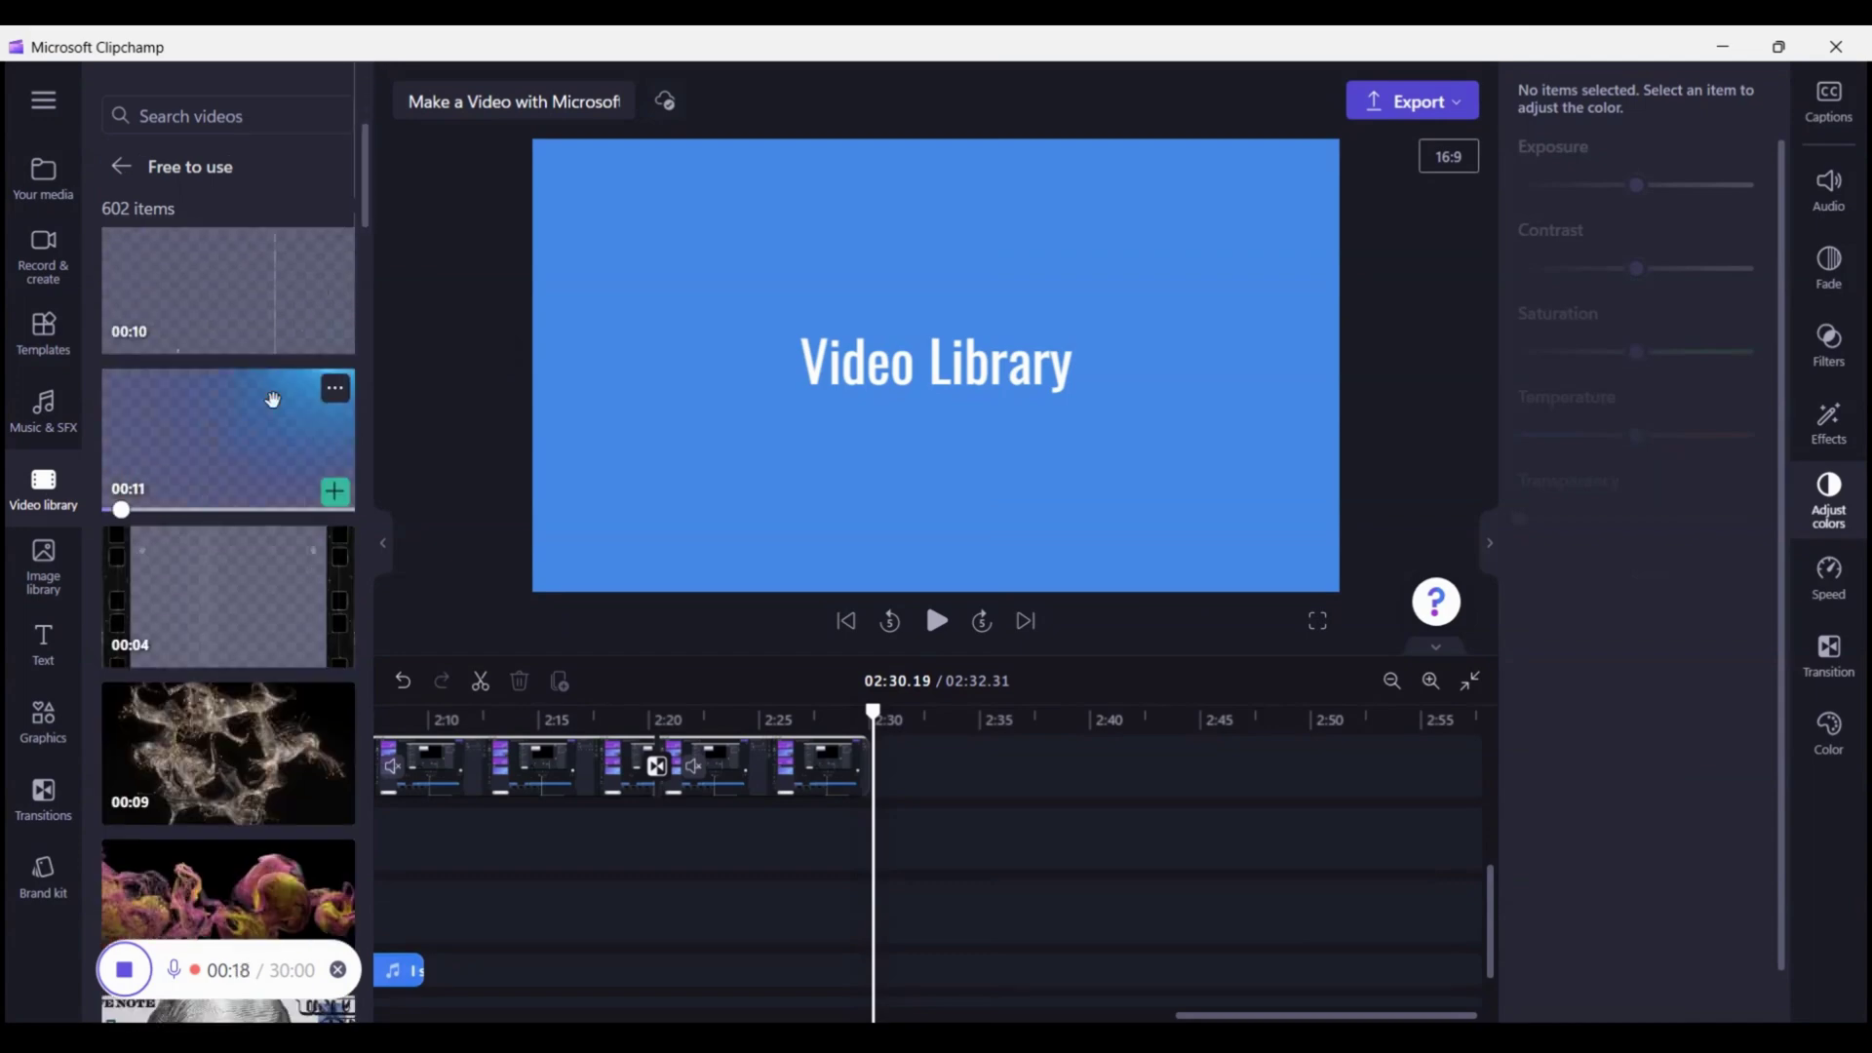
{"action": "left_click_drag", "start_coordinate": [366, 219], "coordinate": [355, 451]}
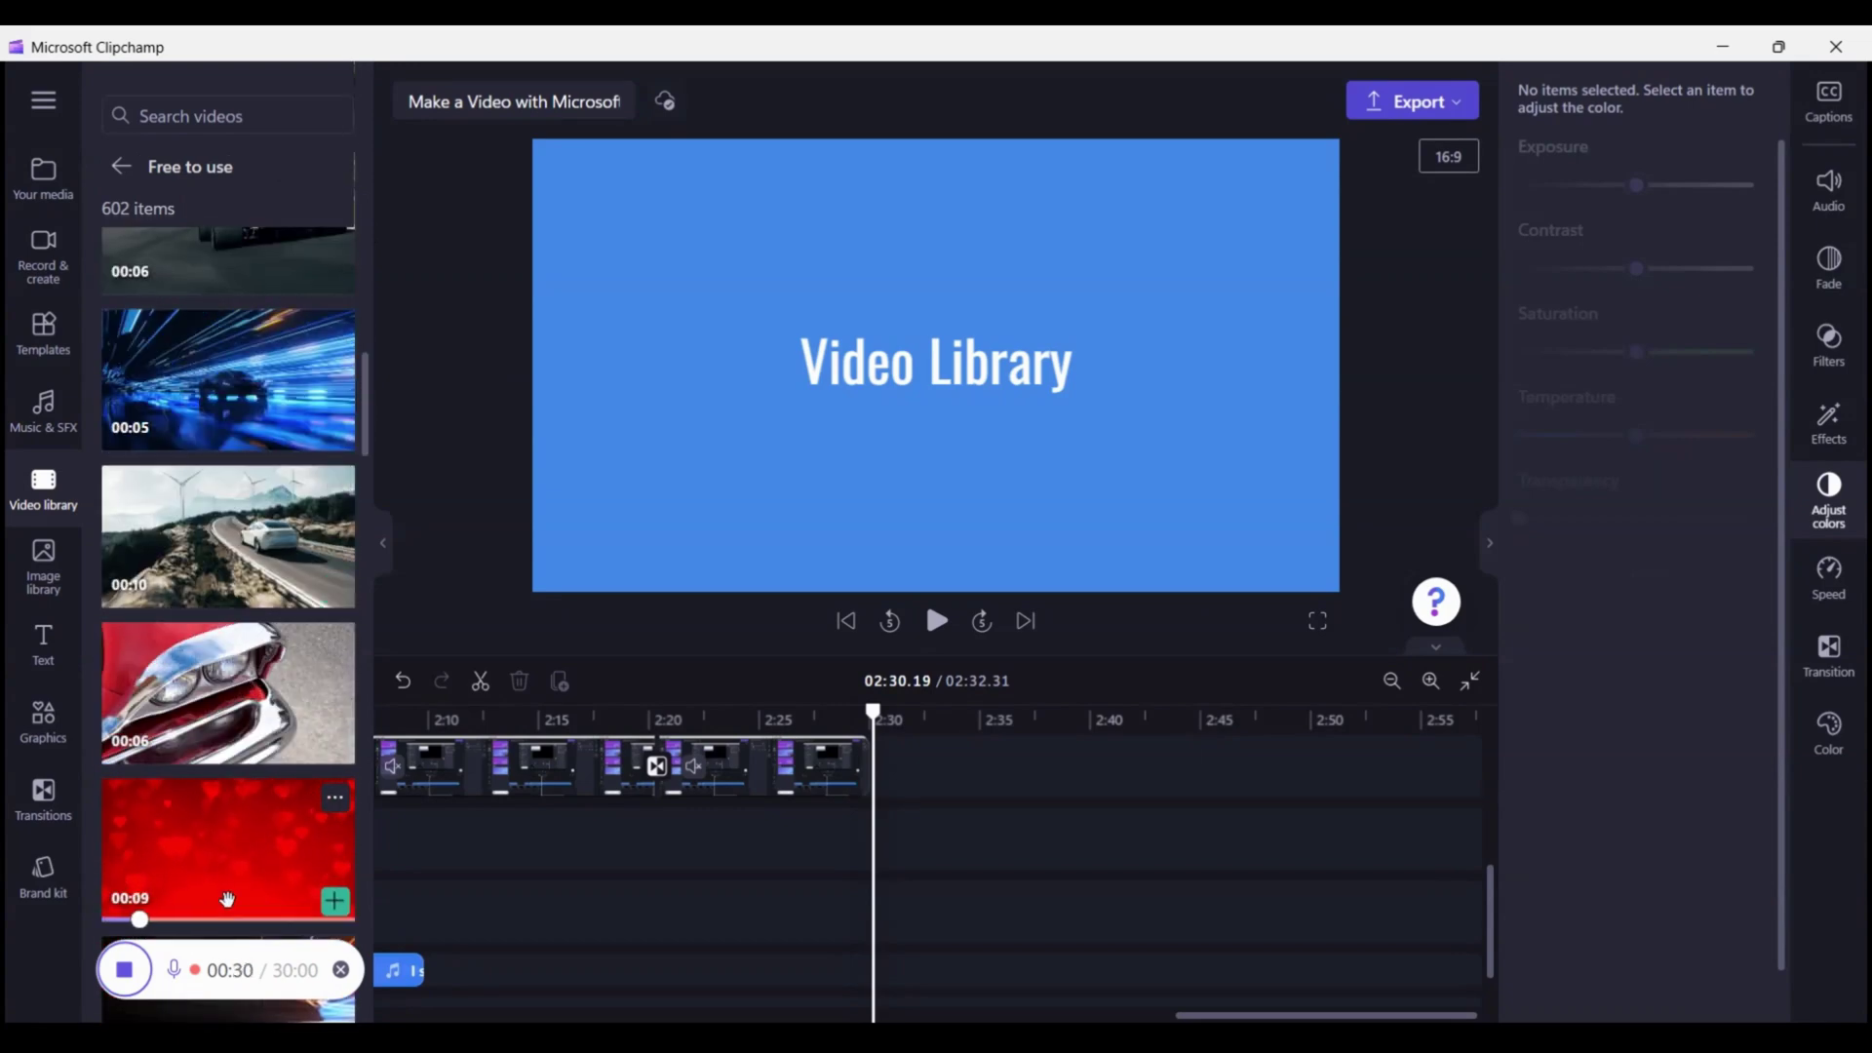
- Add the Gaming HUD image from the Free to use image collection to the timeline
{"action": "left_click", "coordinate": [47, 573]}
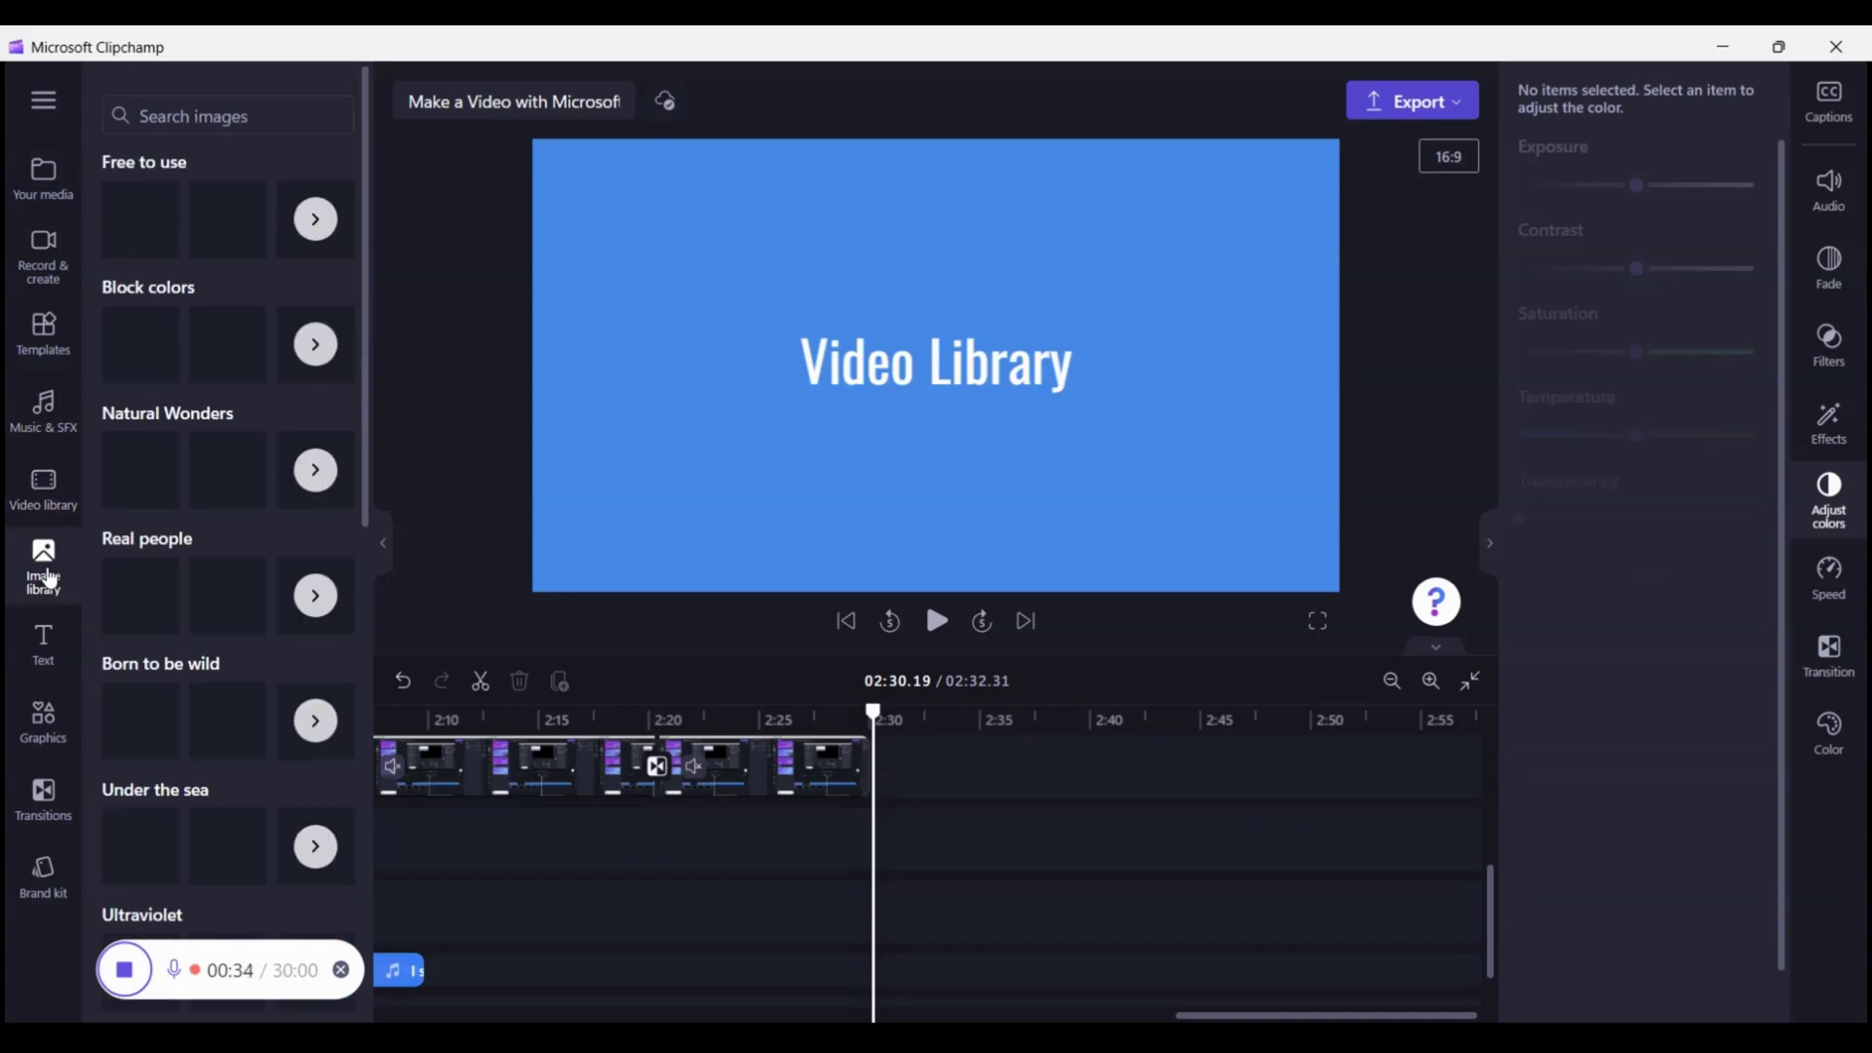
{"action": "left_click", "coordinate": [303, 243]}
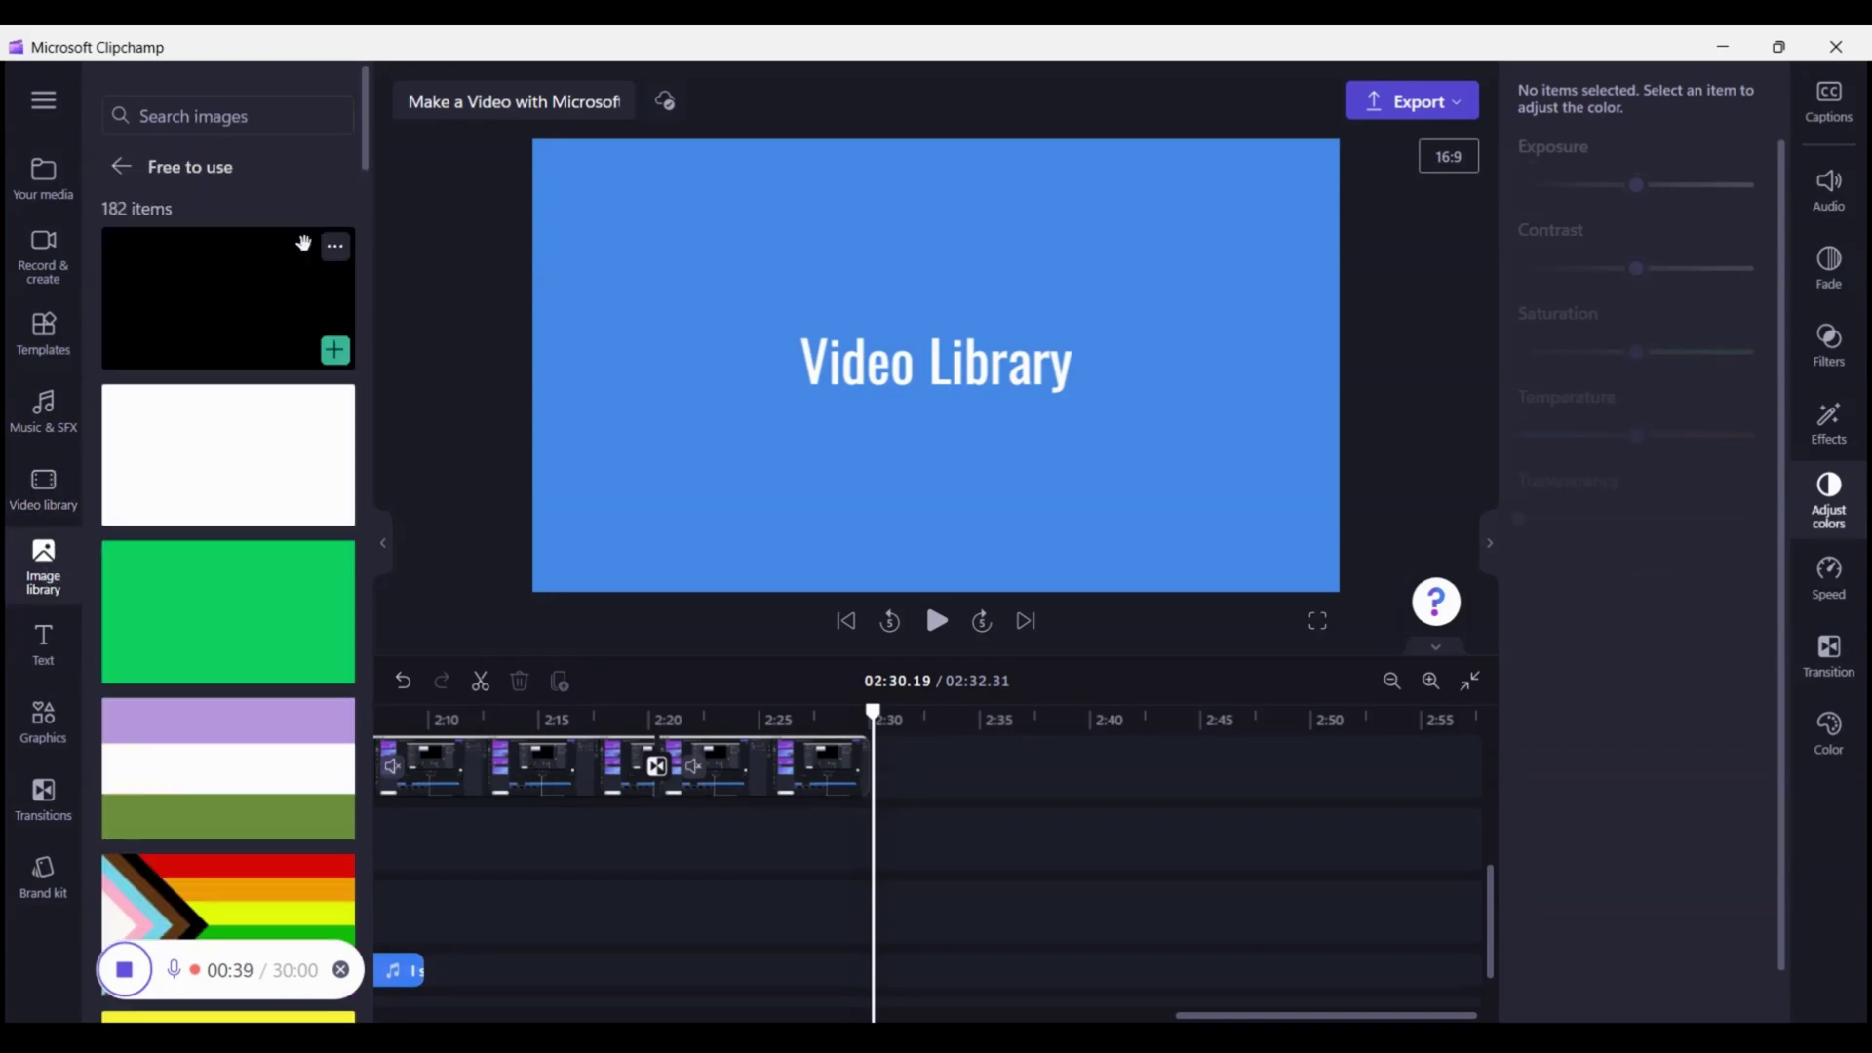
{"action": "left_click_drag", "start_coordinate": [364, 132], "coordinate": [347, 801]}
{"action": "scroll", "coordinate": [347, 802], "scroll_direction": "up", "scroll_amount": 2}
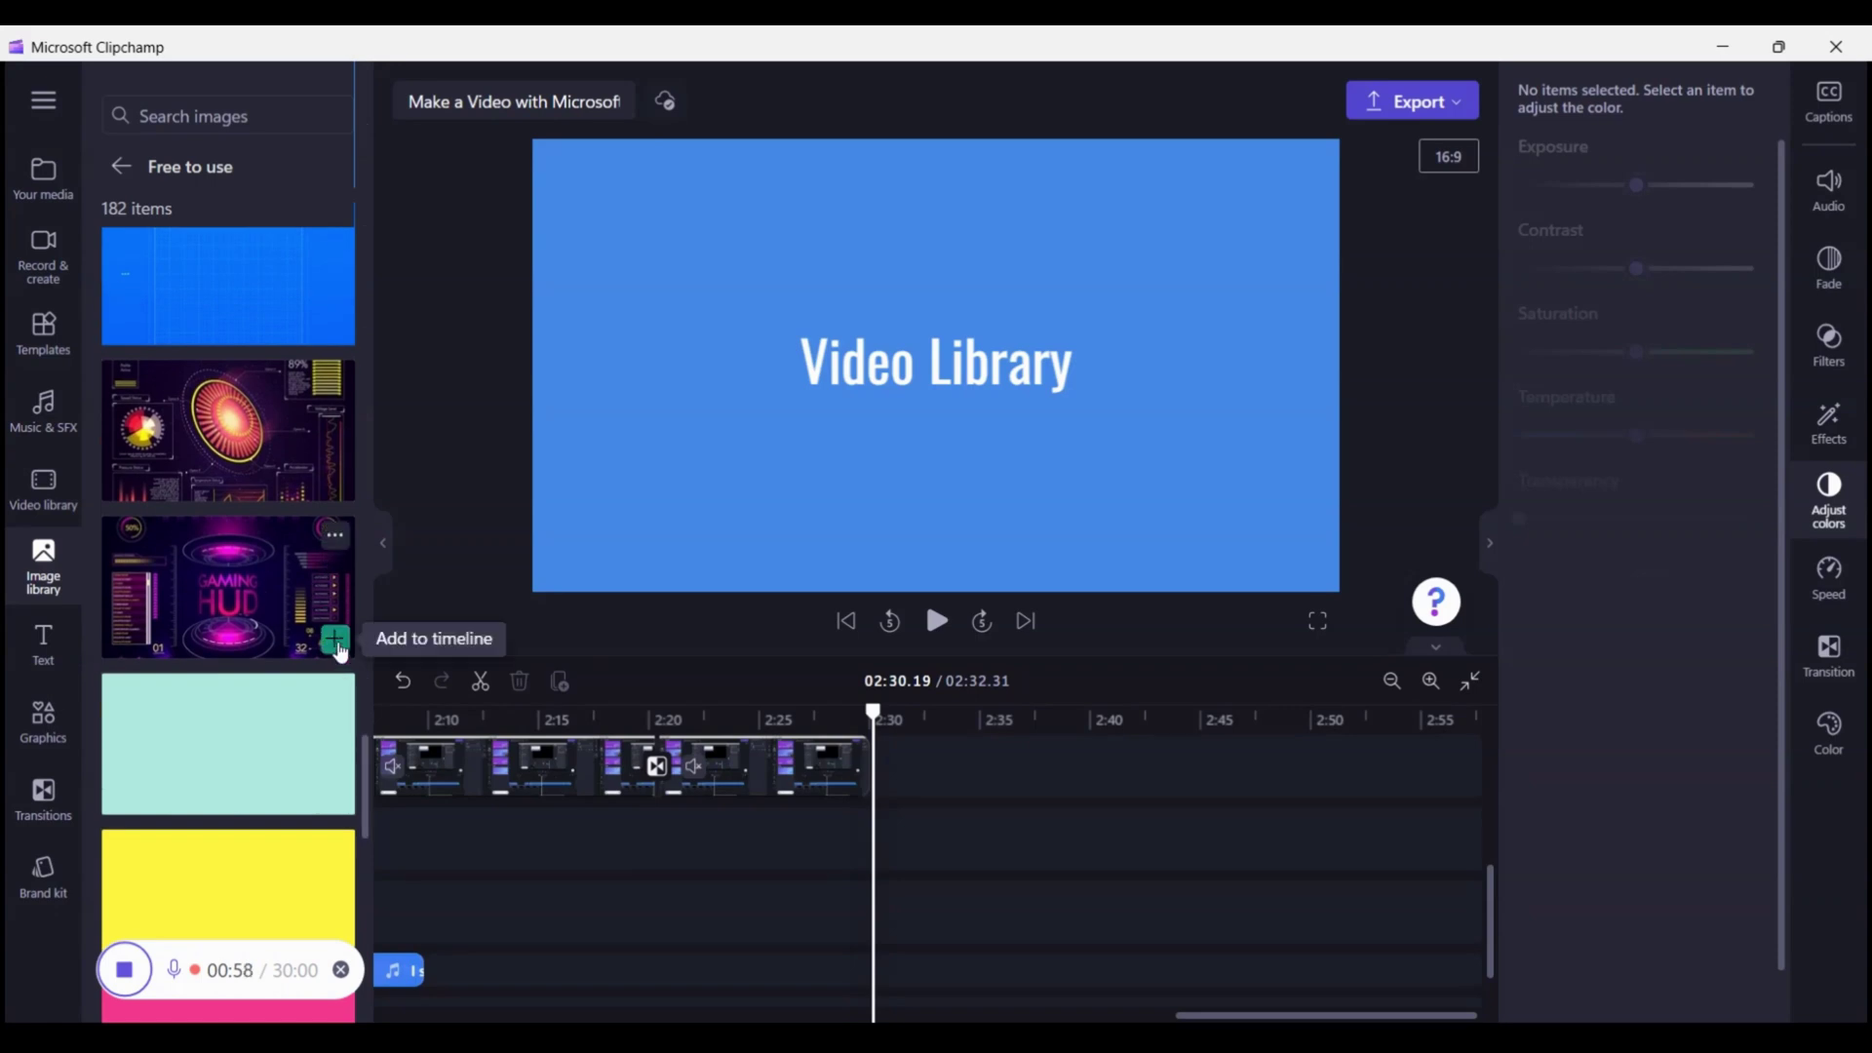
{"action": "left_click", "coordinate": [335, 643]}
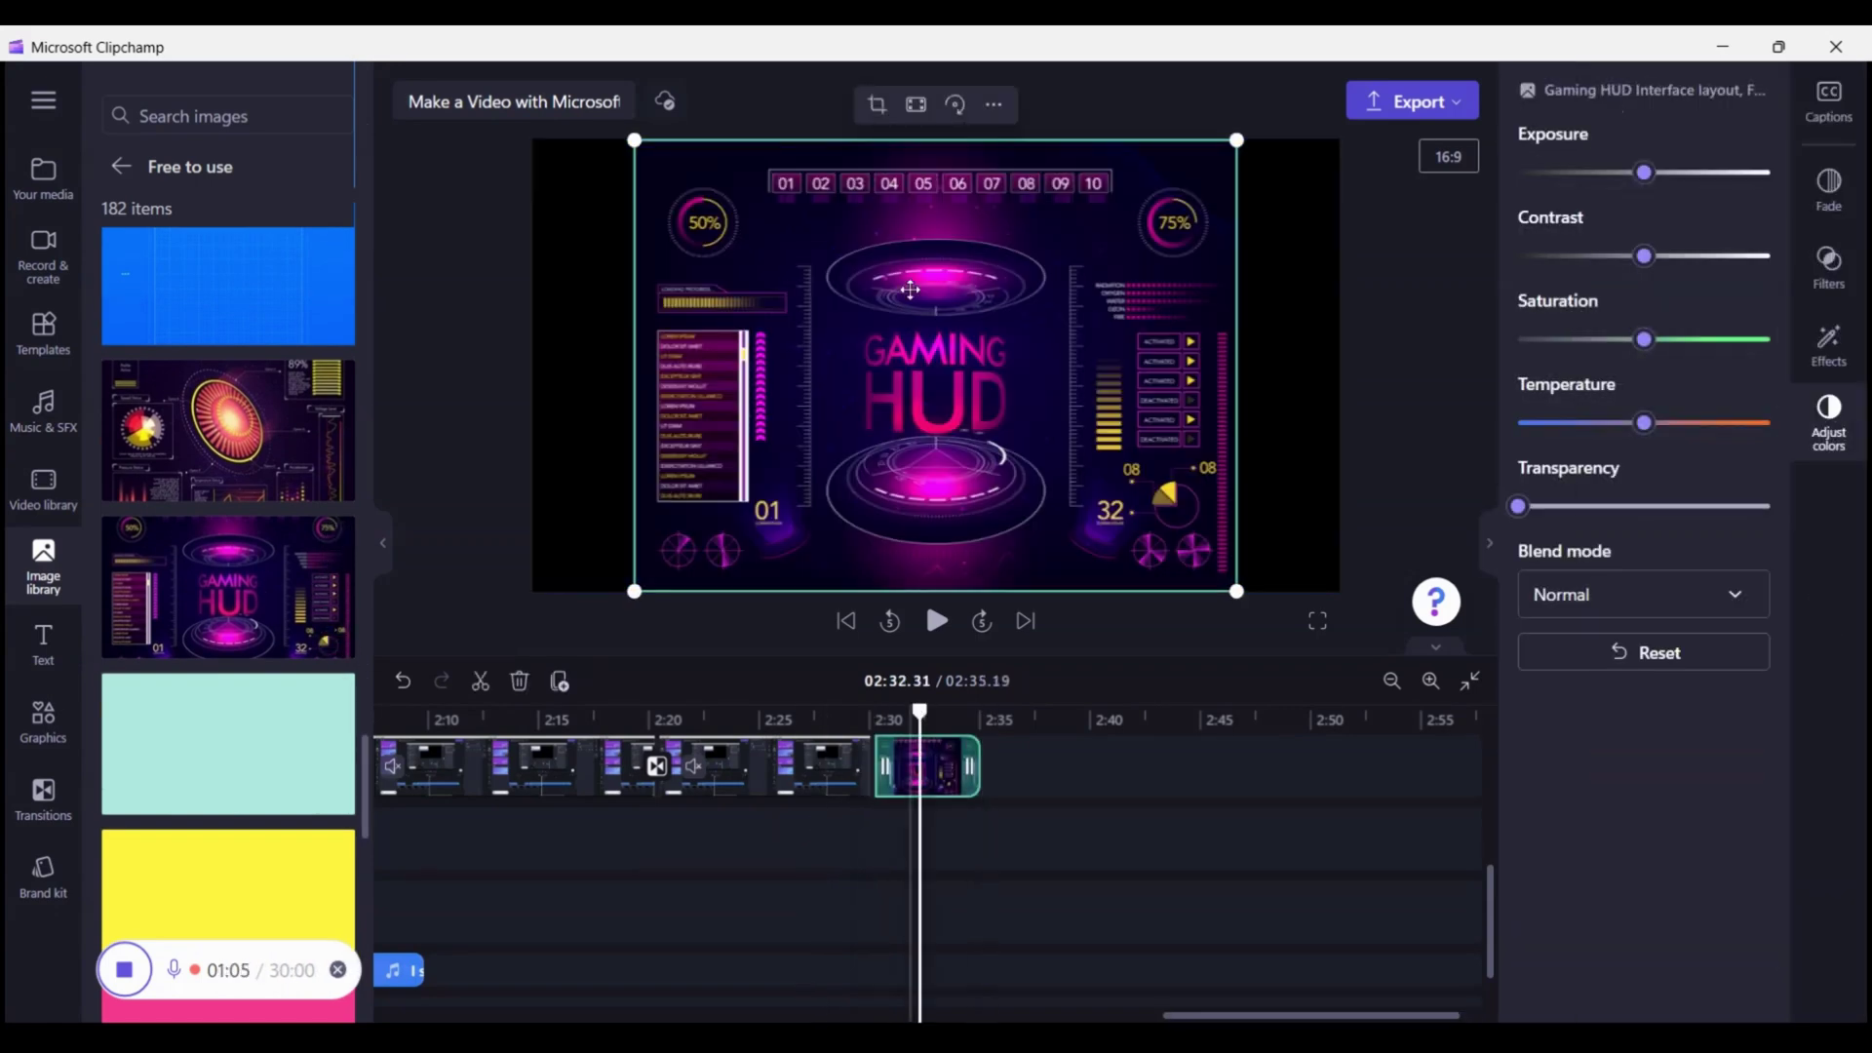
- Toggle the HUD image between Fill and Fit, then crop away its left and top edges
{"action": "left_click", "coordinate": [918, 107]}
{"action": "left_click", "coordinate": [919, 110]}
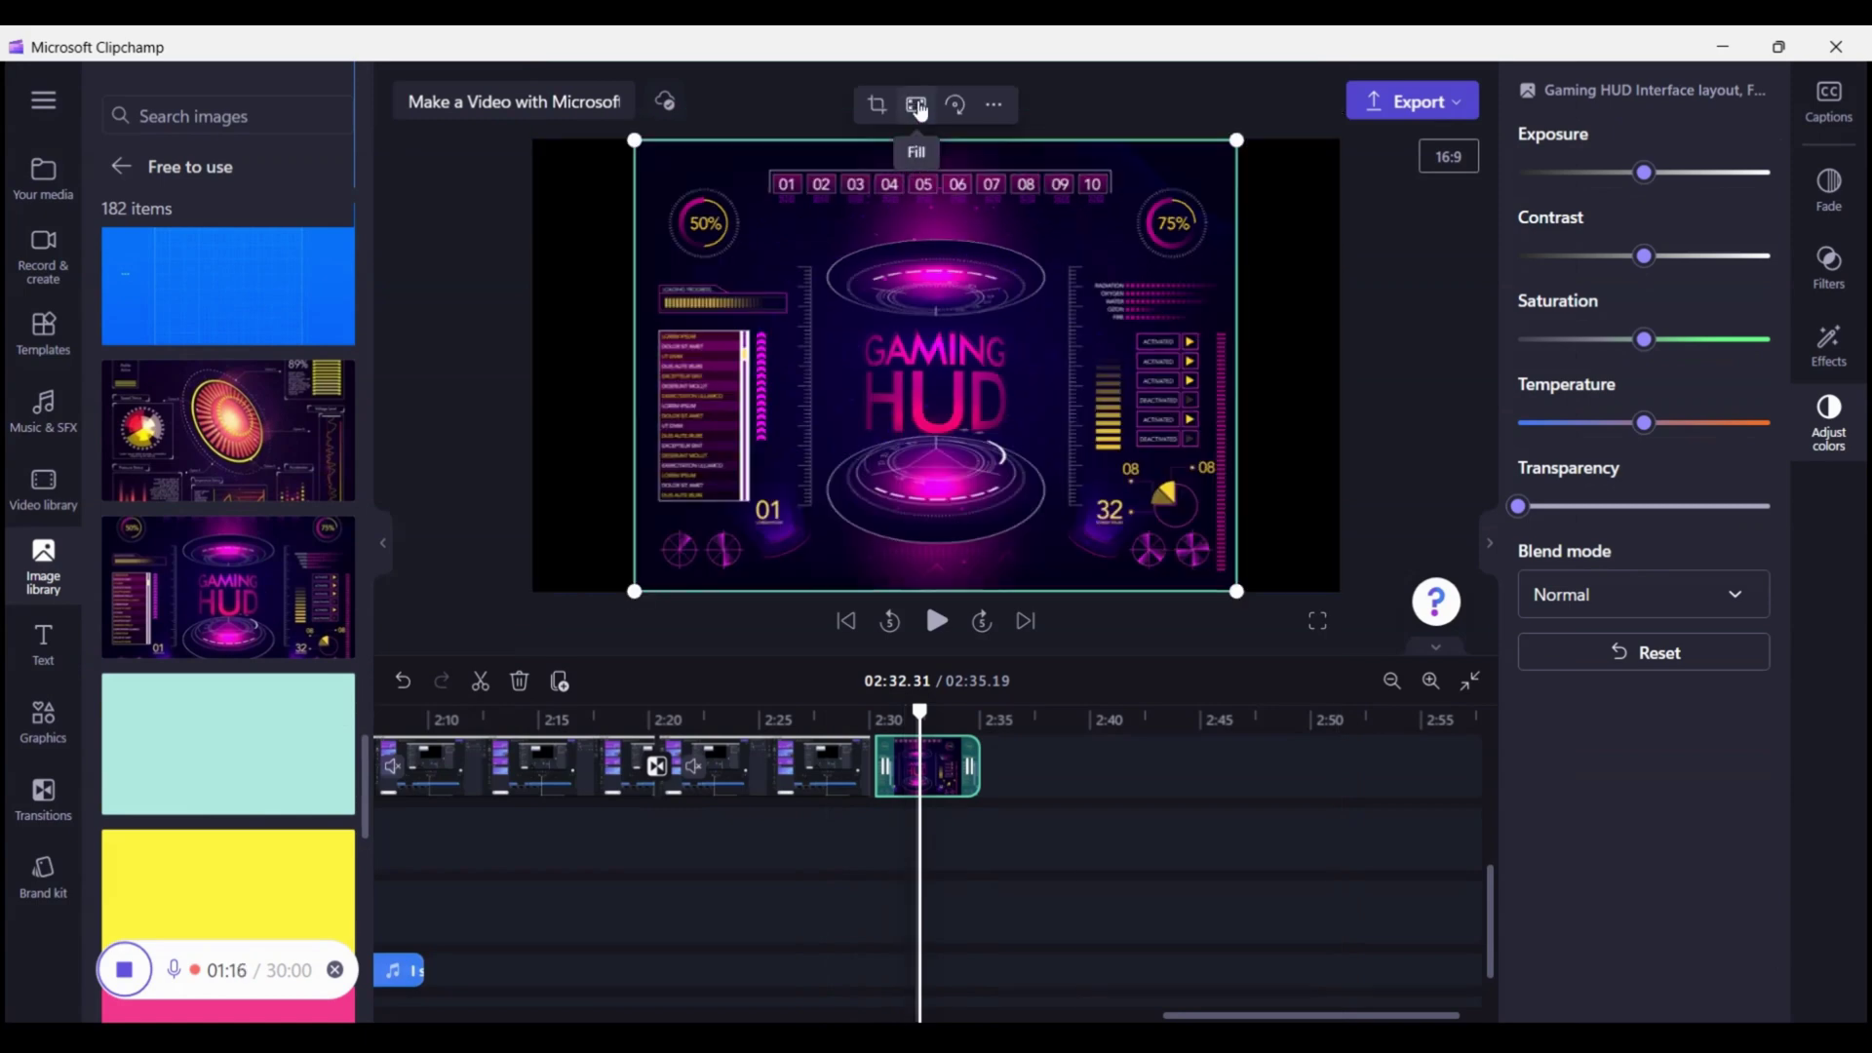
{"action": "left_click", "coordinate": [1448, 156]}
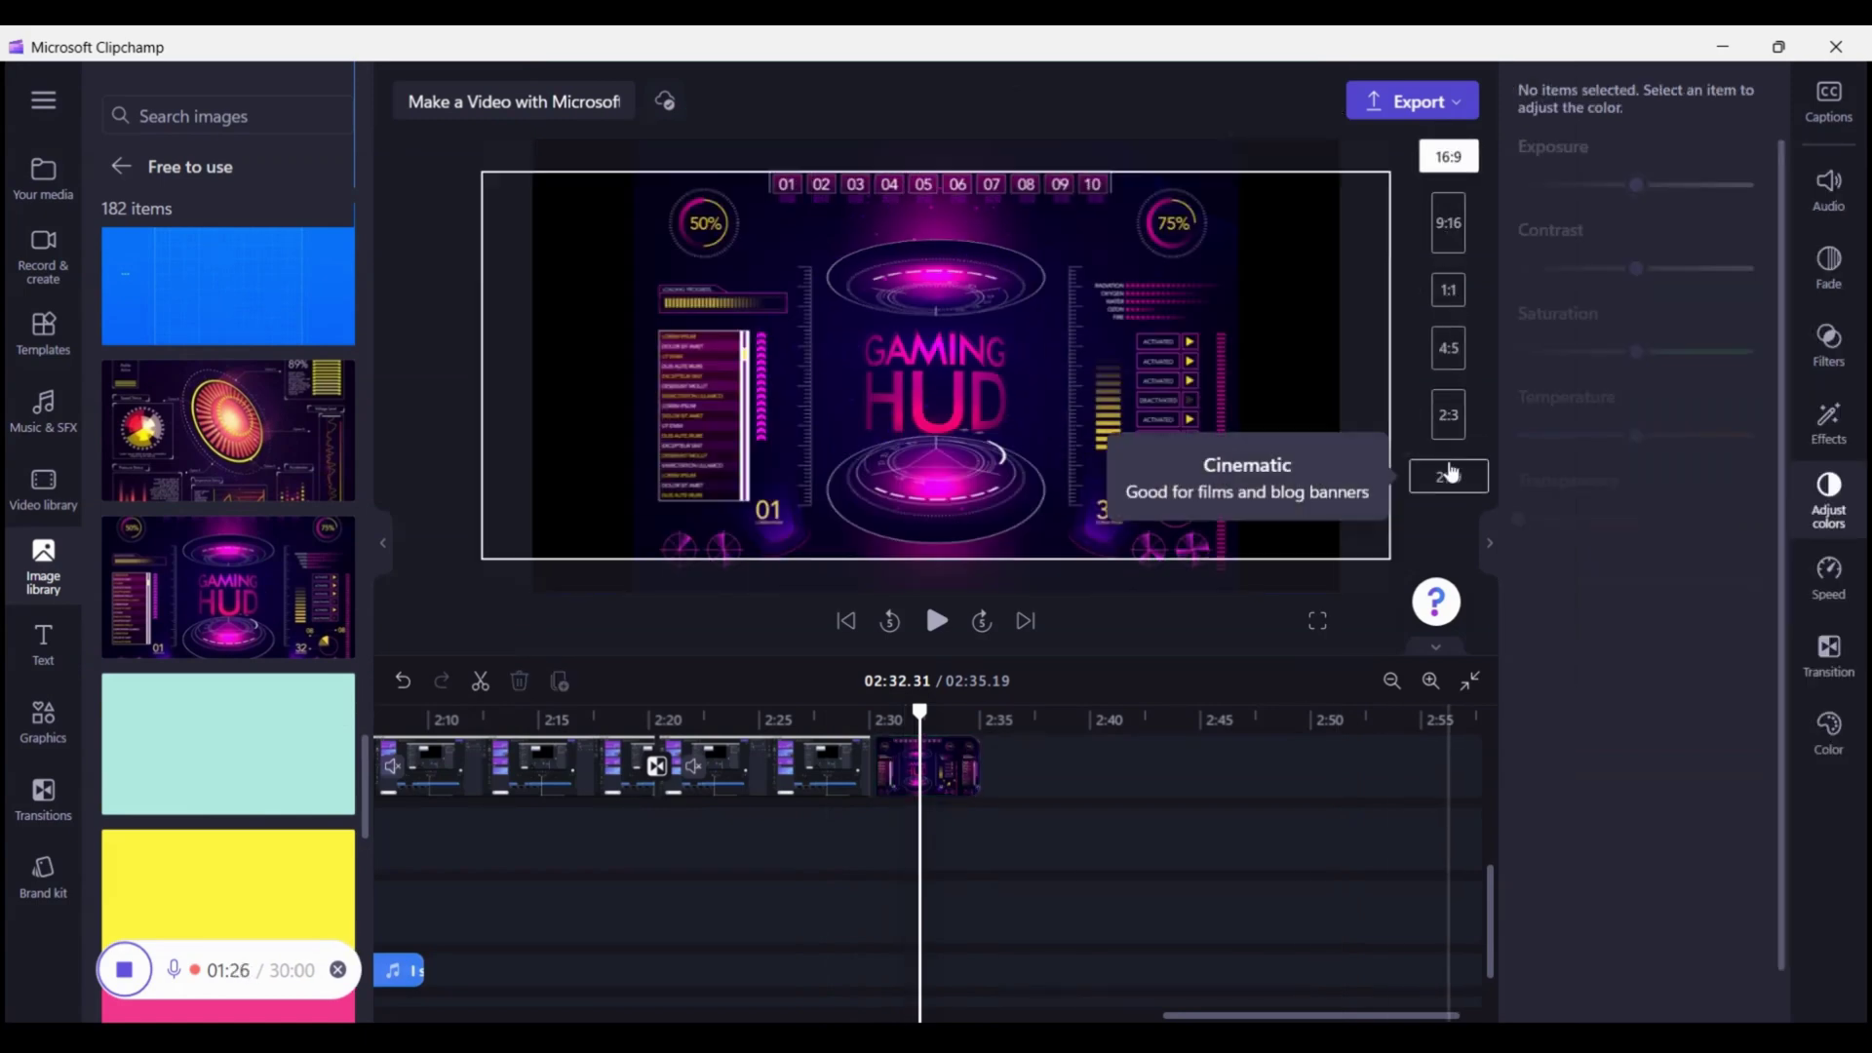
{"action": "left_click", "coordinate": [1065, 336]}
{"action": "left_click", "coordinate": [878, 105]}
{"action": "left_click_drag", "start_coordinate": [634, 140], "coordinate": [702, 182]}
{"action": "left_click", "coordinate": [952, 154]}
{"action": "left_click", "coordinate": [951, 149]}
- Rotate the HUD image 90° and shrink it to a bottom-right picture-in-picture
{"action": "left_click", "coordinate": [952, 102]}
{"action": "left_click", "coordinate": [994, 104]}
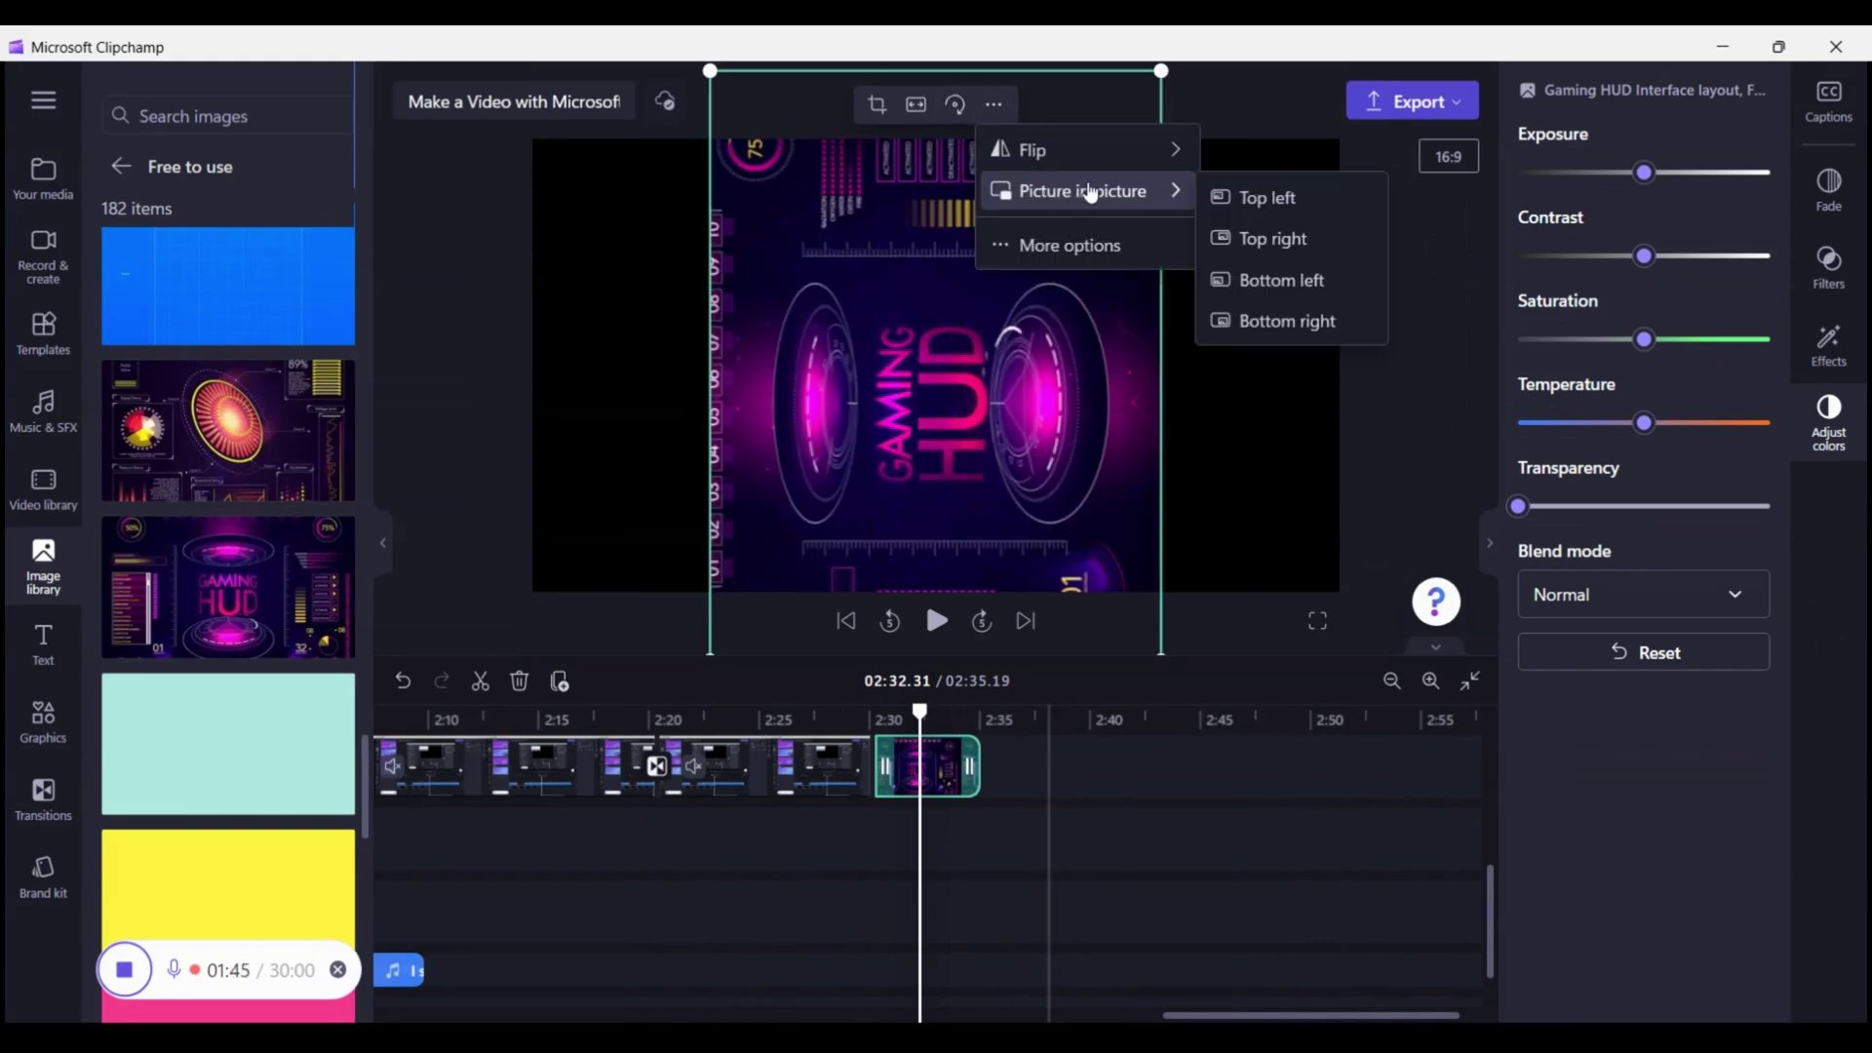
{"action": "left_click", "coordinate": [993, 104]}
{"action": "left_click", "coordinate": [994, 104]}
{"action": "mouse_move", "coordinate": [1082, 191]}
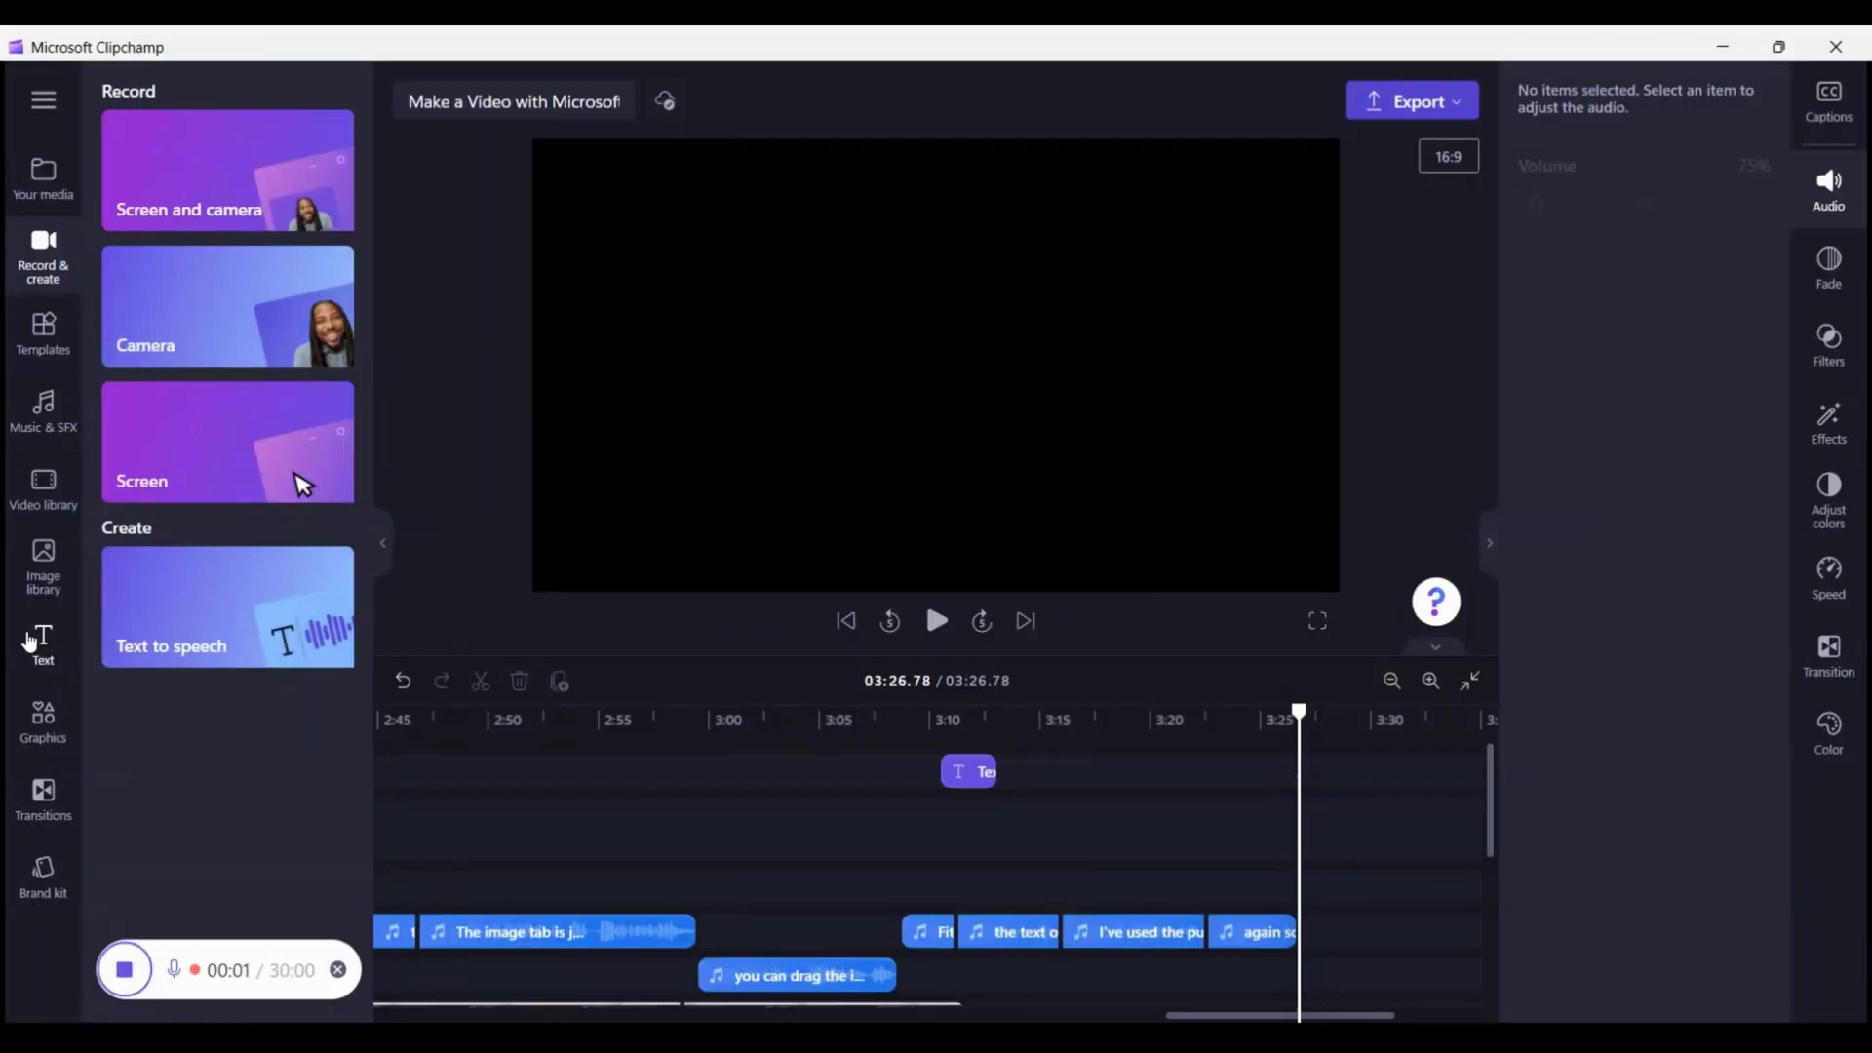
- Add a Large heading title from the Text library to the timeline
{"action": "left_click", "coordinate": [31, 640]}
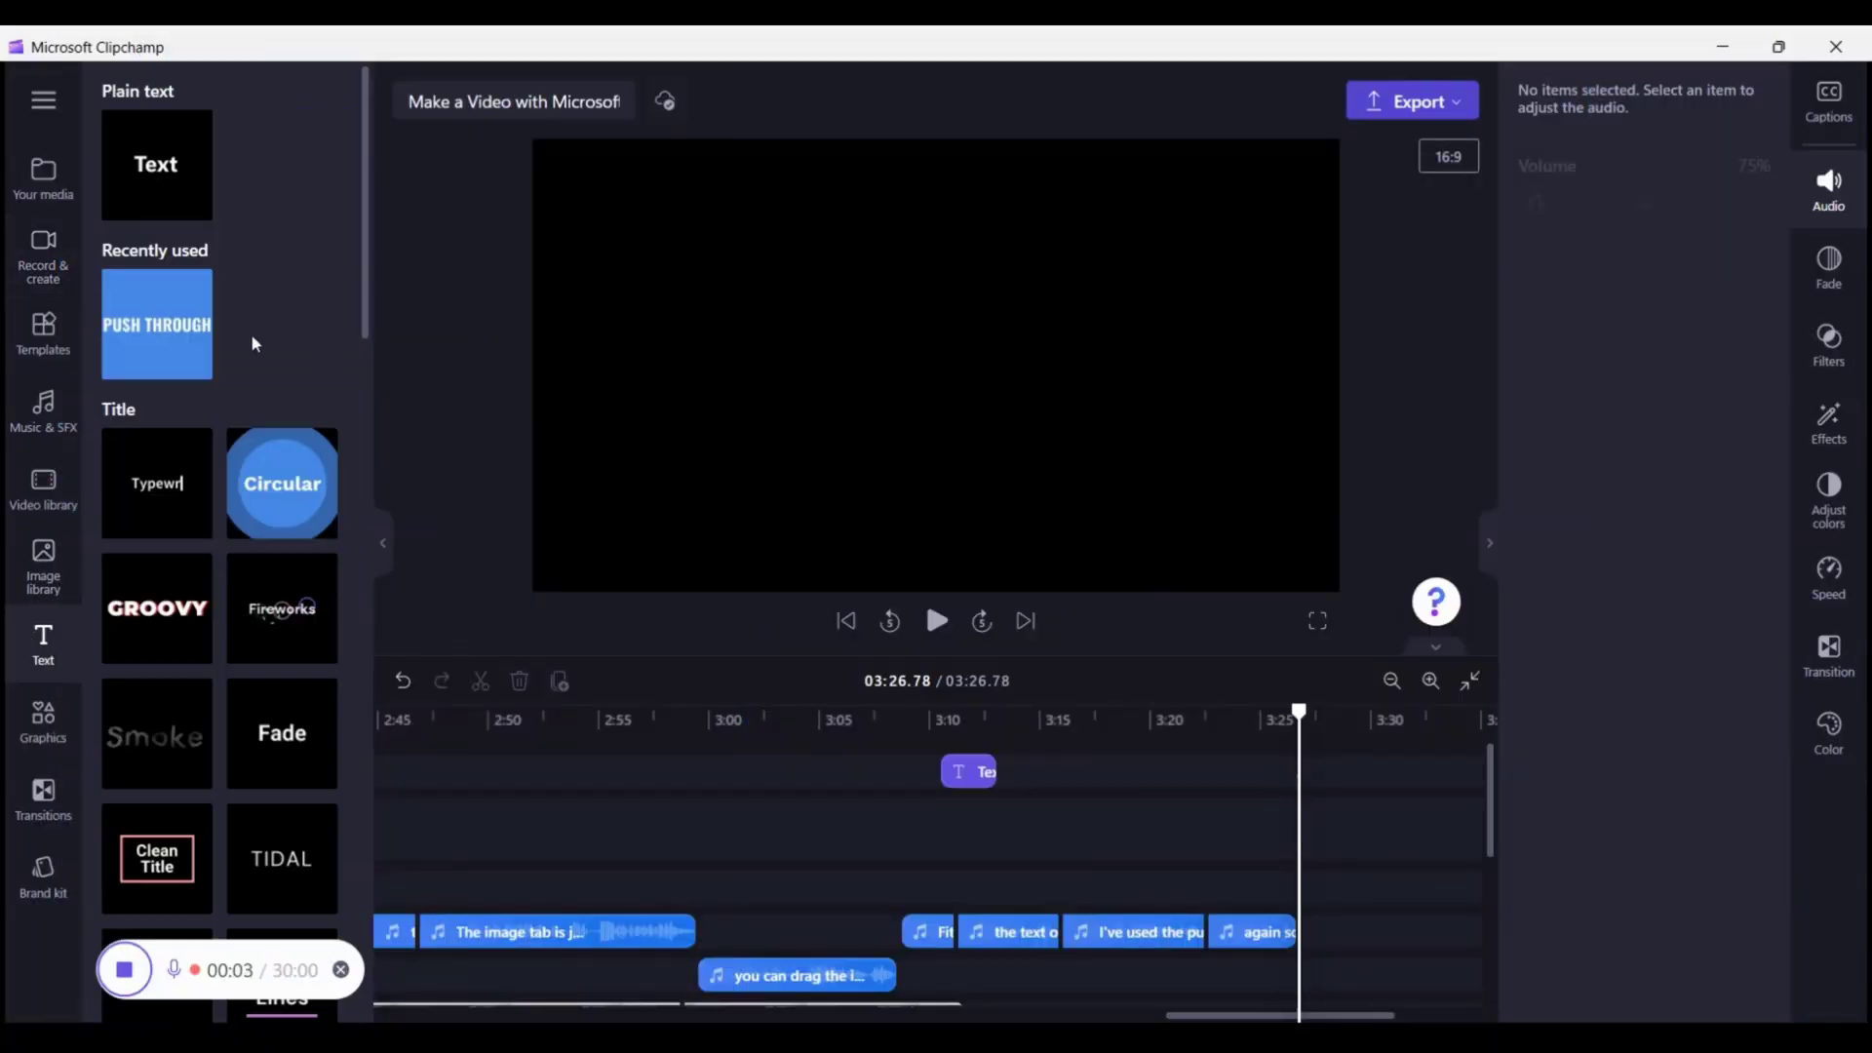
{"action": "mouse_move", "coordinate": [151, 327]}
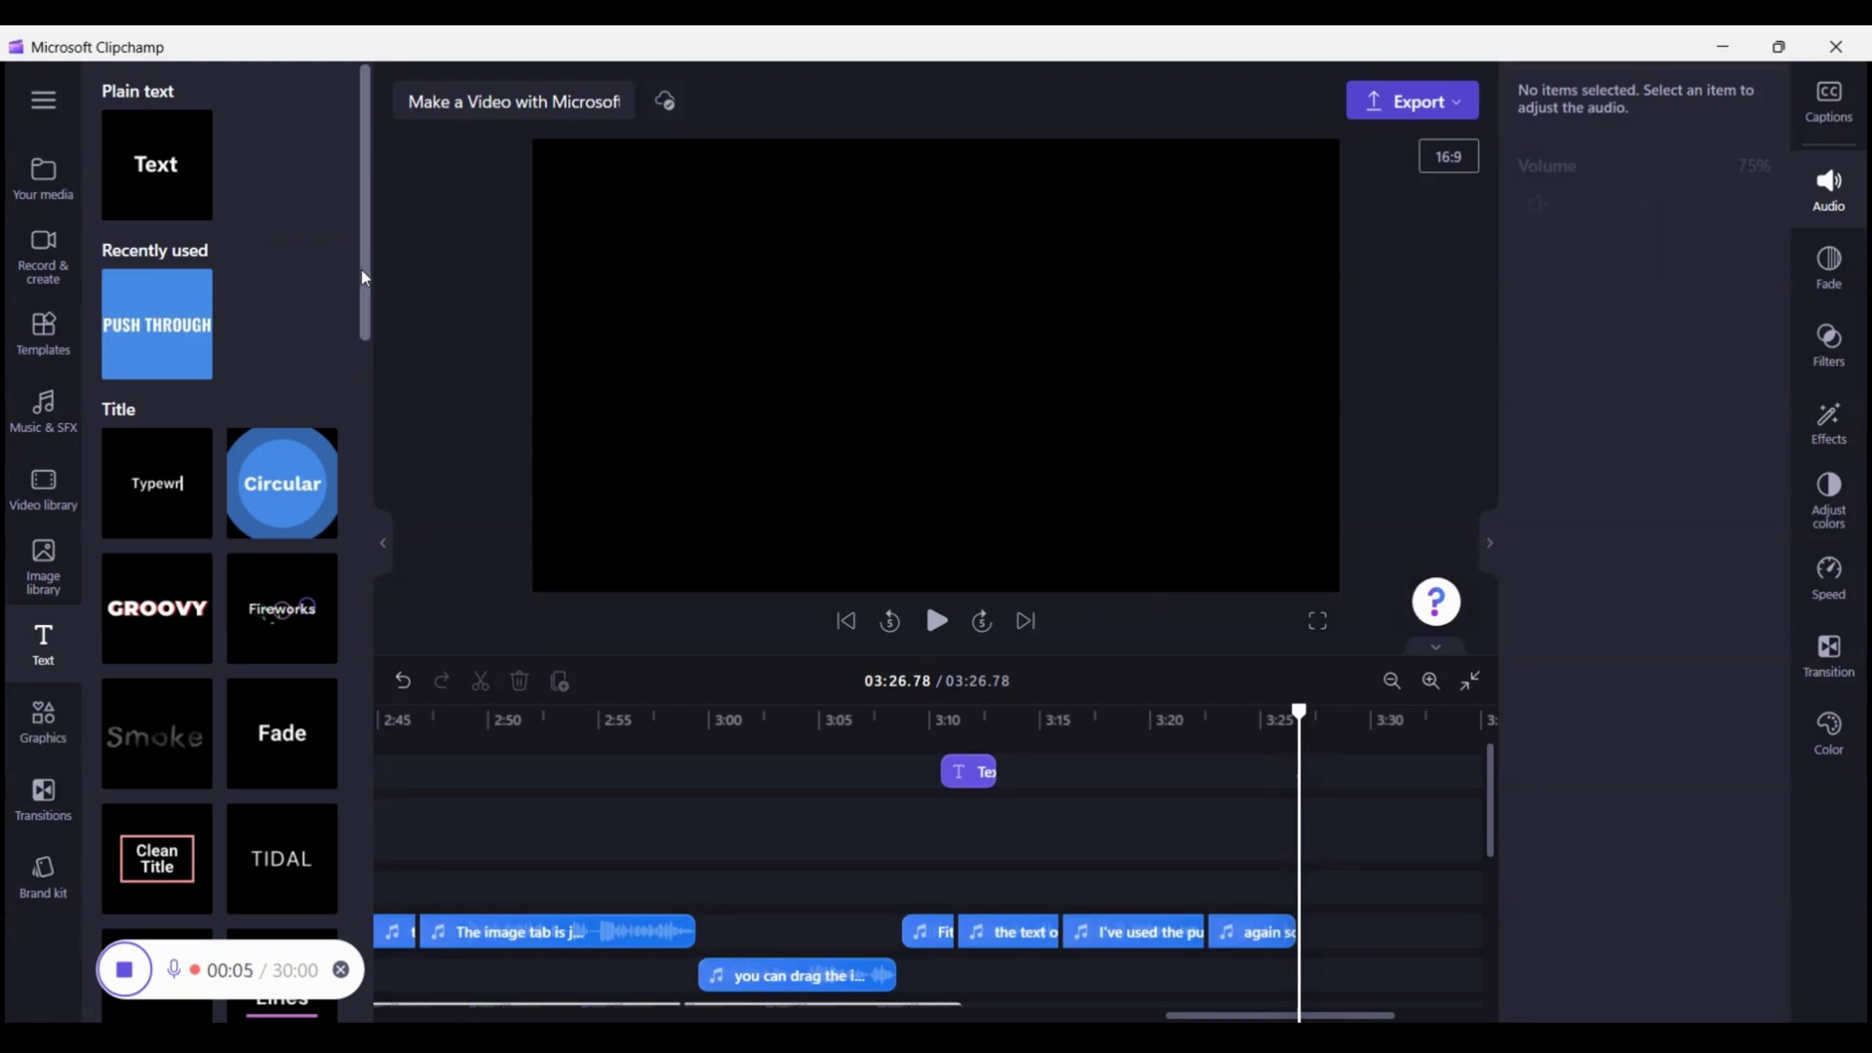
{"action": "left_click_drag", "start_coordinate": [361, 269], "coordinate": [358, 360]}
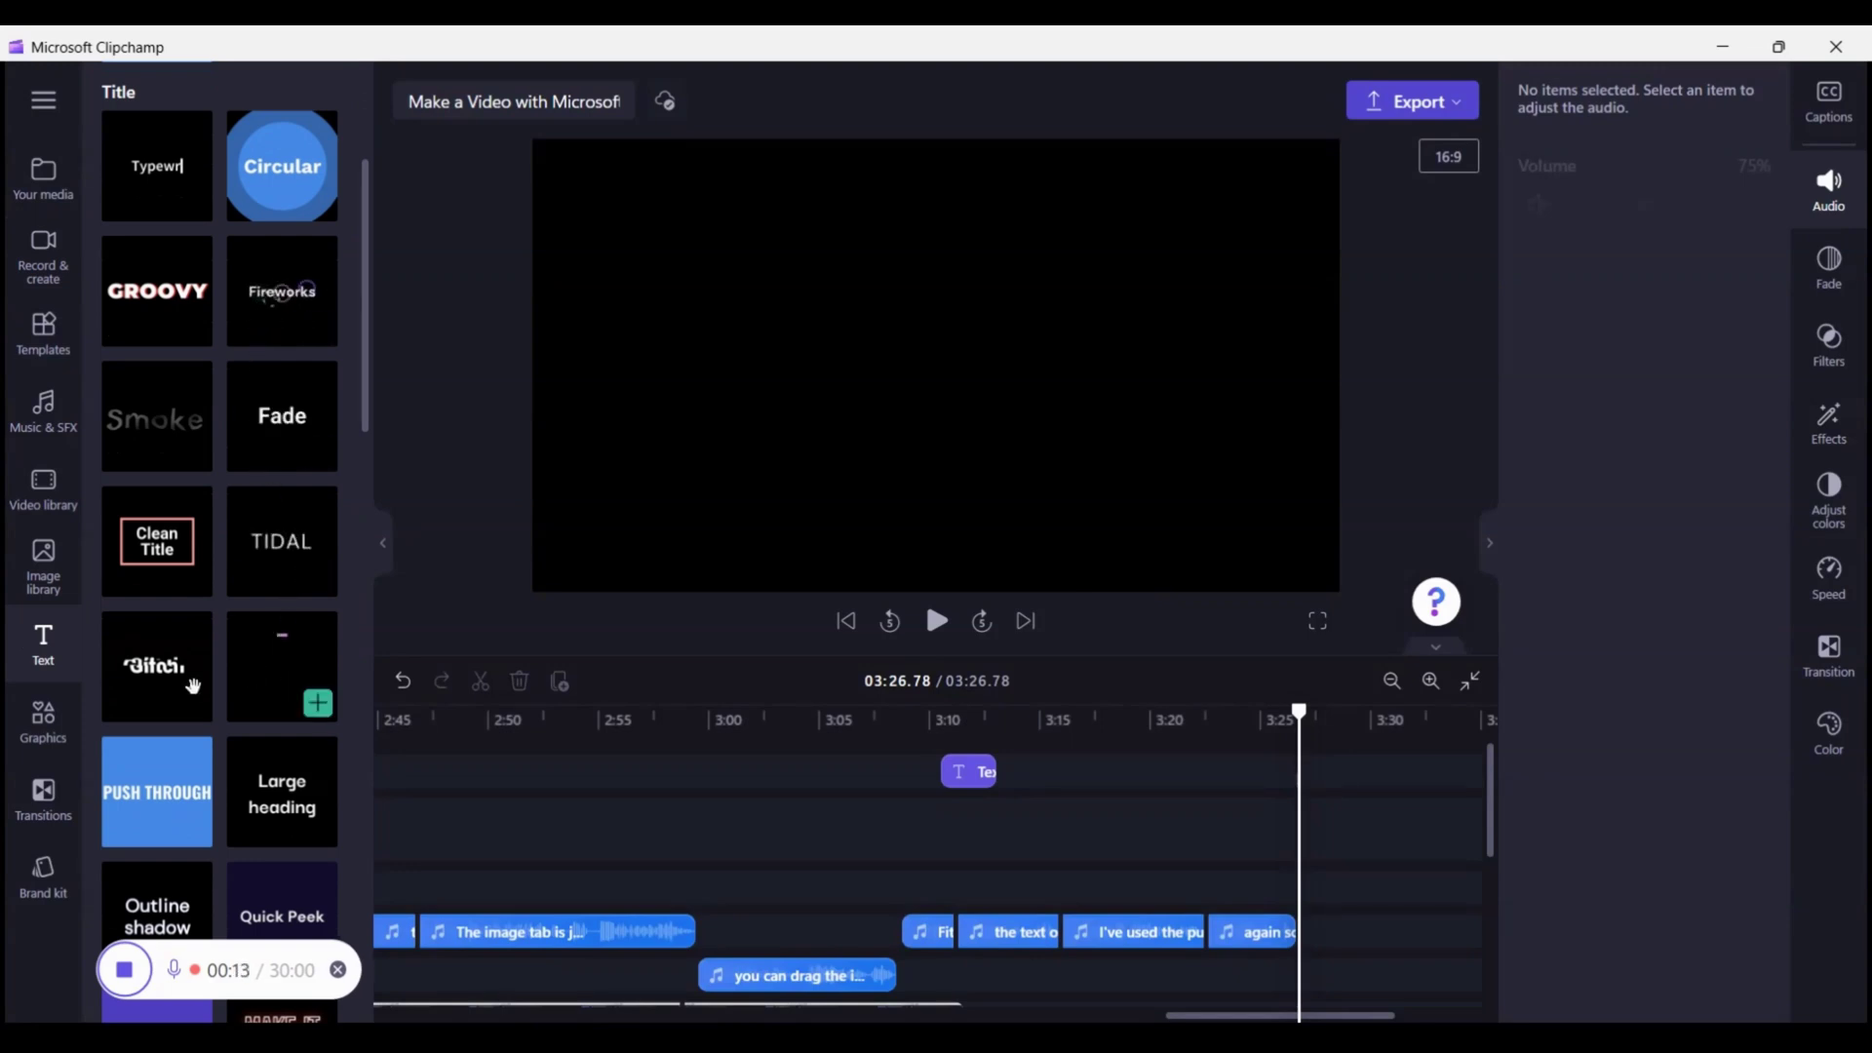
{"action": "left_click_drag", "start_coordinate": [367, 405], "coordinate": [366, 487]}
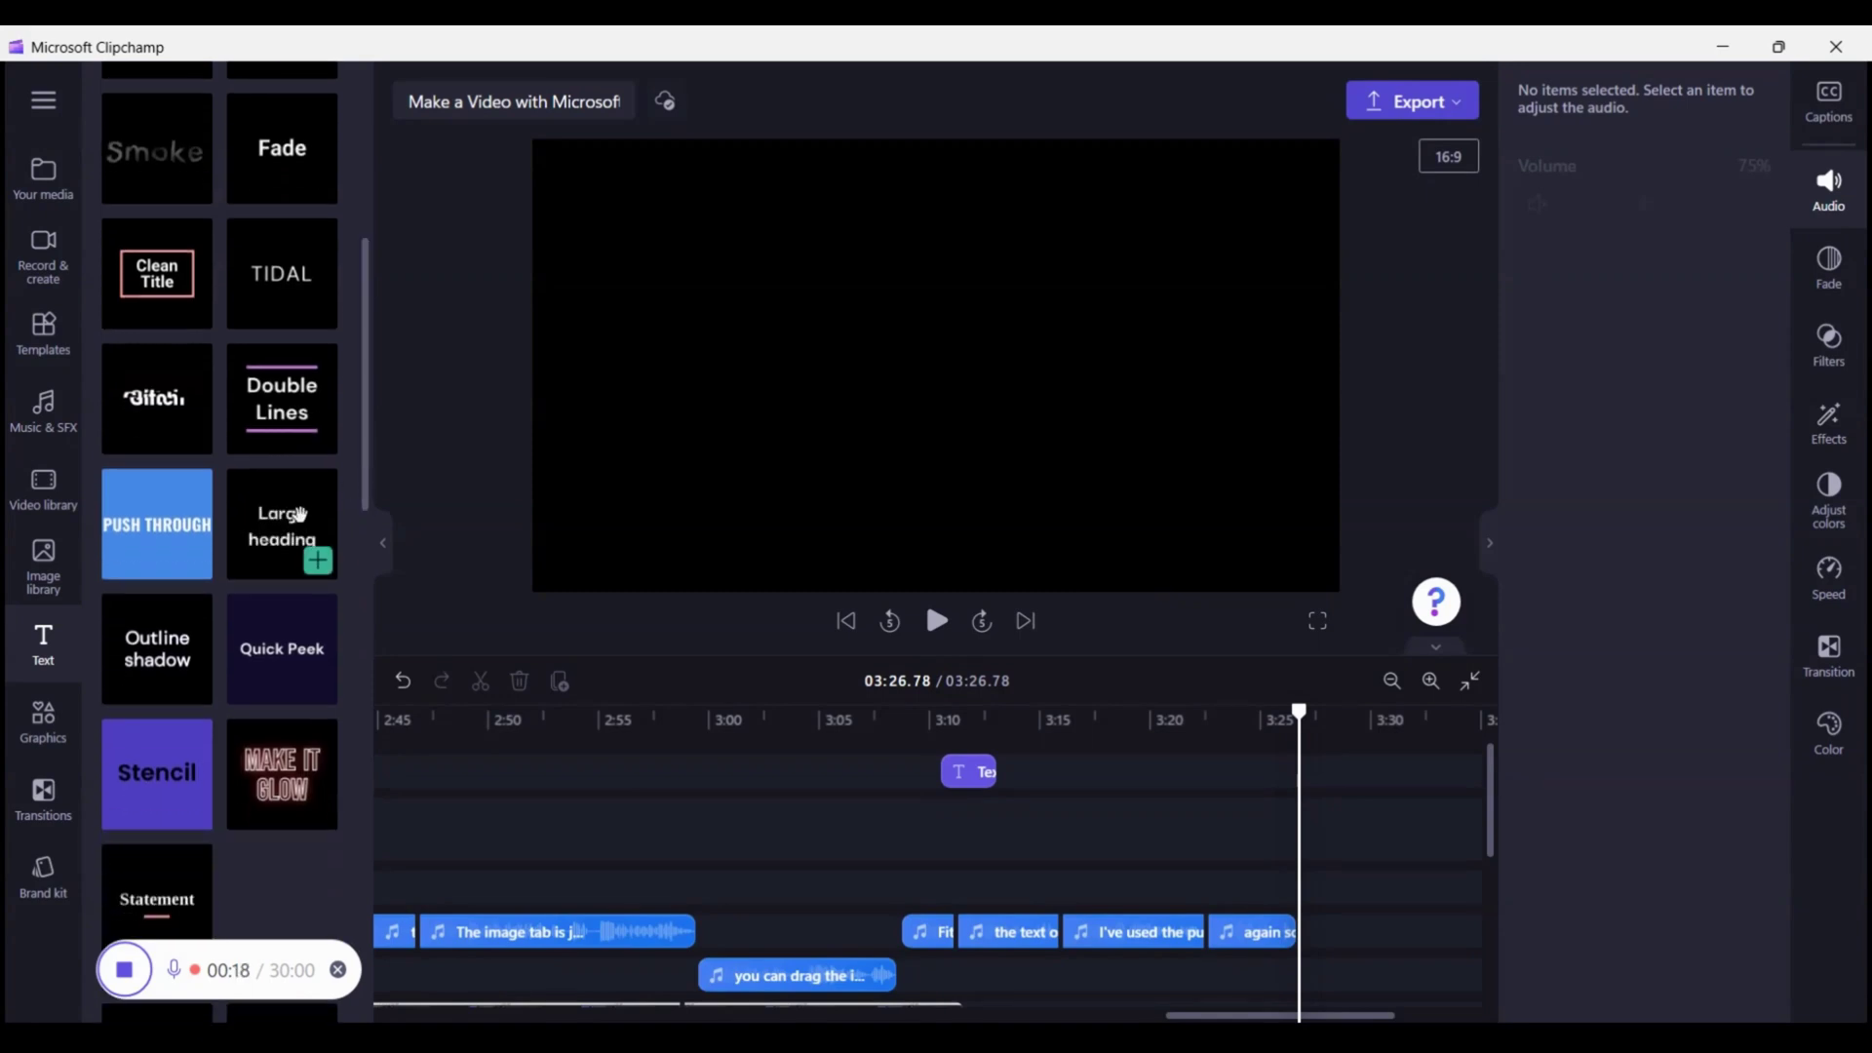
{"action": "left_click", "coordinate": [318, 563]}
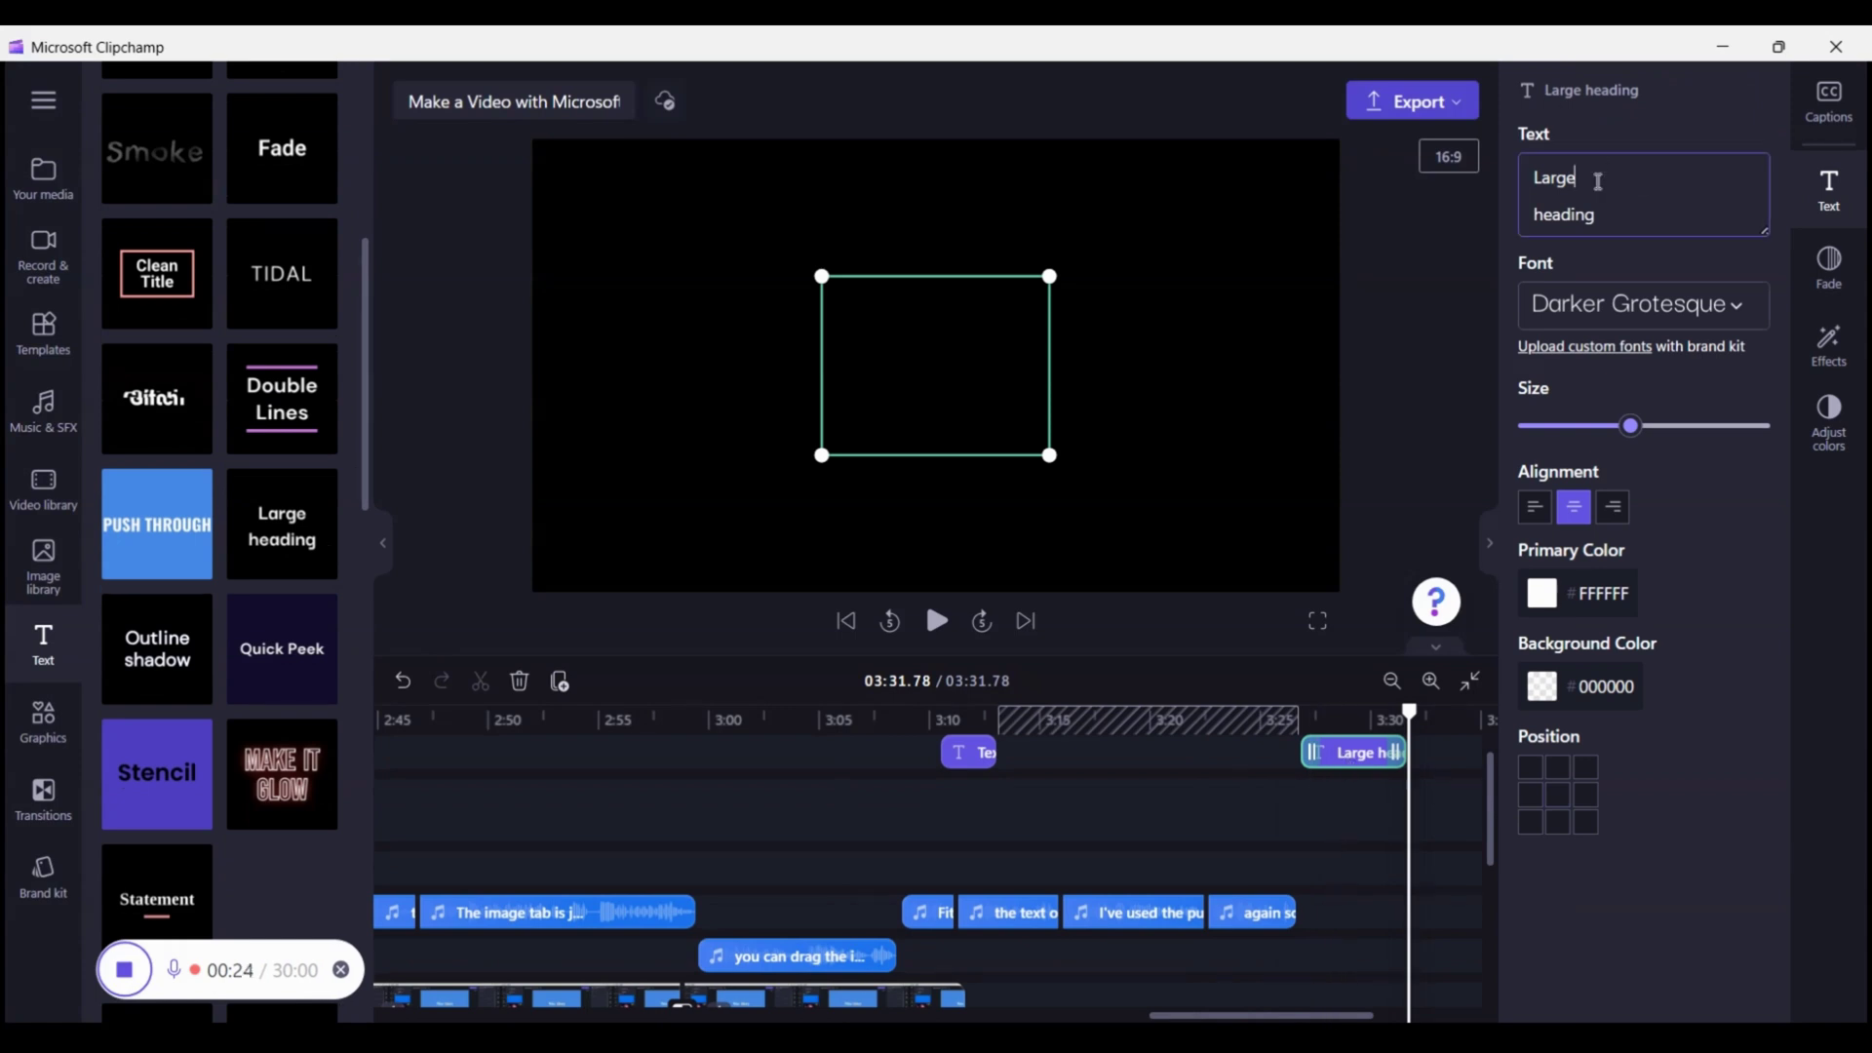
- Keep the heading in Darker Grotesque and enlarge its size almost to maximum
{"action": "left_click", "coordinate": [1740, 312]}
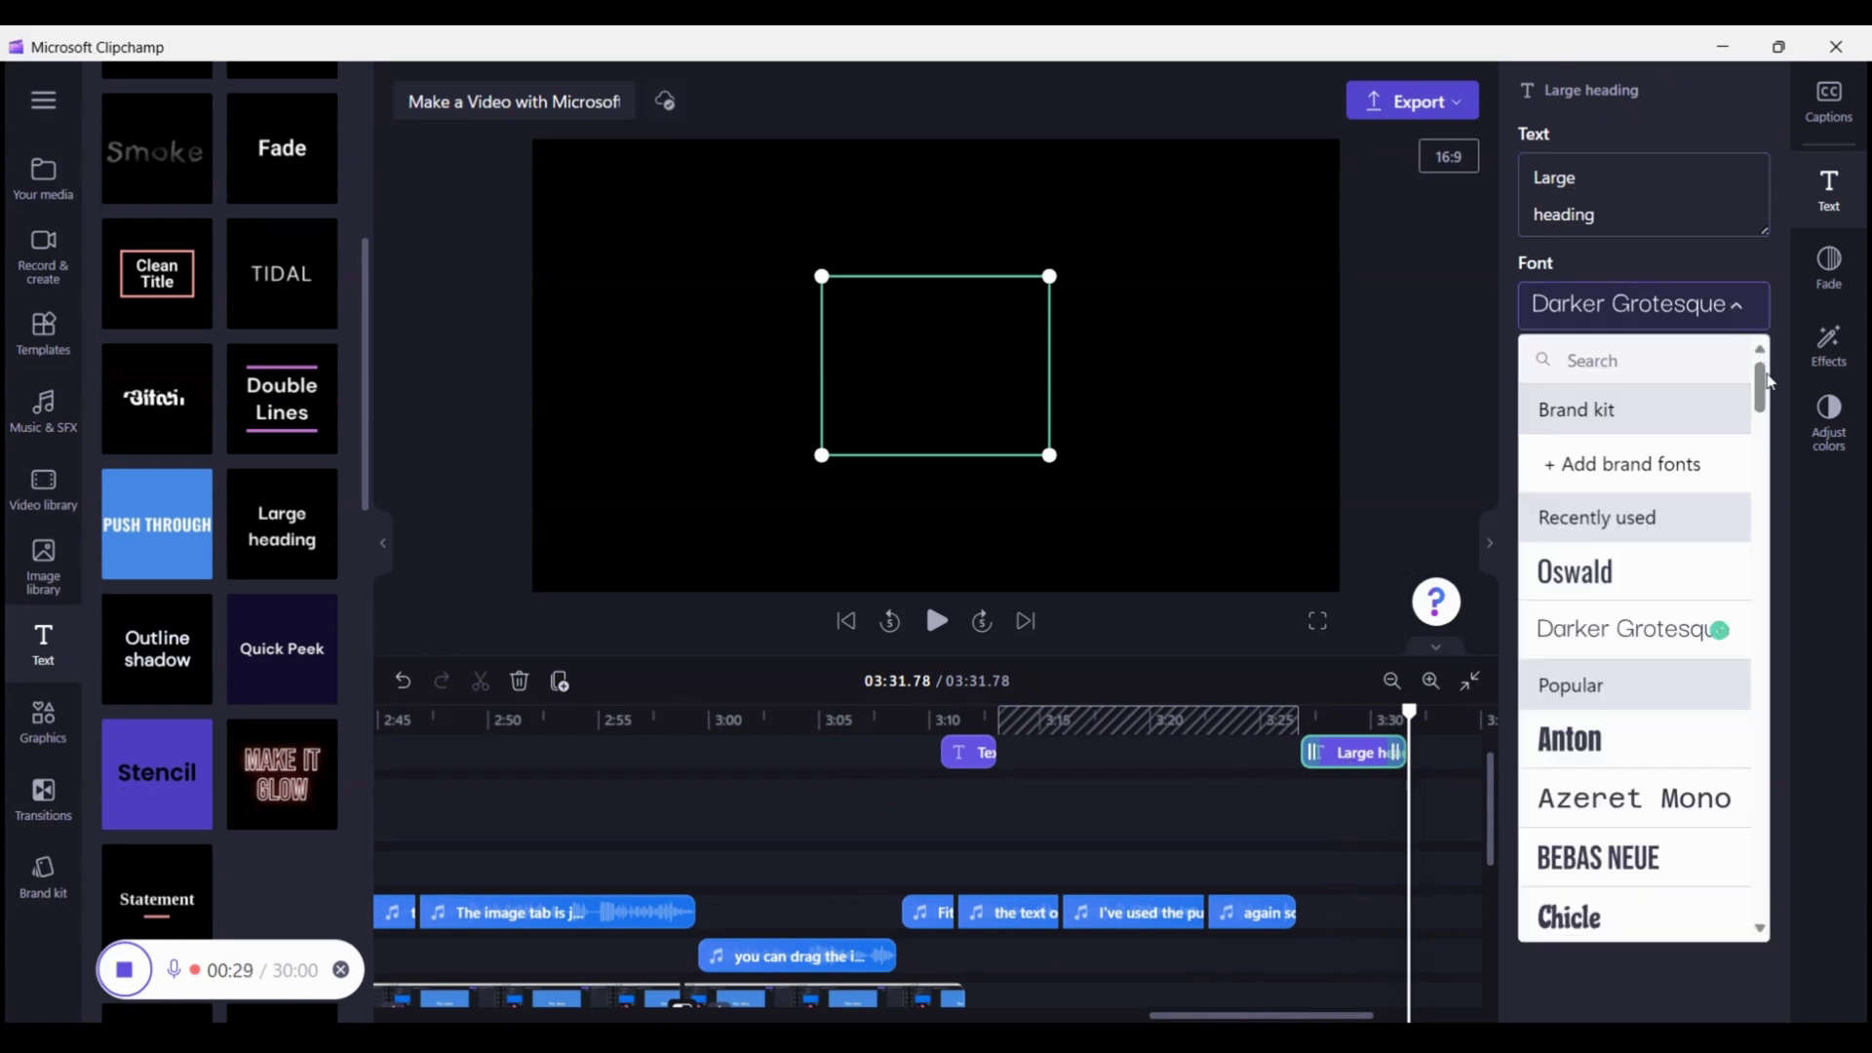
{"action": "left_click_drag", "start_coordinate": [1769, 382], "coordinate": [1768, 877]}
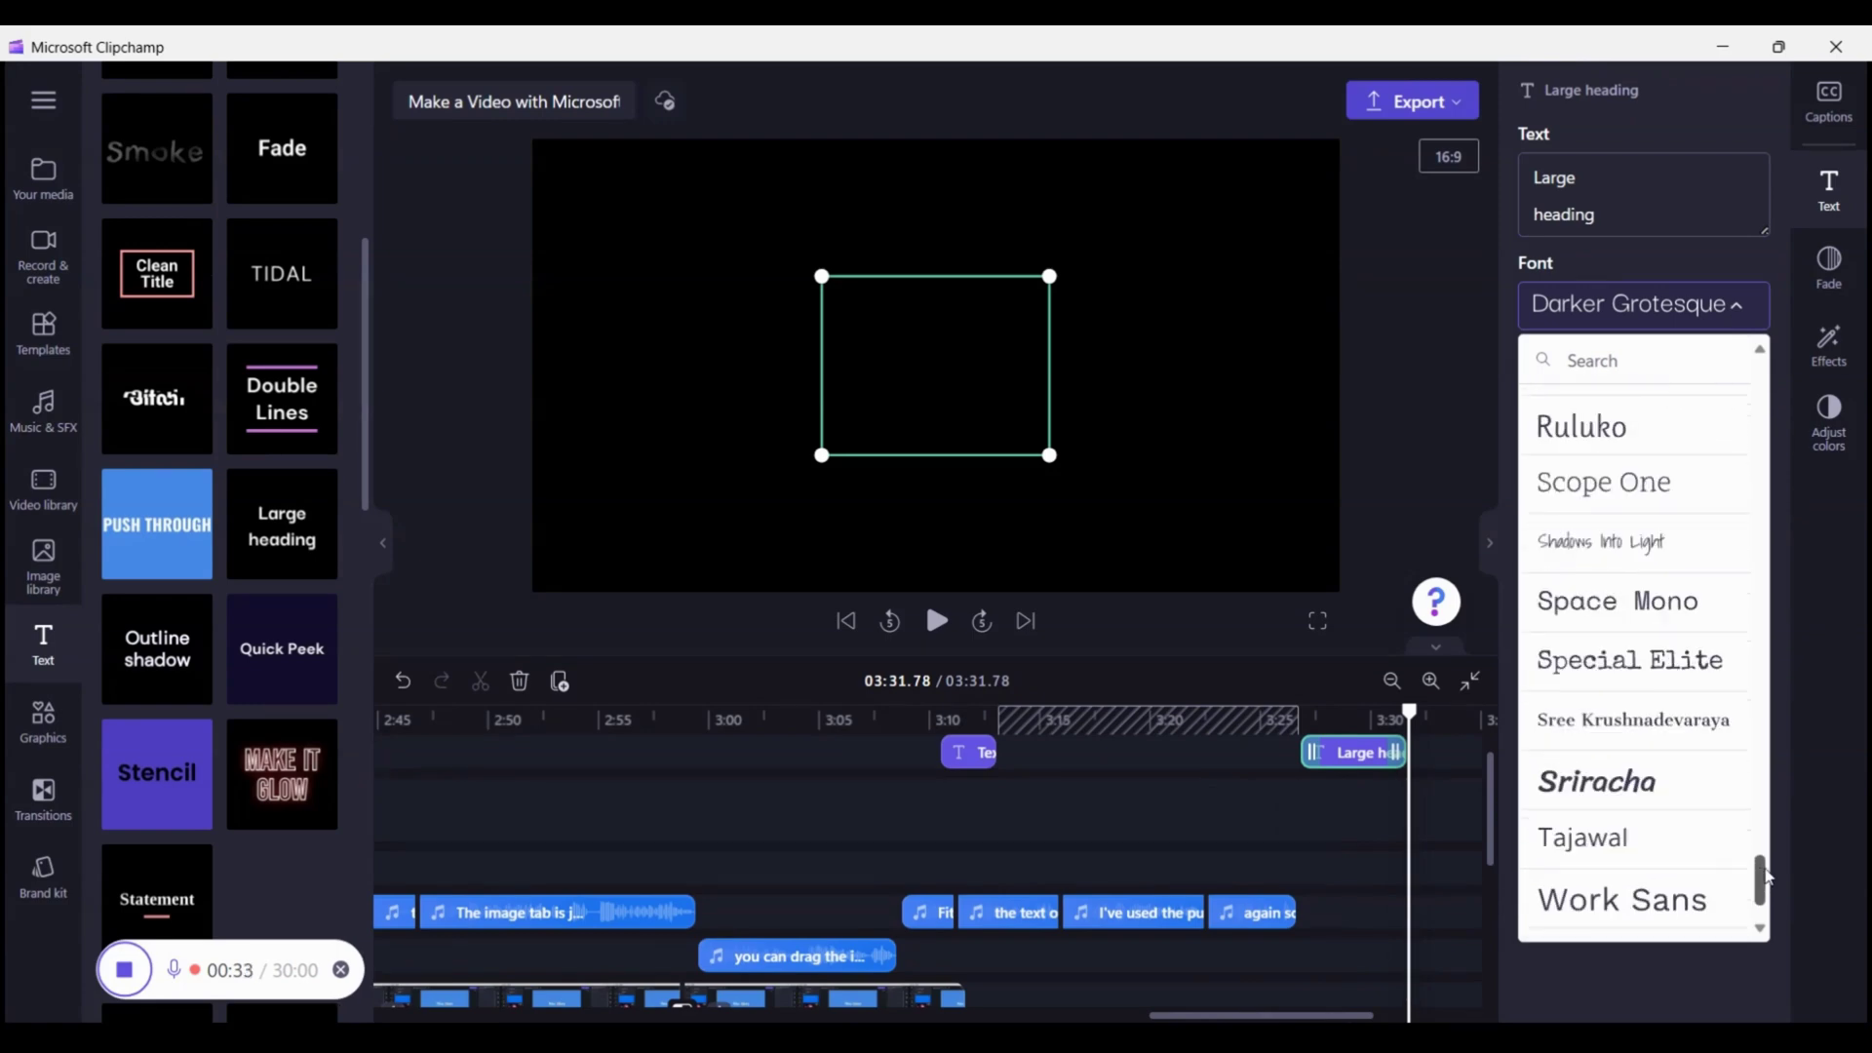
{"action": "left_click", "coordinate": [1505, 322]}
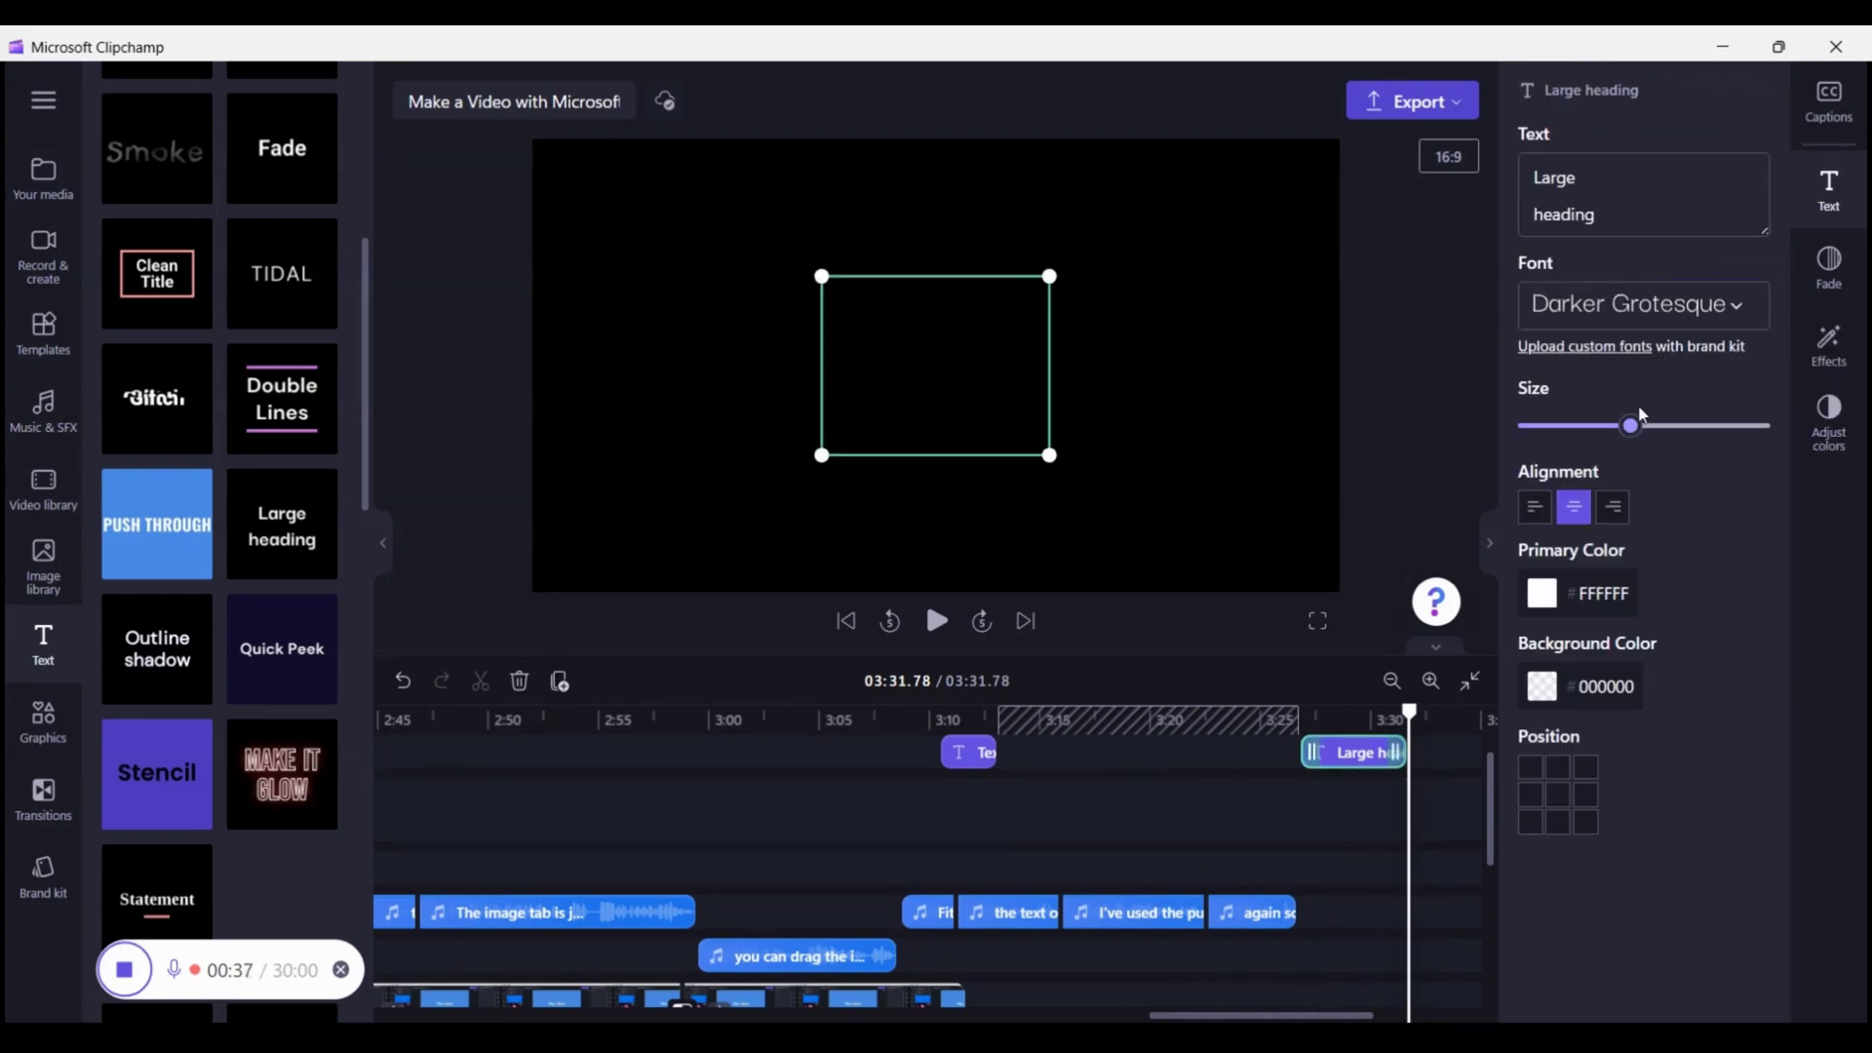
{"action": "left_click_drag", "start_coordinate": [1690, 433], "coordinate": [1743, 426]}
- Play the heading's section from 03:26.04 to preview it
{"action": "left_click", "coordinate": [1349, 724]}
{"action": "left_click", "coordinate": [1282, 719]}
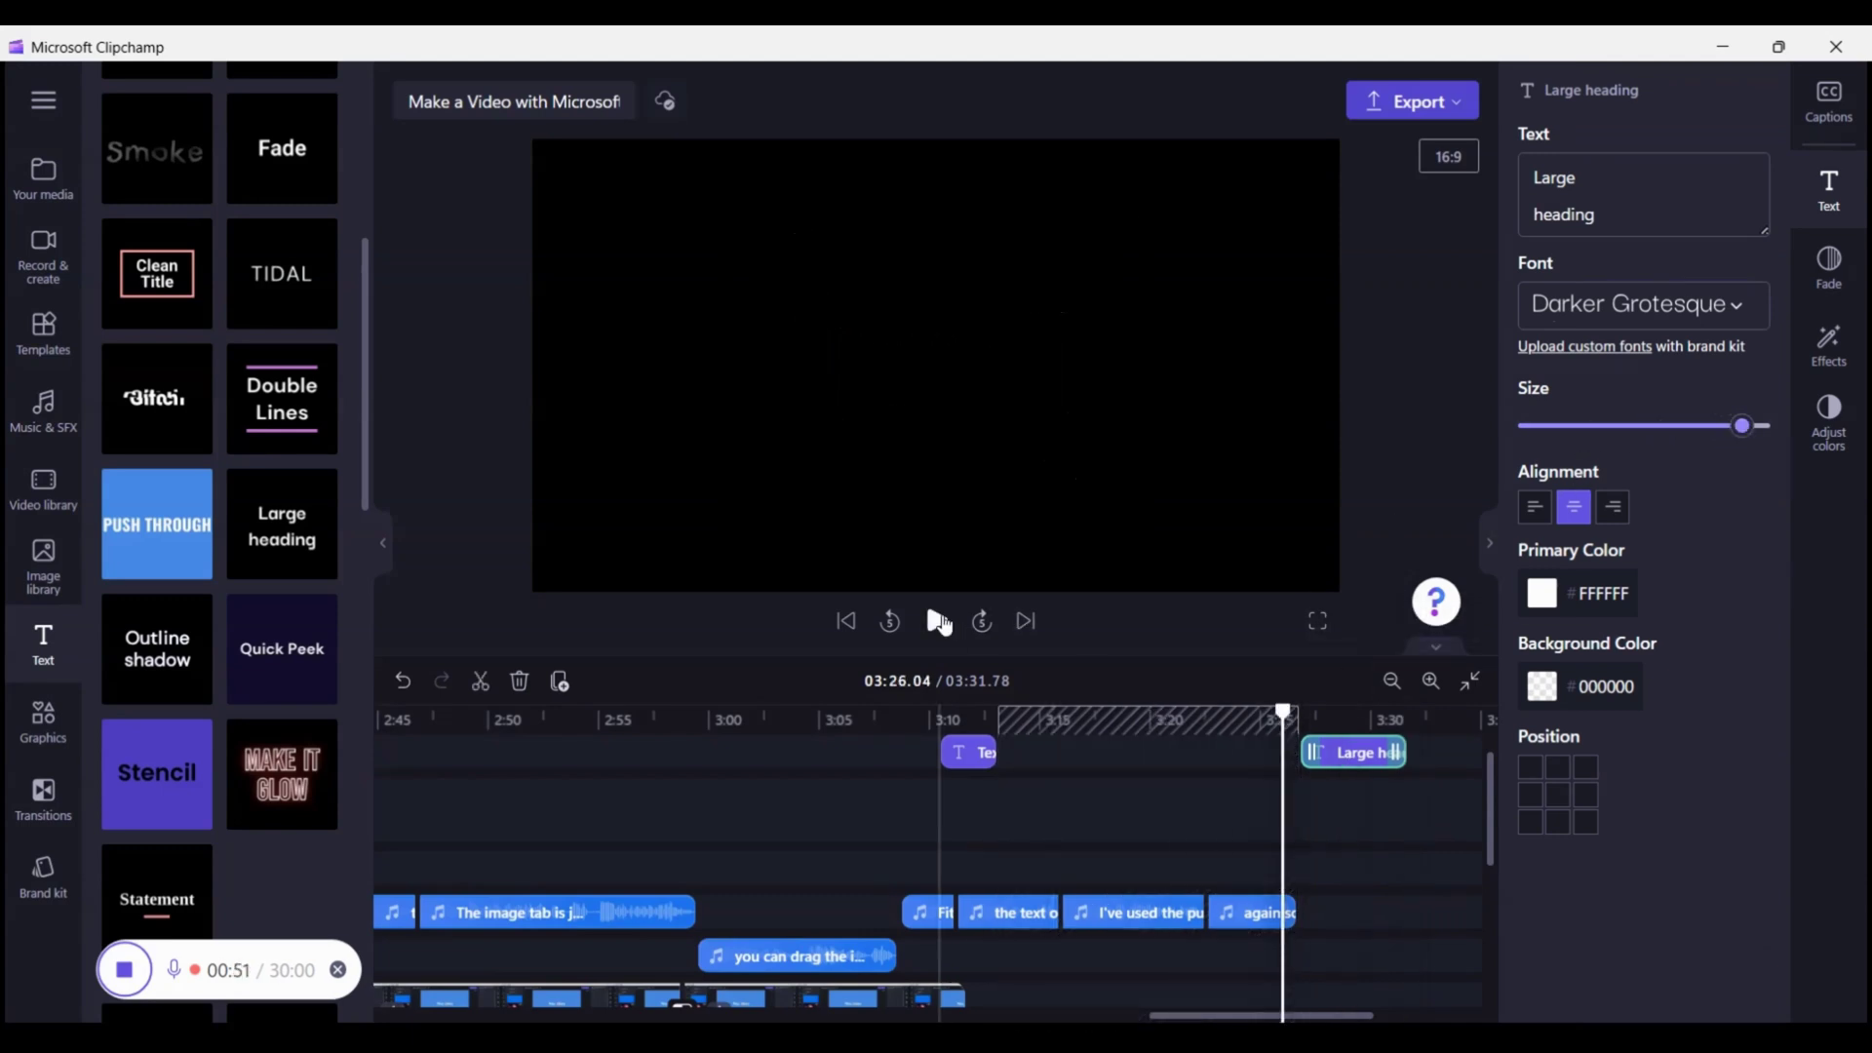
{"action": "left_click", "coordinate": [937, 621]}
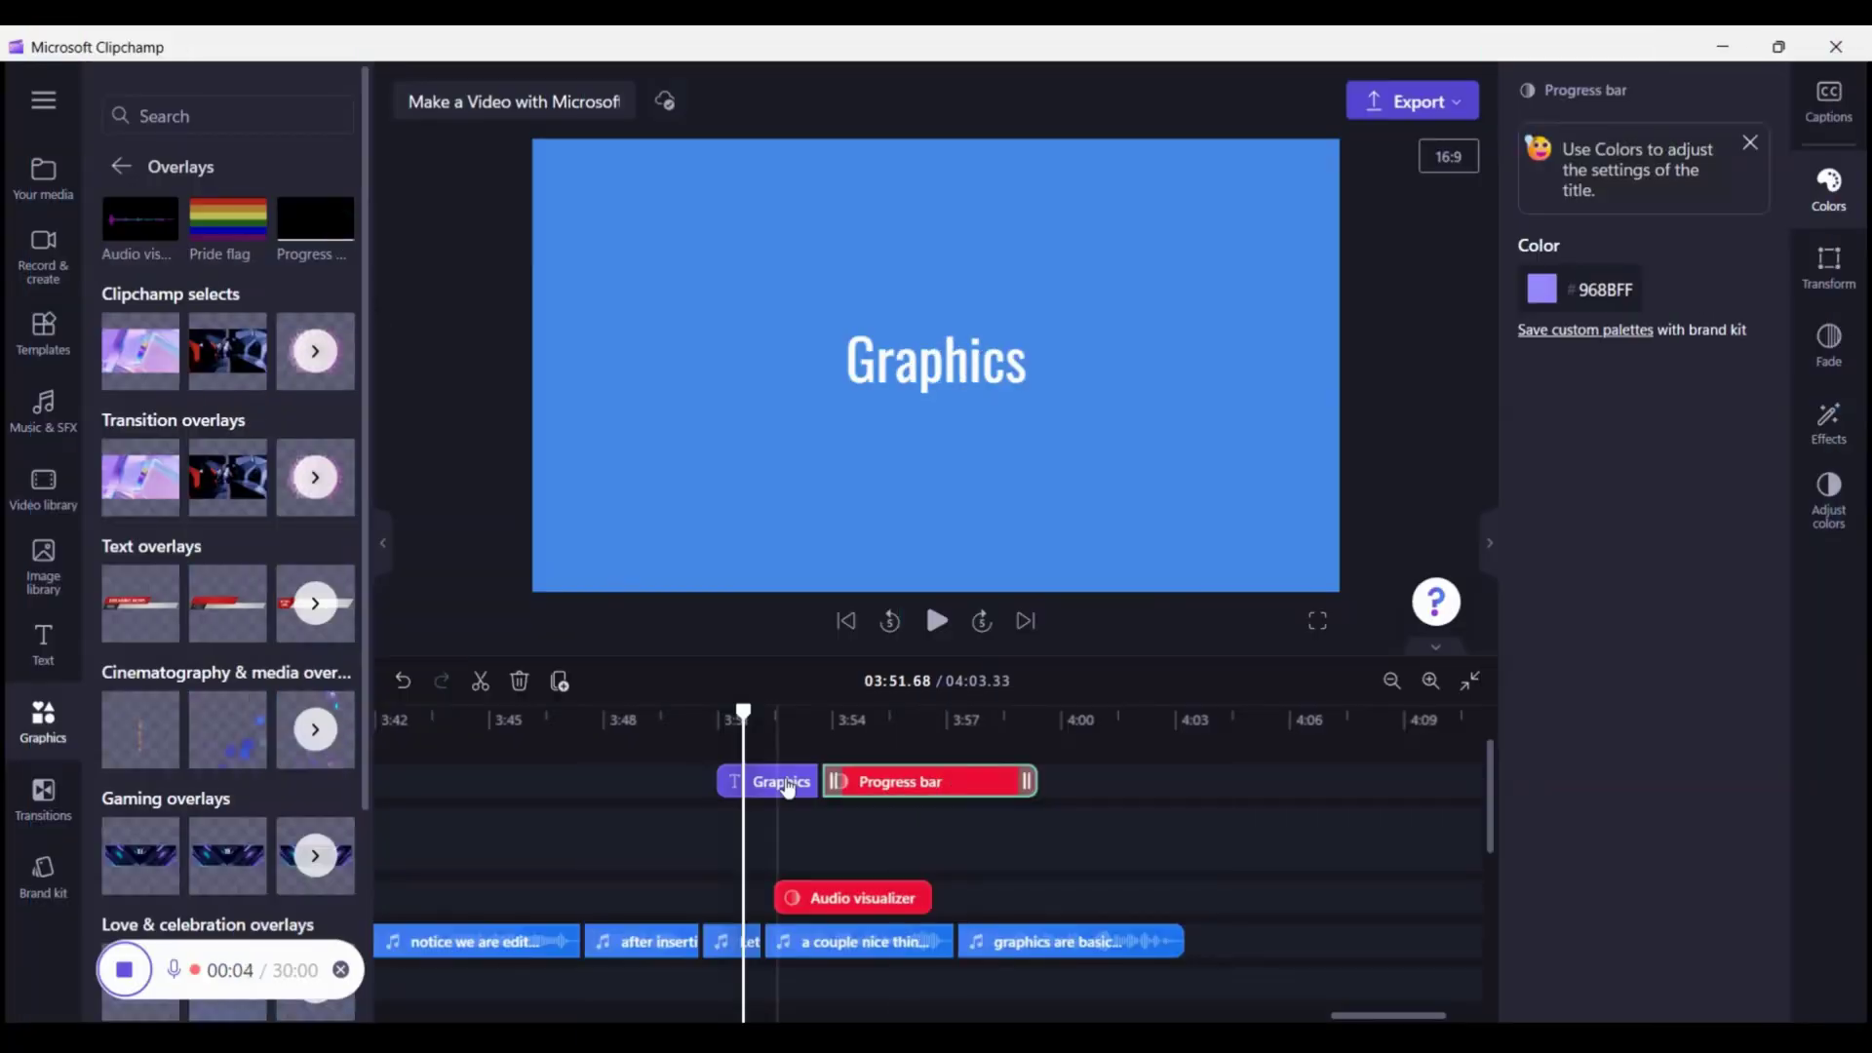
- Preview the progress bar section, then add the Red and black mech transition overlay
{"action": "left_click", "coordinate": [936, 621]}
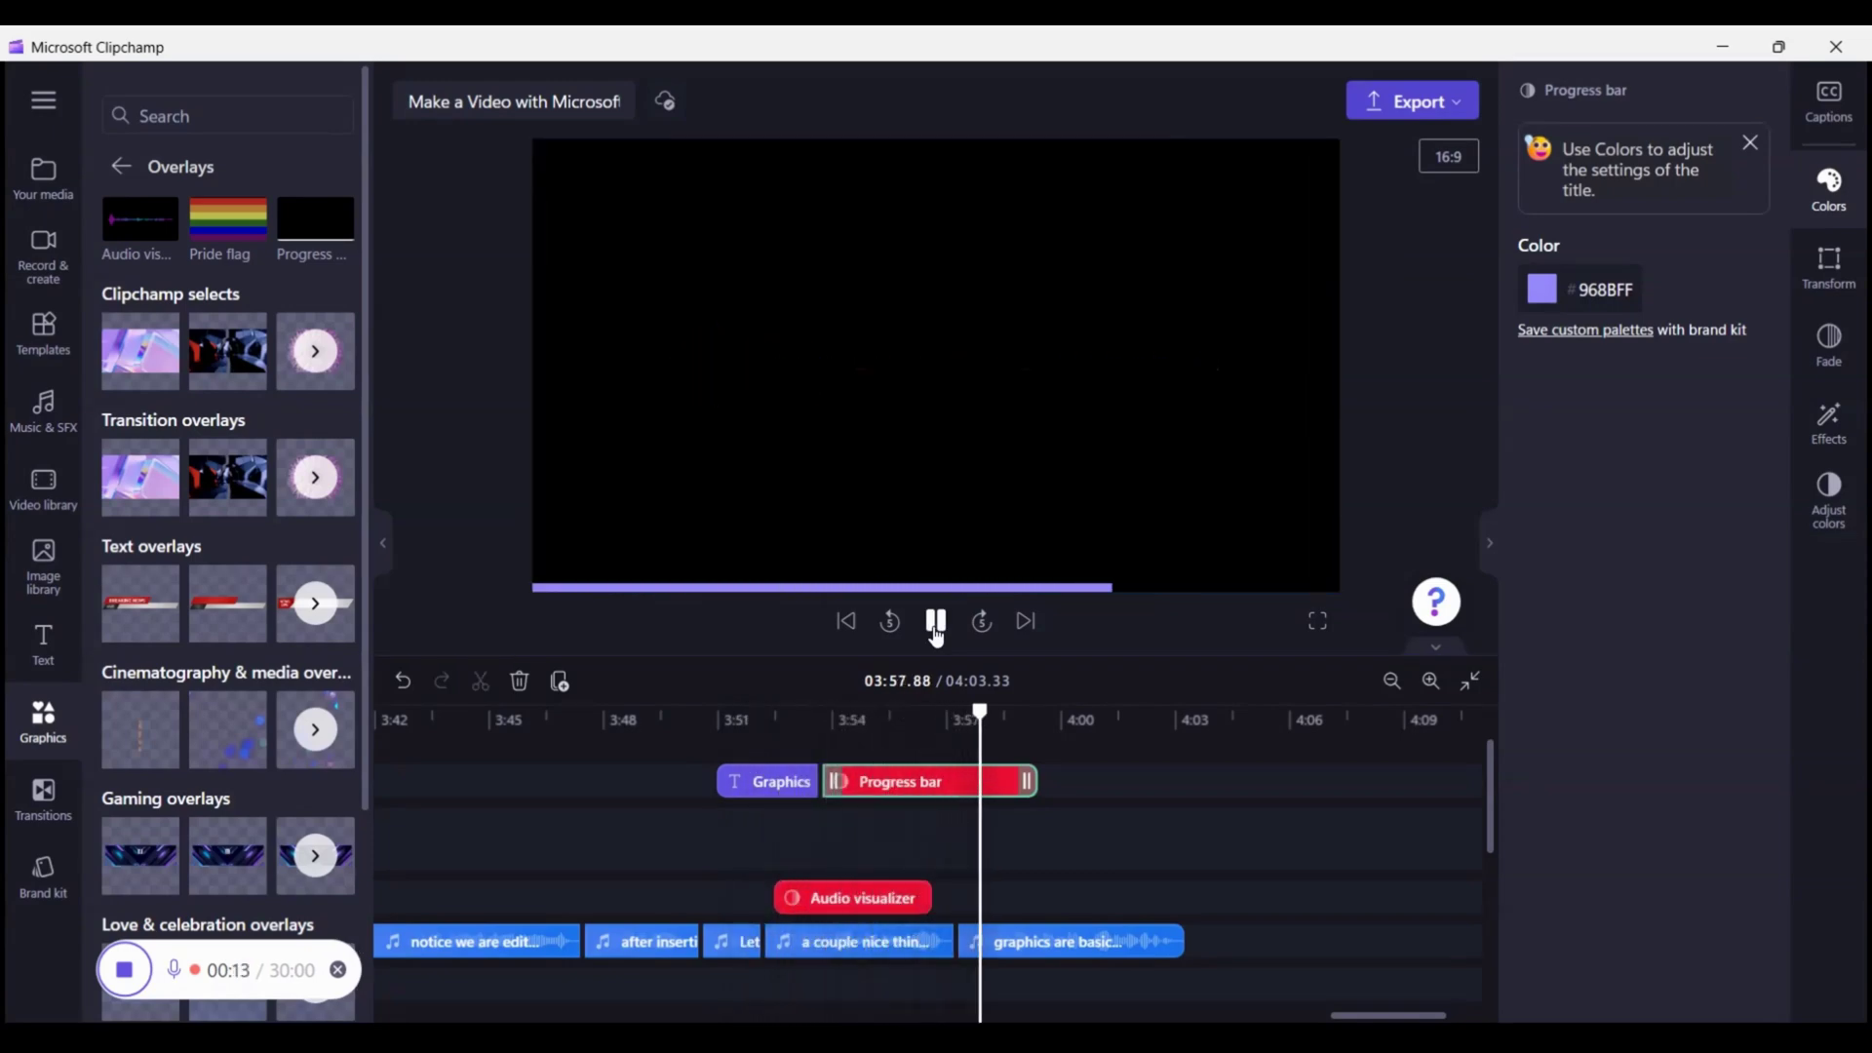
{"action": "left_click", "coordinate": [936, 632]}
{"action": "scroll", "coordinate": [361, 464], "scroll_direction": "down", "scroll_amount": 1}
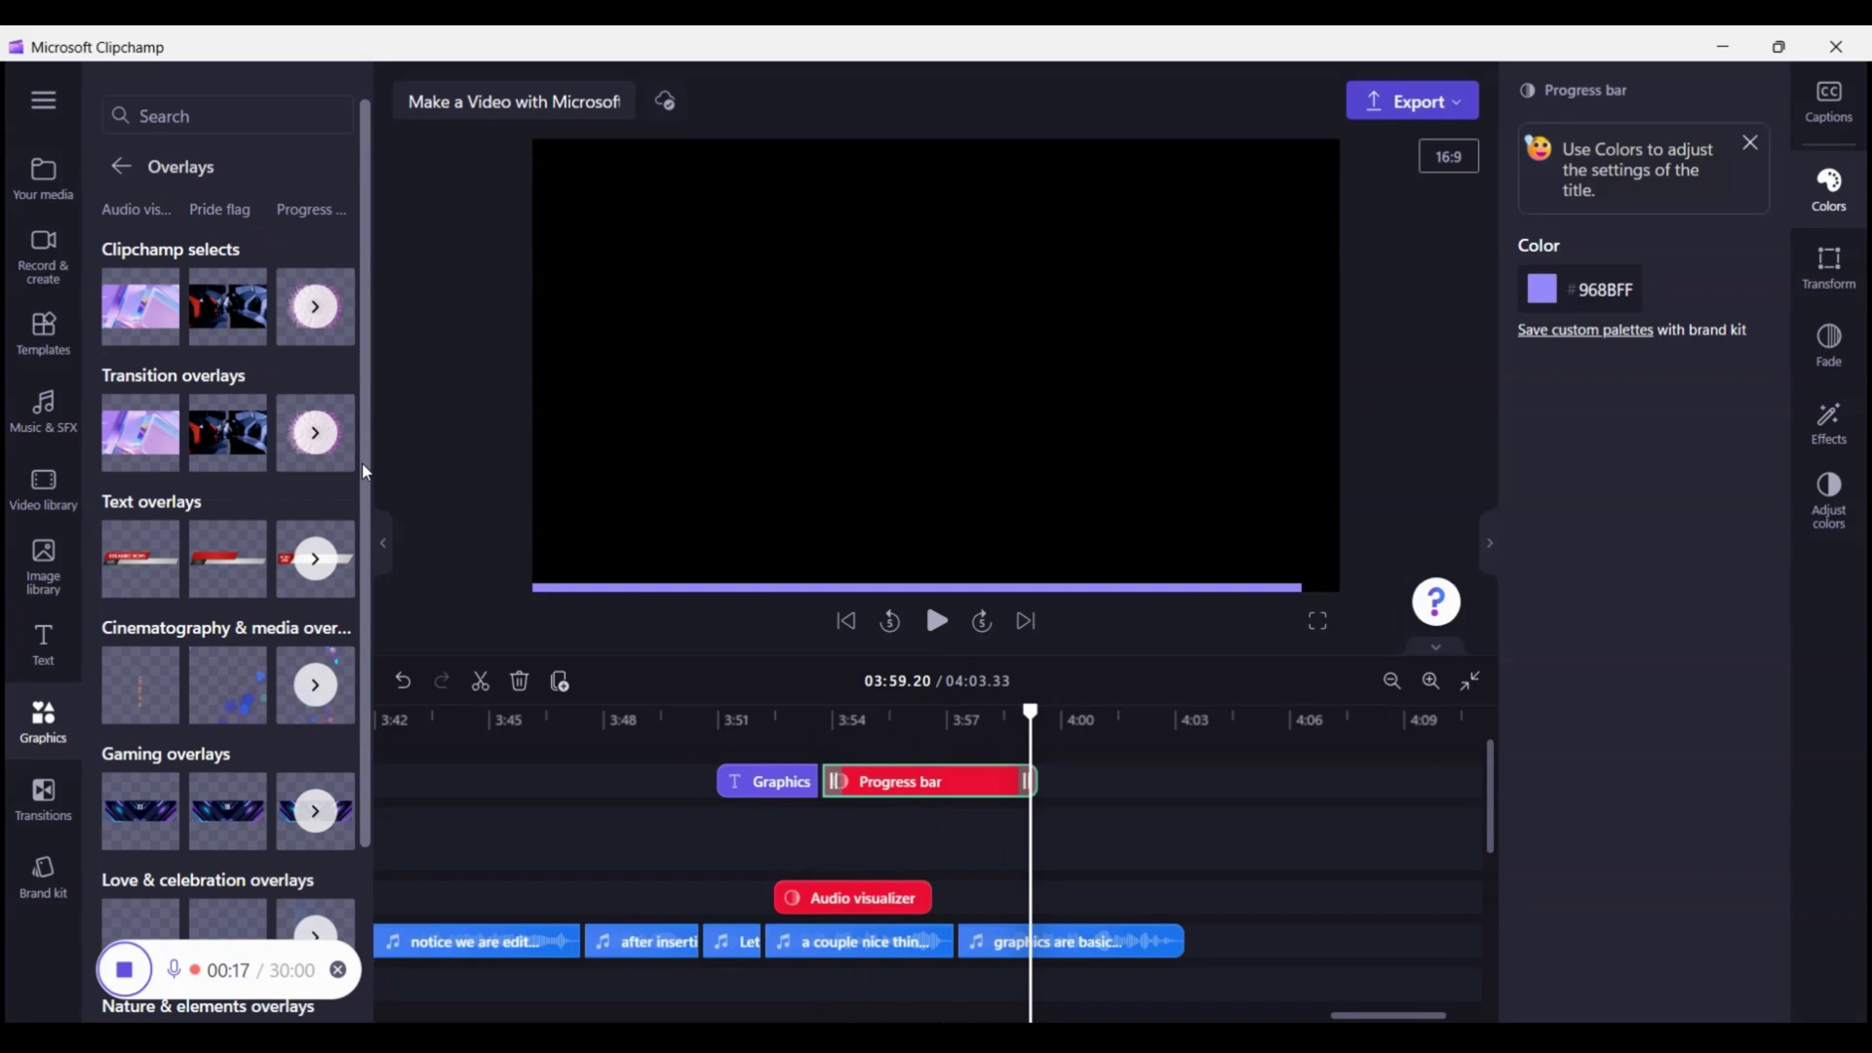
{"action": "left_click", "coordinate": [245, 451]}
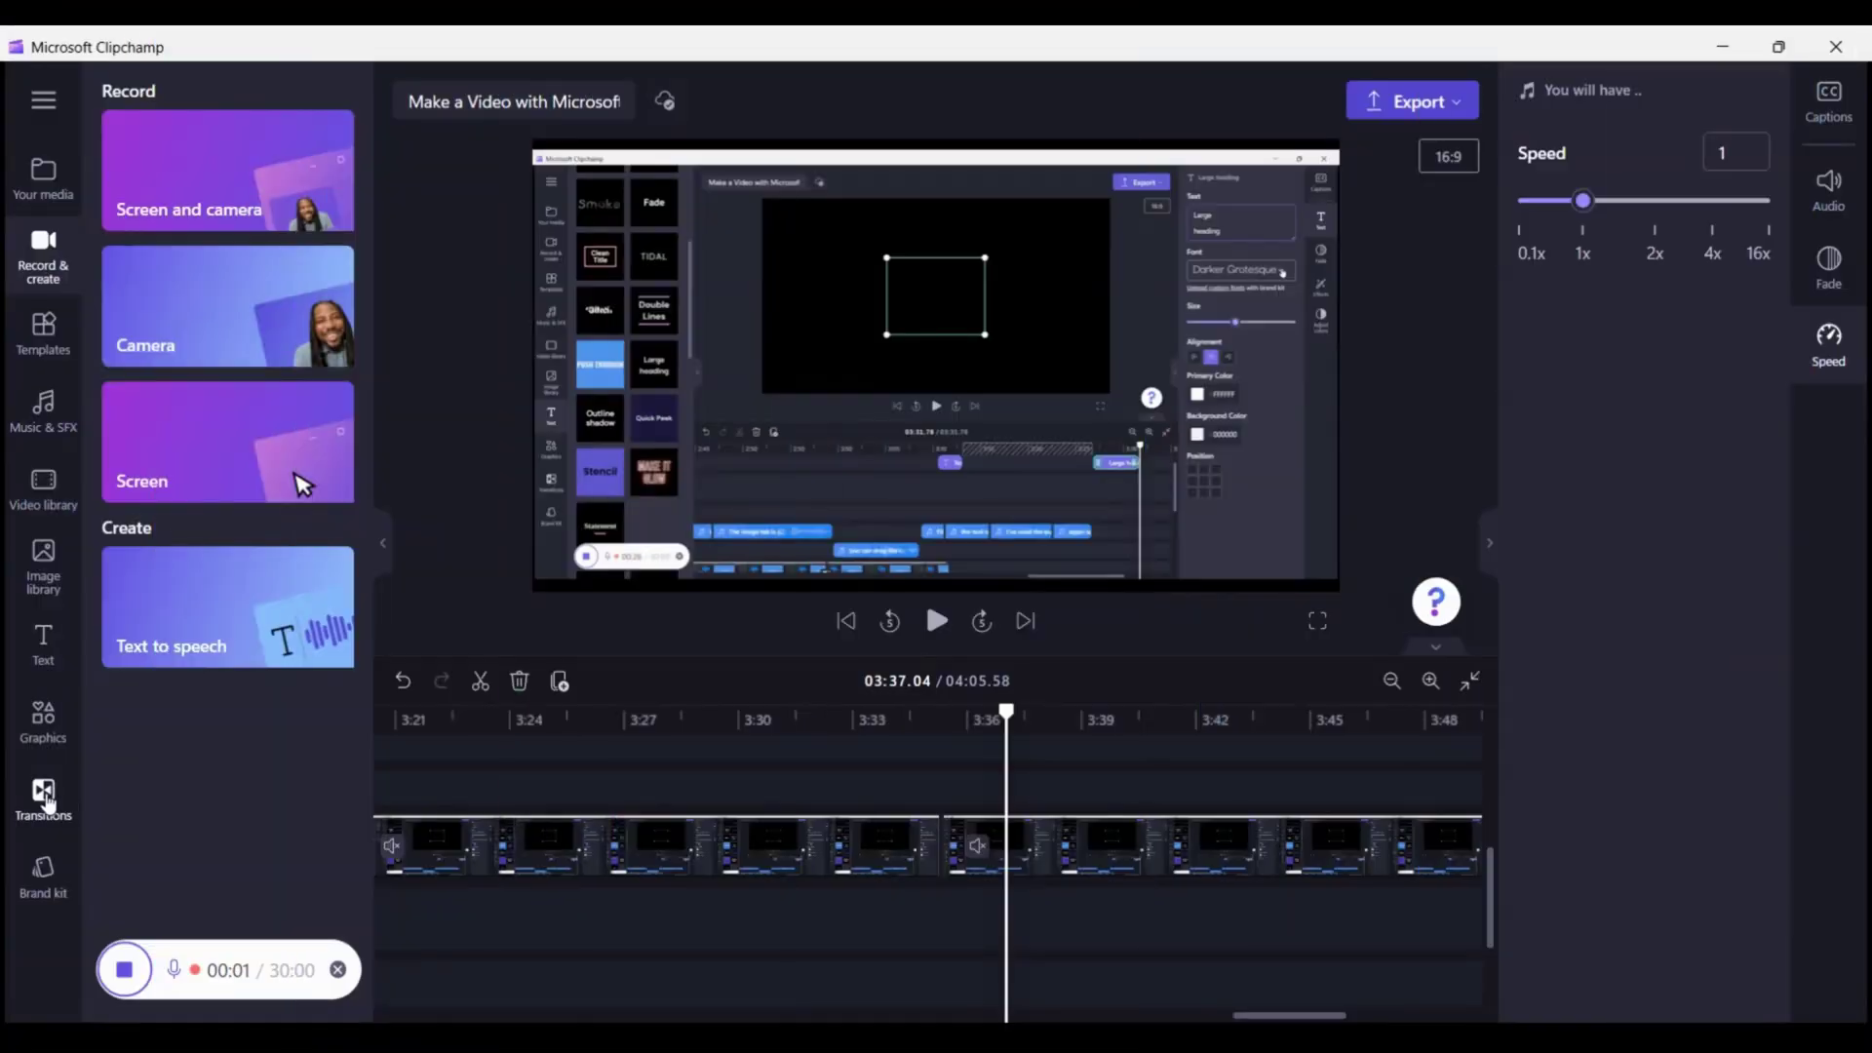
- Add a Cross fade transition between the two clips and preview it
{"action": "left_click", "coordinate": [44, 795]}
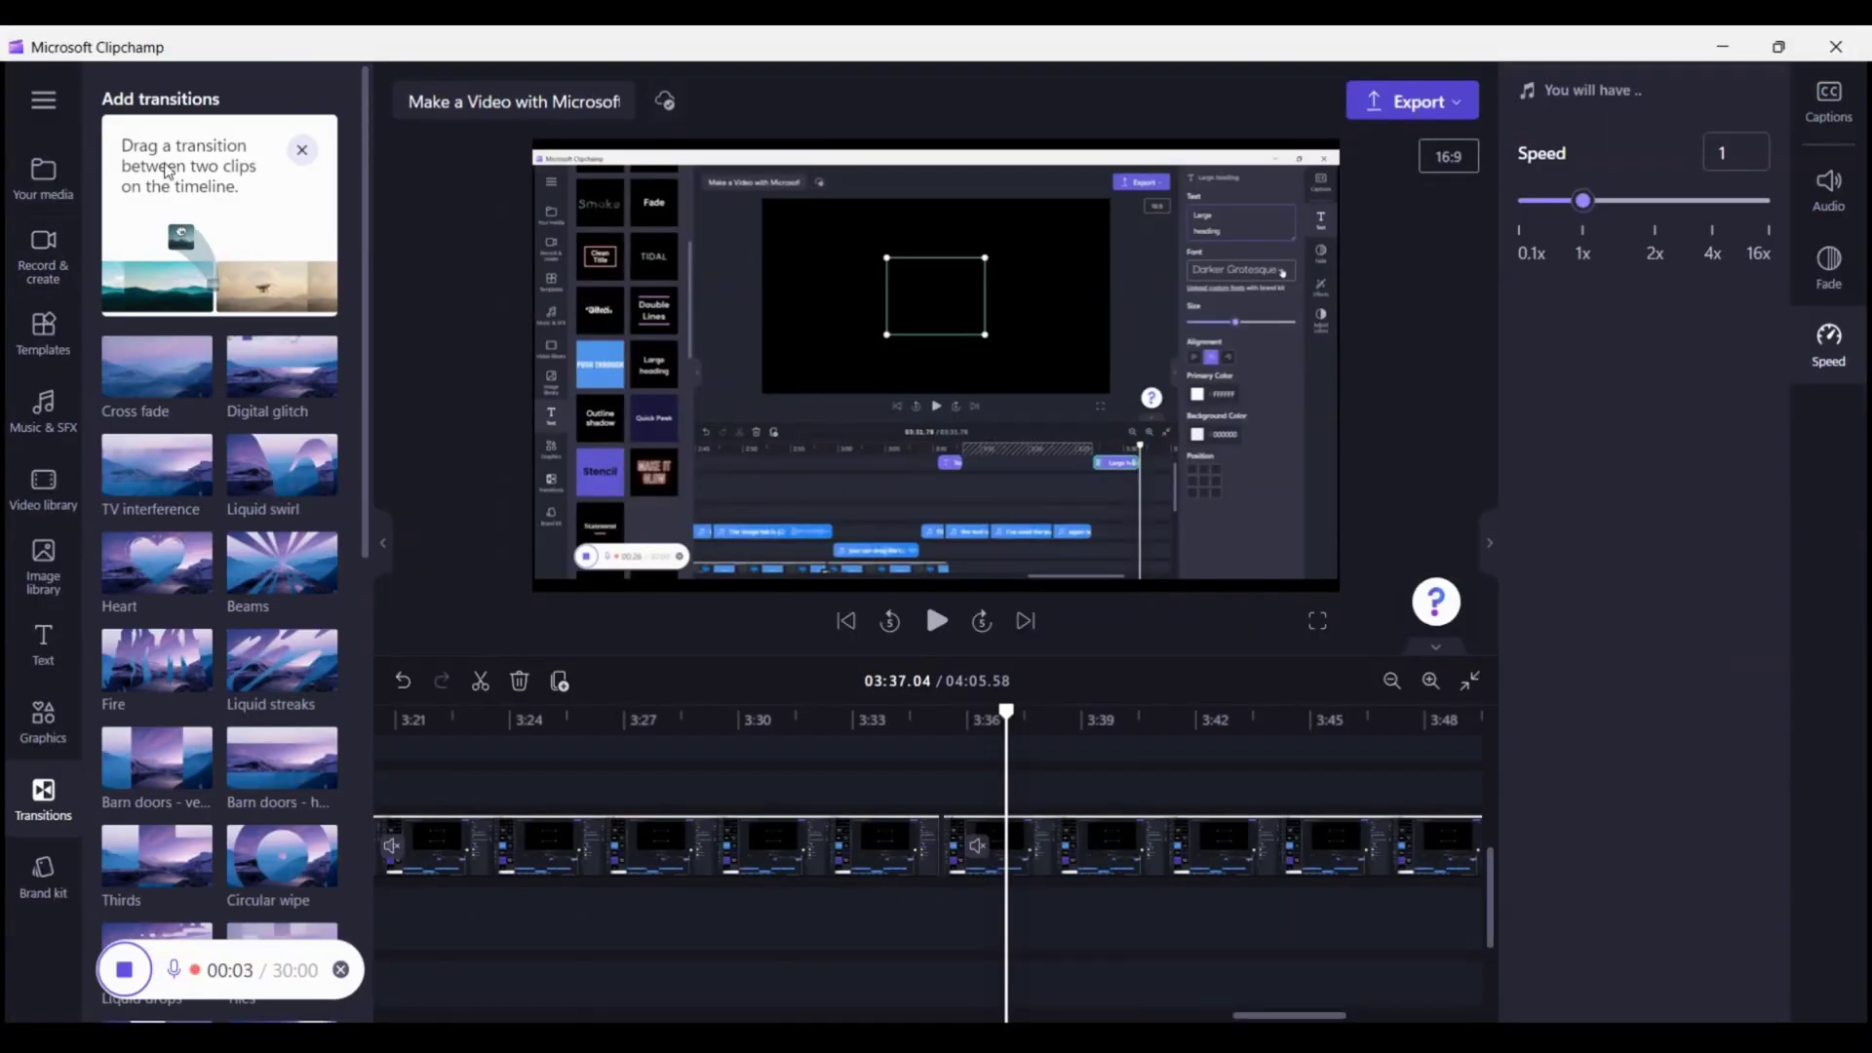
{"action": "left_click", "coordinate": [299, 152]}
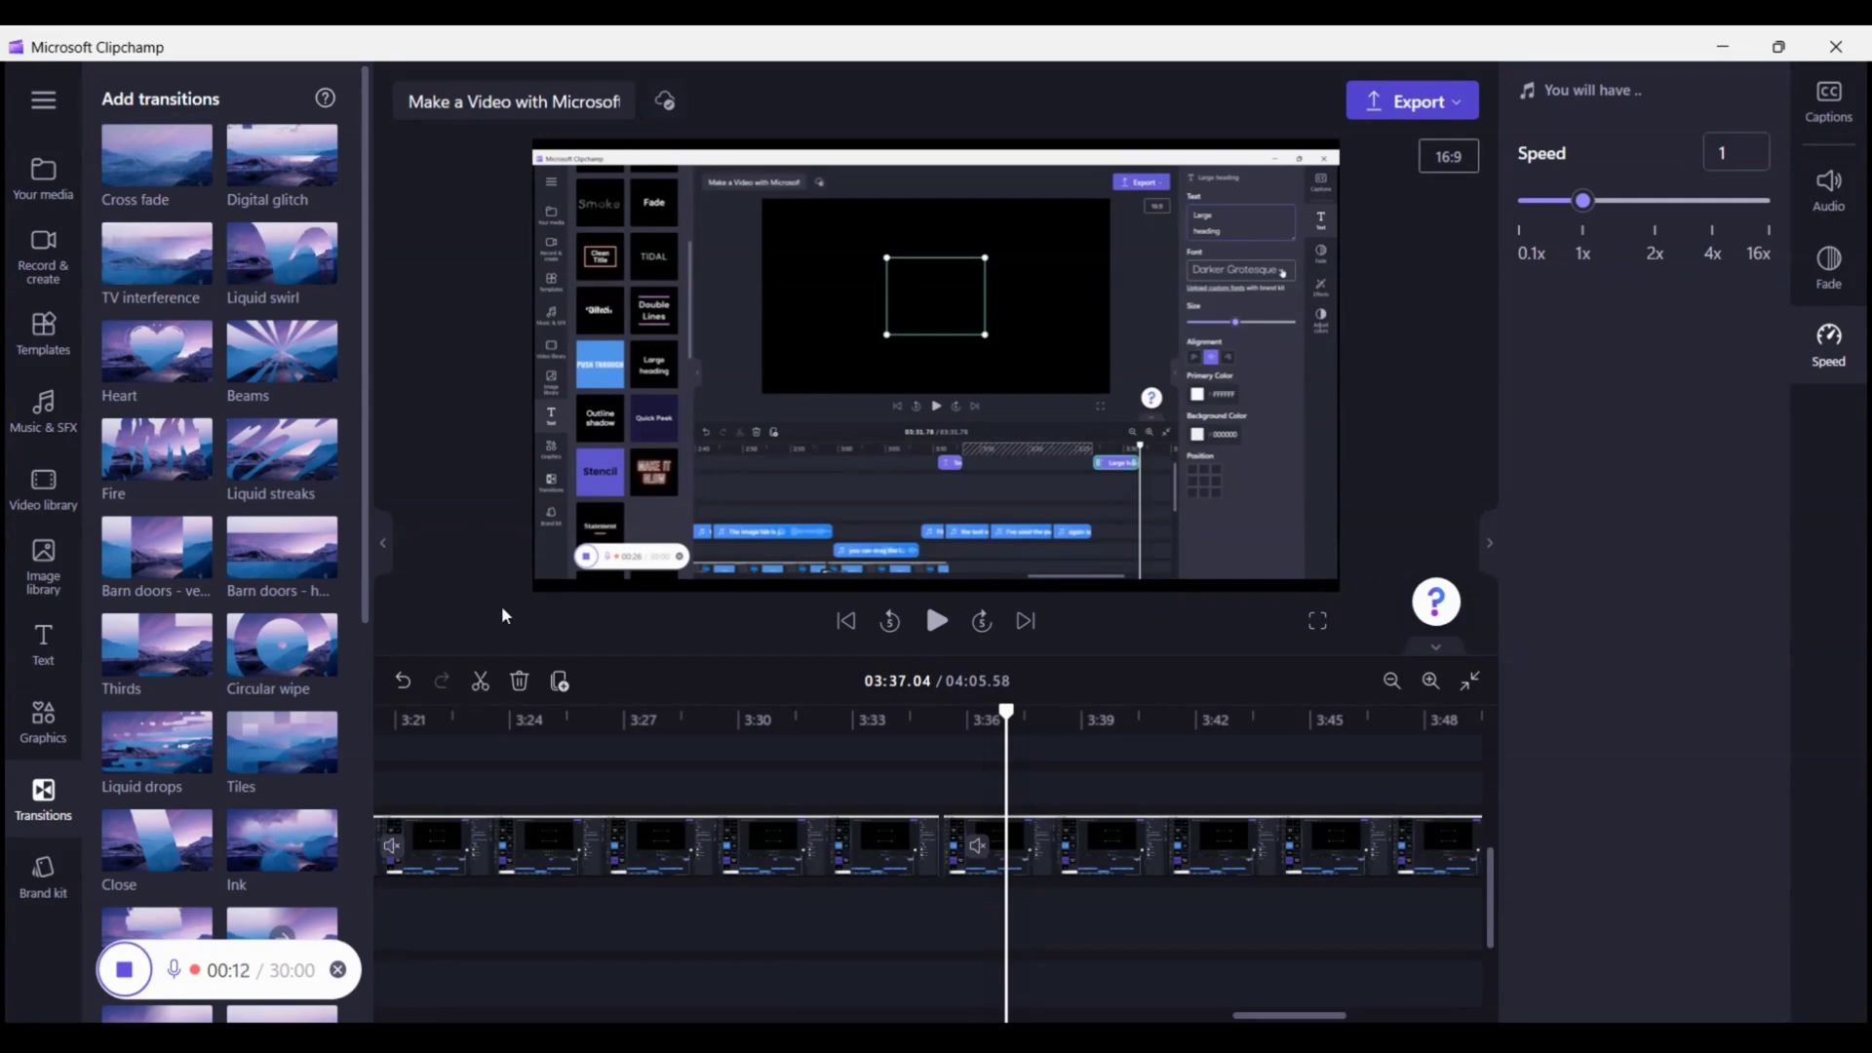
{"action": "mouse_move", "coordinate": [945, 860]}
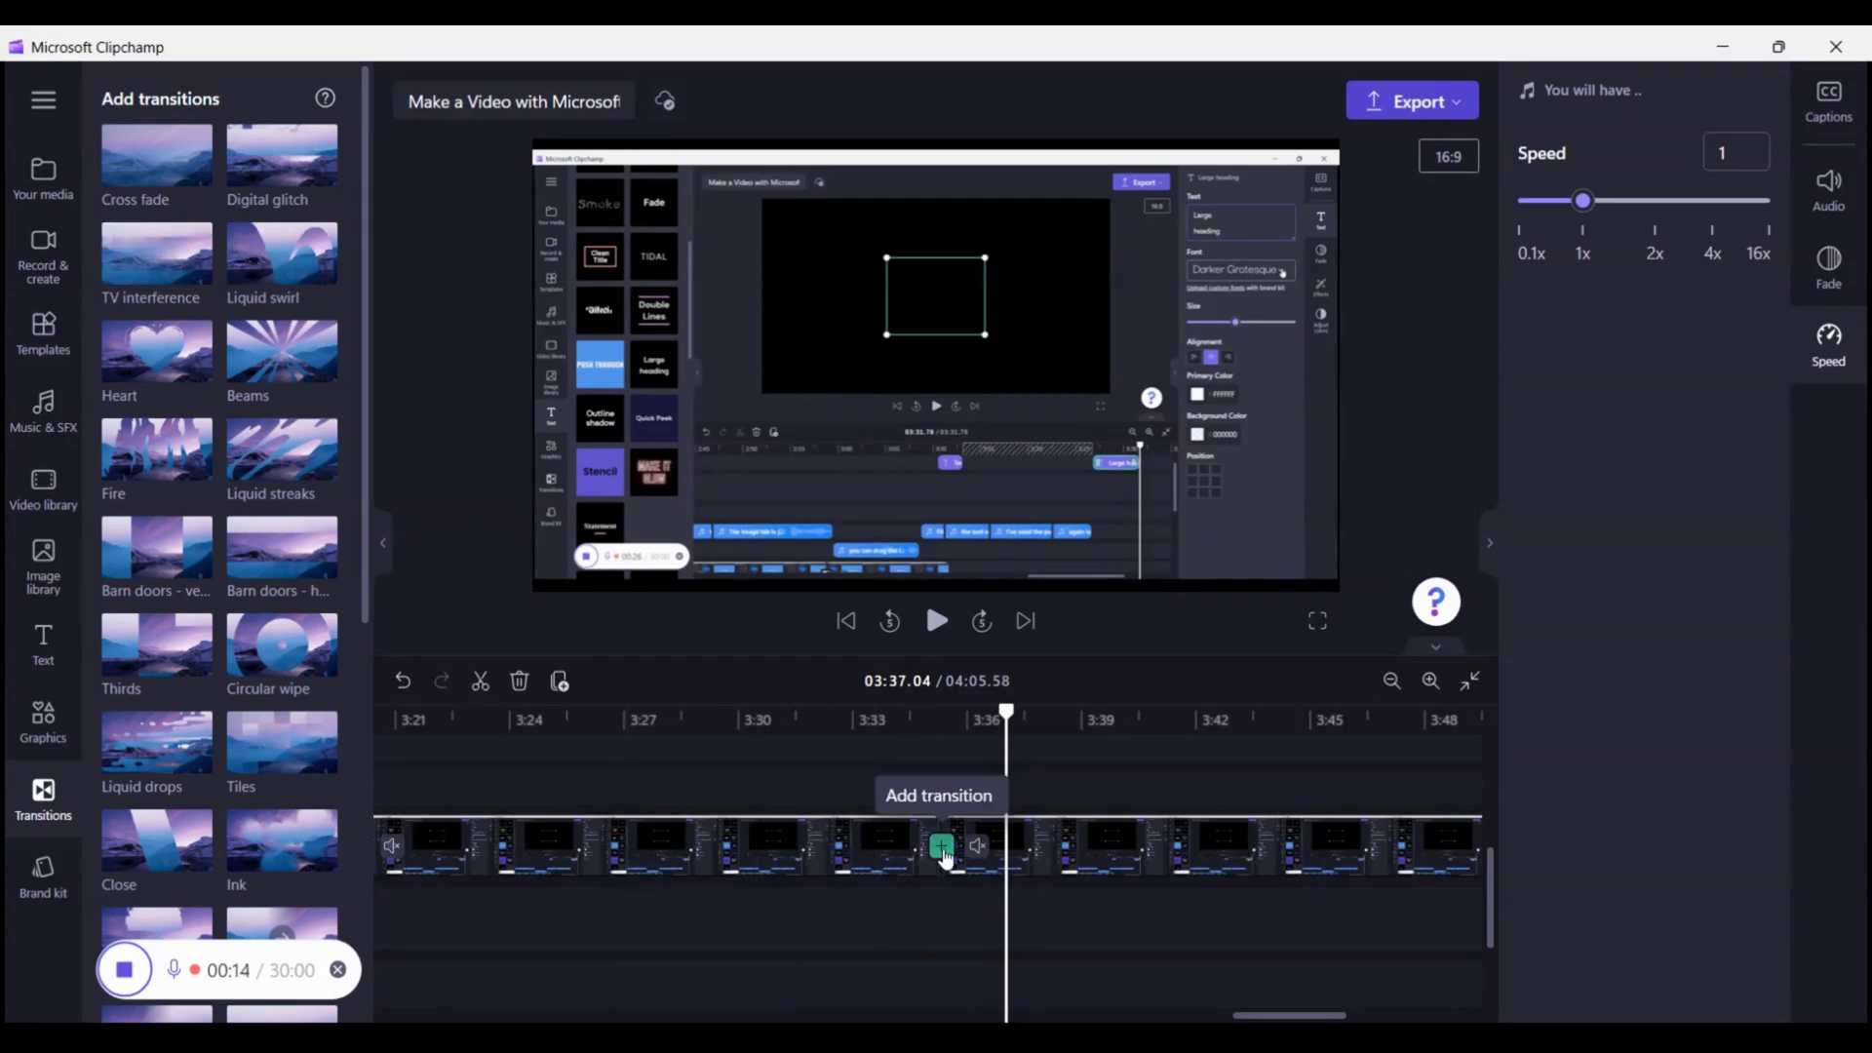
{"action": "left_click", "coordinate": [942, 847]}
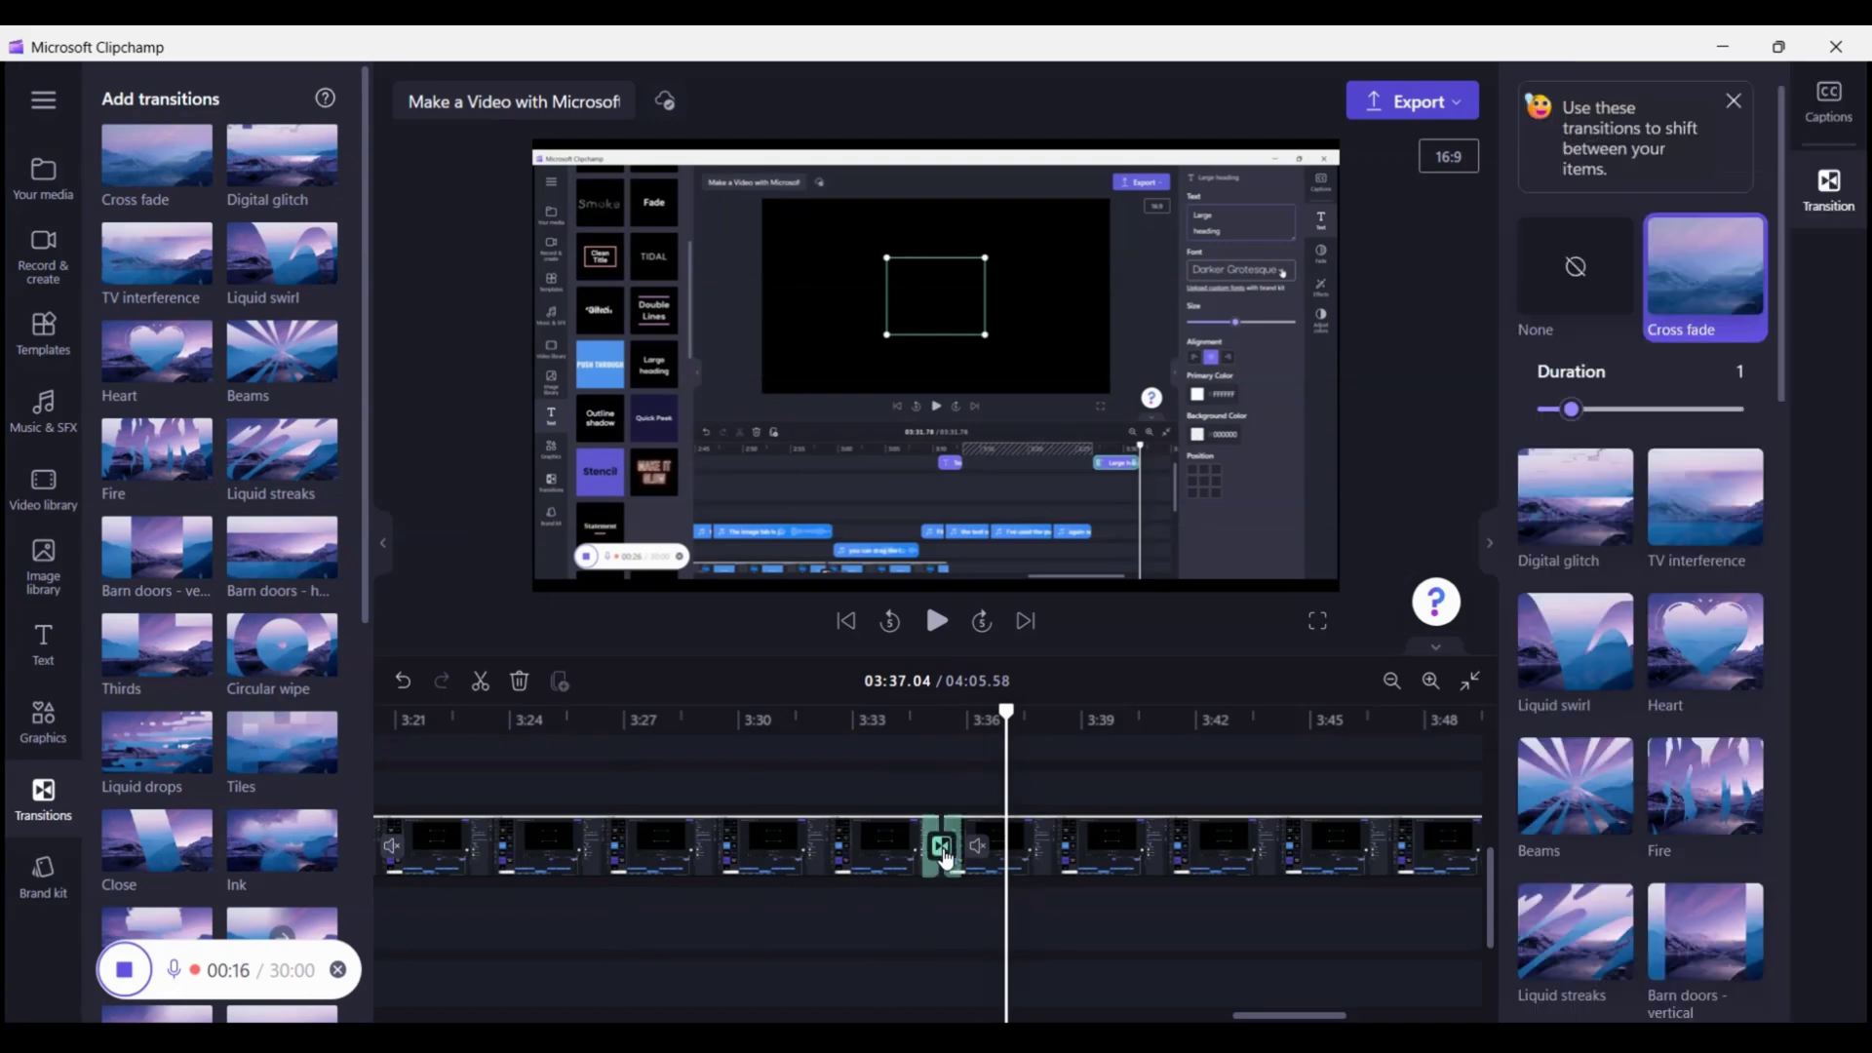
{"action": "left_click", "coordinate": [906, 726]}
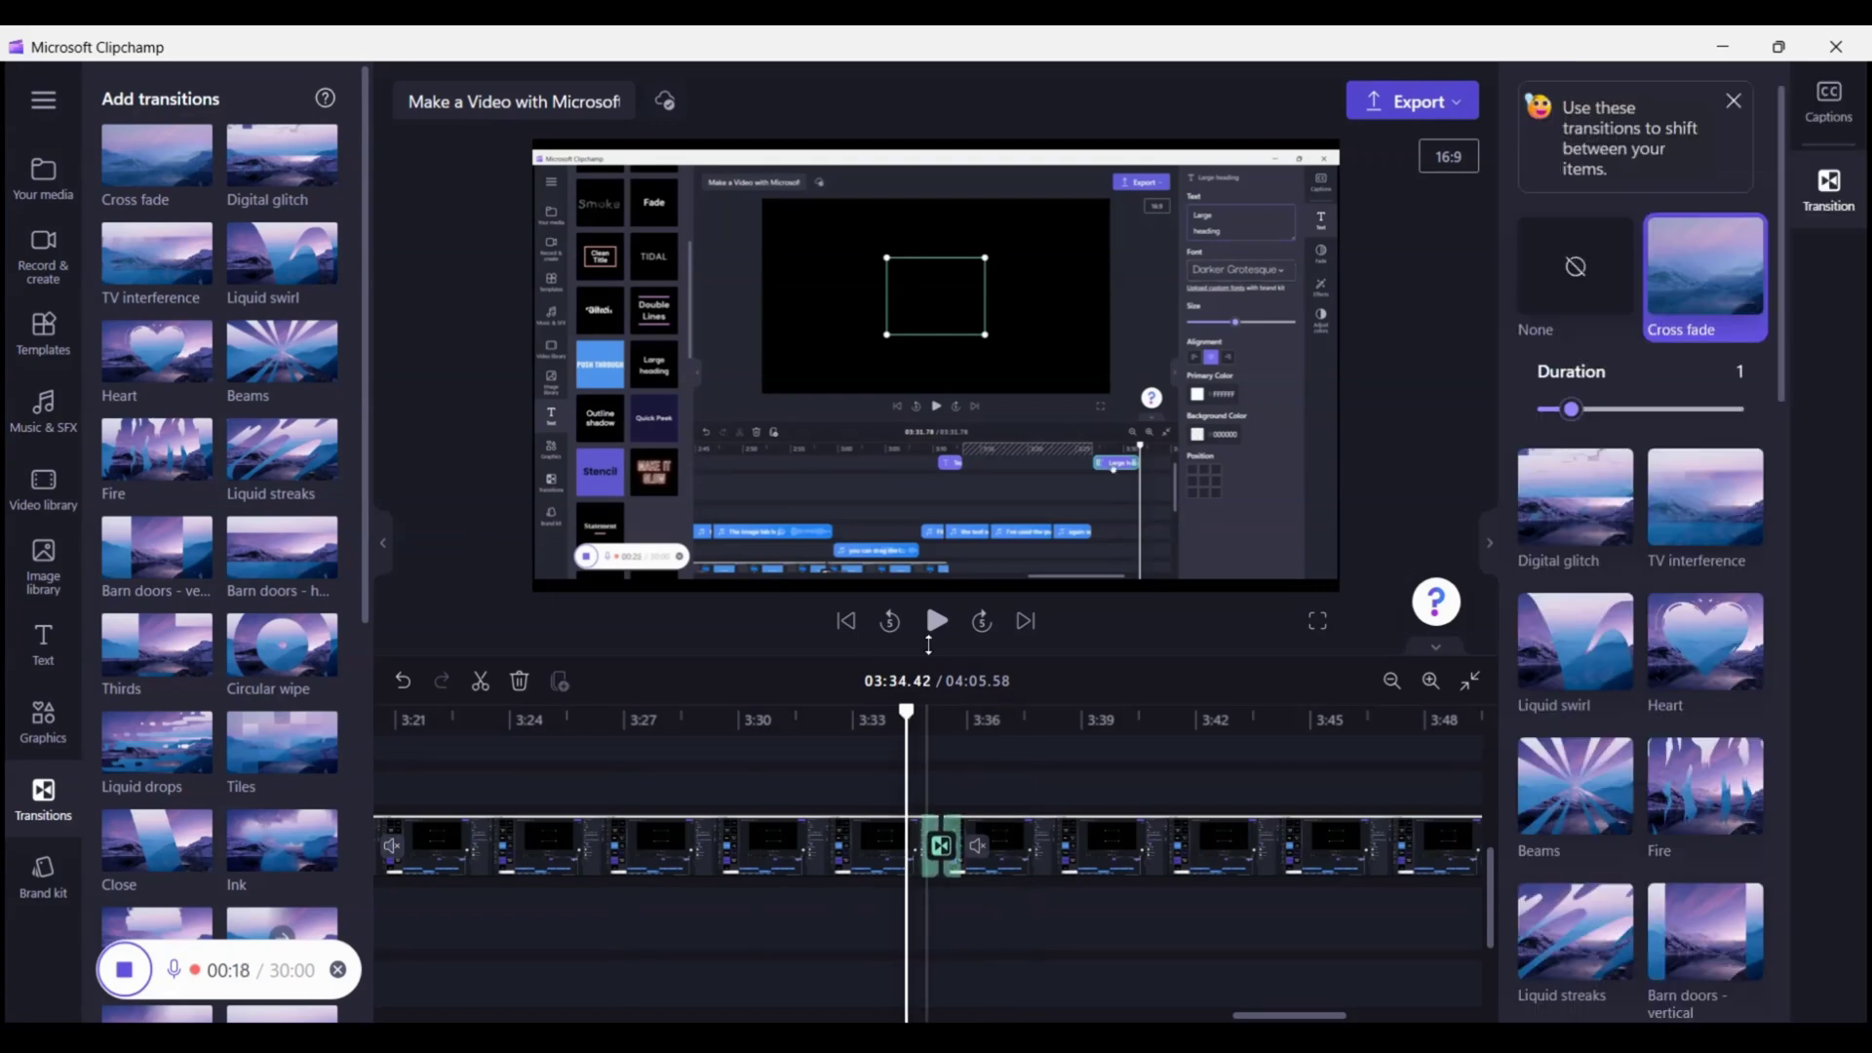
{"action": "left_click", "coordinate": [935, 629]}
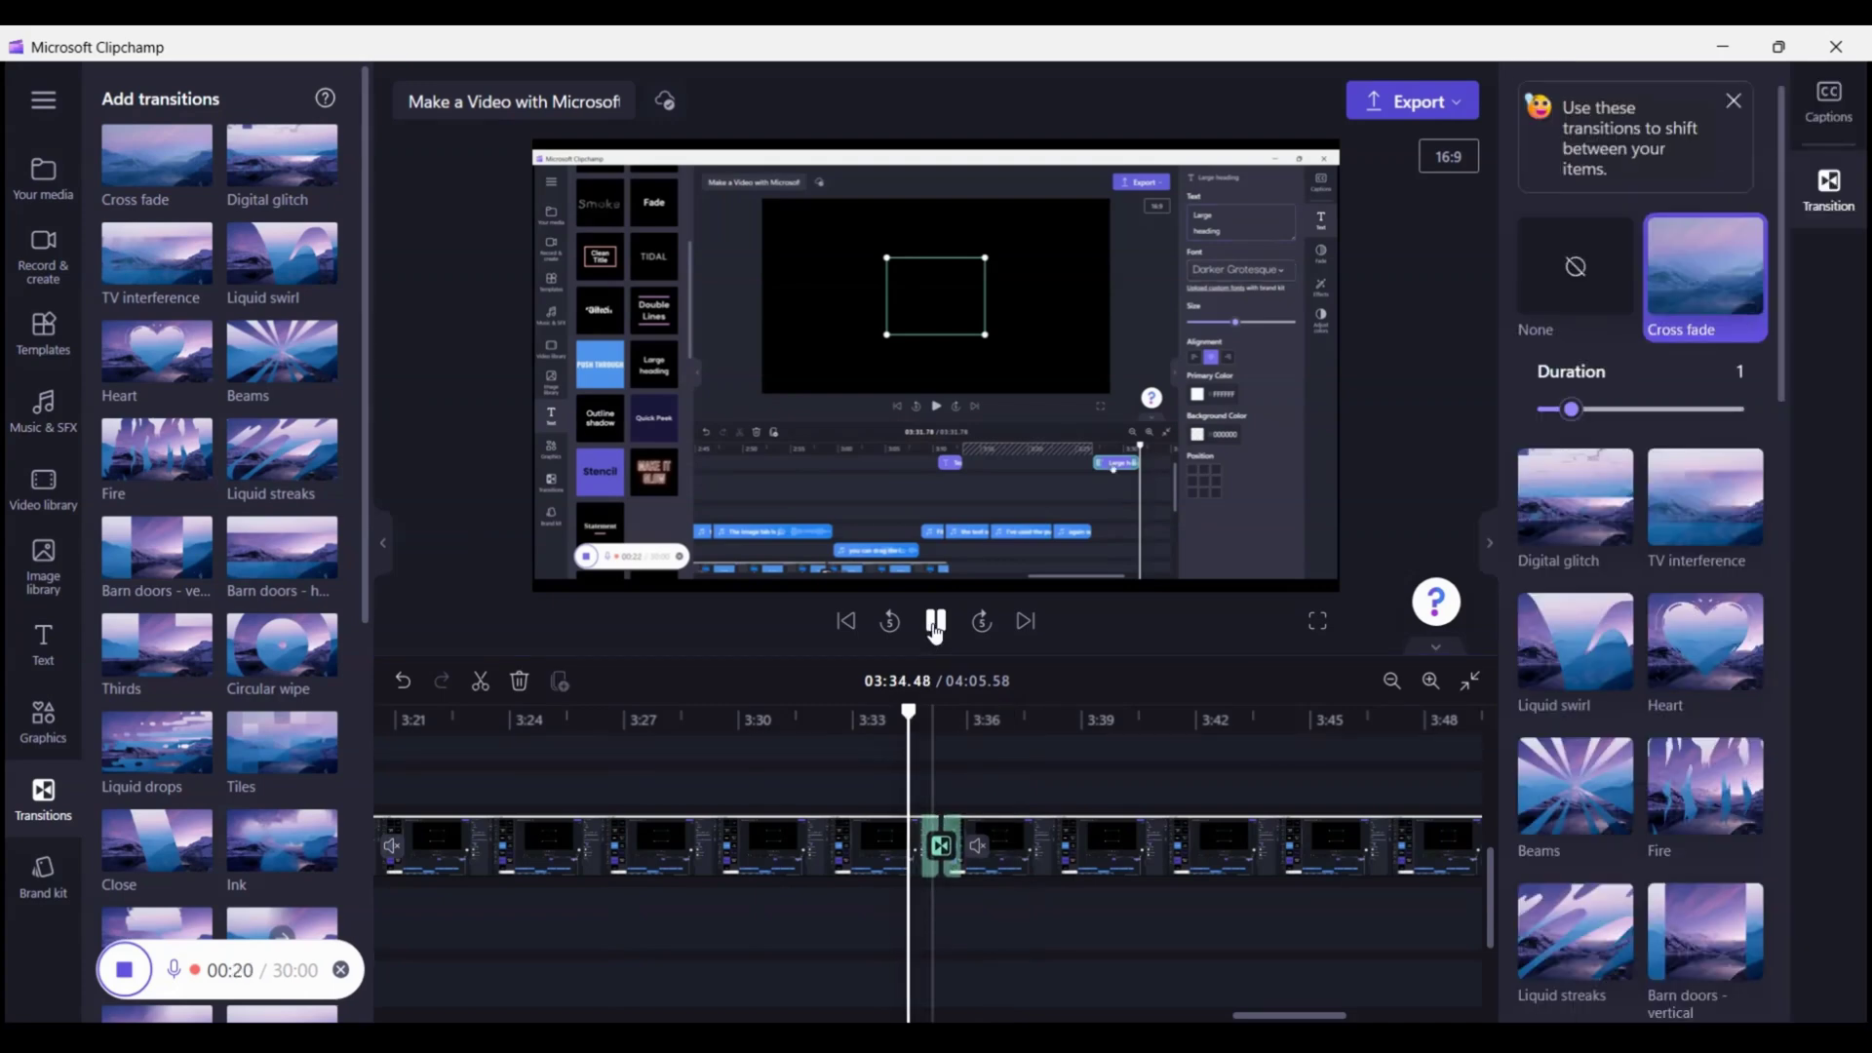
{"action": "left_click", "coordinate": [935, 629]}
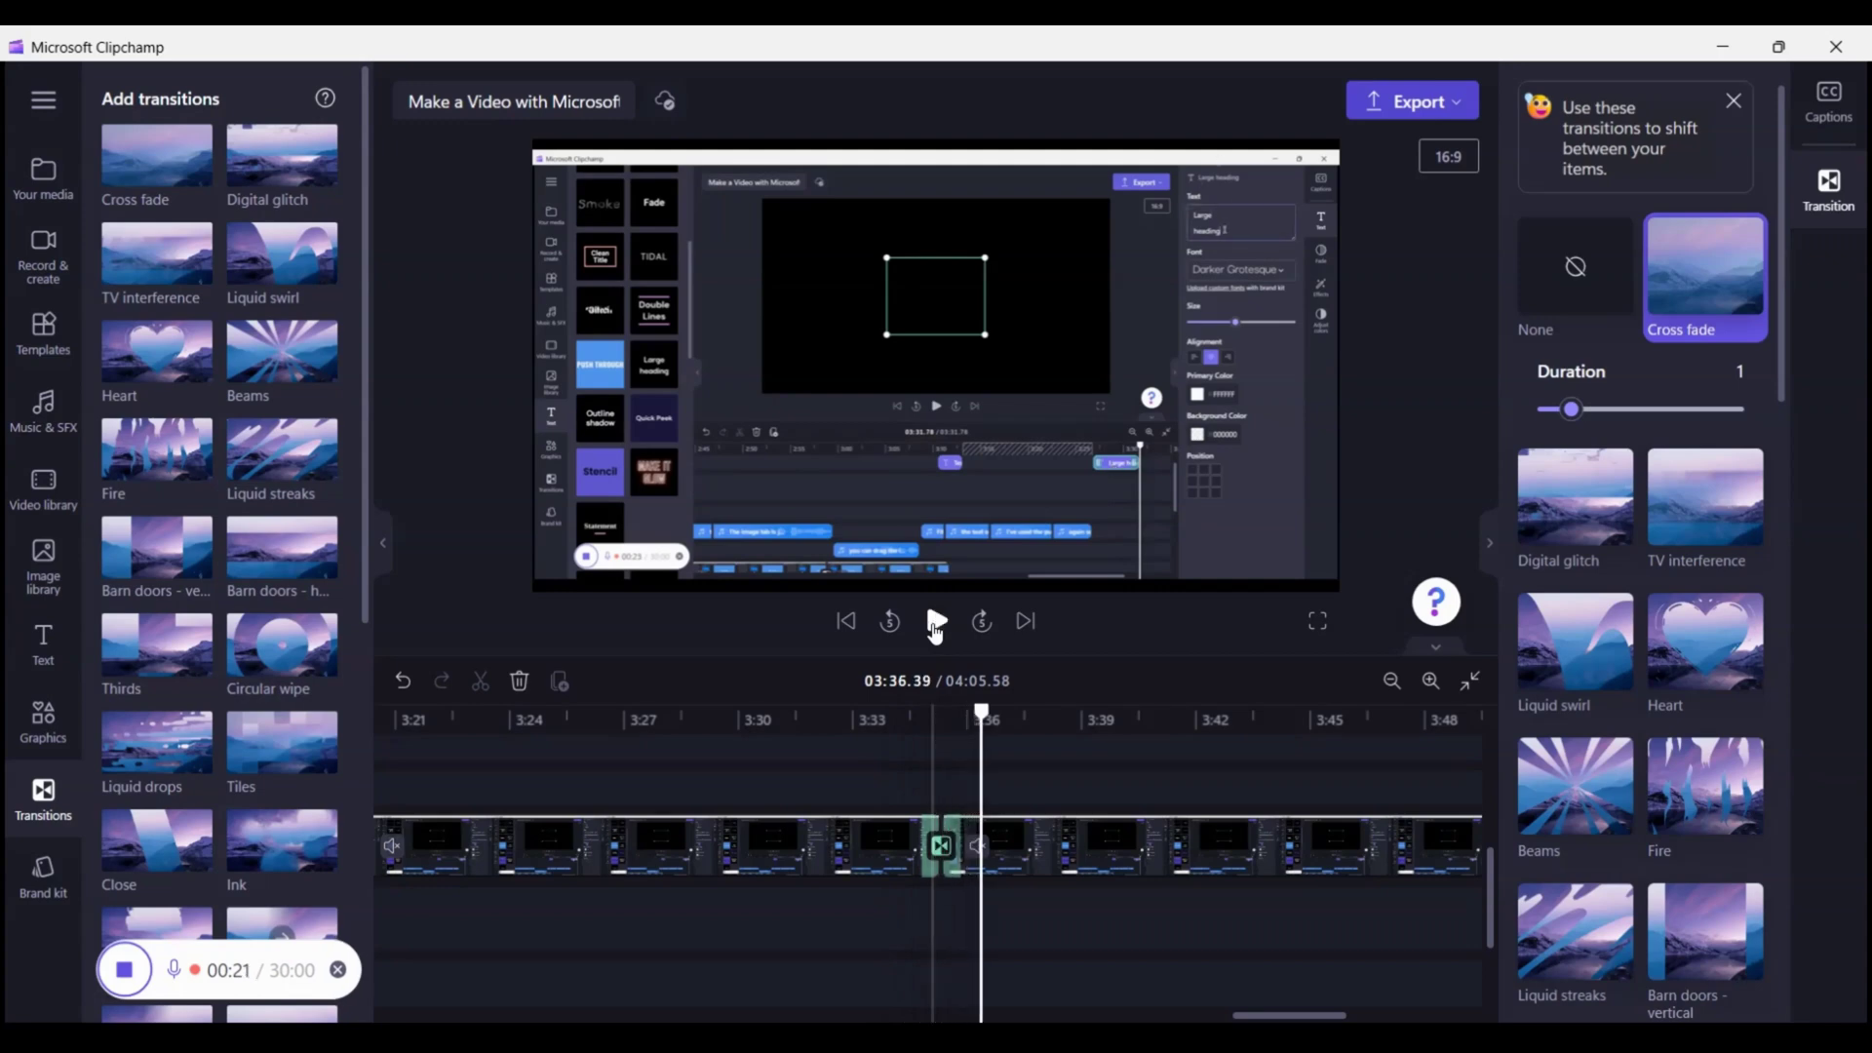
- Lengthen the cross fade, give the later clip a 2.0 s fade-out, then deselect all clips
{"action": "left_click_drag", "start_coordinate": [1581, 416], "coordinate": [1669, 416]}
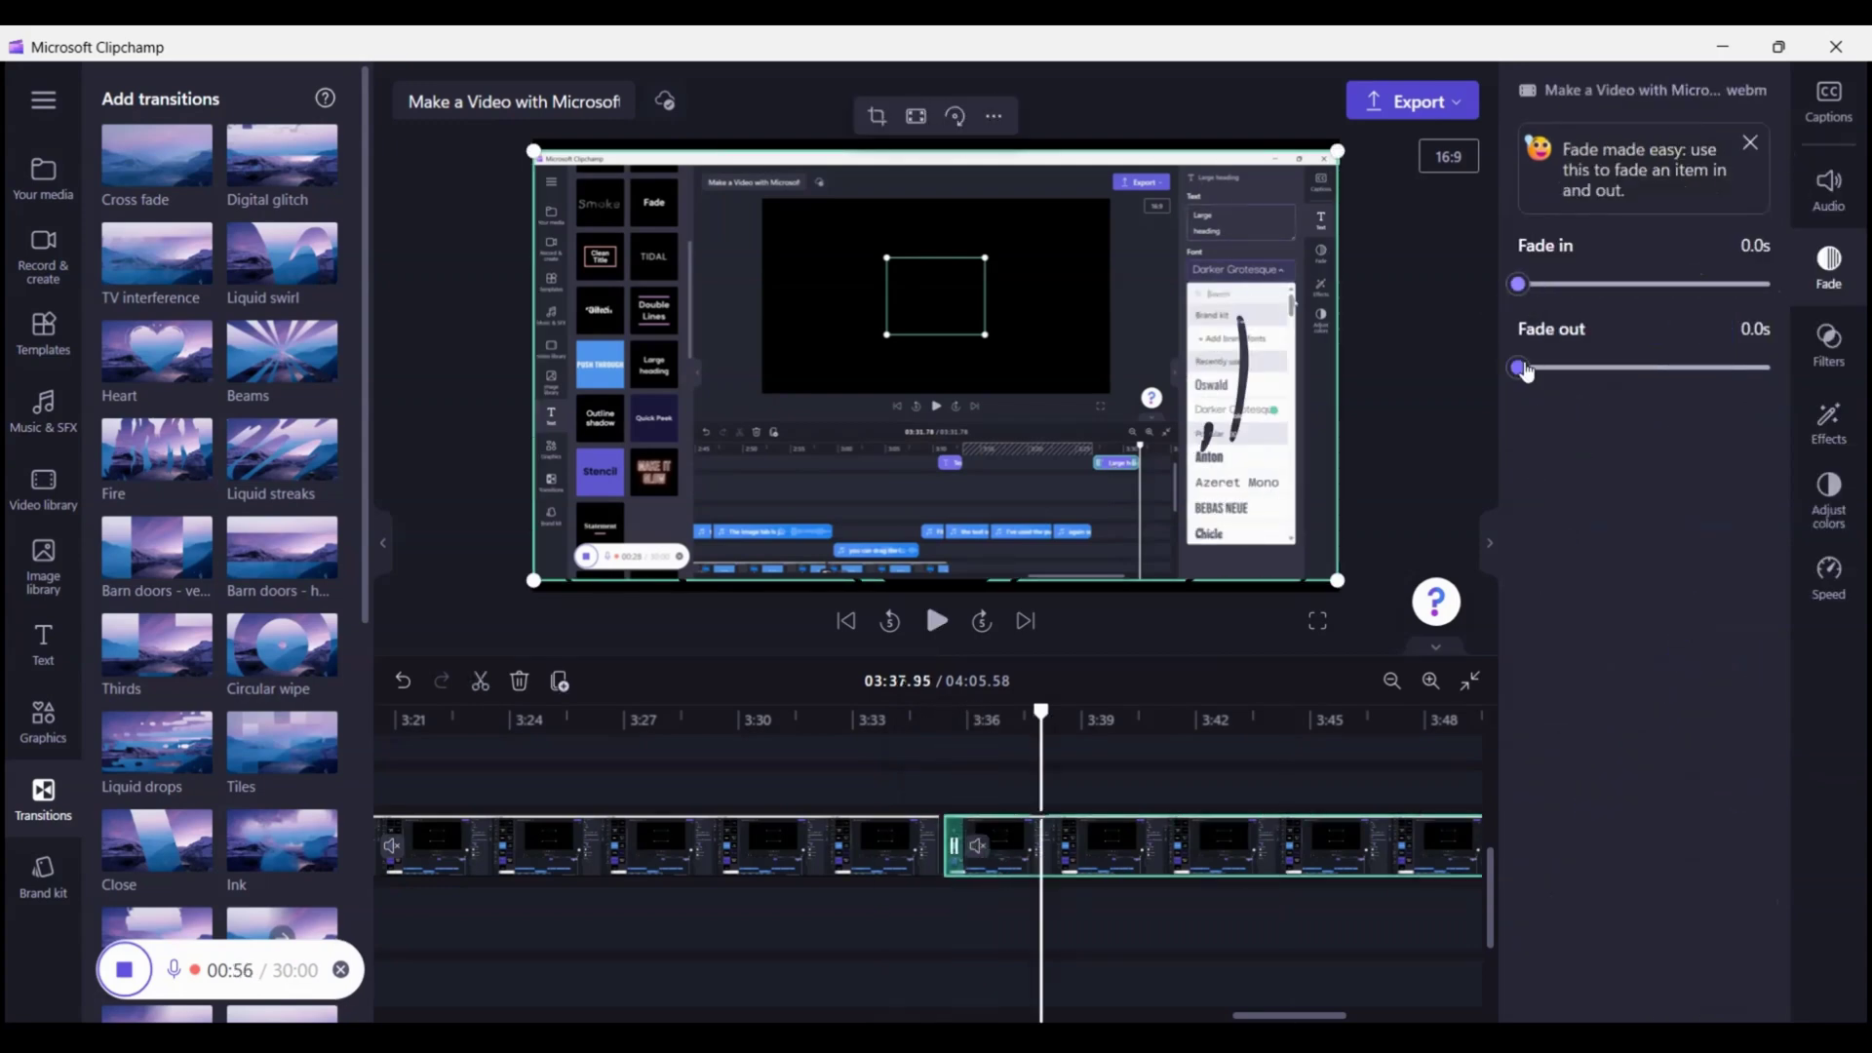
{"action": "left_click_drag", "start_coordinate": [1526, 372], "coordinate": [1770, 368]}
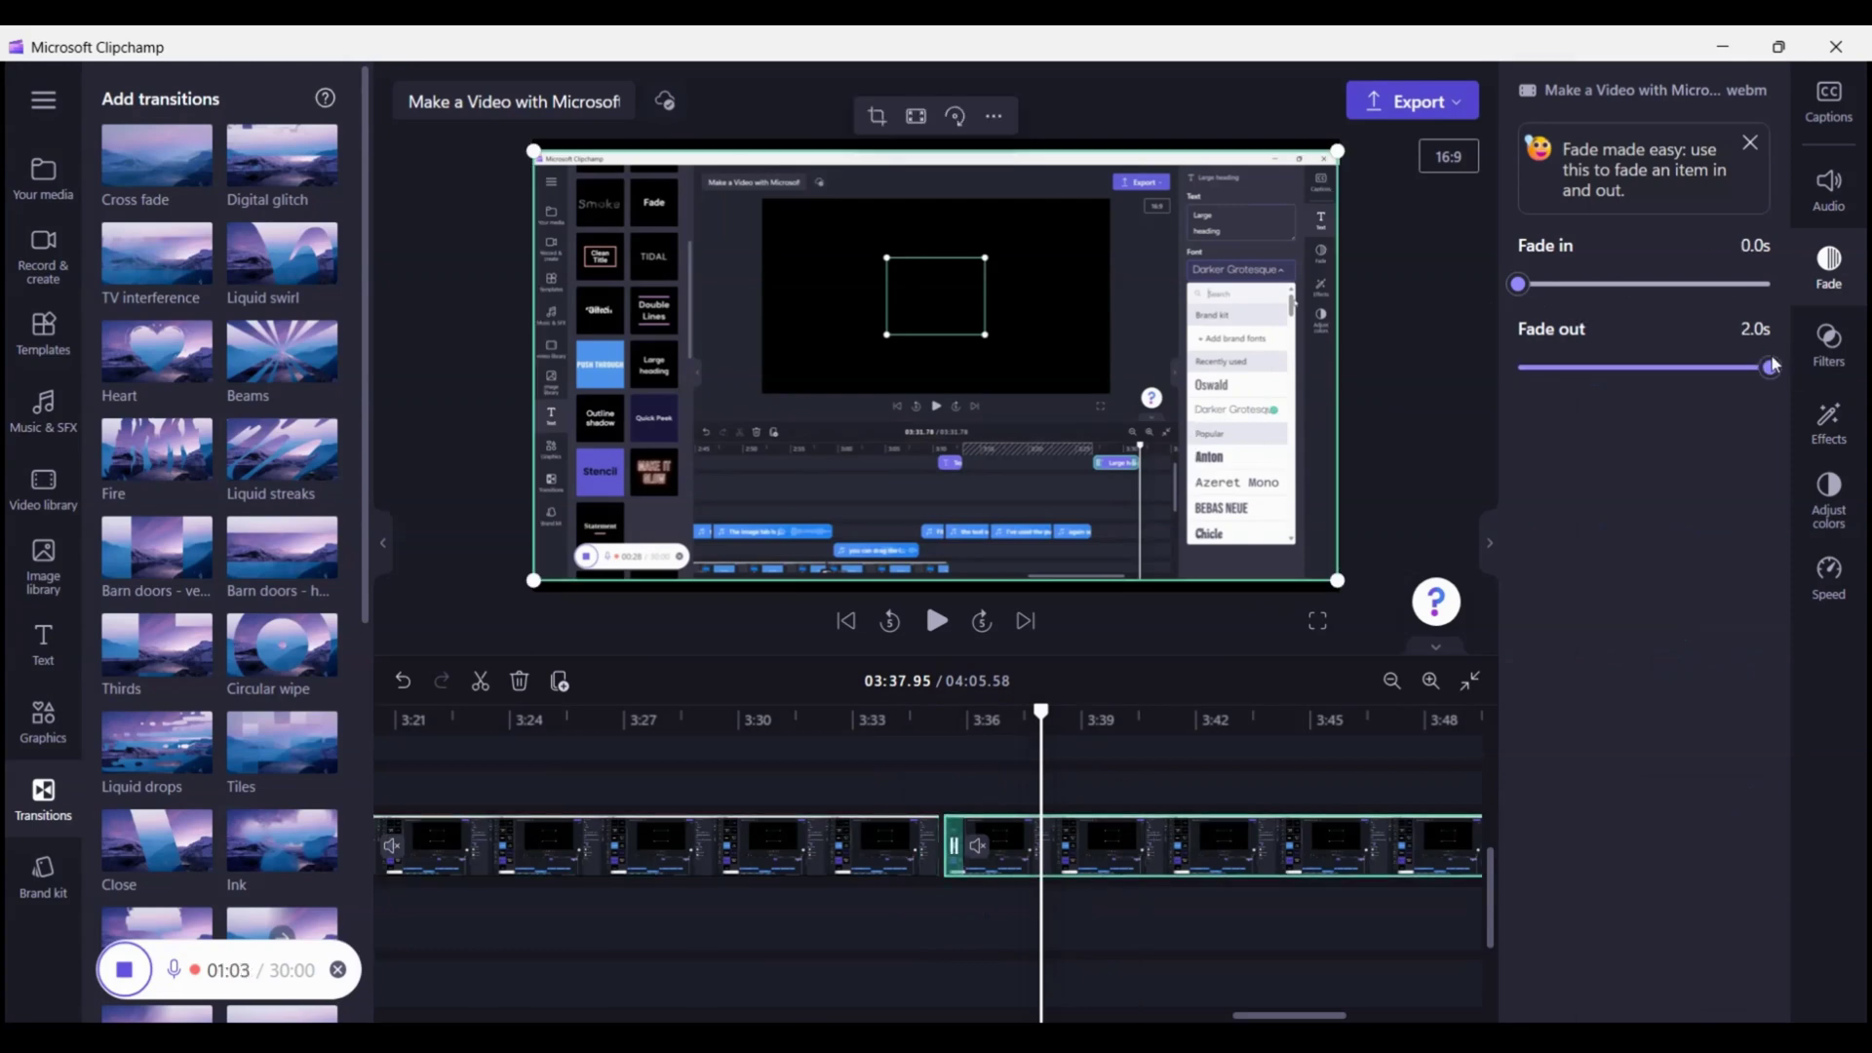
{"action": "left_click", "coordinate": [898, 823], "text": "shift"}
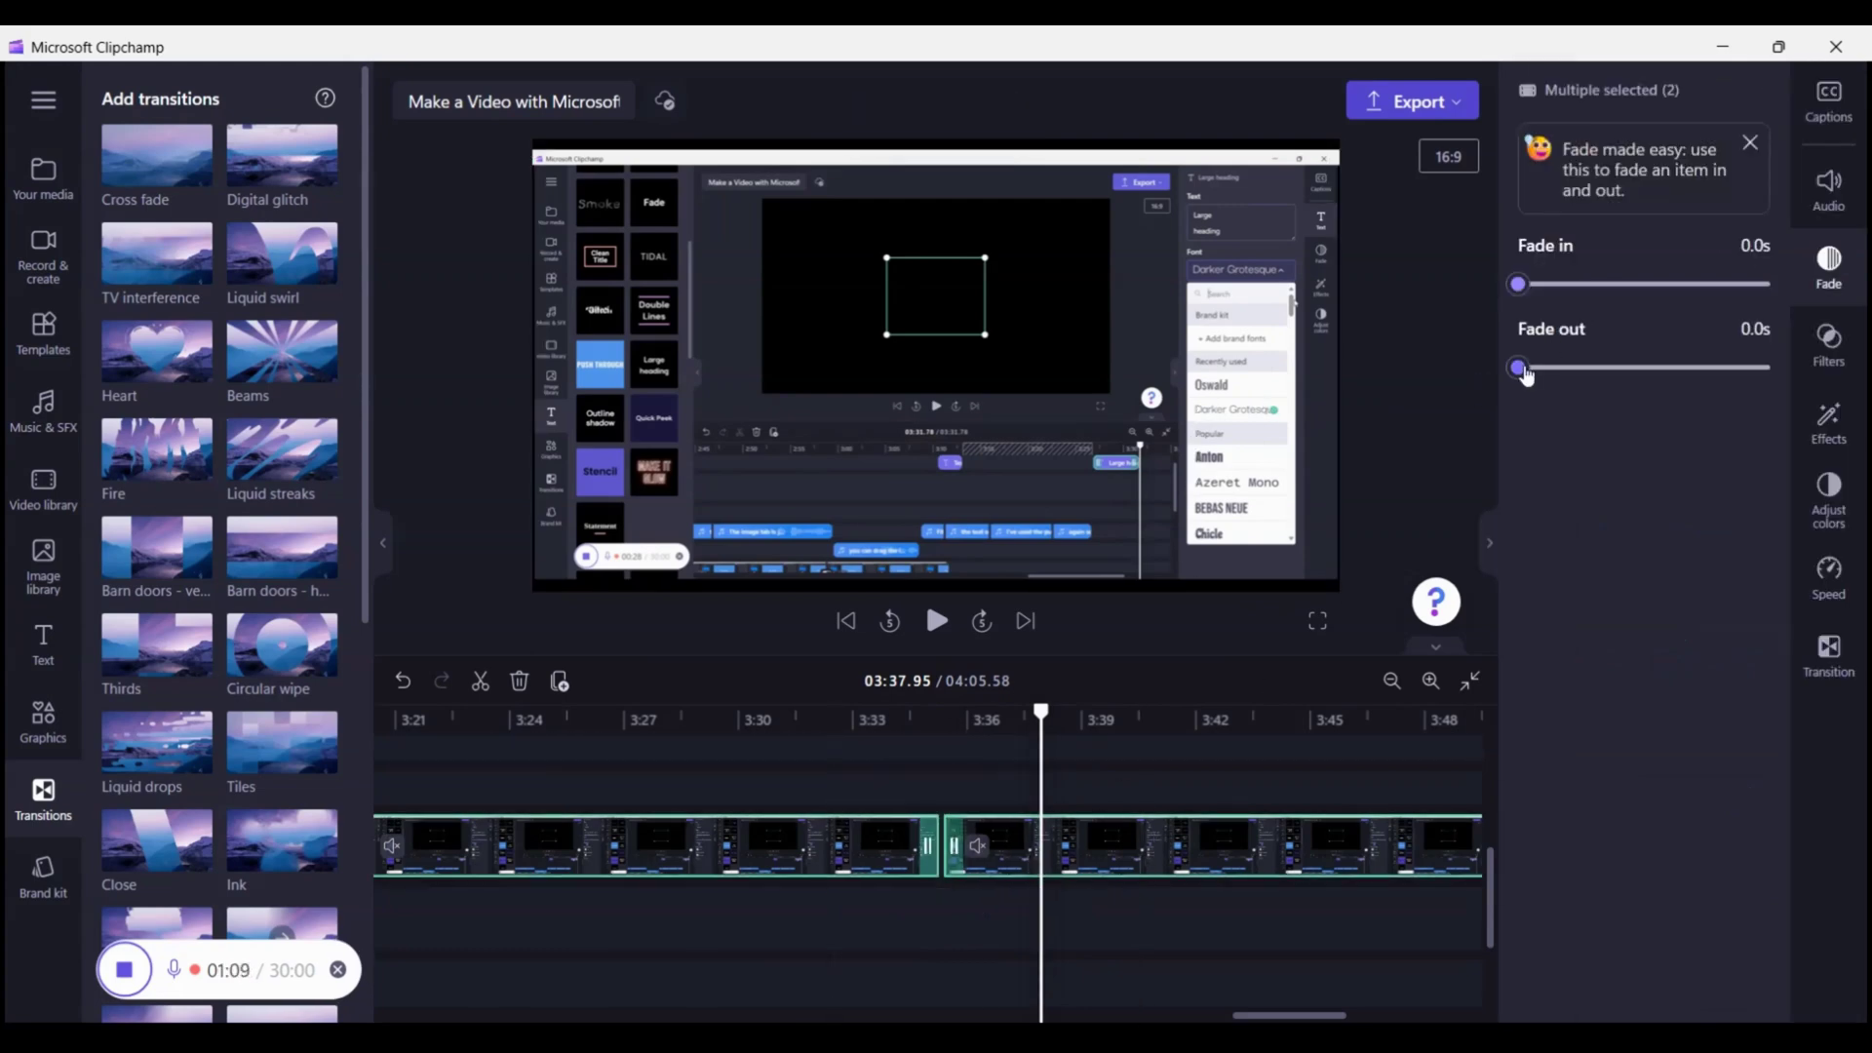
{"action": "left_click", "coordinate": [1173, 609]}
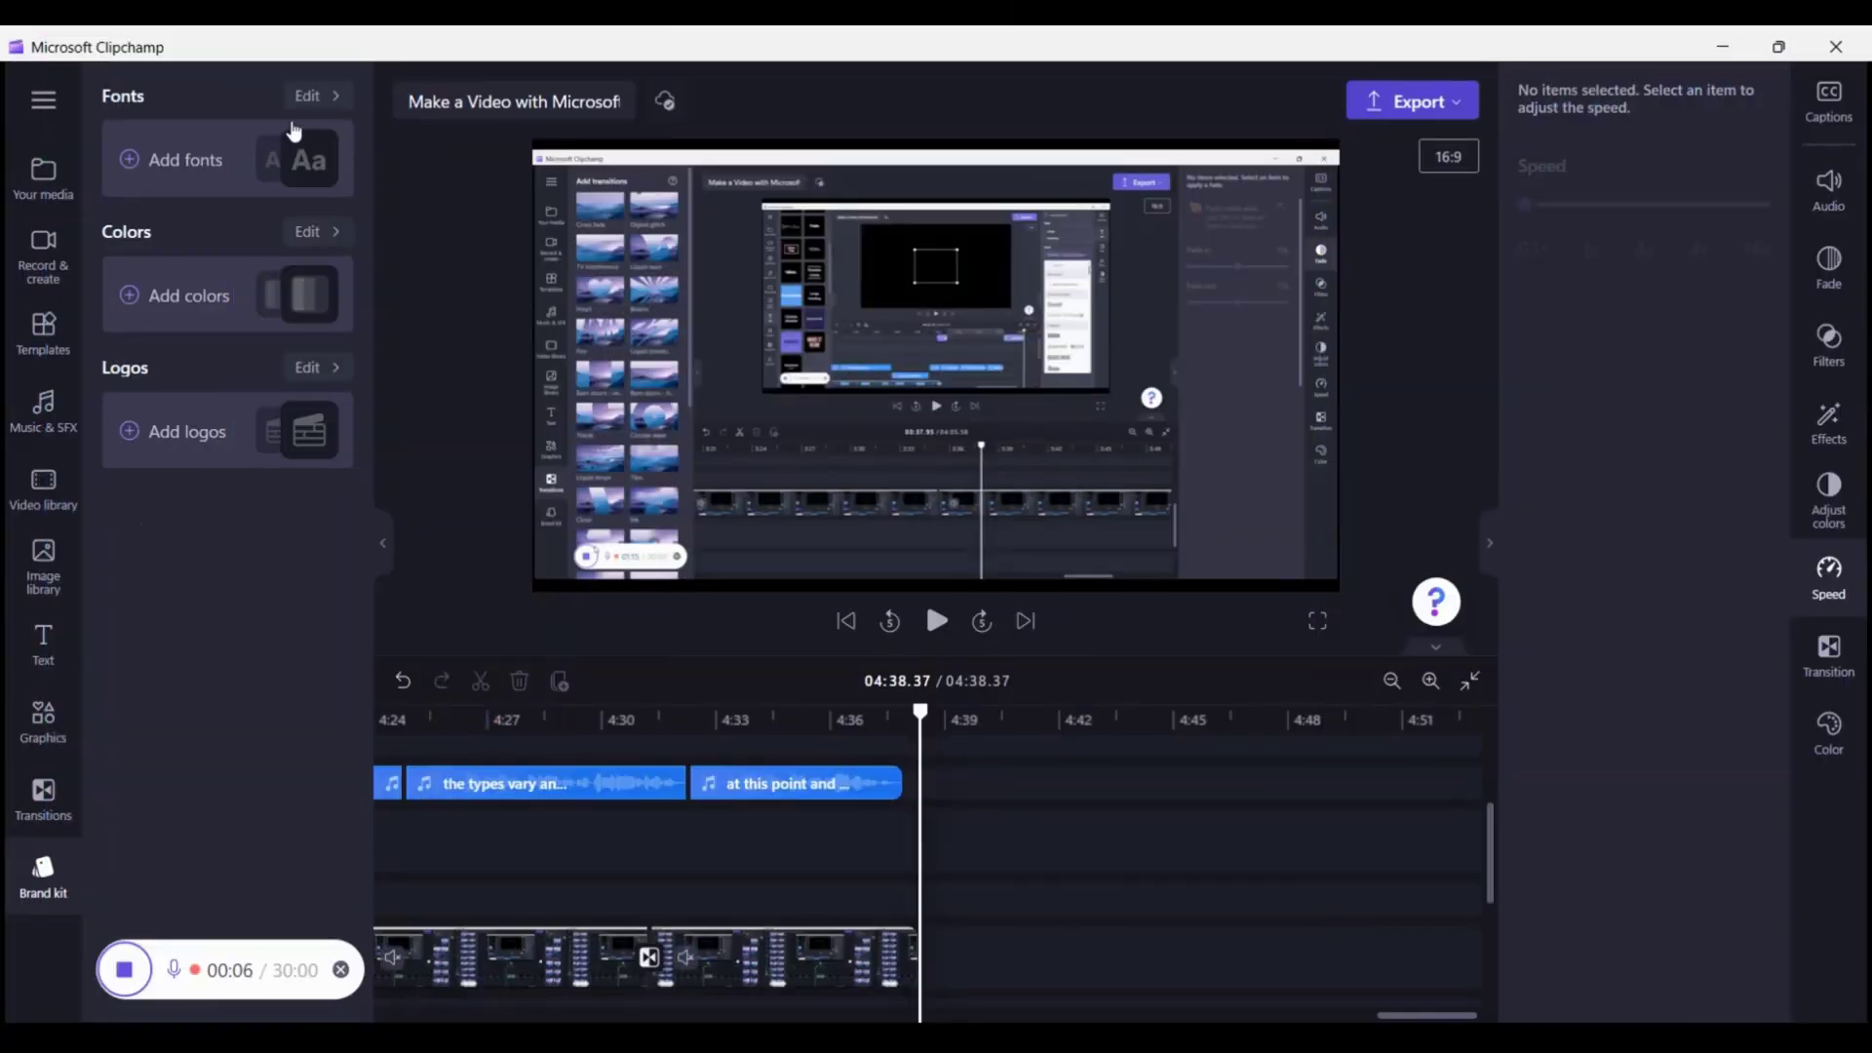
- Look at the brand kit's Fonts page, then go back and open the Logos page
{"action": "left_click", "coordinate": [326, 96]}
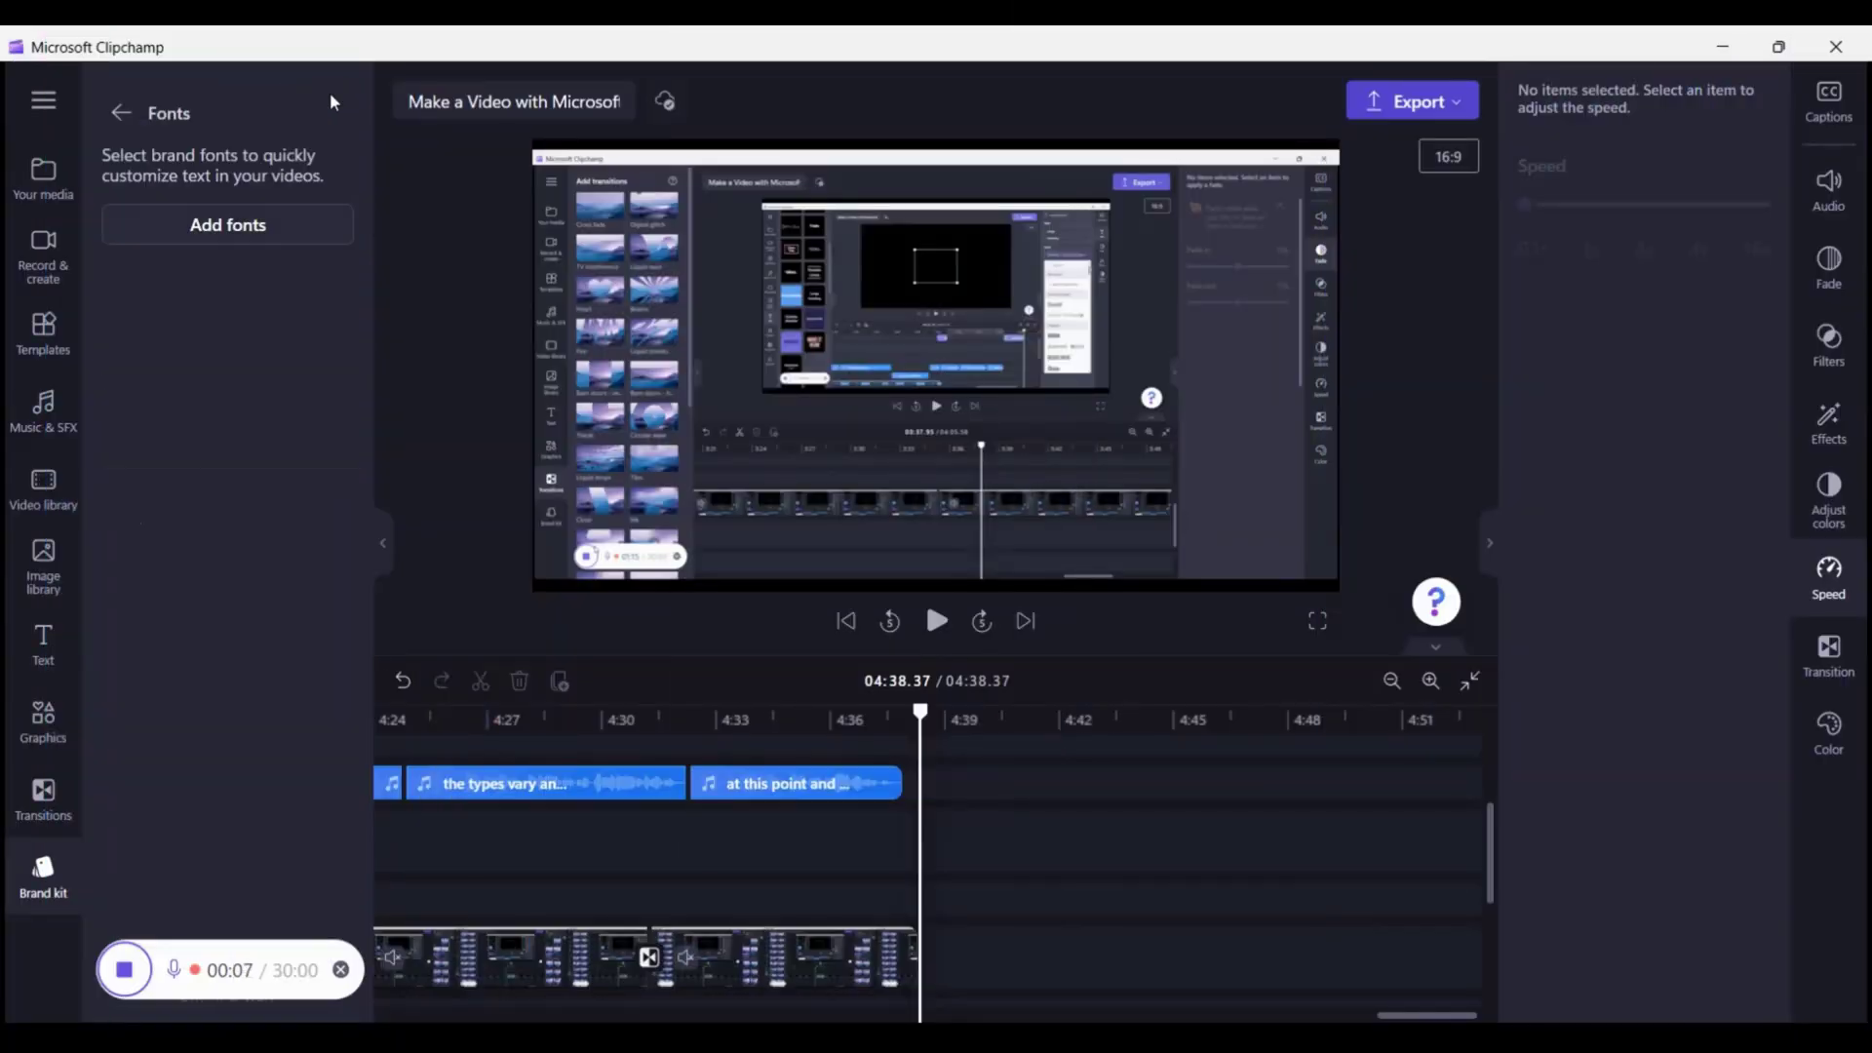
{"action": "left_click", "coordinate": [121, 114]}
{"action": "left_click", "coordinate": [166, 435]}
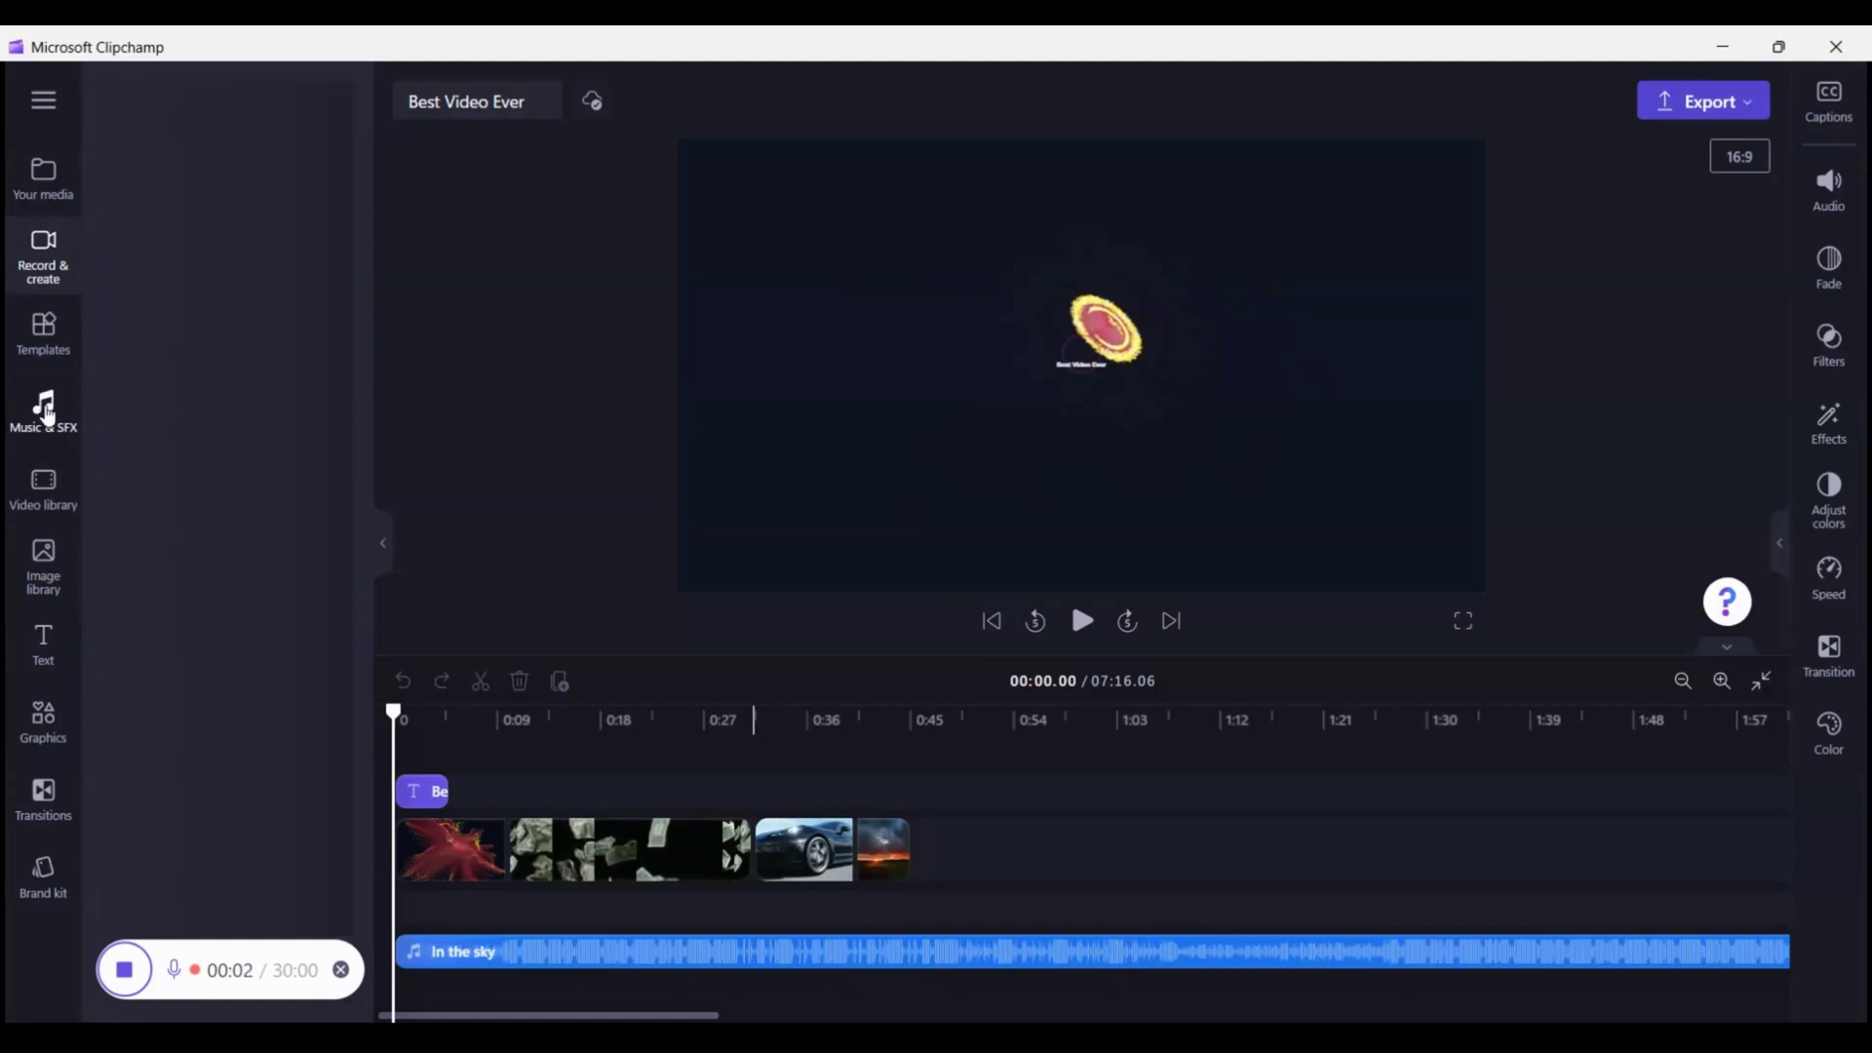
- Browse the Video library, Image library, Text and Graphics sections of the sidebar
{"action": "left_click", "coordinate": [43, 484]}
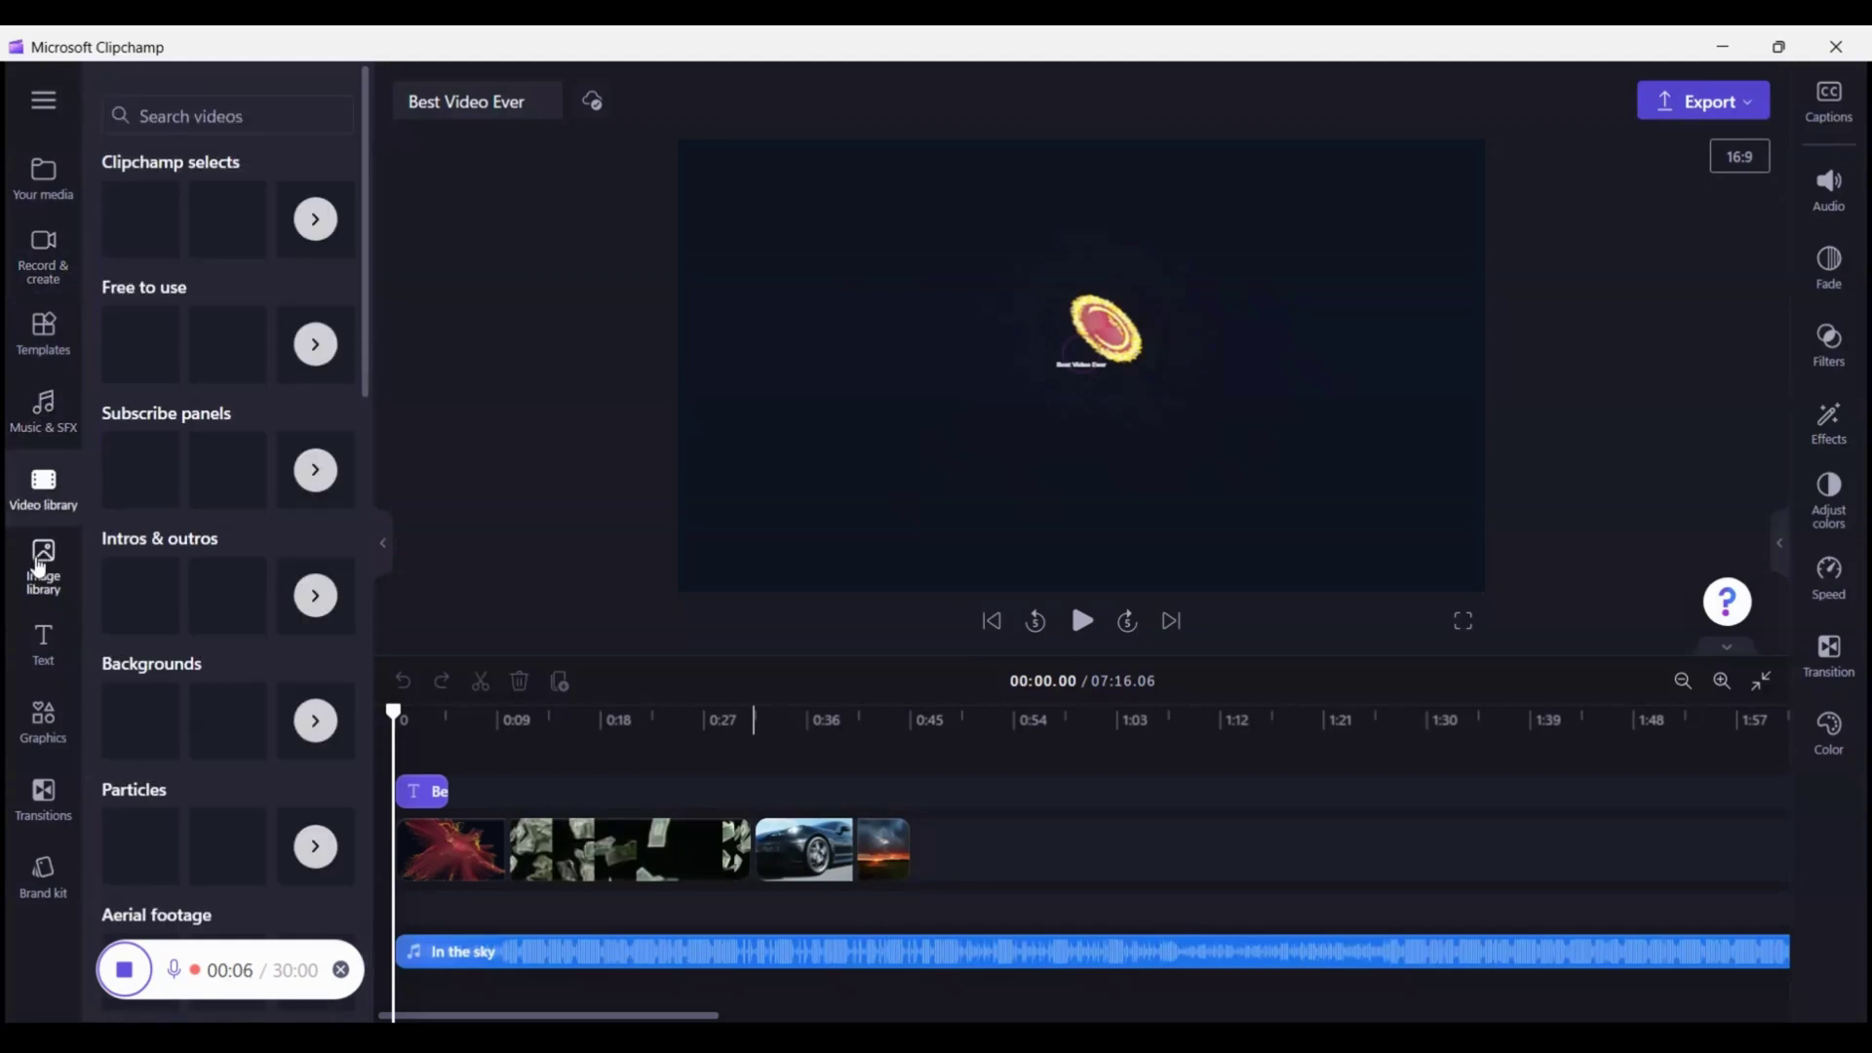
{"action": "left_click", "coordinate": [41, 565]}
{"action": "left_click", "coordinate": [39, 641]}
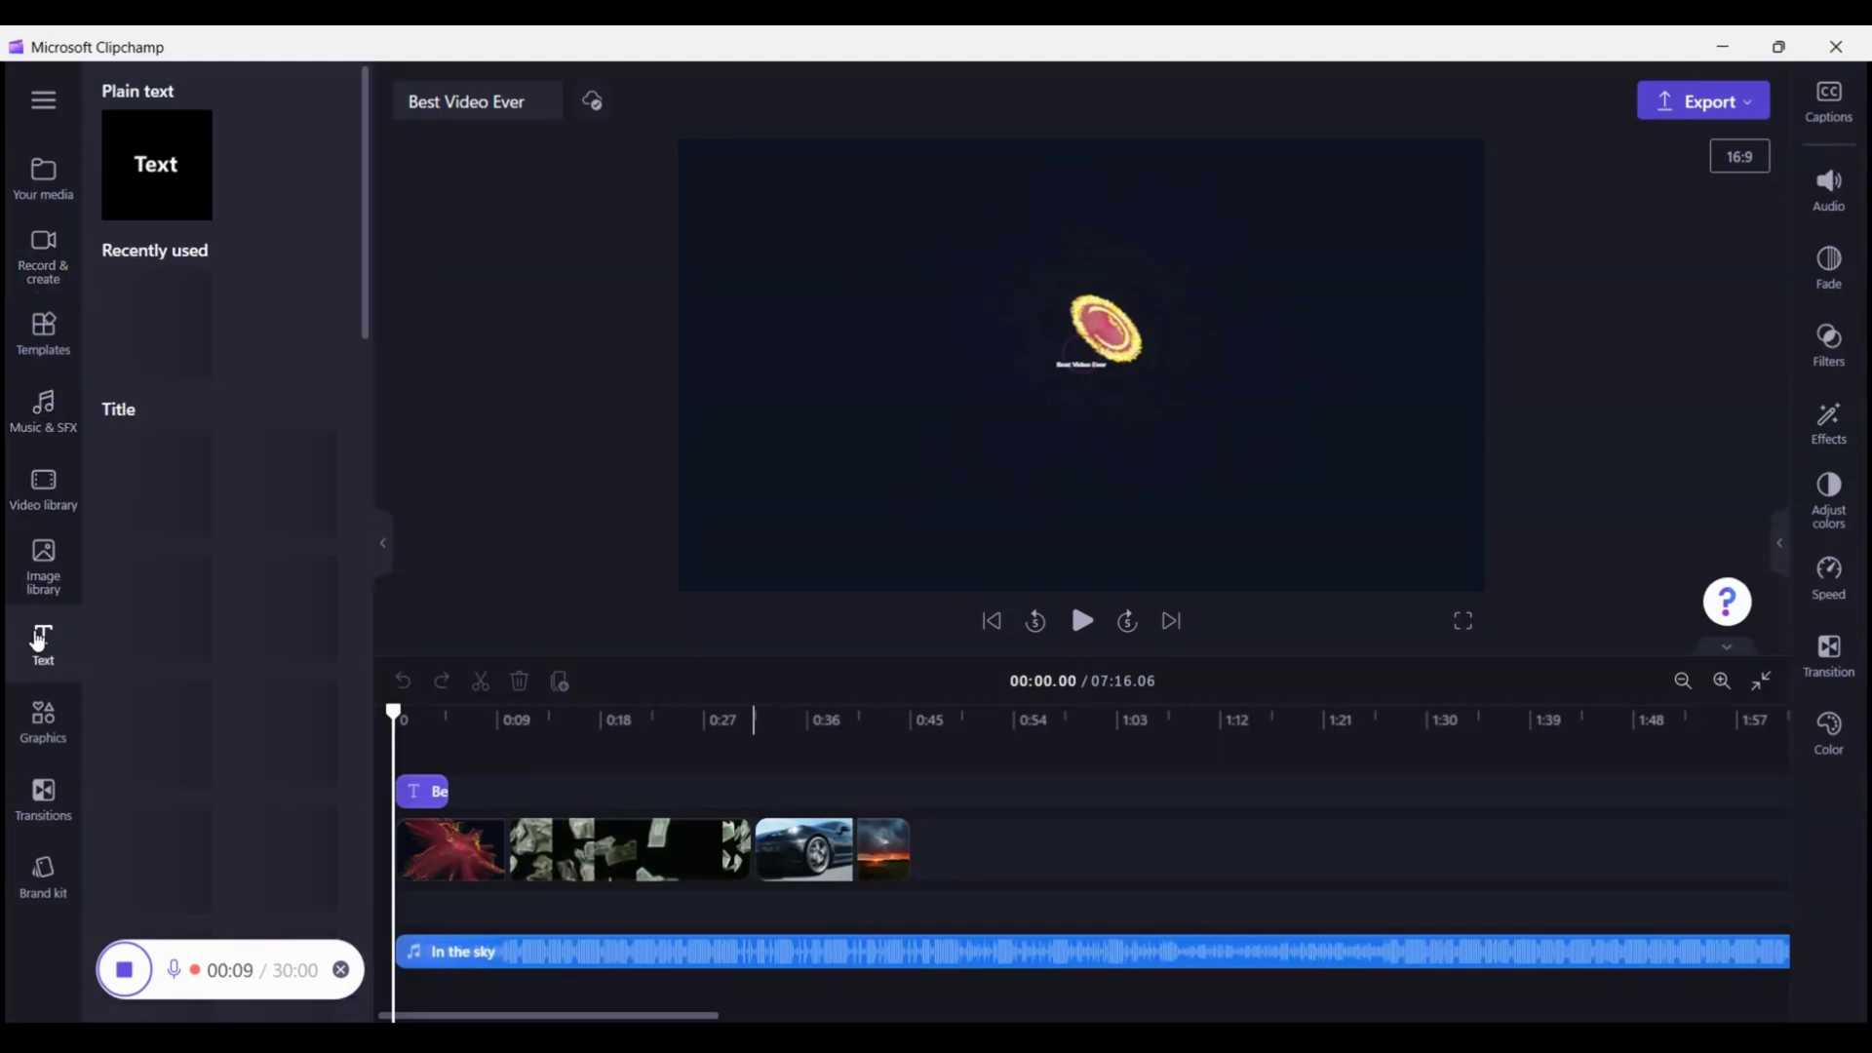
{"action": "left_click", "coordinate": [41, 723]}
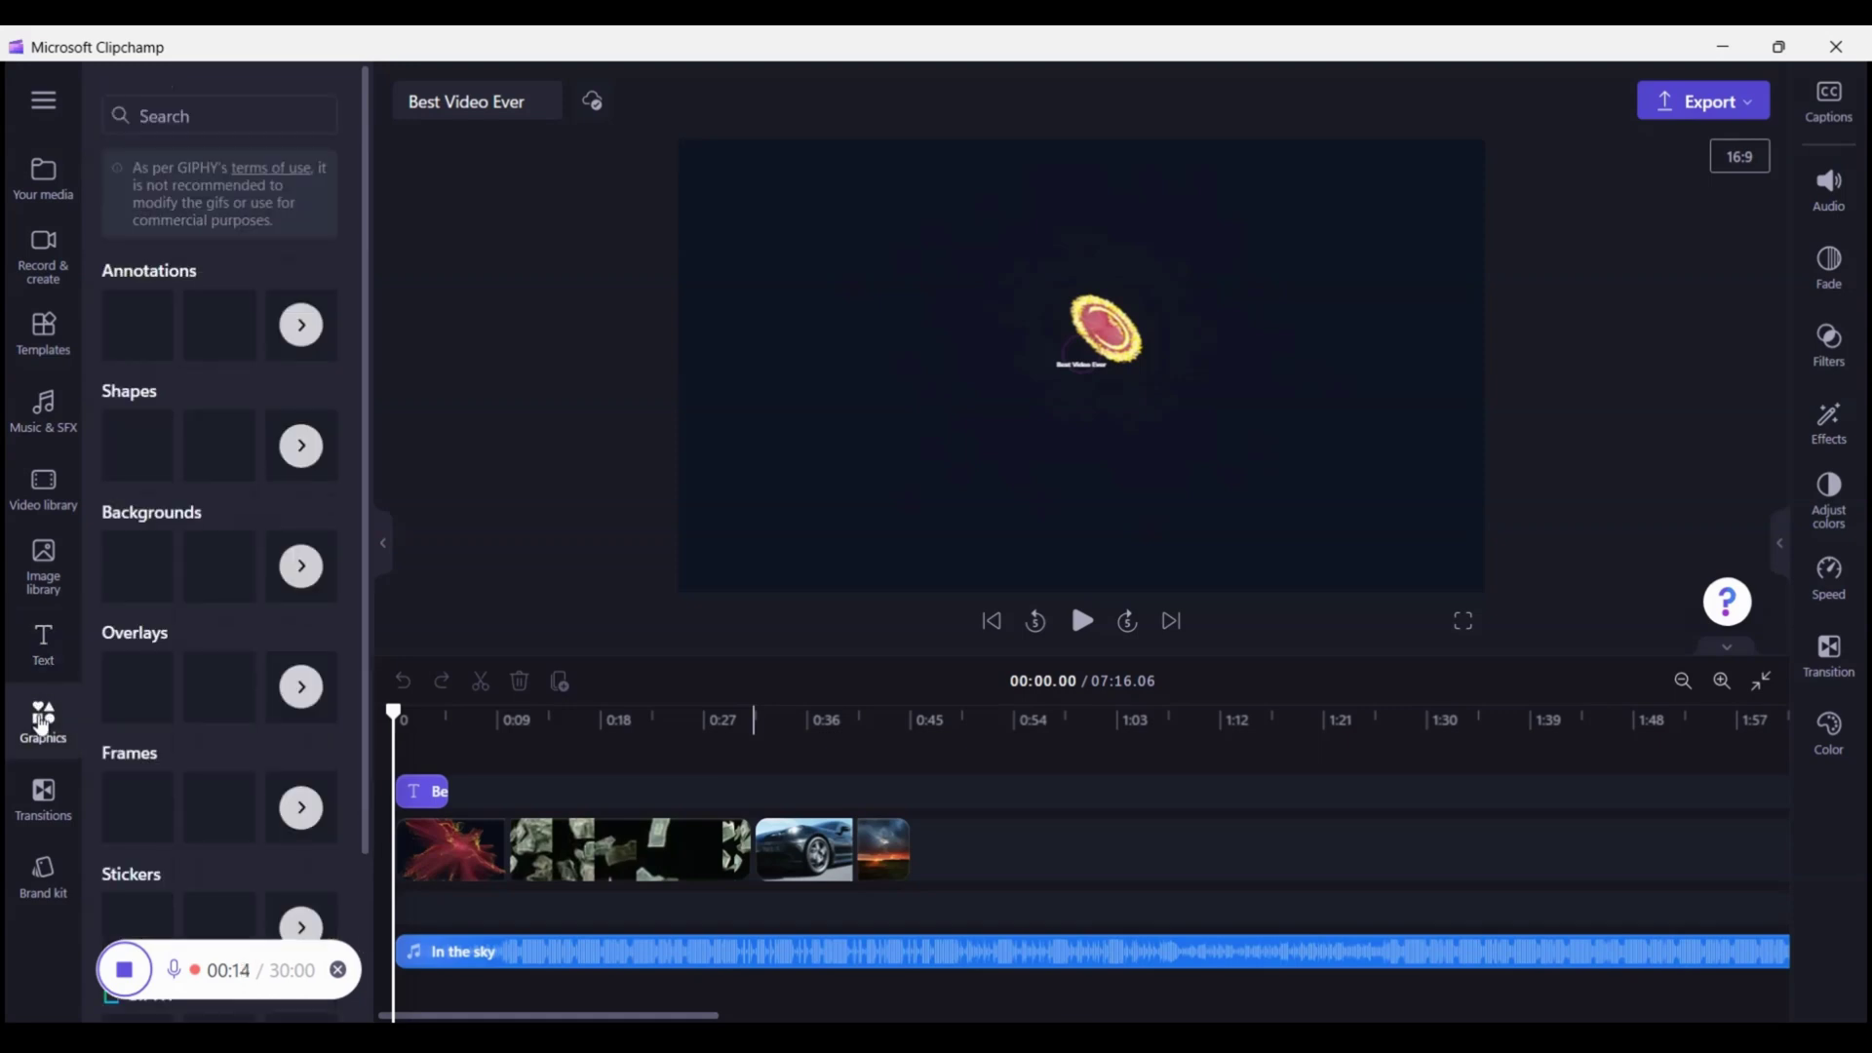
- Set the playhead to 0:45 and open the full Overlays category
{"action": "left_click", "coordinate": [912, 736]}
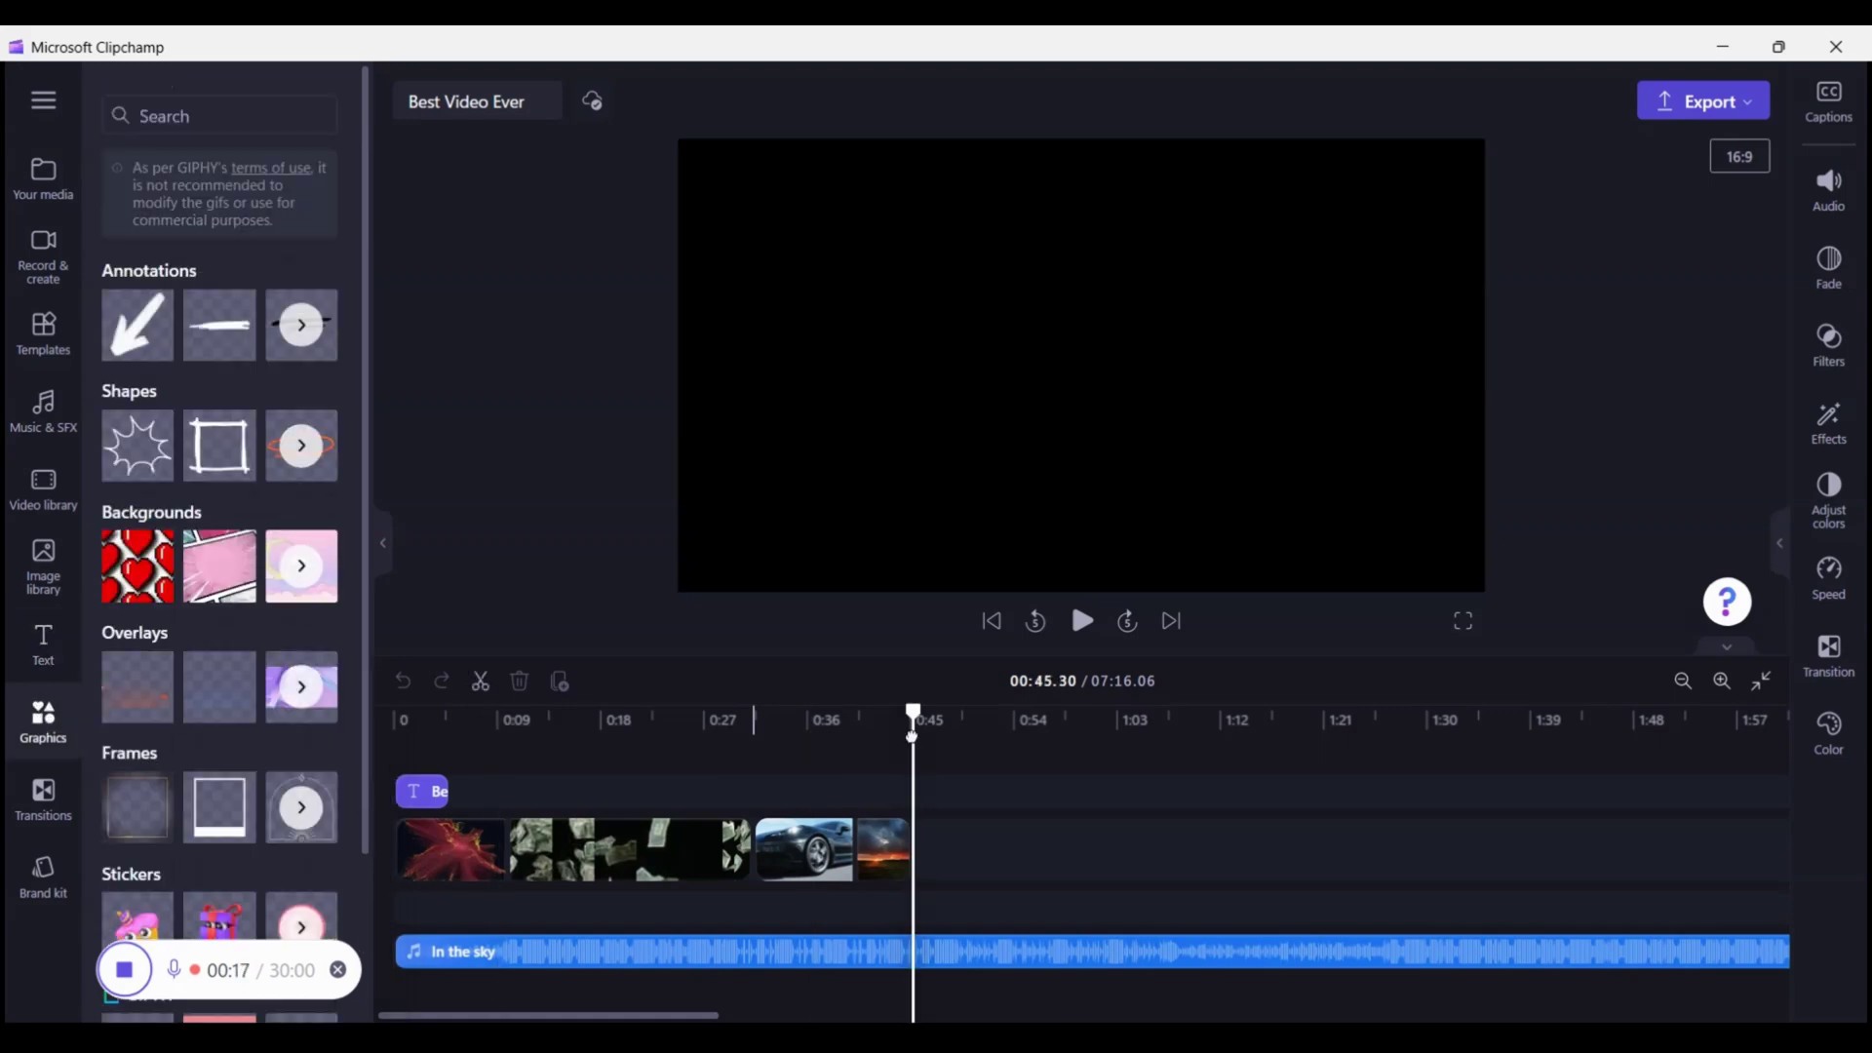
{"action": "left_click", "coordinate": [301, 687]}
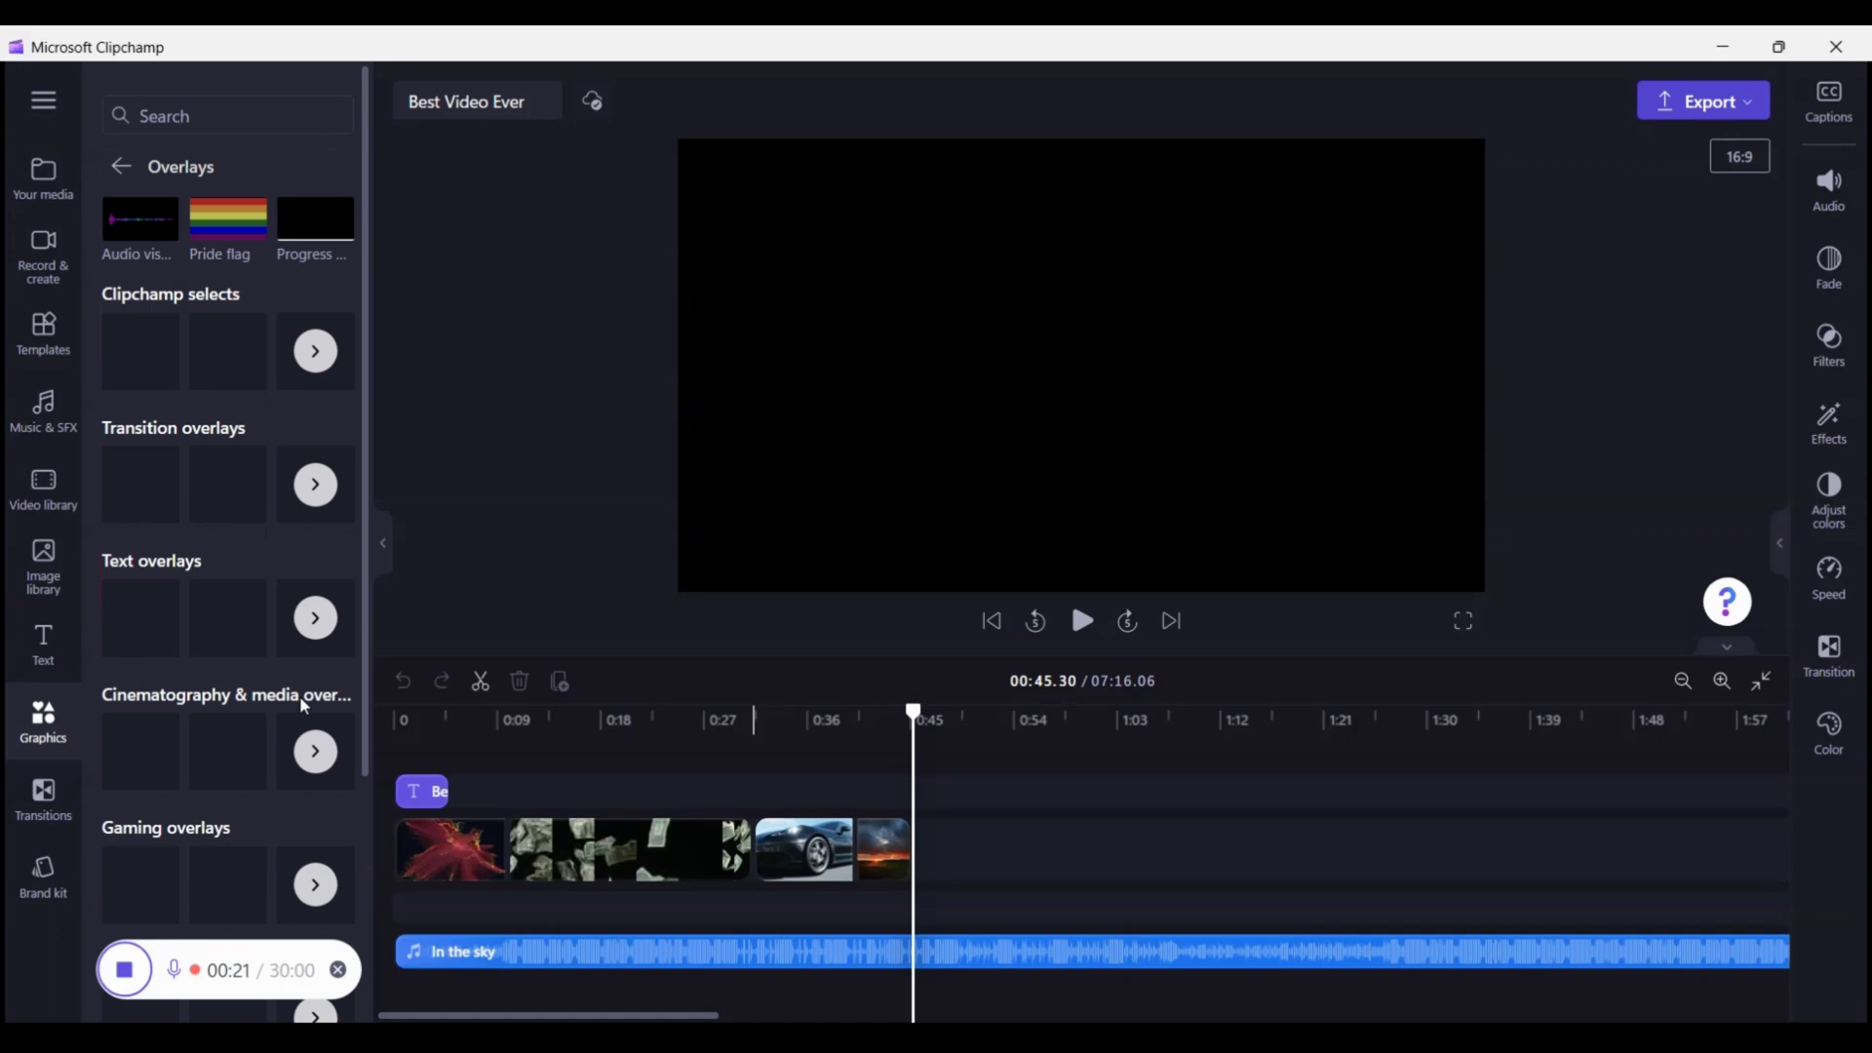
{"action": "mouse_move", "coordinate": [143, 215]}
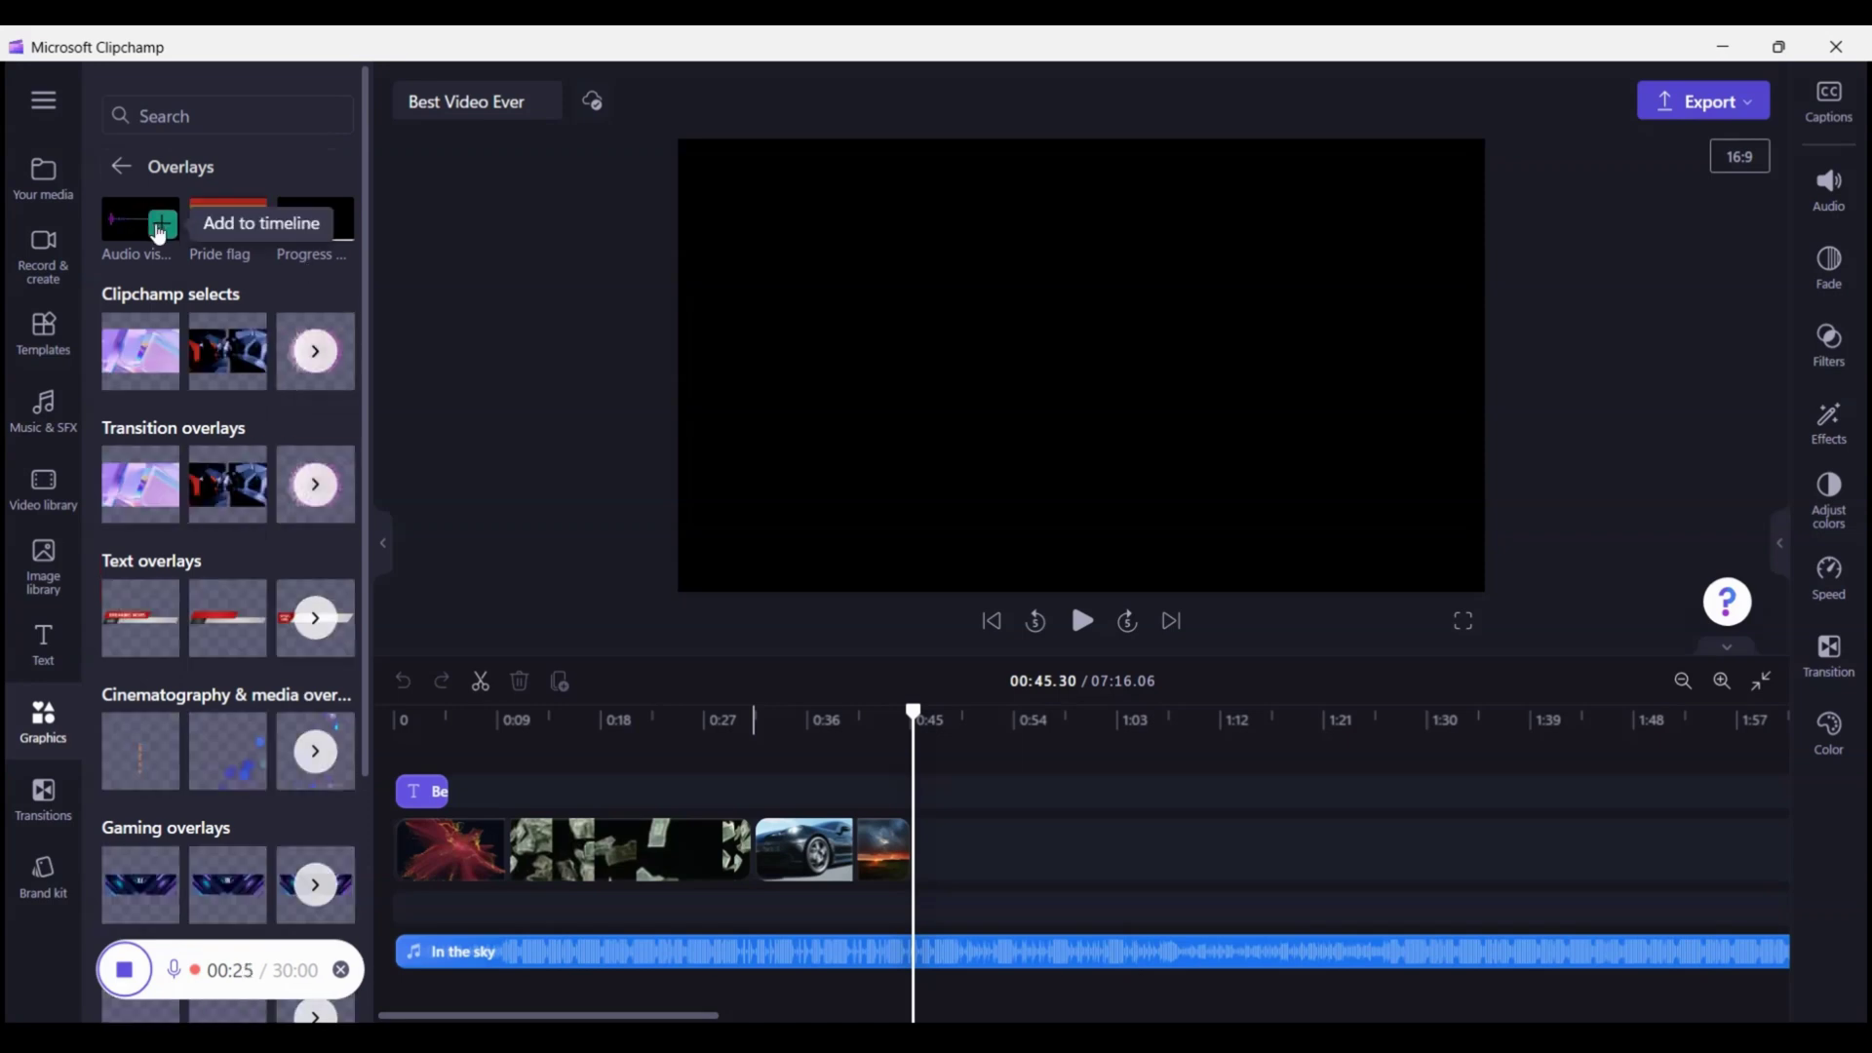
{"action": "mouse_move", "coordinate": [351, 232]}
{"action": "scroll", "coordinate": [364, 242], "scroll_direction": "down", "scroll_amount": 3}
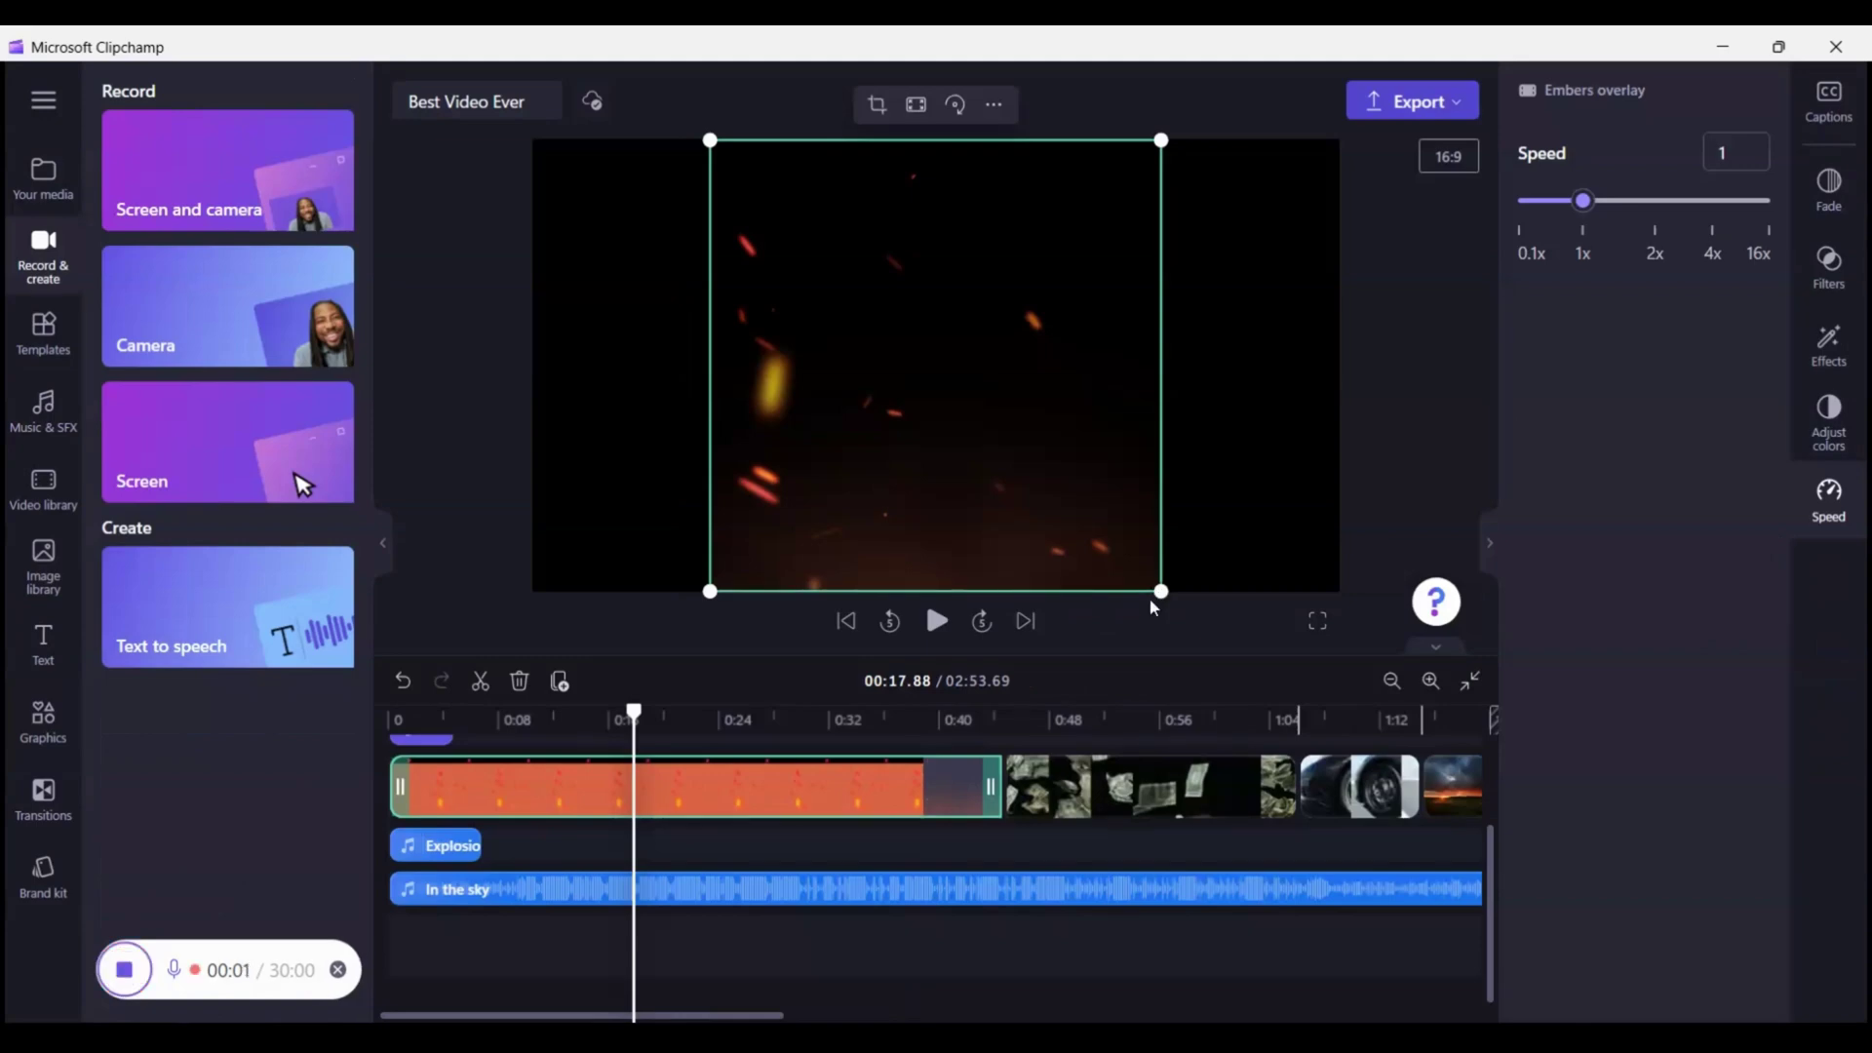
- Move Banknotes to the second track, delete the gap, and line up the car and sunset clips after it
{"action": "left_click_drag", "start_coordinate": [1106, 787], "coordinate": [482, 857]}
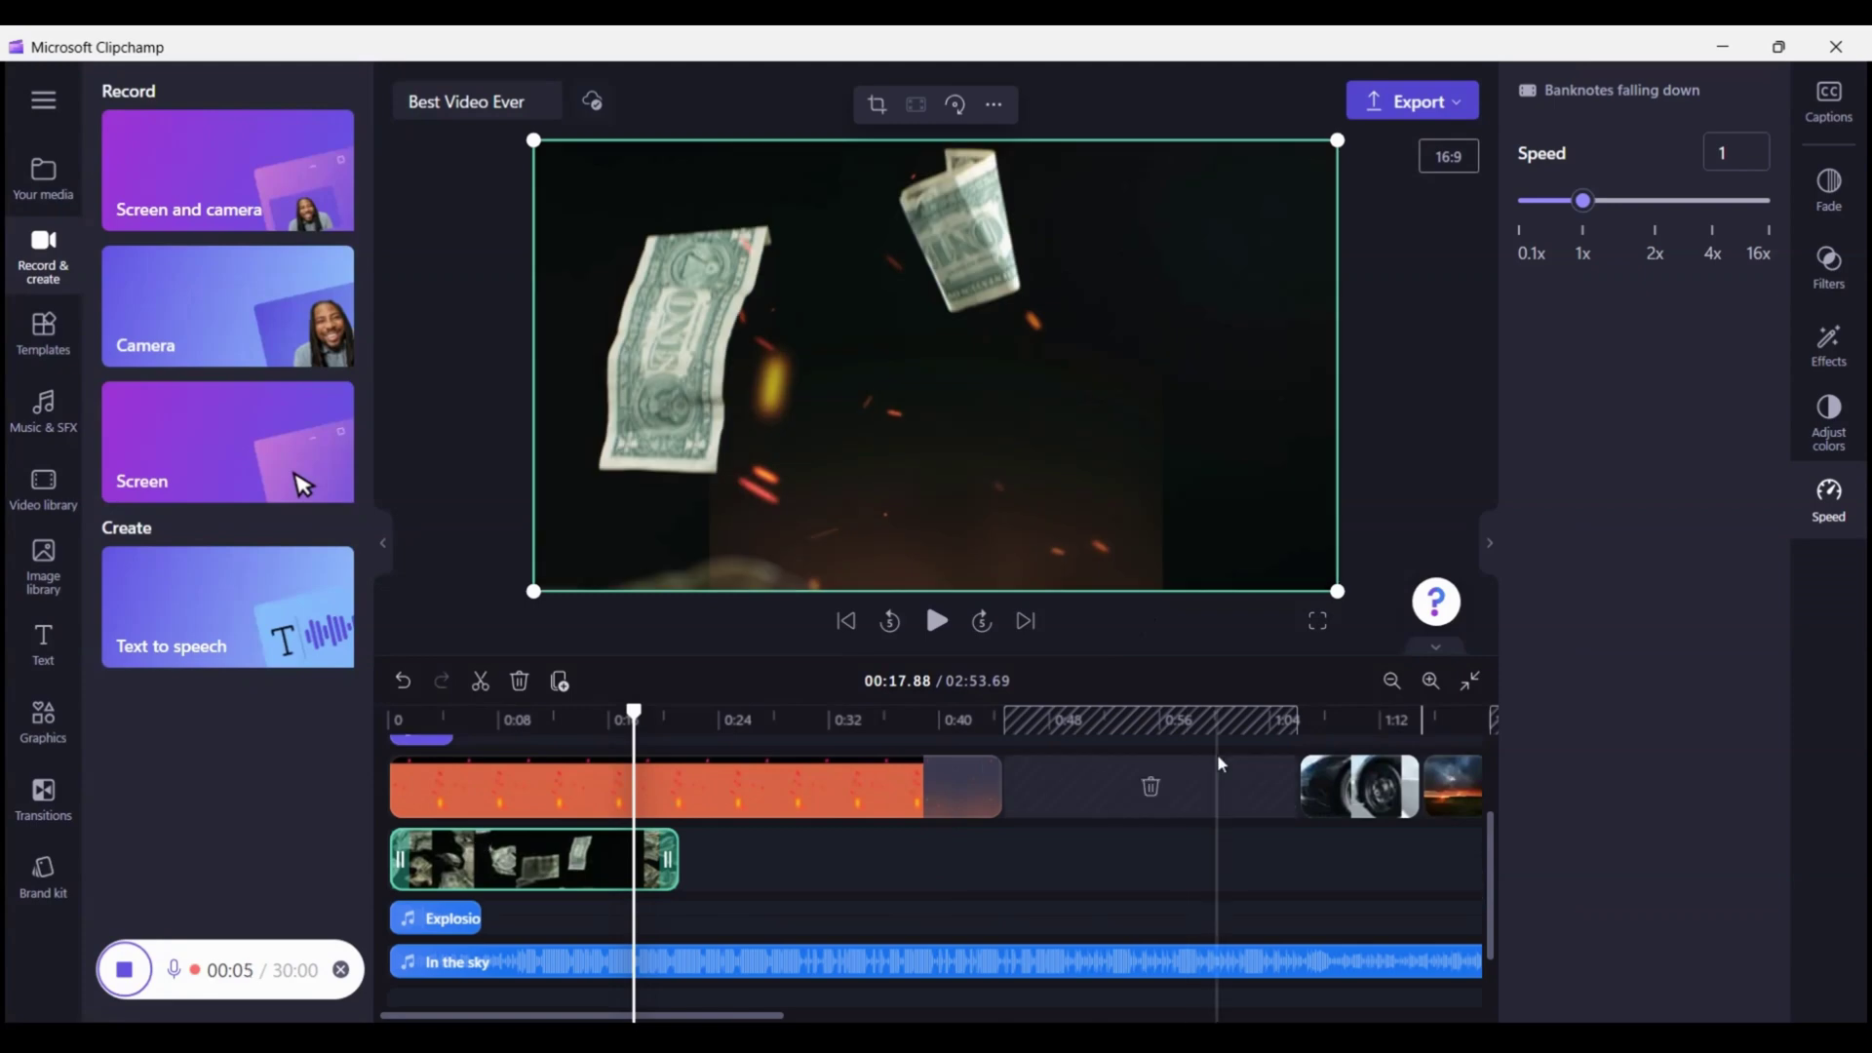
{"action": "left_click", "coordinate": [1150, 785]}
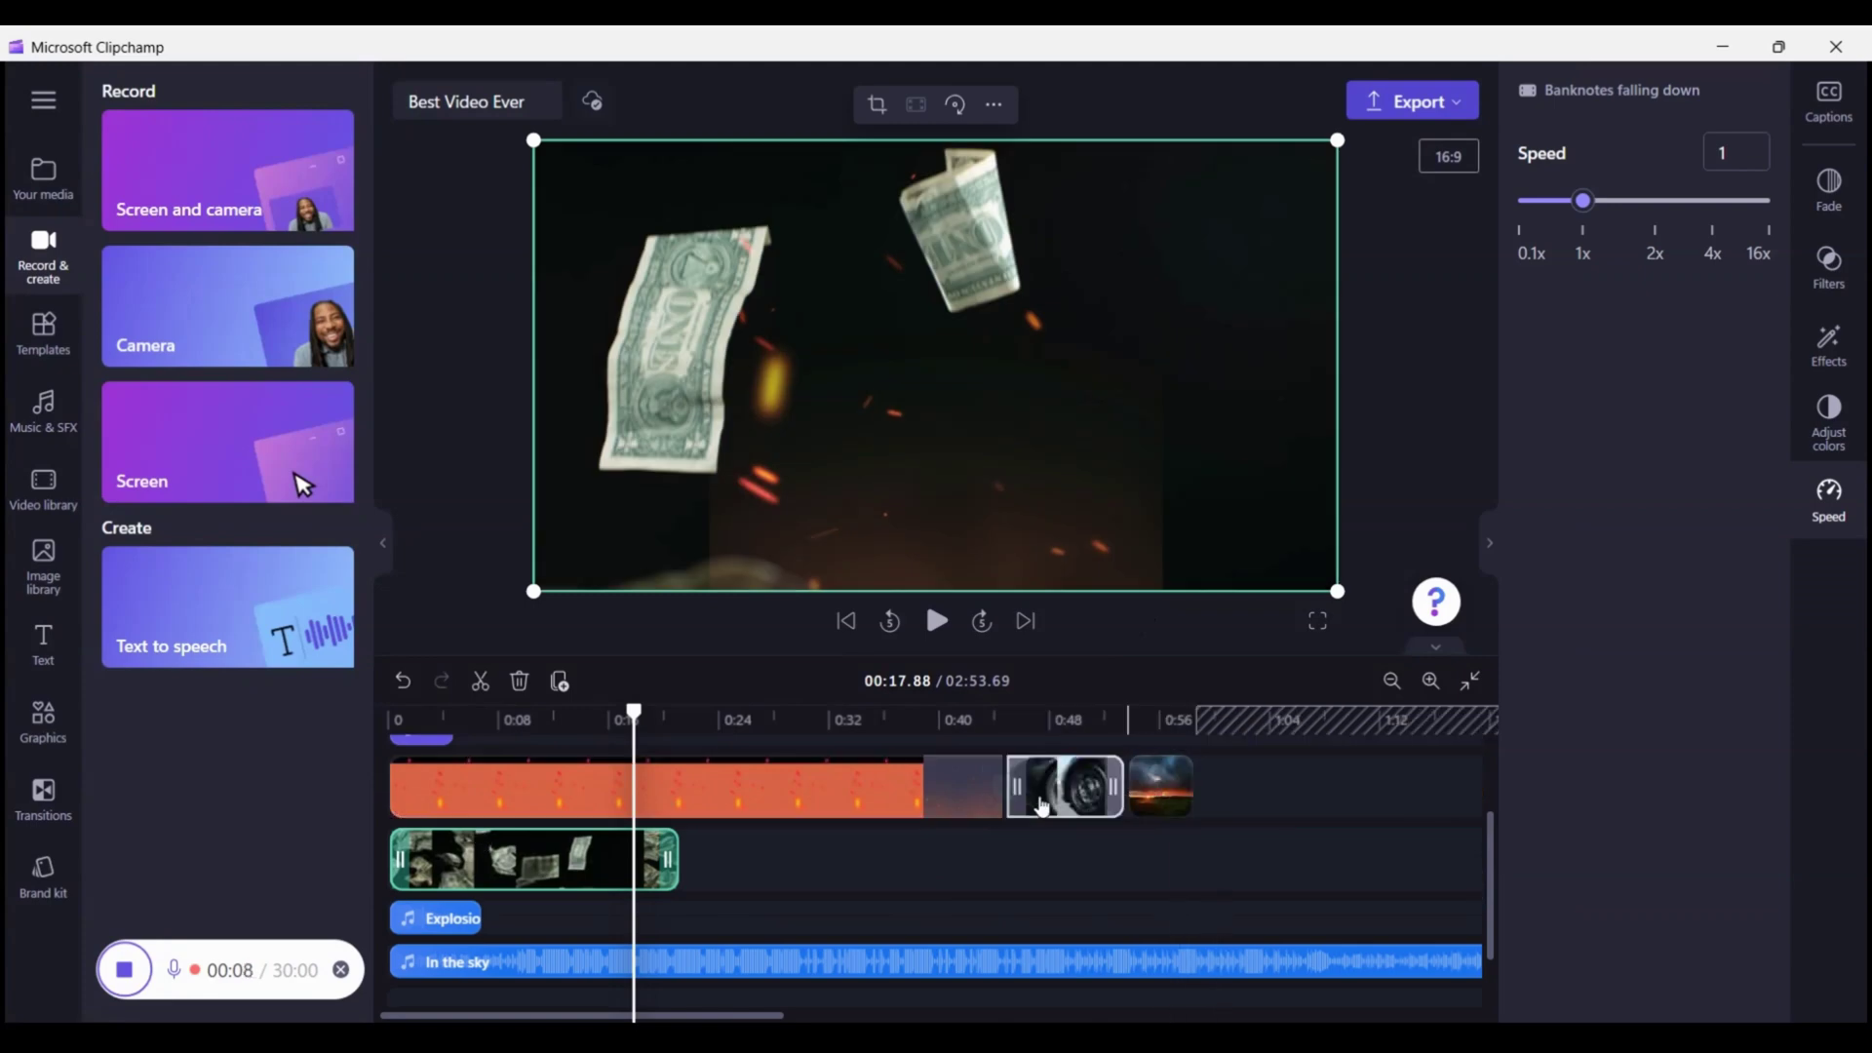
{"action": "left_click_drag", "start_coordinate": [1062, 786], "coordinate": [743, 857]}
{"action": "left_click_drag", "start_coordinate": [1160, 786], "coordinate": [816, 882]}
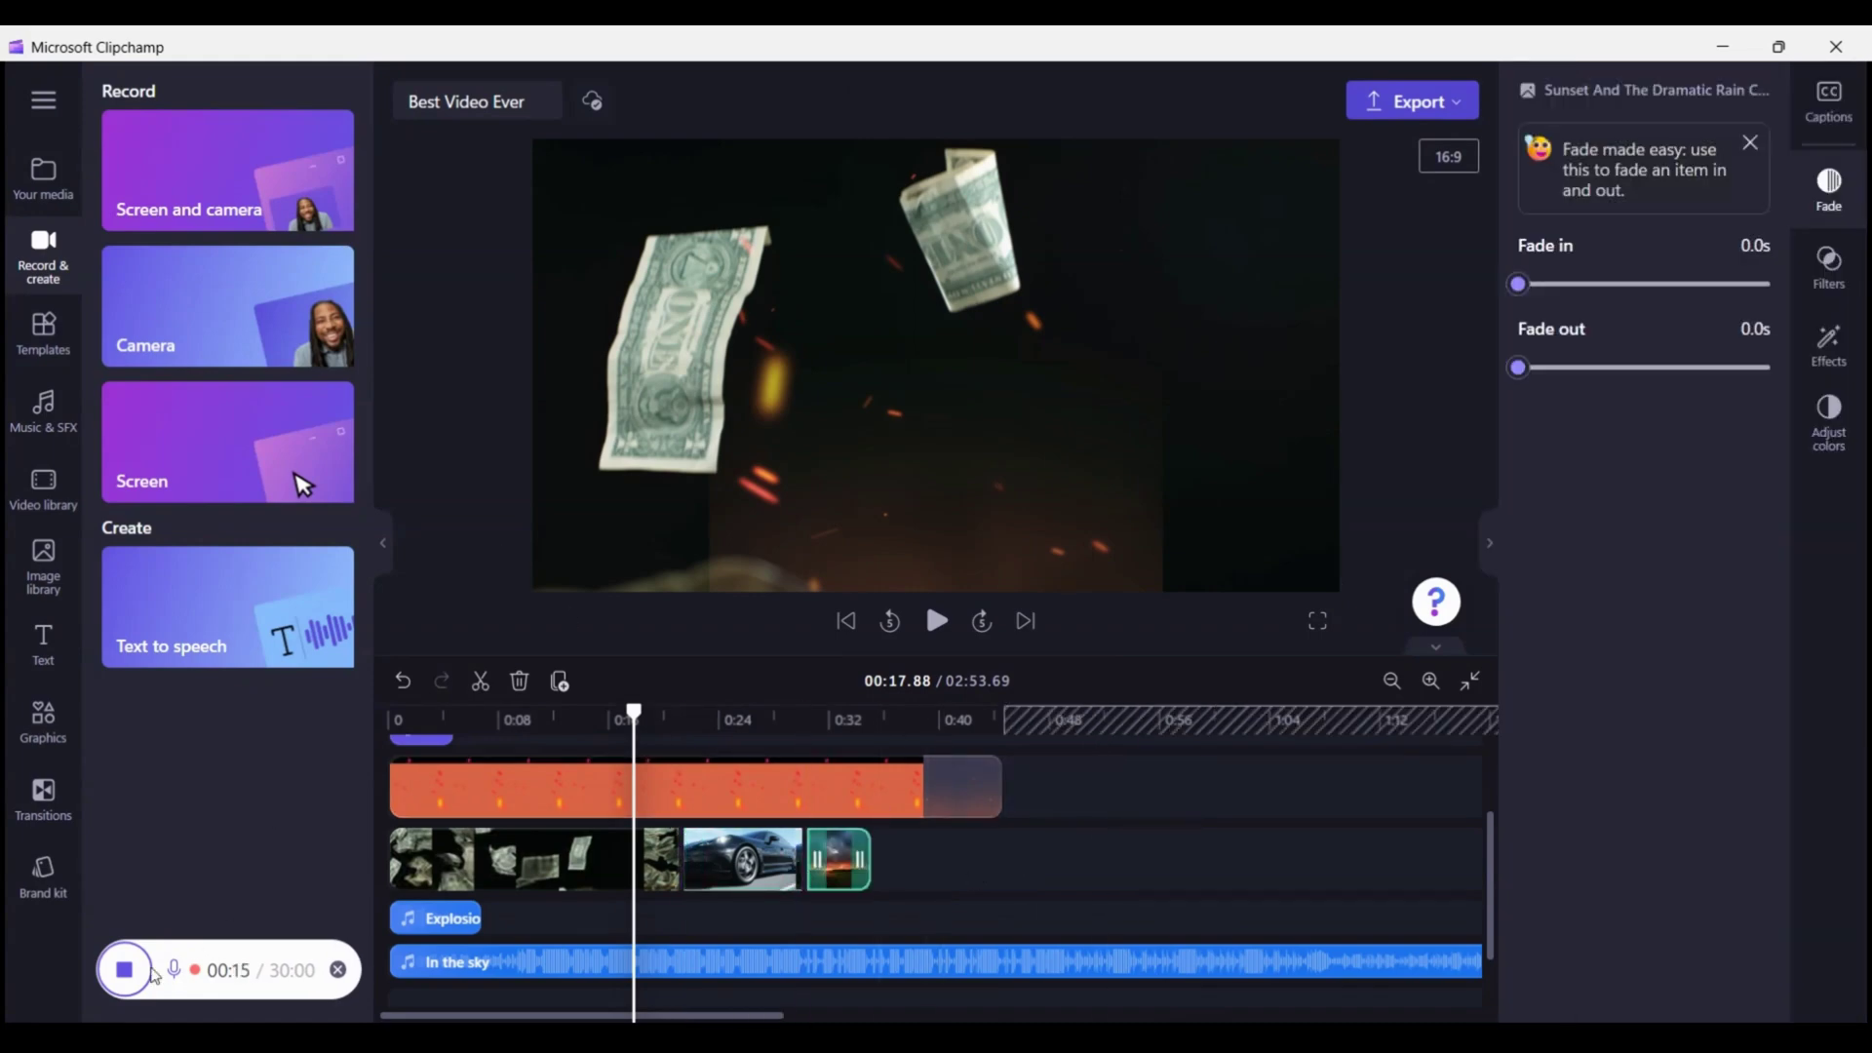
{"action": "left_click", "coordinate": [936, 621]}
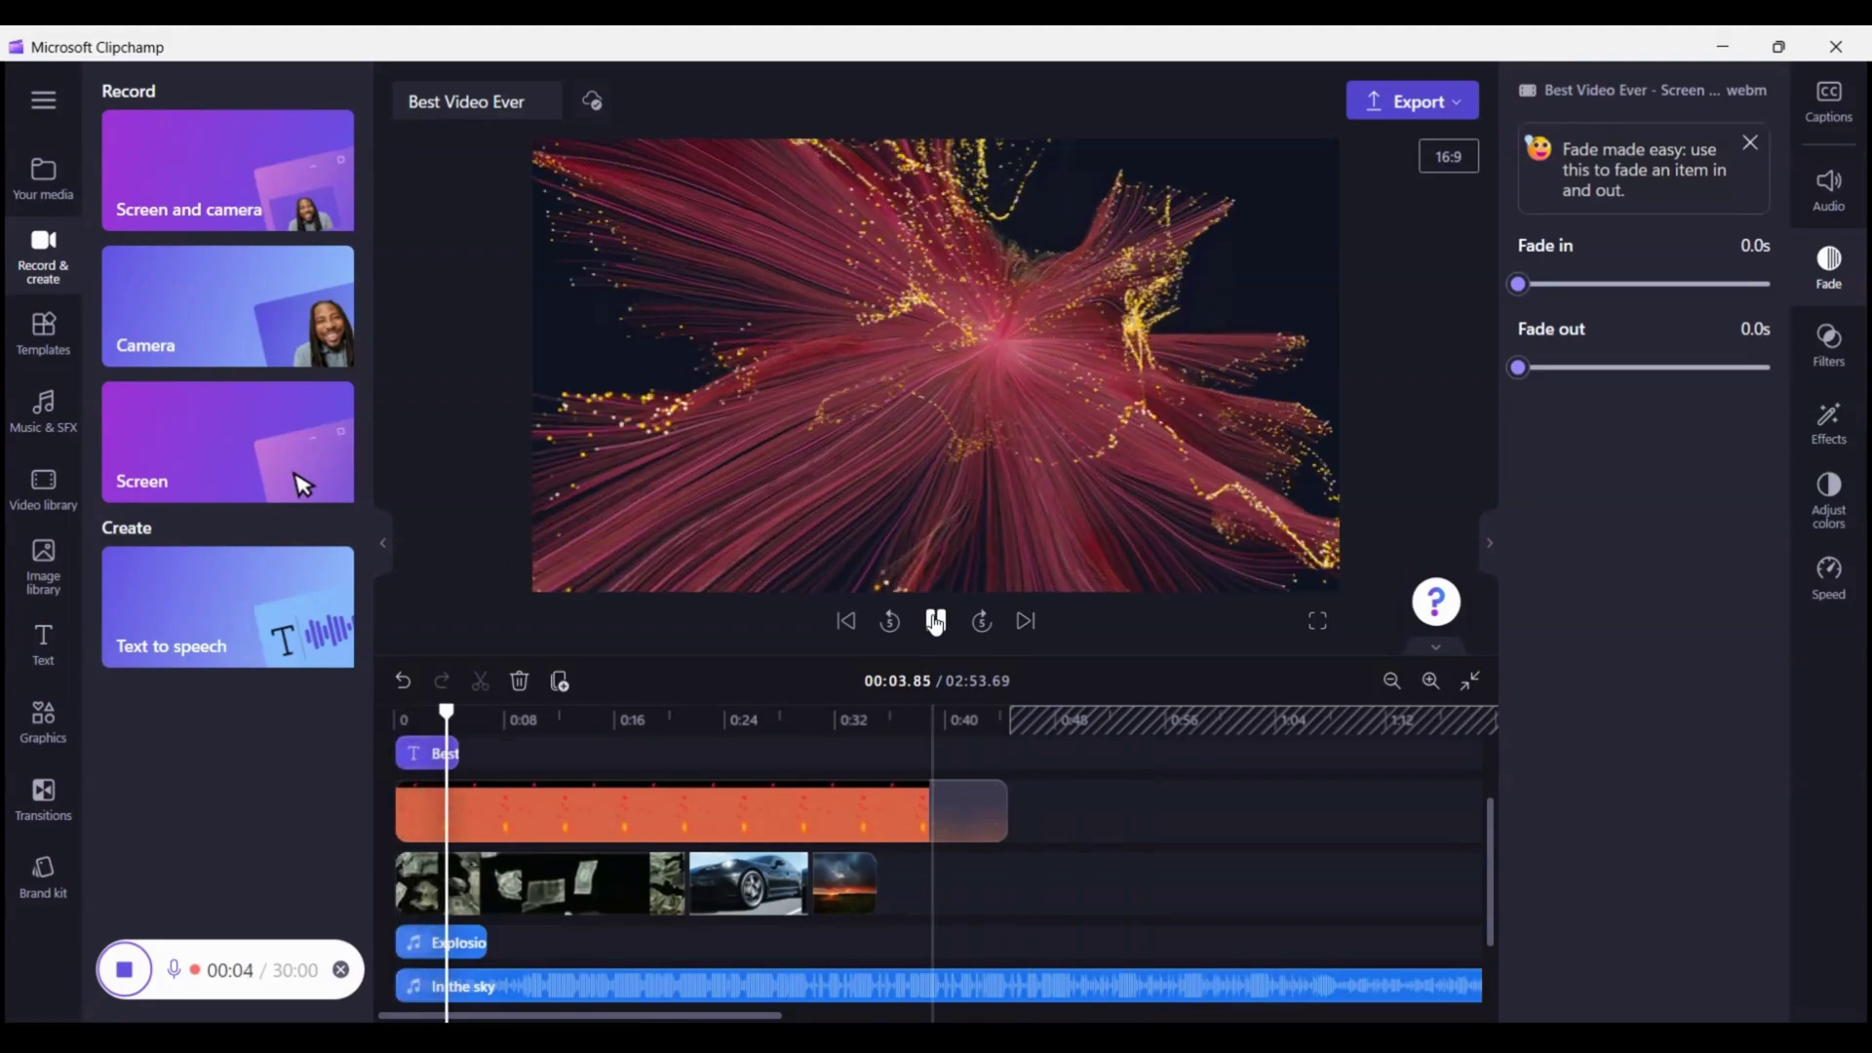
- Set the Embers overlay clip to Fill the frame, then replay the project from the start
{"action": "left_click", "coordinate": [936, 621]}
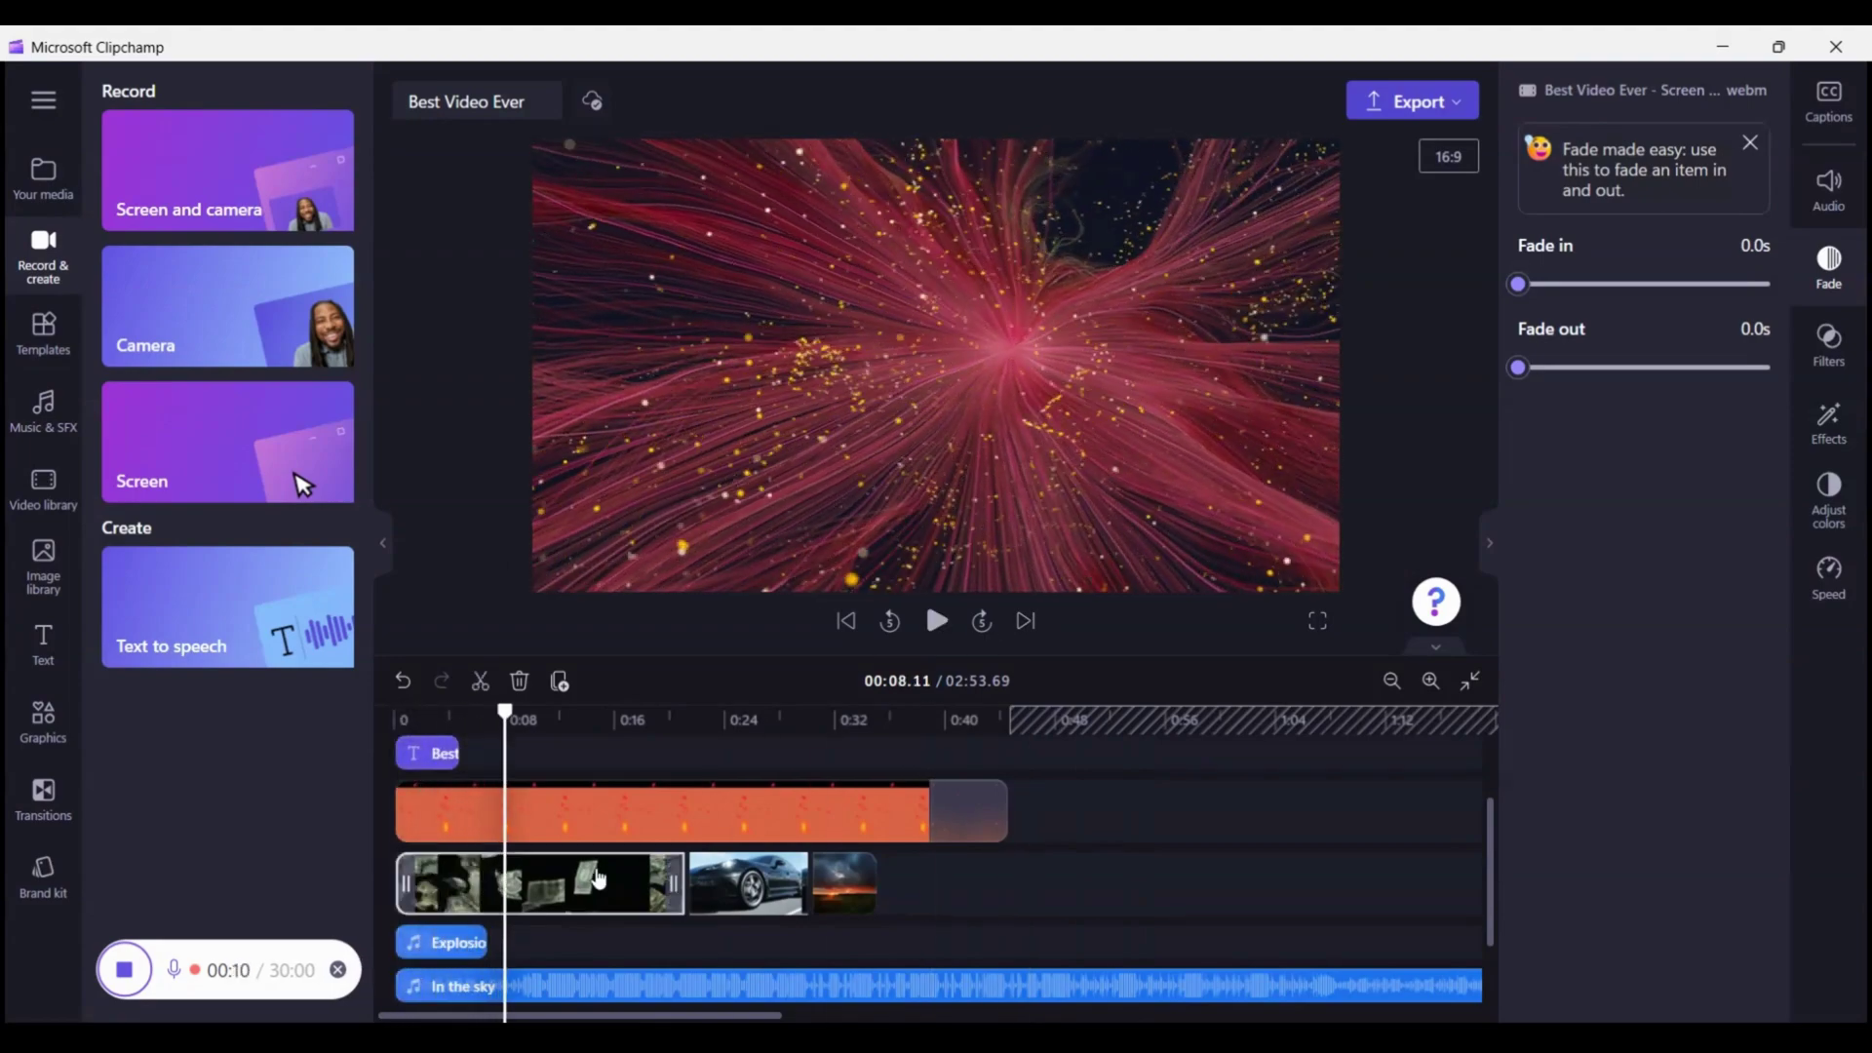
{"action": "left_click", "coordinate": [706, 805]}
{"action": "left_click", "coordinate": [734, 719]}
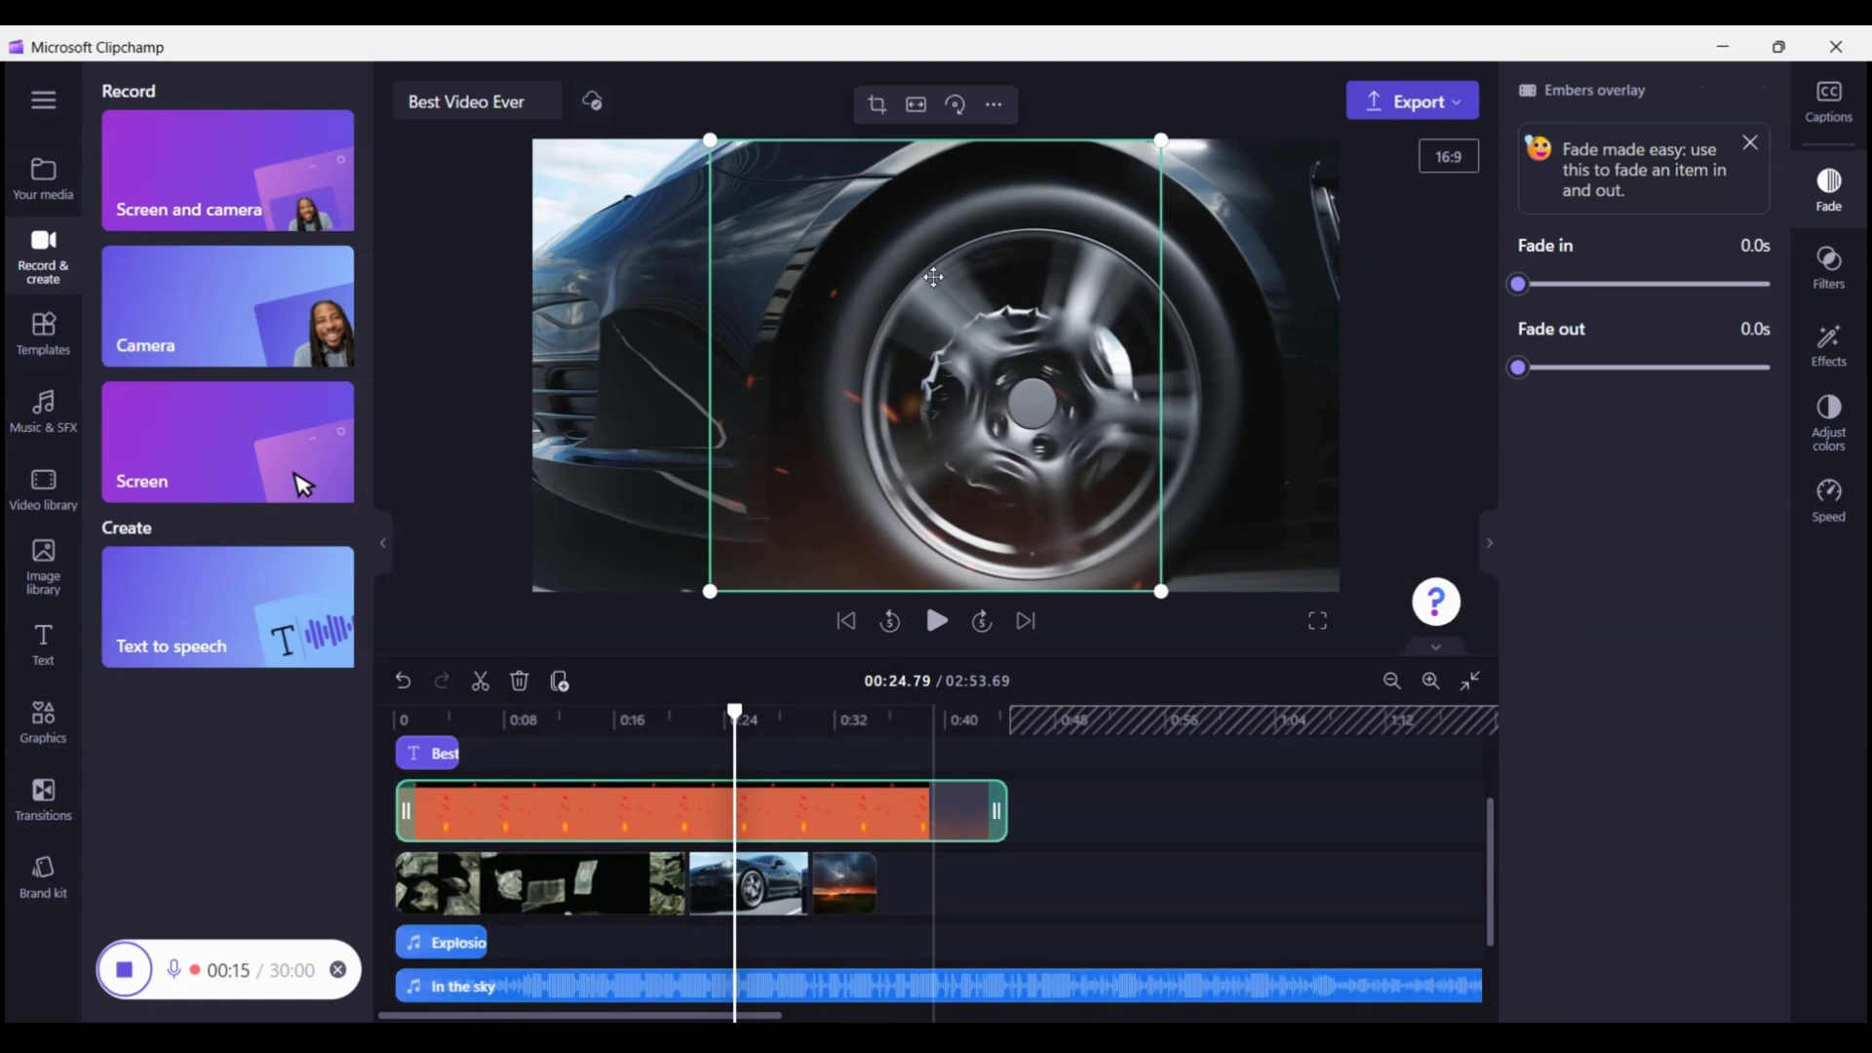
{"action": "left_click", "coordinate": [917, 106]}
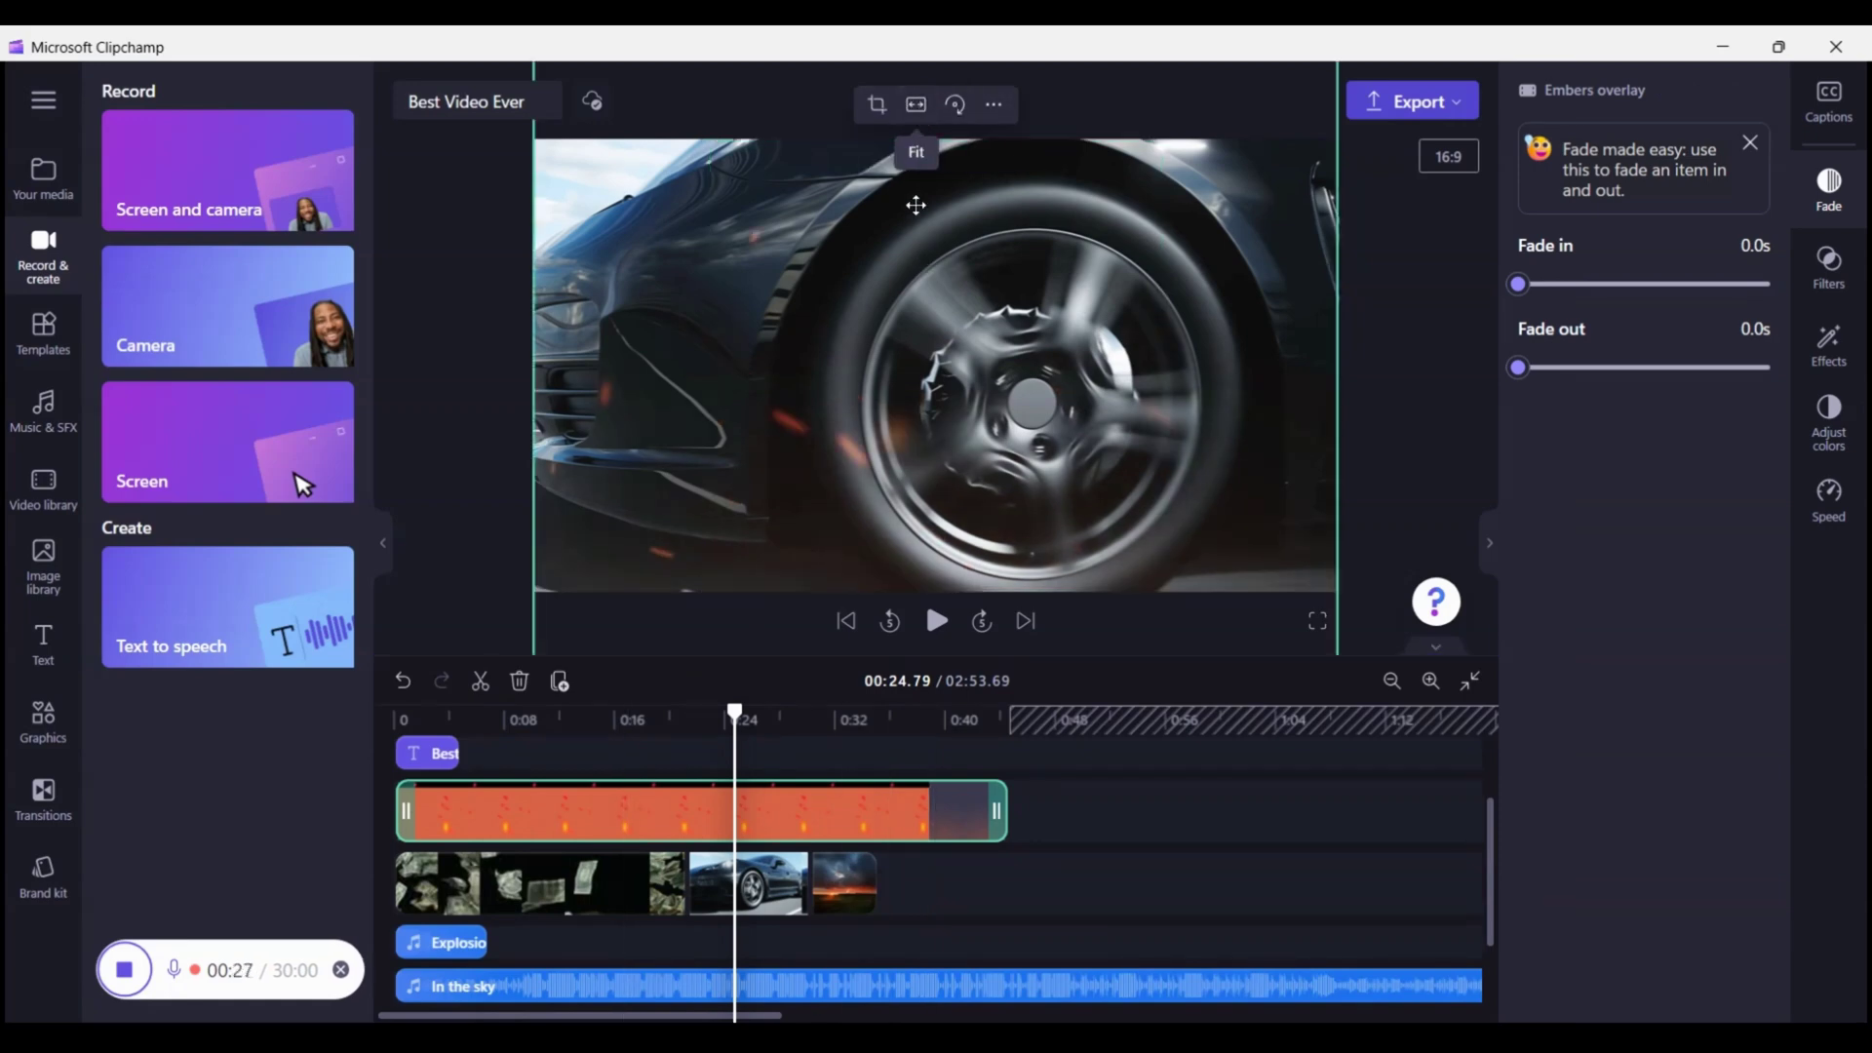
{"action": "left_click_drag", "start_coordinate": [915, 219], "coordinate": [897, 320]}
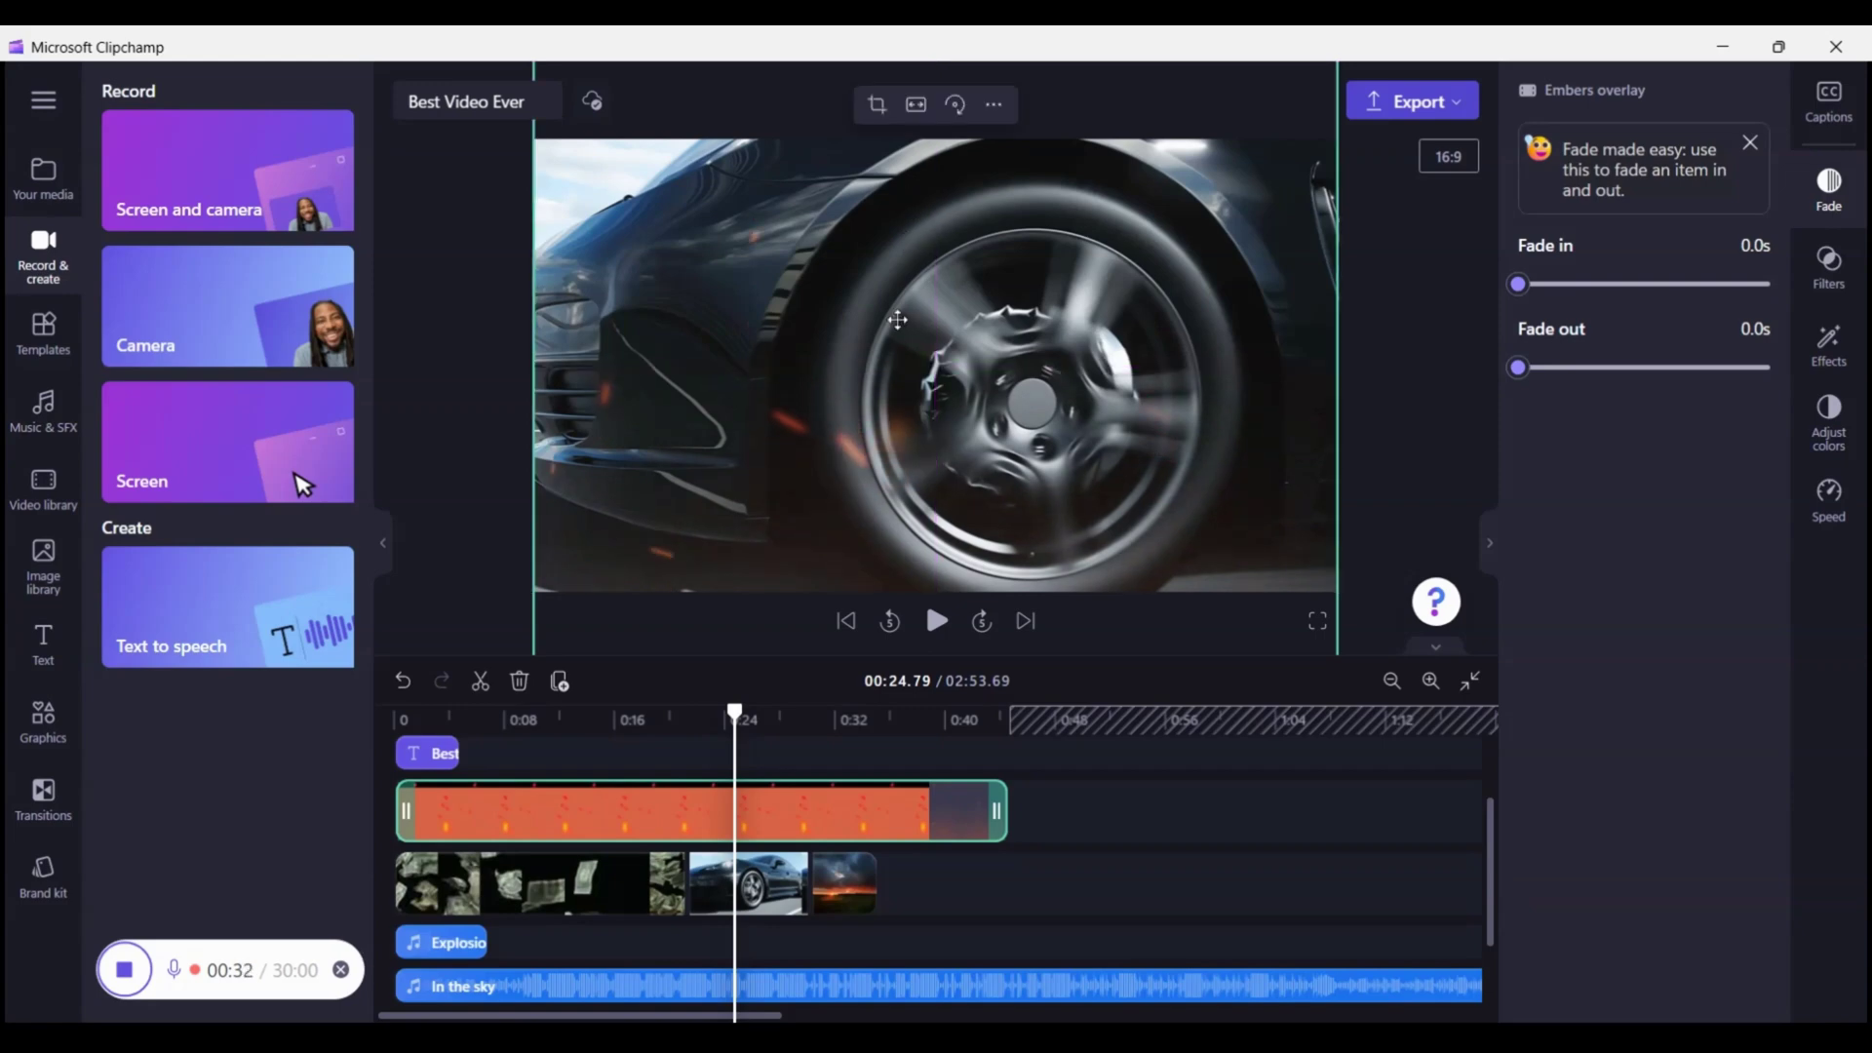
{"action": "key", "text": "Home"}
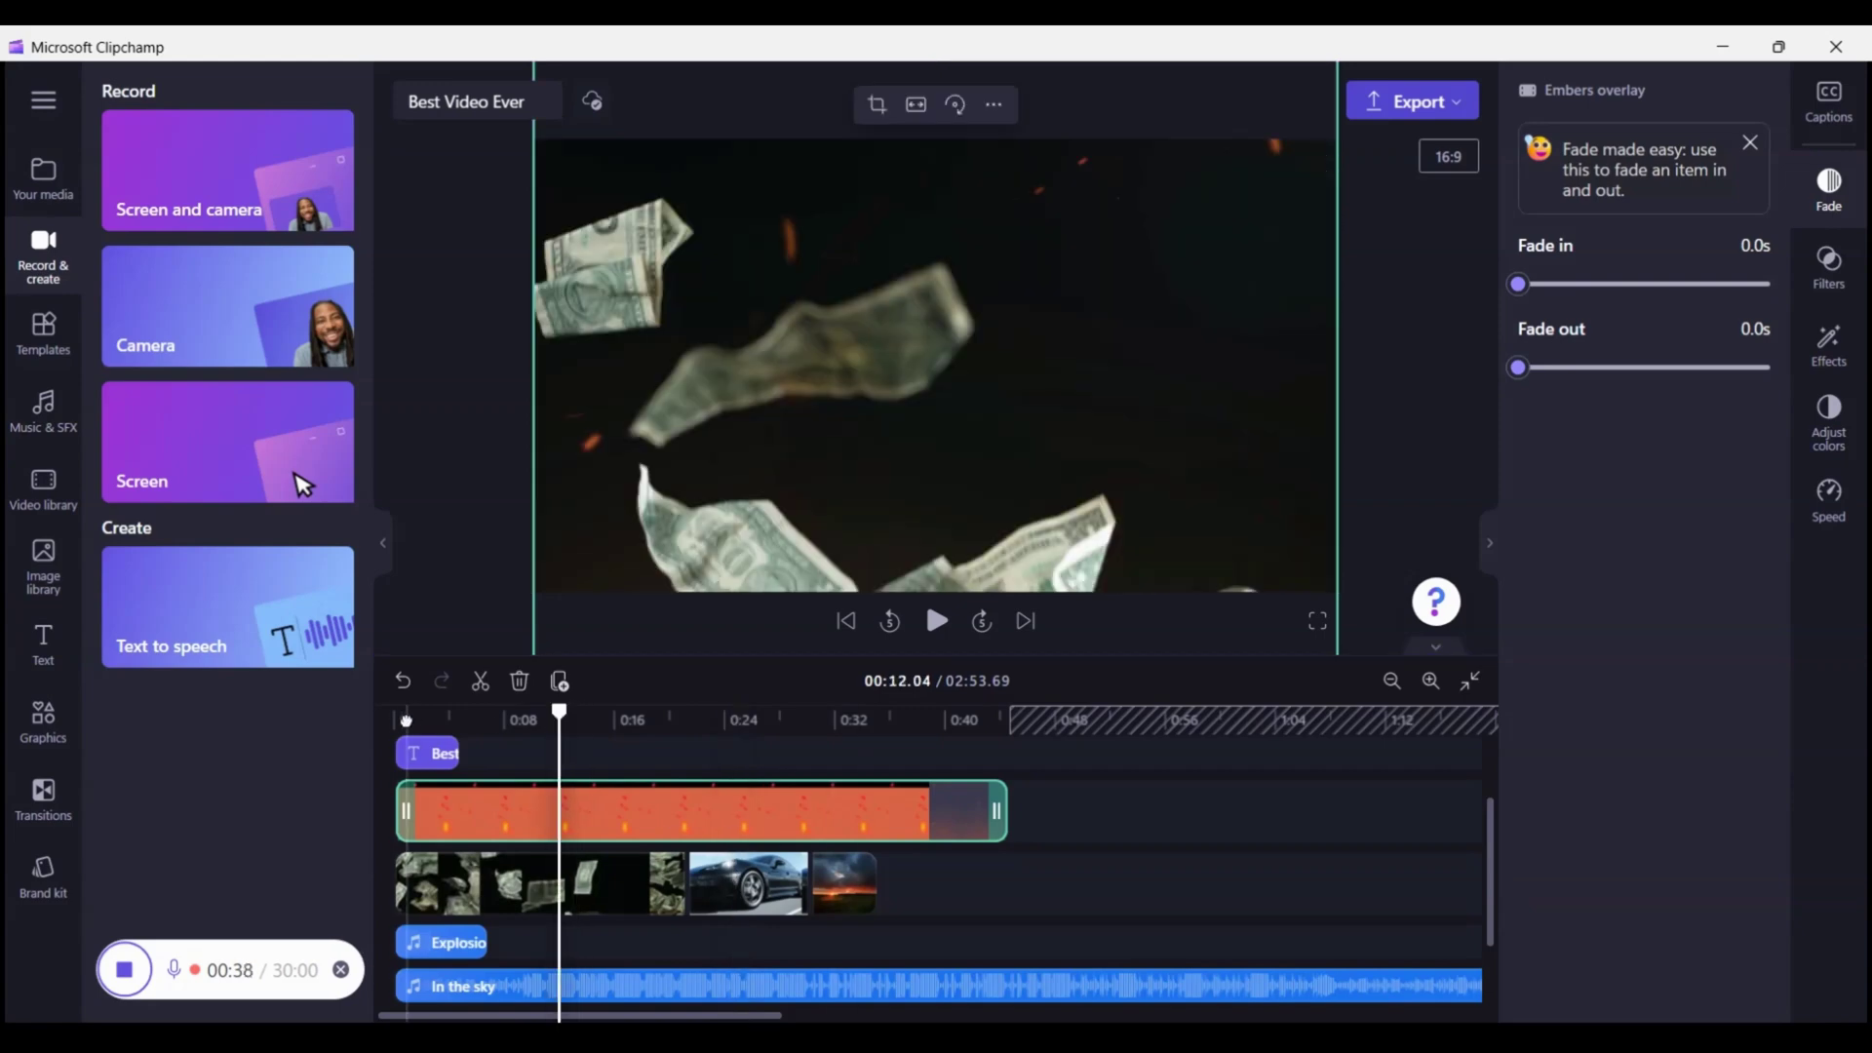
{"action": "key", "text": "space"}
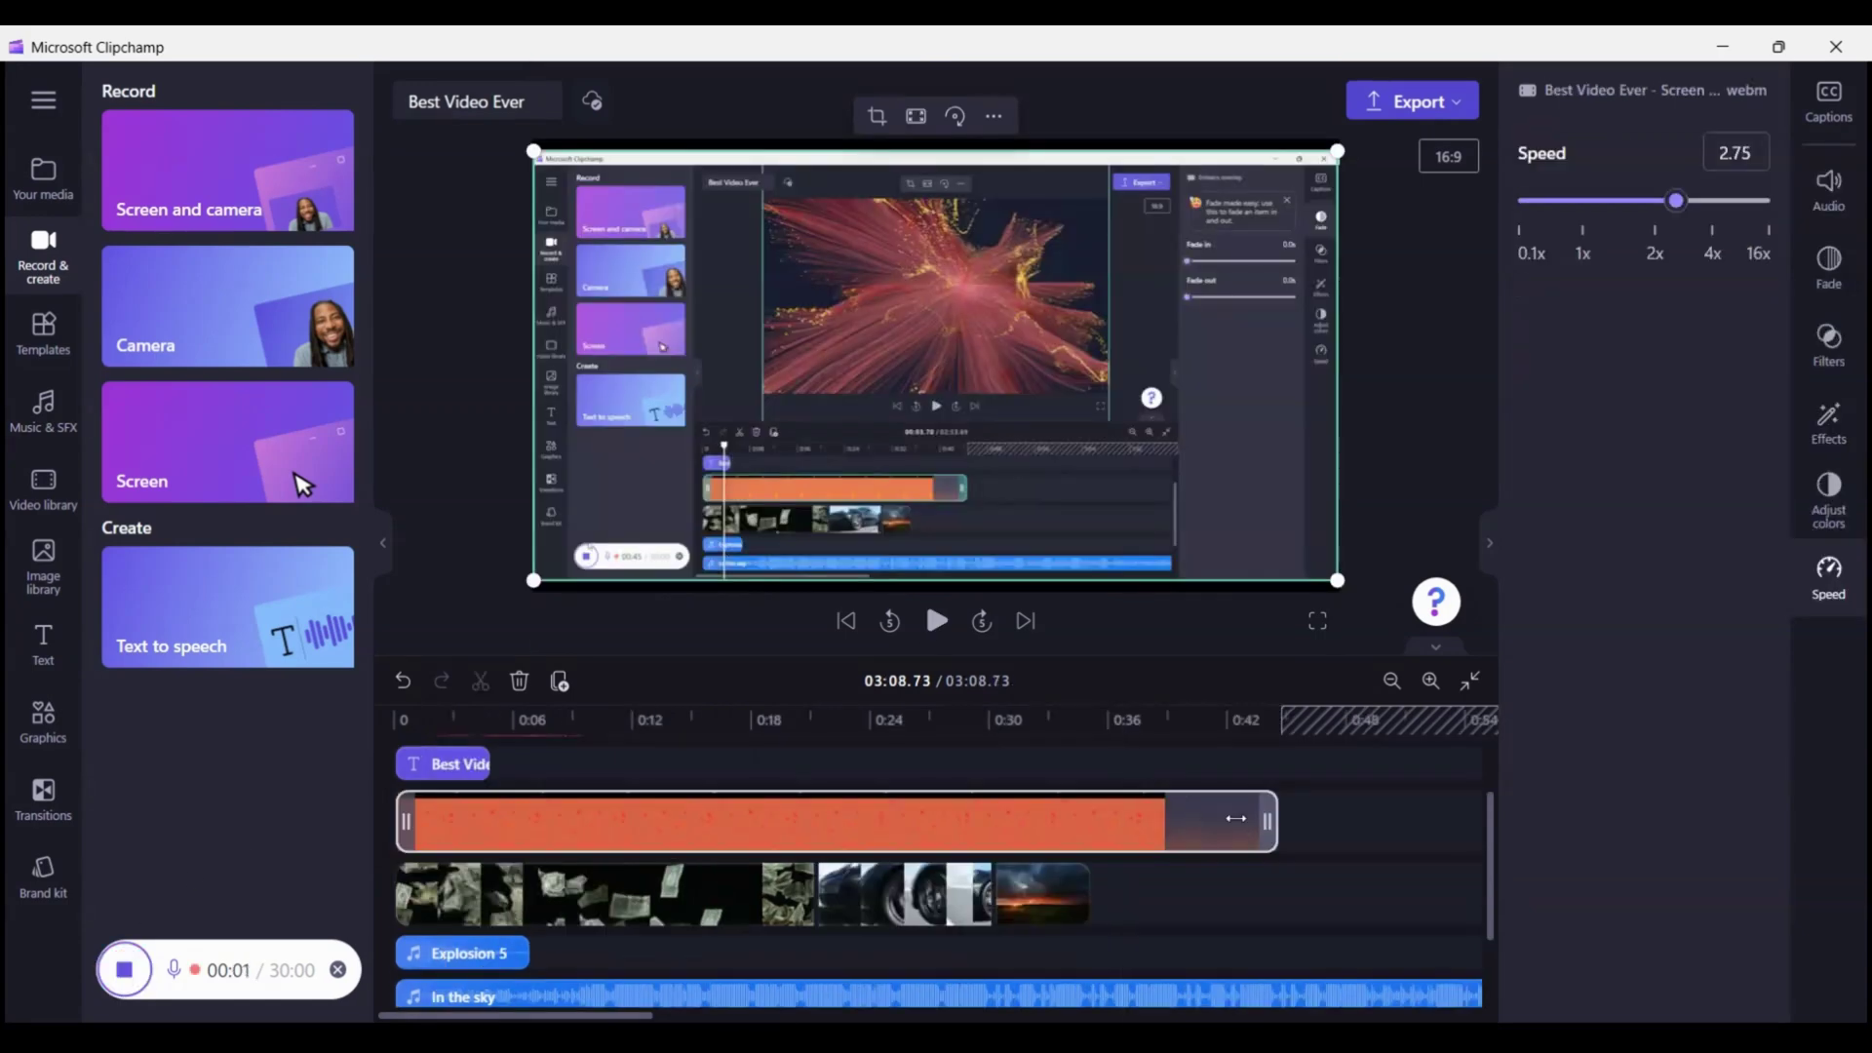
- Trim the embers overlay to end near 0:25 and move the sunset clip onto a new top track
{"action": "left_click_drag", "start_coordinate": [1235, 818], "coordinate": [862, 819]}
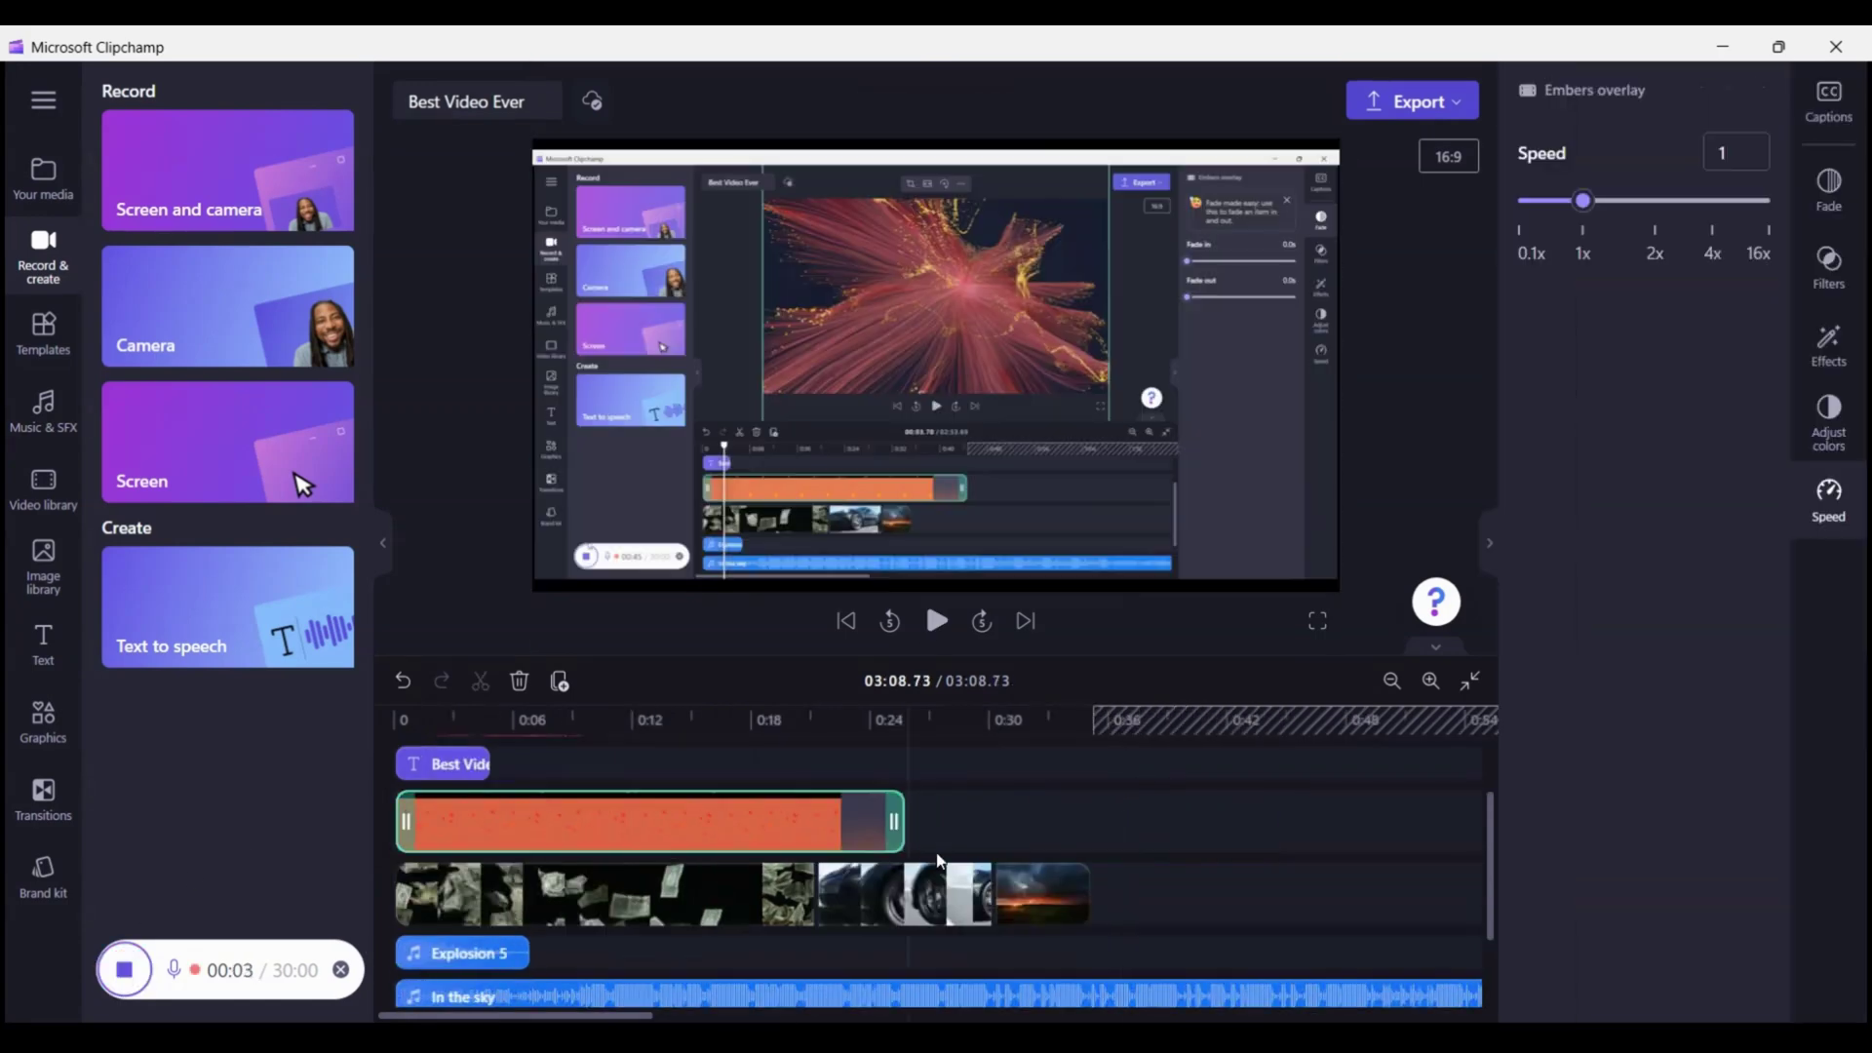
{"action": "left_click_drag", "start_coordinate": [1045, 893], "coordinate": [902, 810]}
{"action": "left_click", "coordinate": [581, 719]}
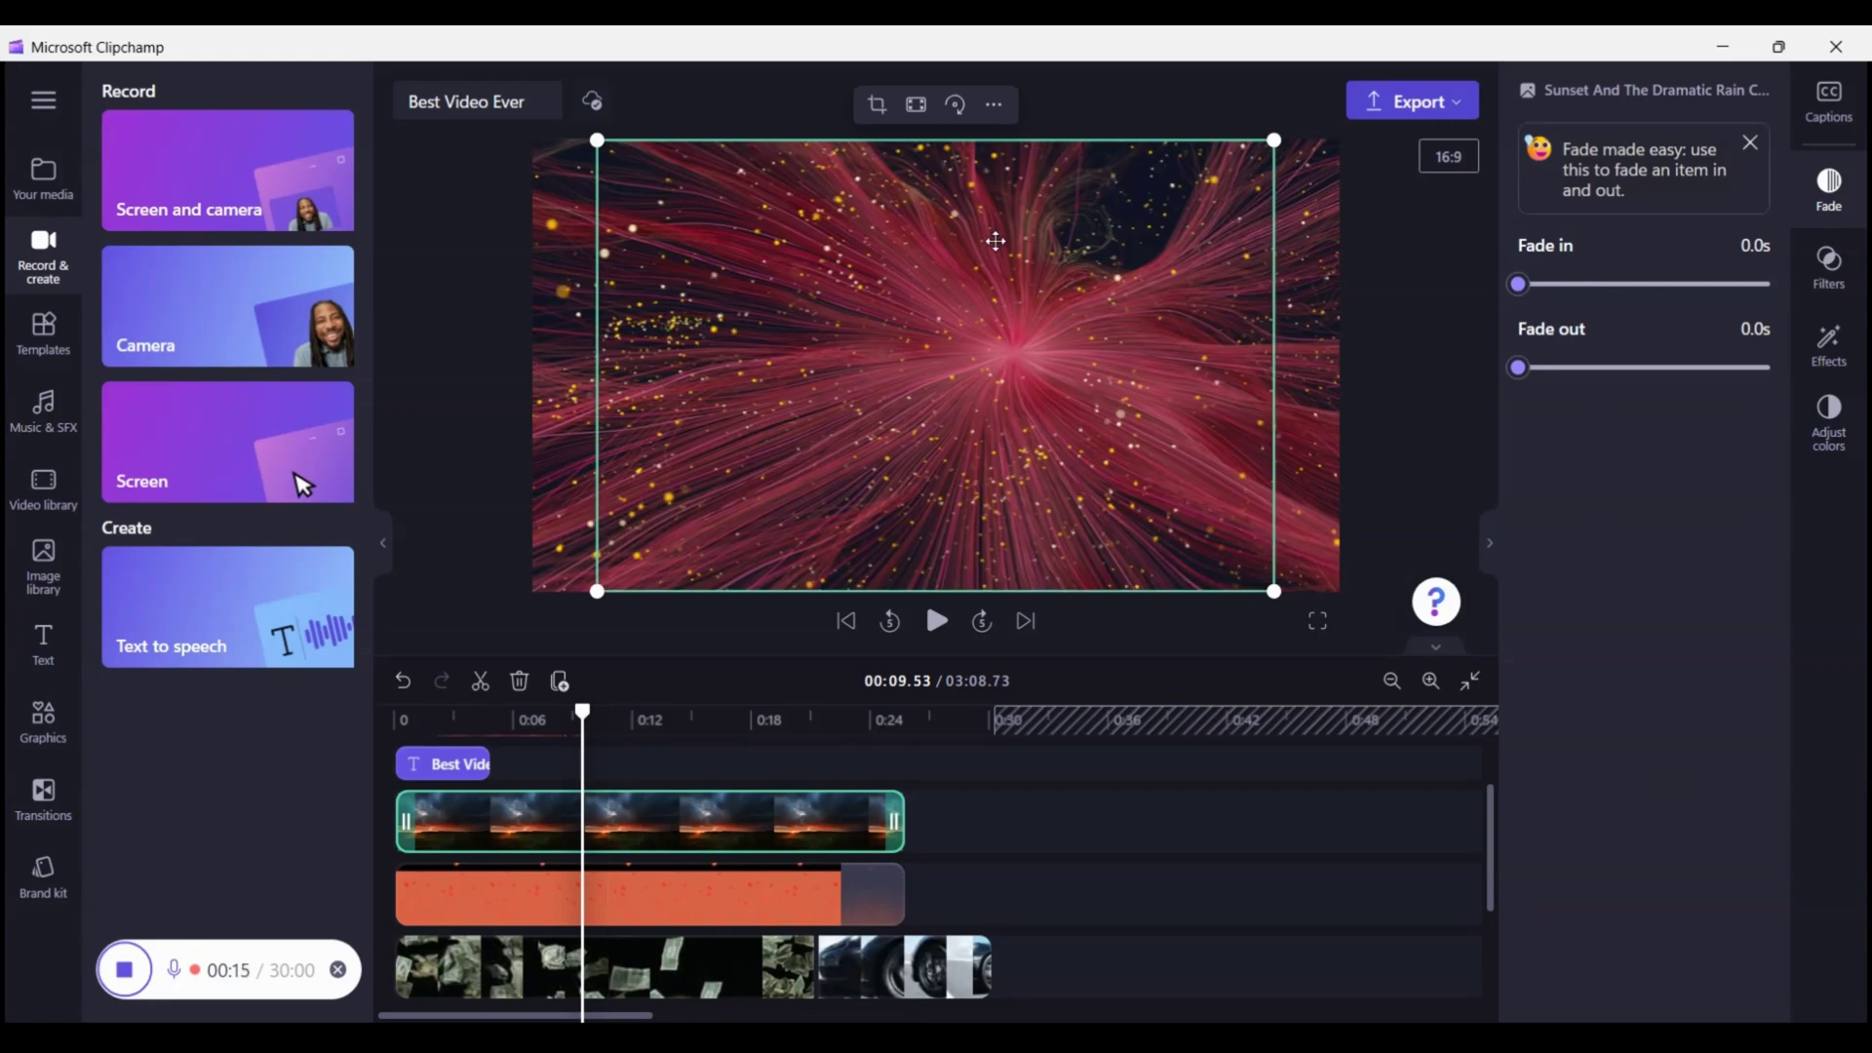
- Make the sunset clip fill the frame and play the project from 0:13.25
{"action": "left_click", "coordinate": [921, 113]}
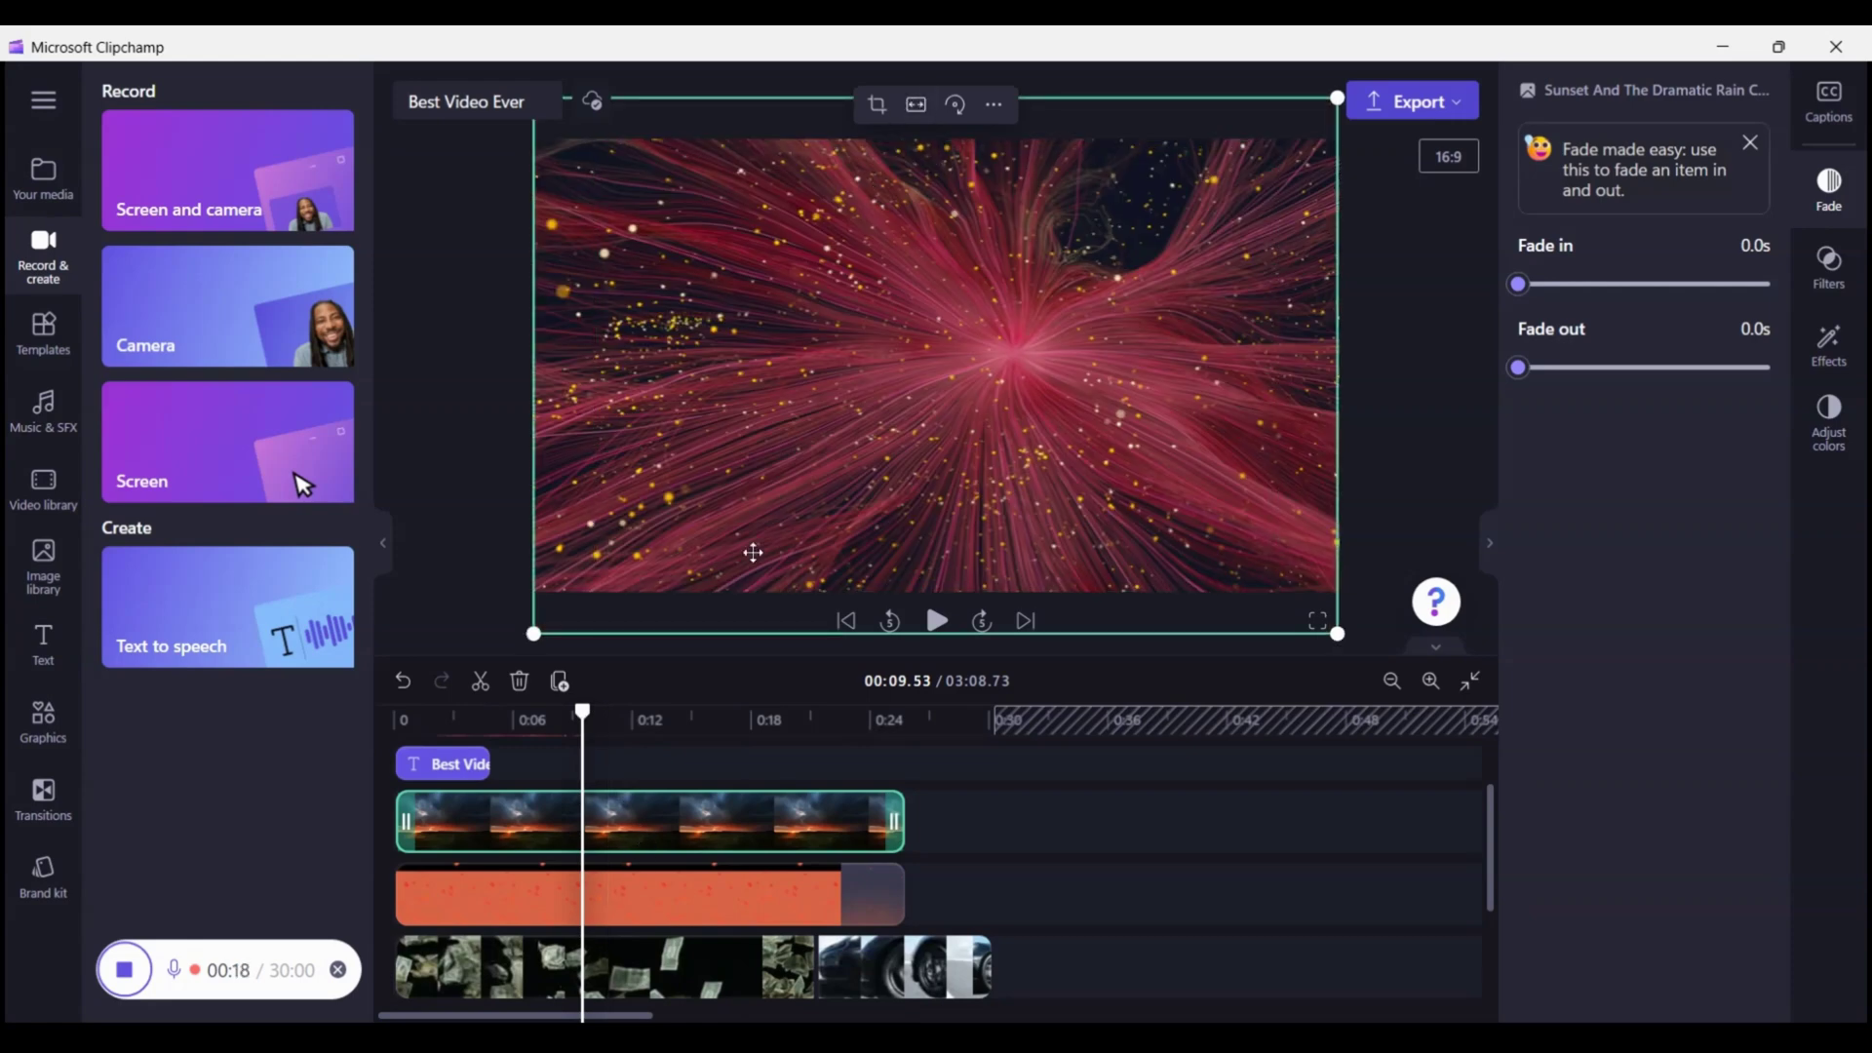
{"action": "scroll", "coordinate": [1488, 806], "scroll_direction": "up", "scroll_amount": 2}
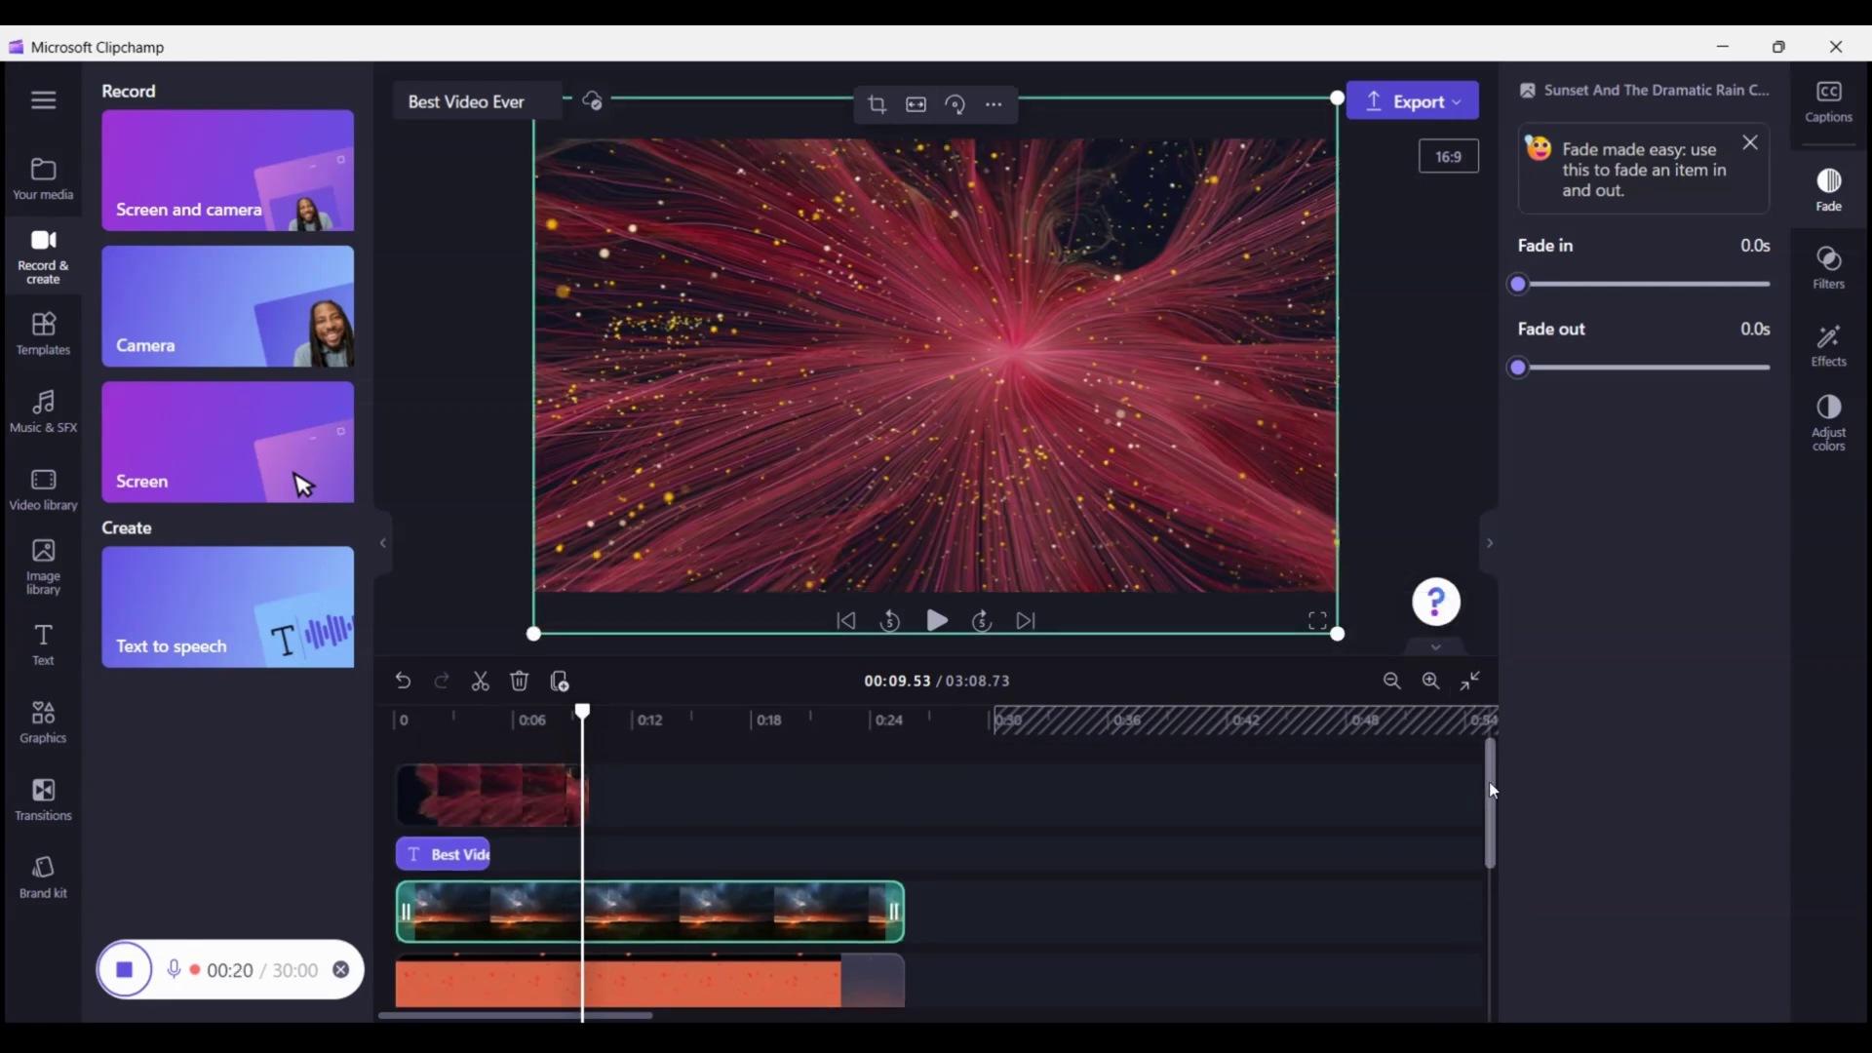
{"action": "scroll", "coordinate": [1489, 826], "scroll_direction": "down", "scroll_amount": 2}
{"action": "left_click", "coordinate": [655, 722]}
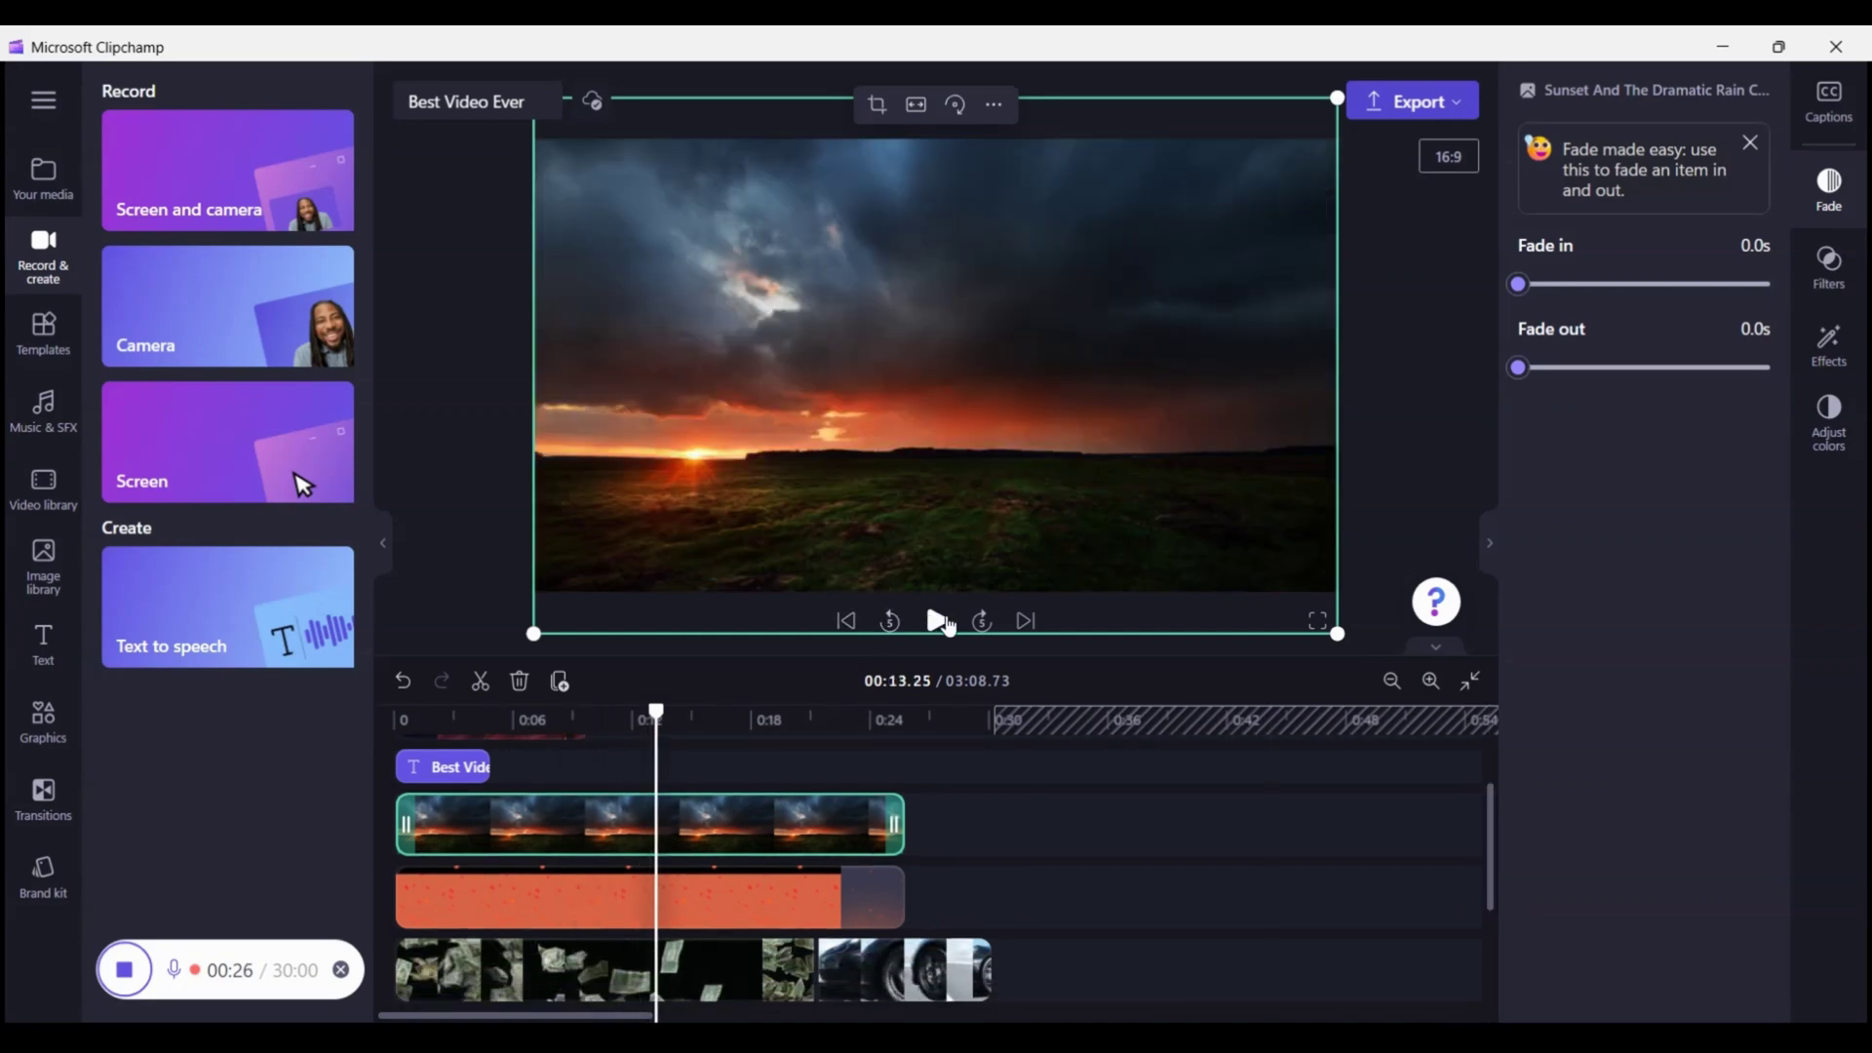
{"action": "left_click", "coordinate": [940, 621]}
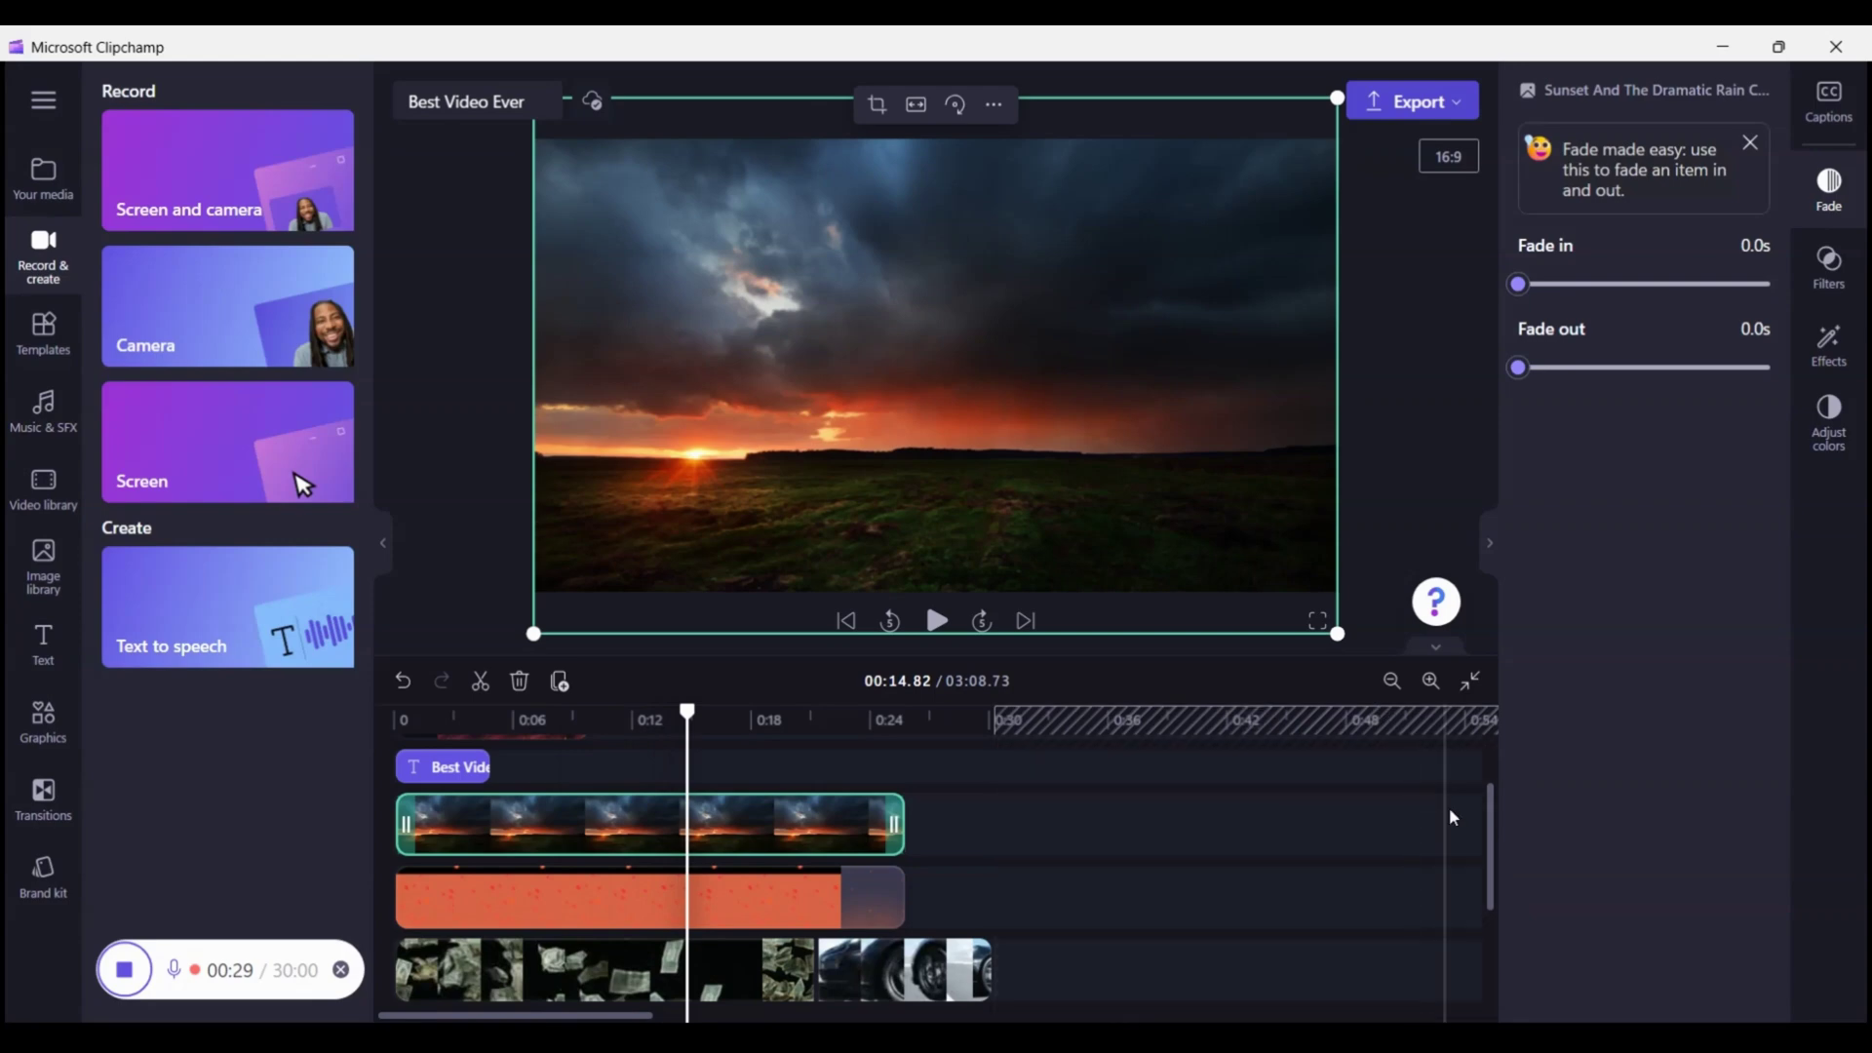
{"action": "scroll", "coordinate": [1489, 827], "scroll_direction": "up", "scroll_amount": 2}
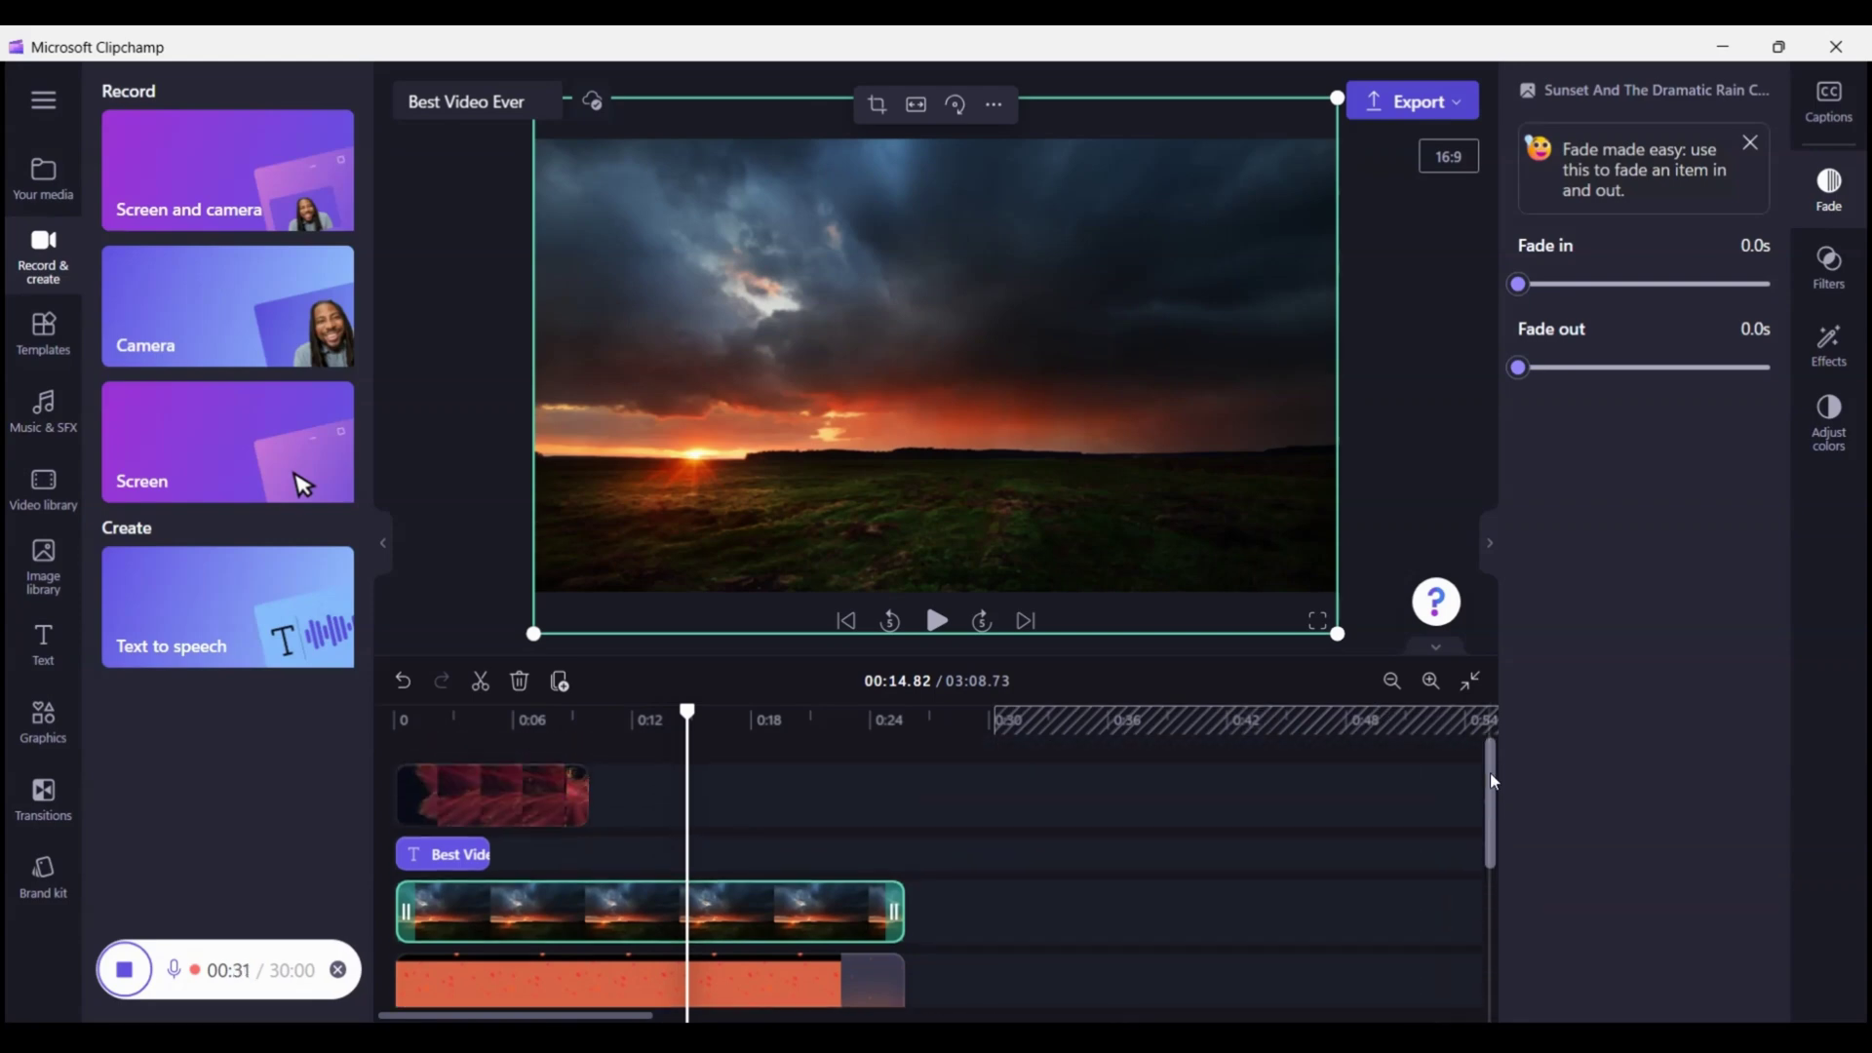
- Set the particle clip to 0.4x speed with a 2.0 s fade-in
{"action": "left_click", "coordinate": [503, 814]}
{"action": "left_click", "coordinate": [1821, 502]}
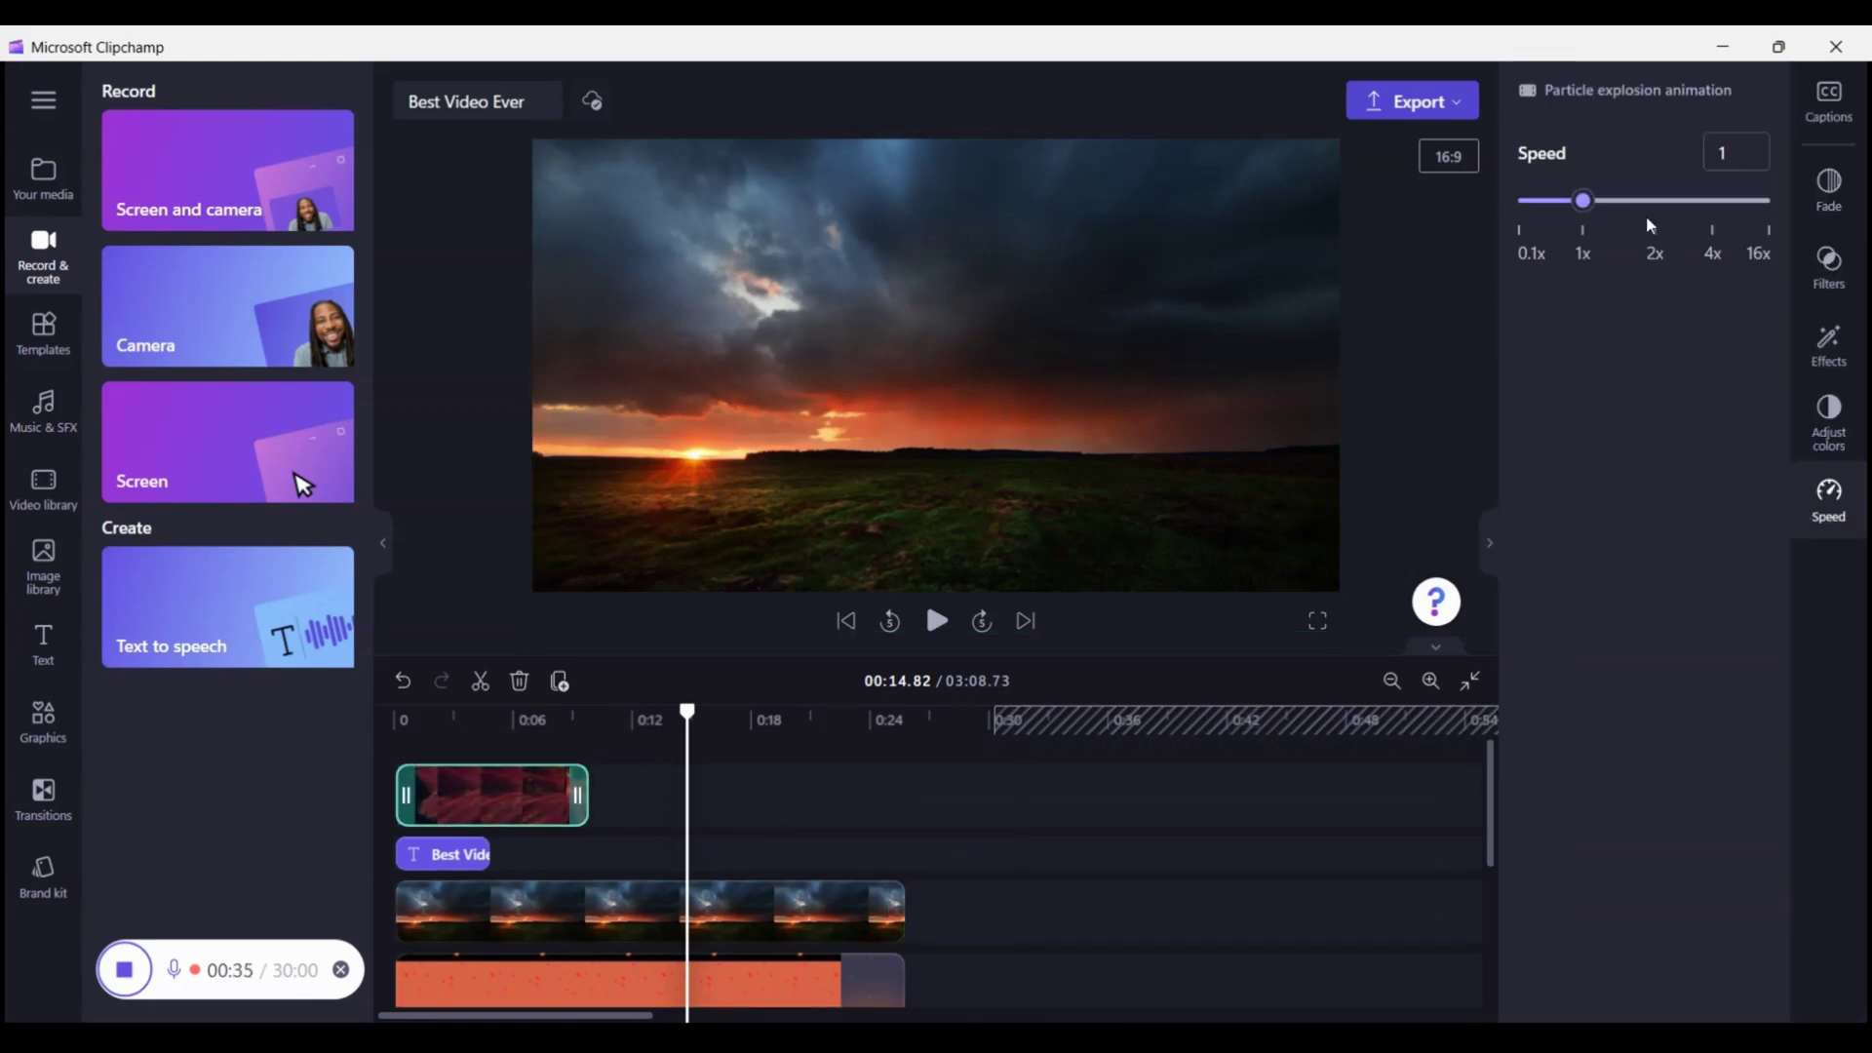
{"action": "left_click", "coordinate": [1547, 202]}
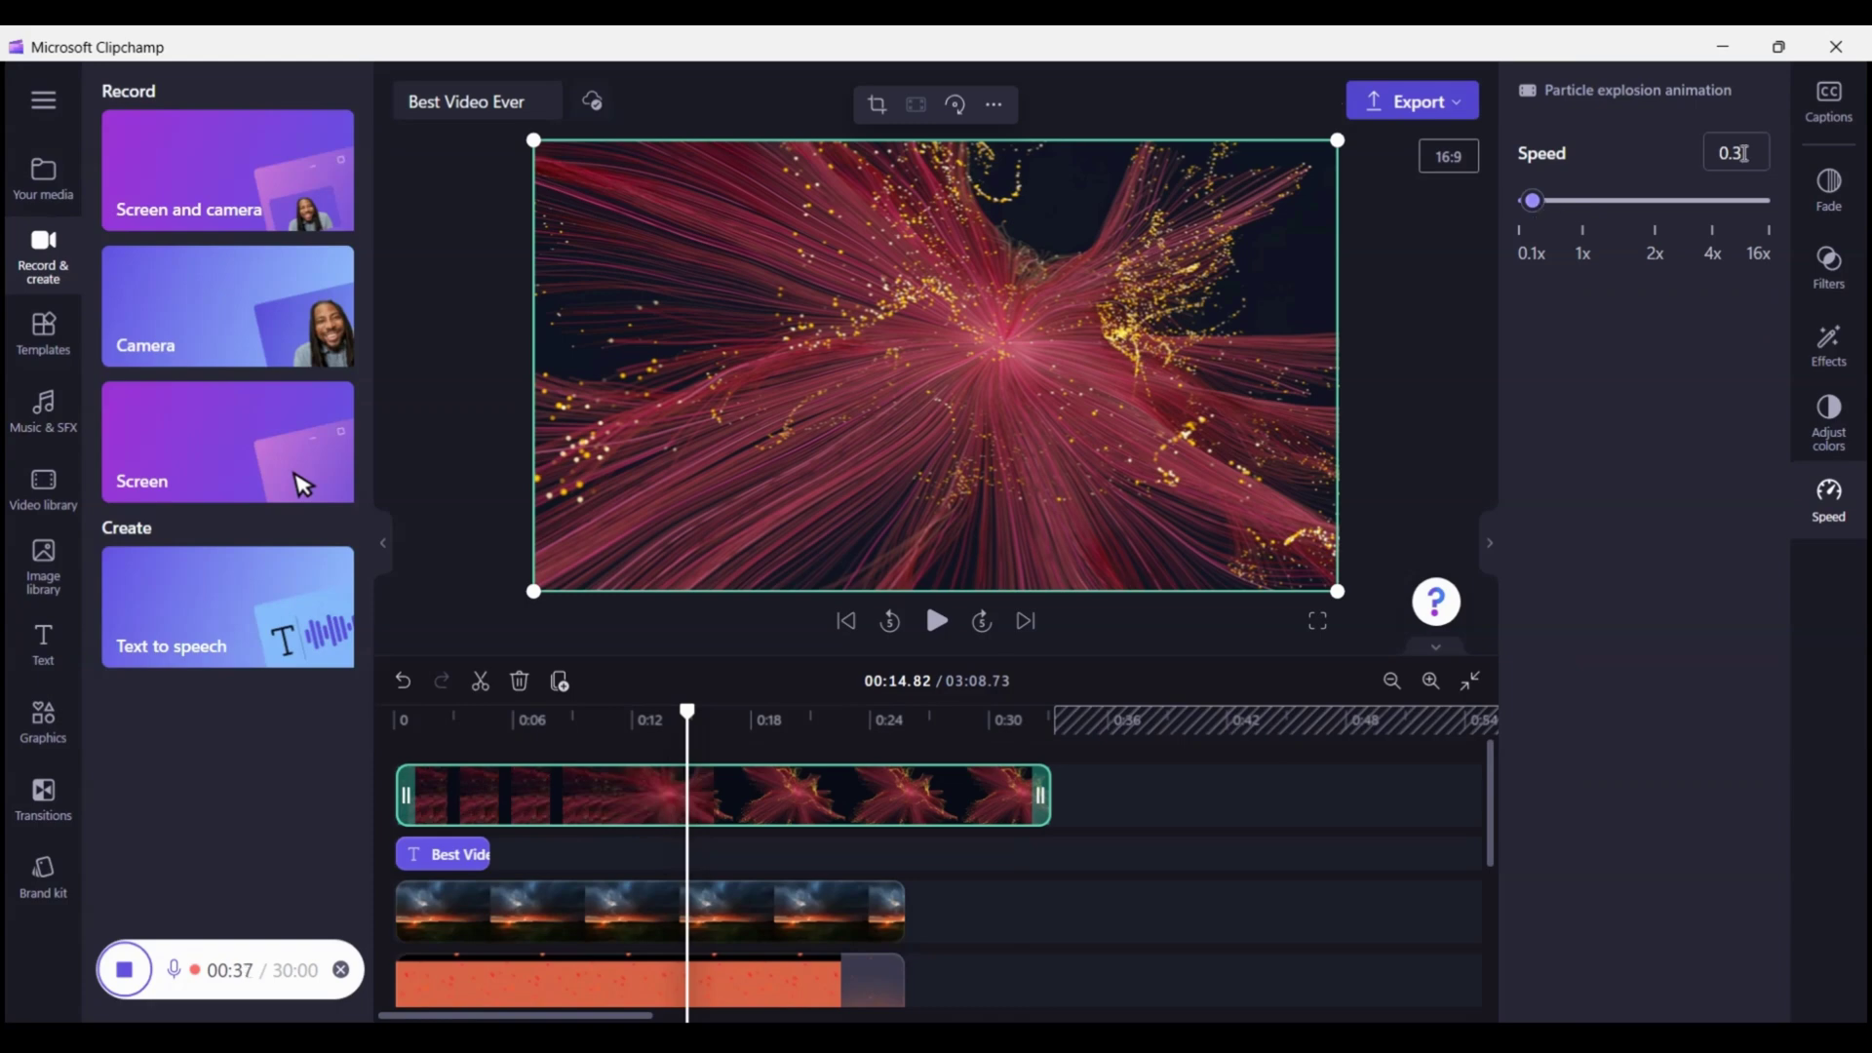
{"action": "key", "text": "Return"}
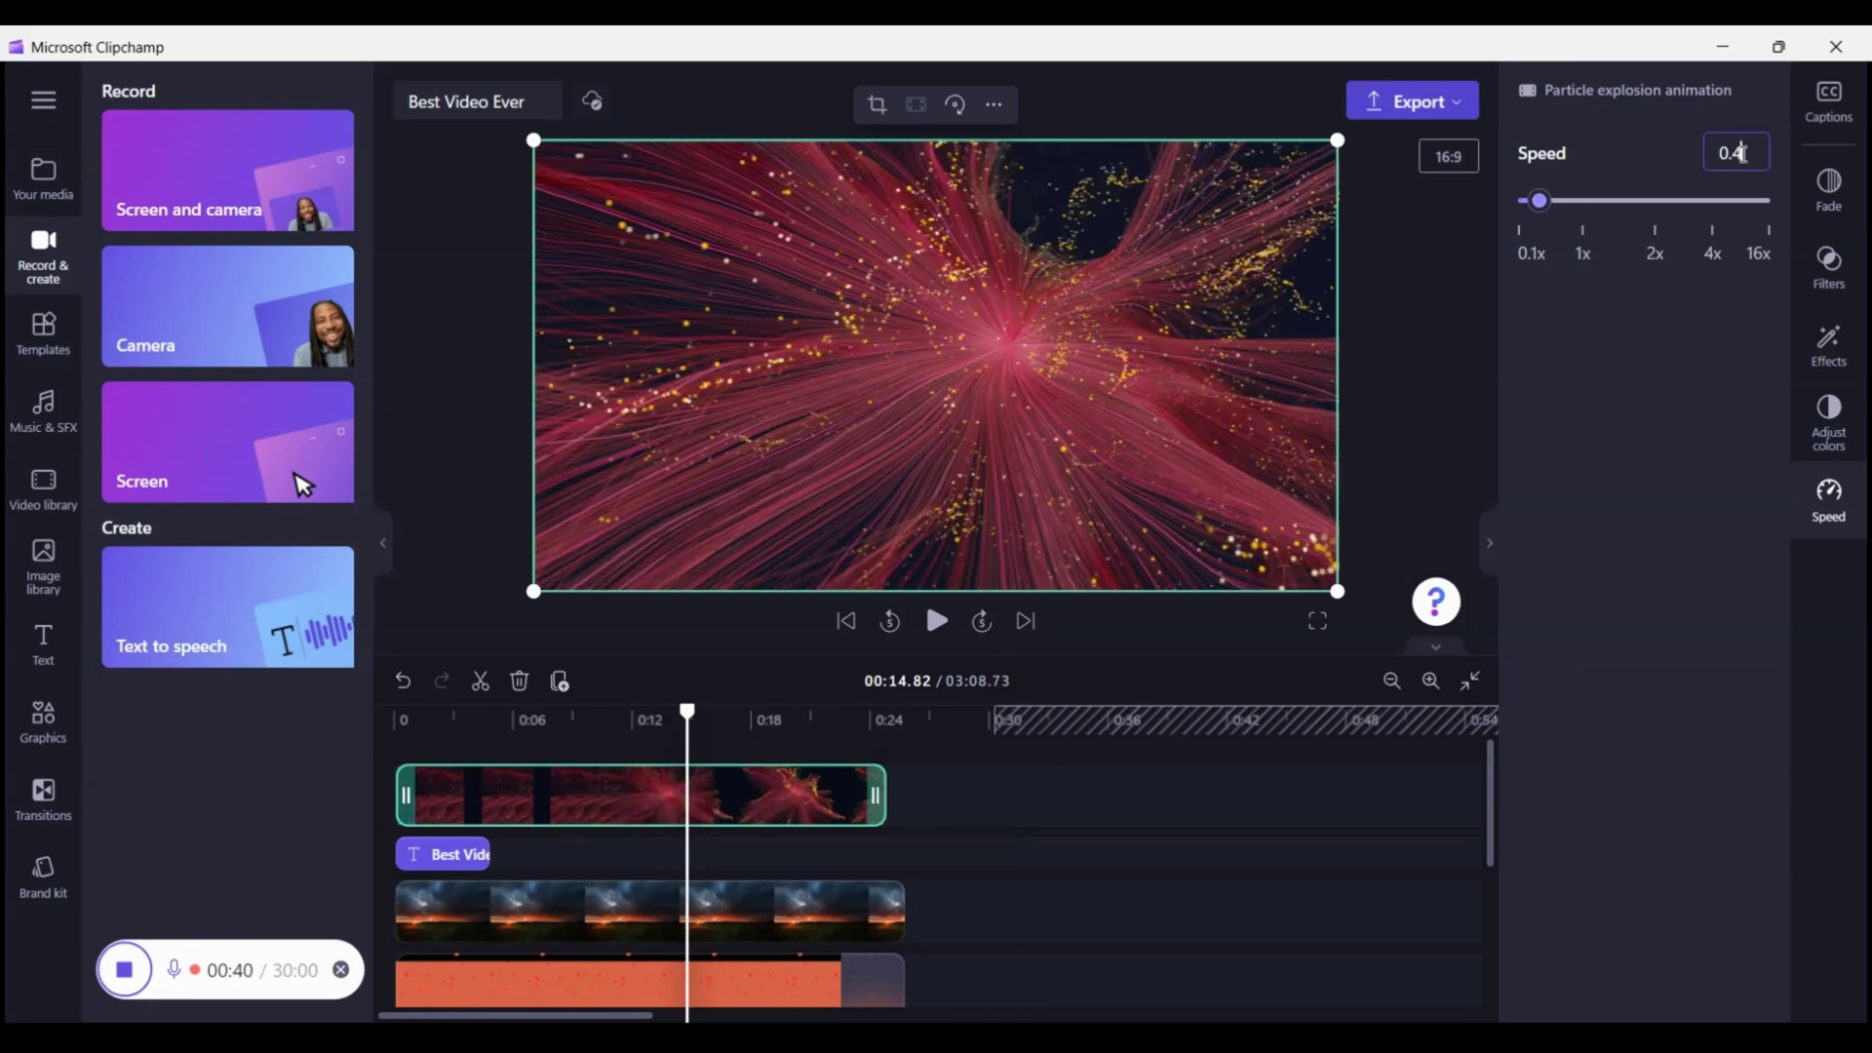
{"action": "left_click", "coordinate": [1838, 214]}
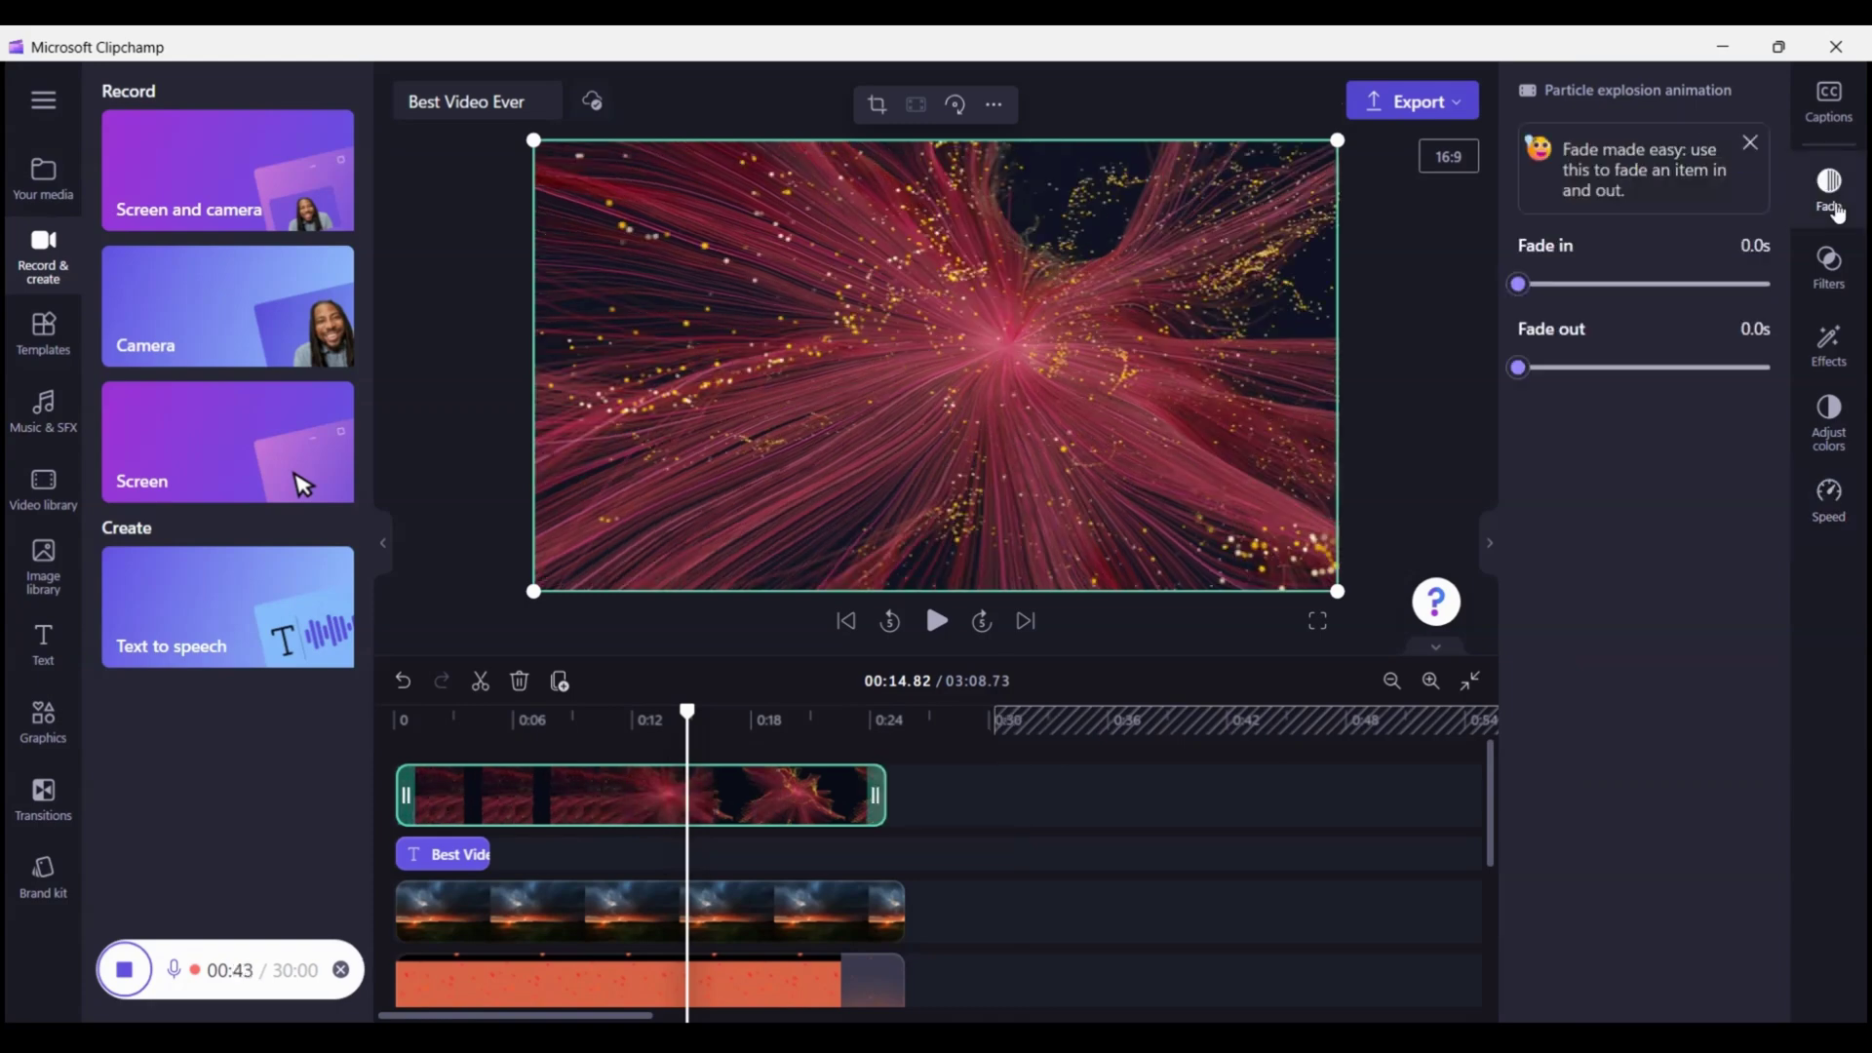
{"action": "left_click_drag", "start_coordinate": [1517, 285], "coordinate": [1772, 285]}
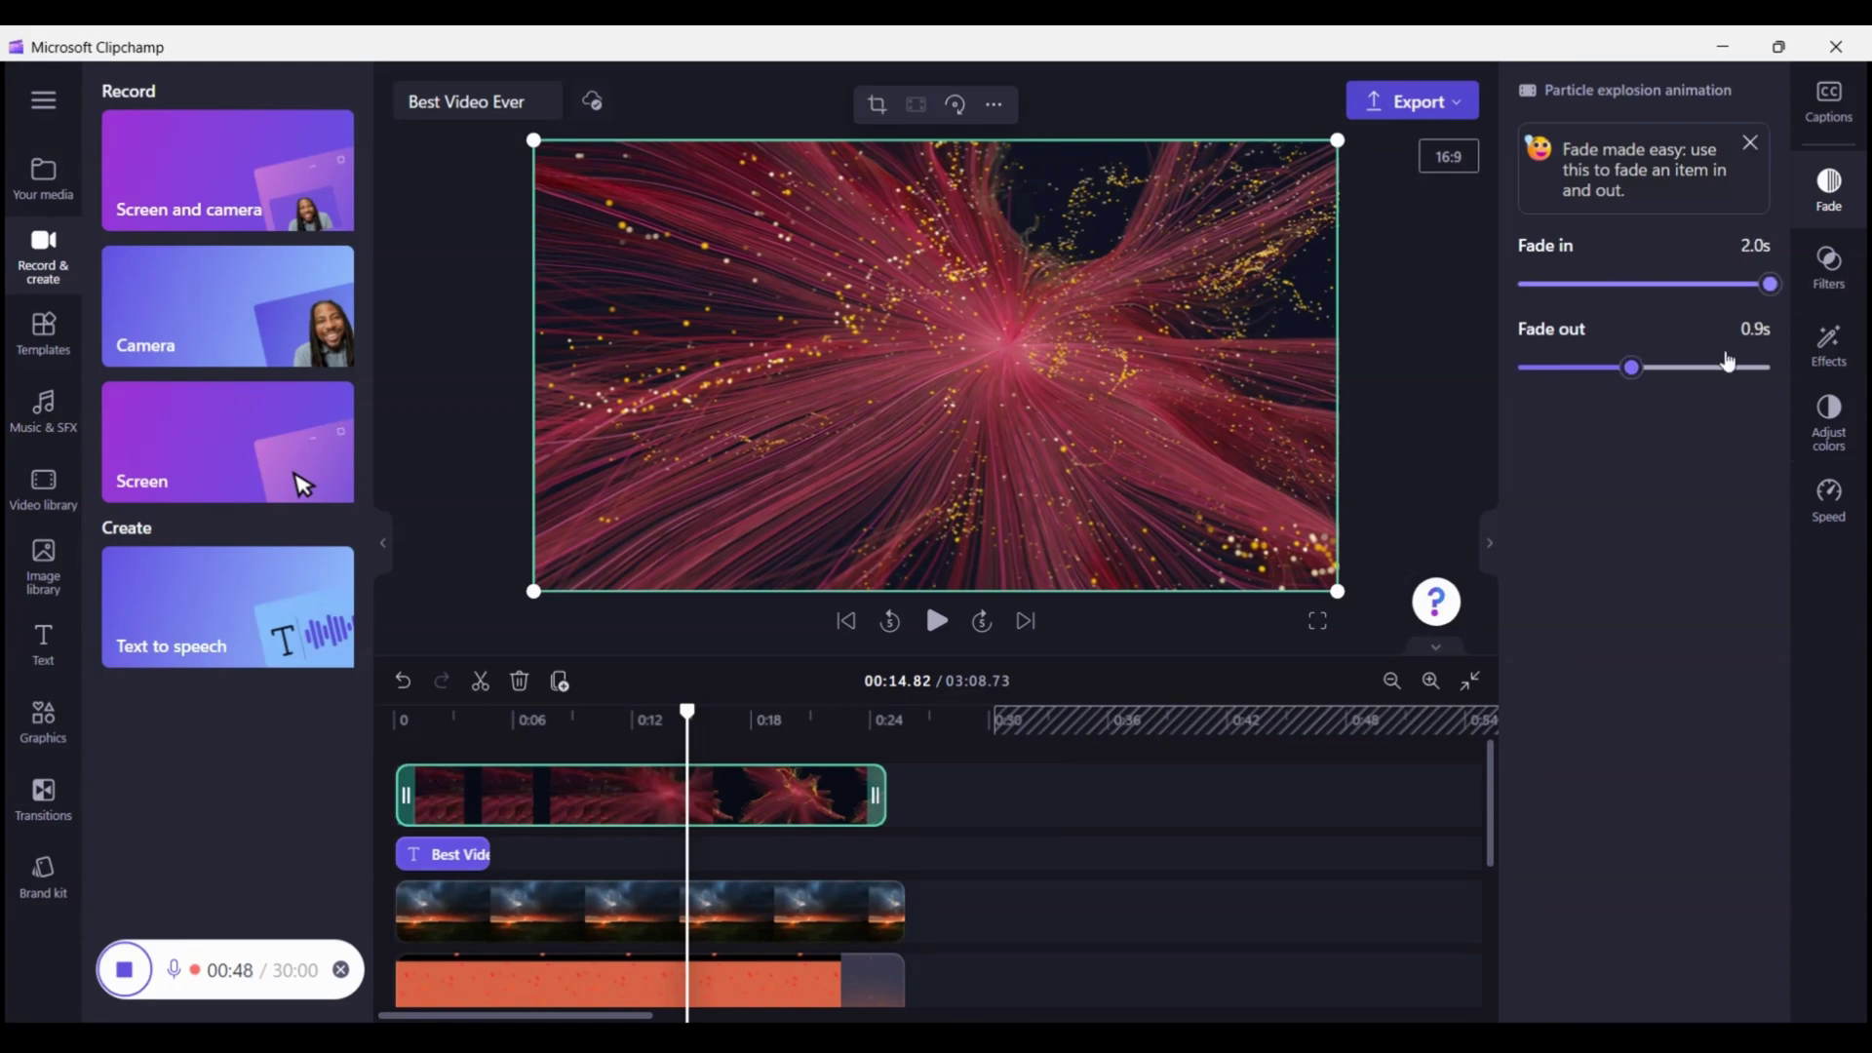
- Give the sunset clip a 2.0 s fade-out and move the car clip up to its own track
{"action": "left_click", "coordinate": [598, 912]}
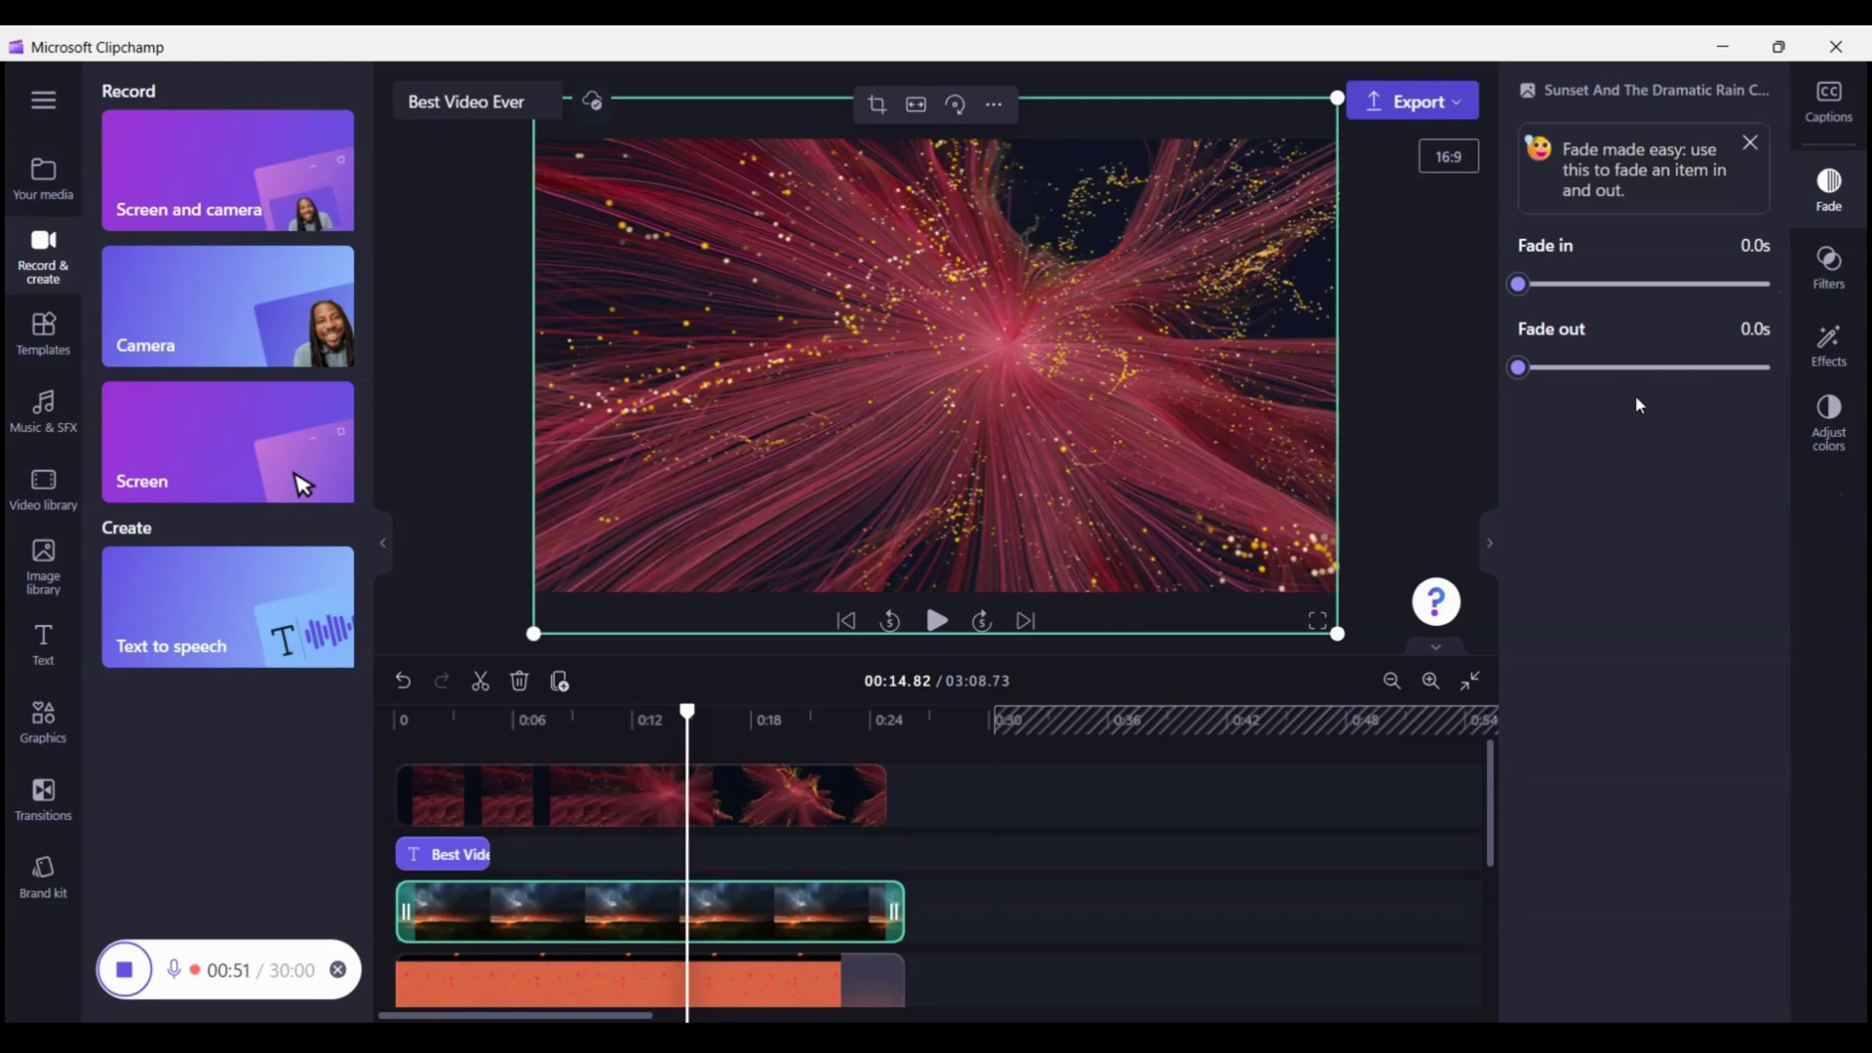
{"action": "left_click_drag", "start_coordinate": [1518, 368], "coordinate": [1771, 368]}
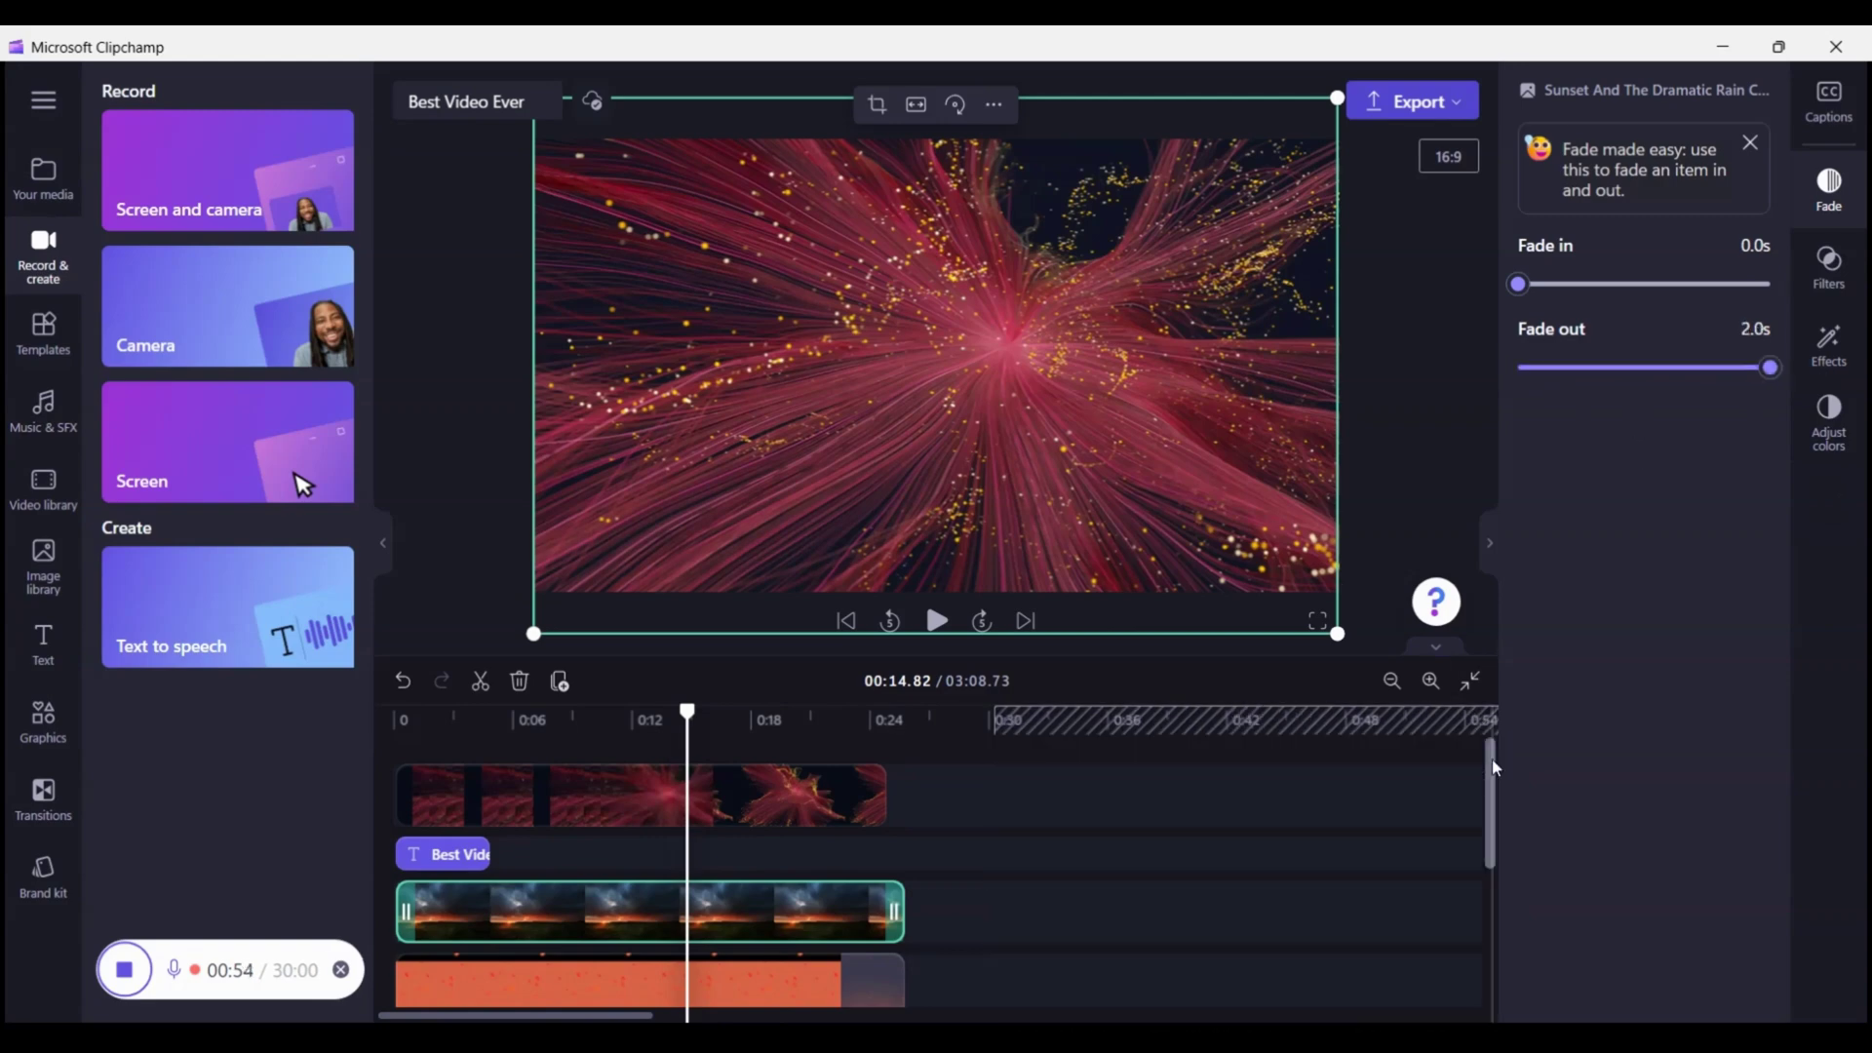
{"action": "left_click_drag", "start_coordinate": [1491, 770], "coordinate": [1491, 835]}
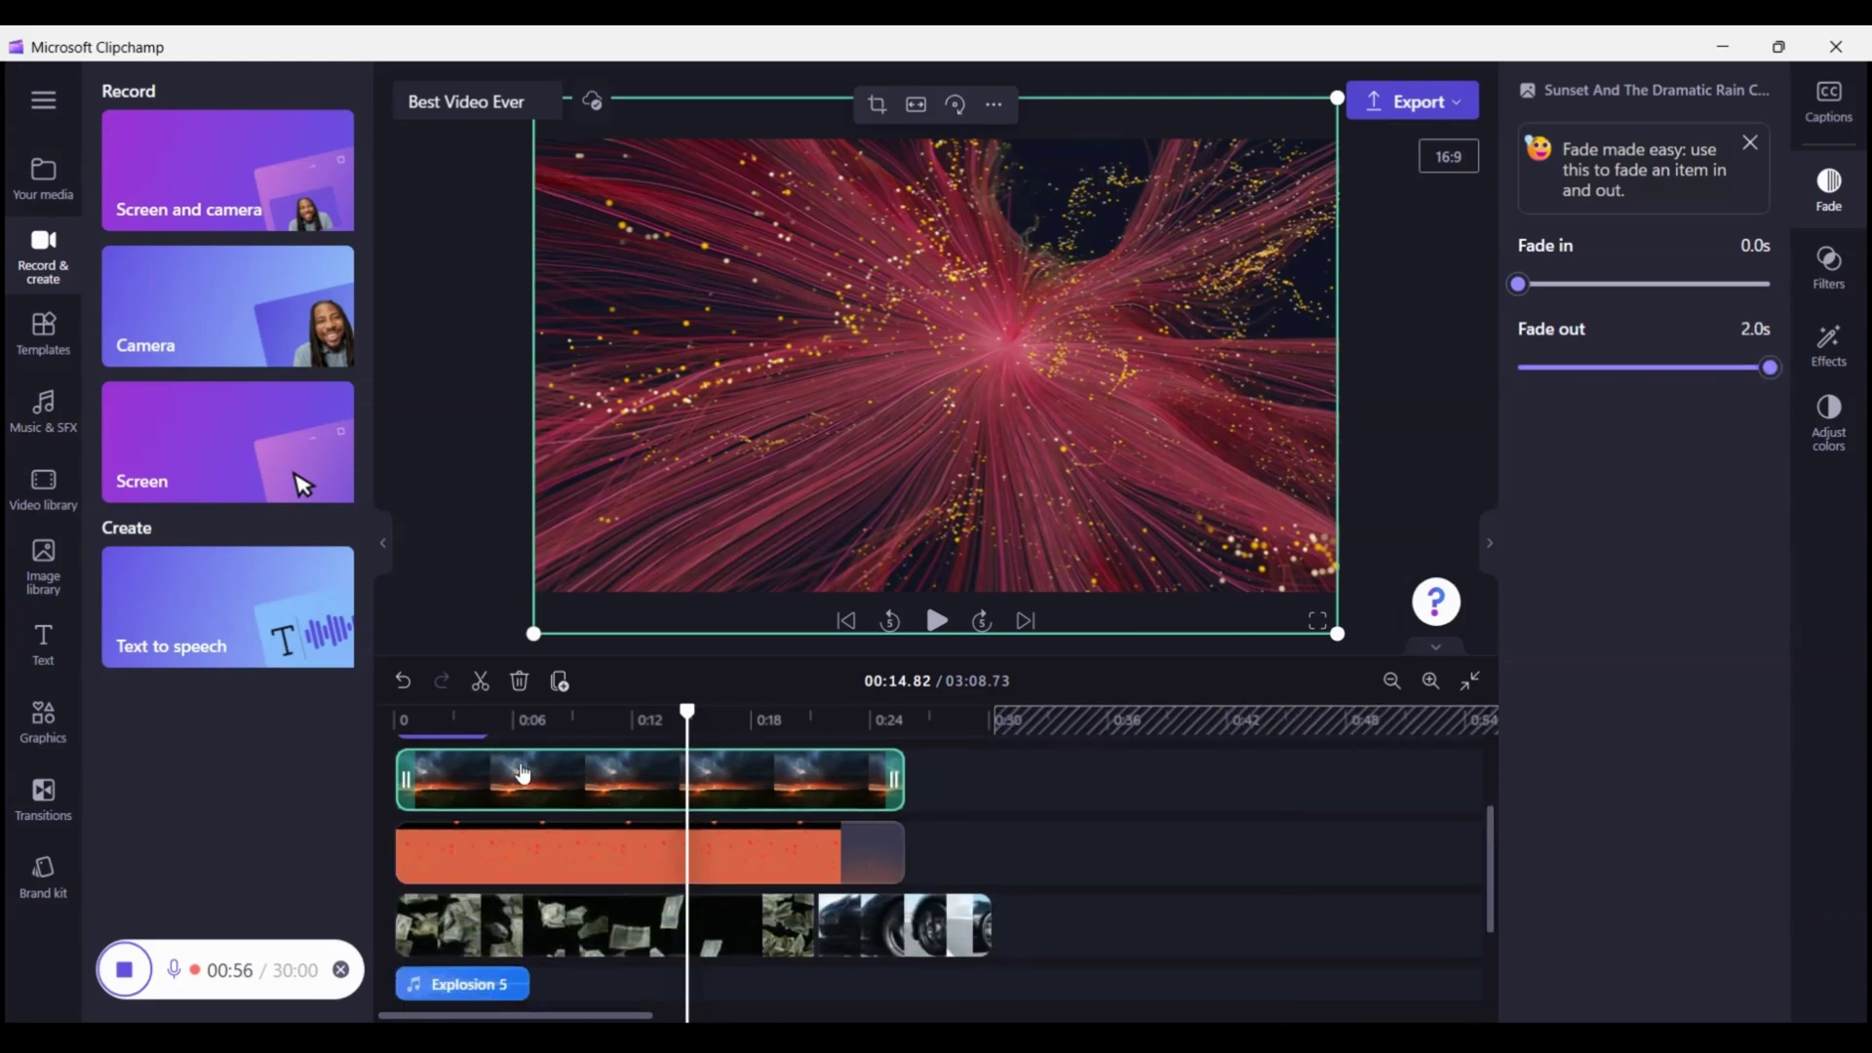
{"action": "left_click", "coordinate": [393, 719]}
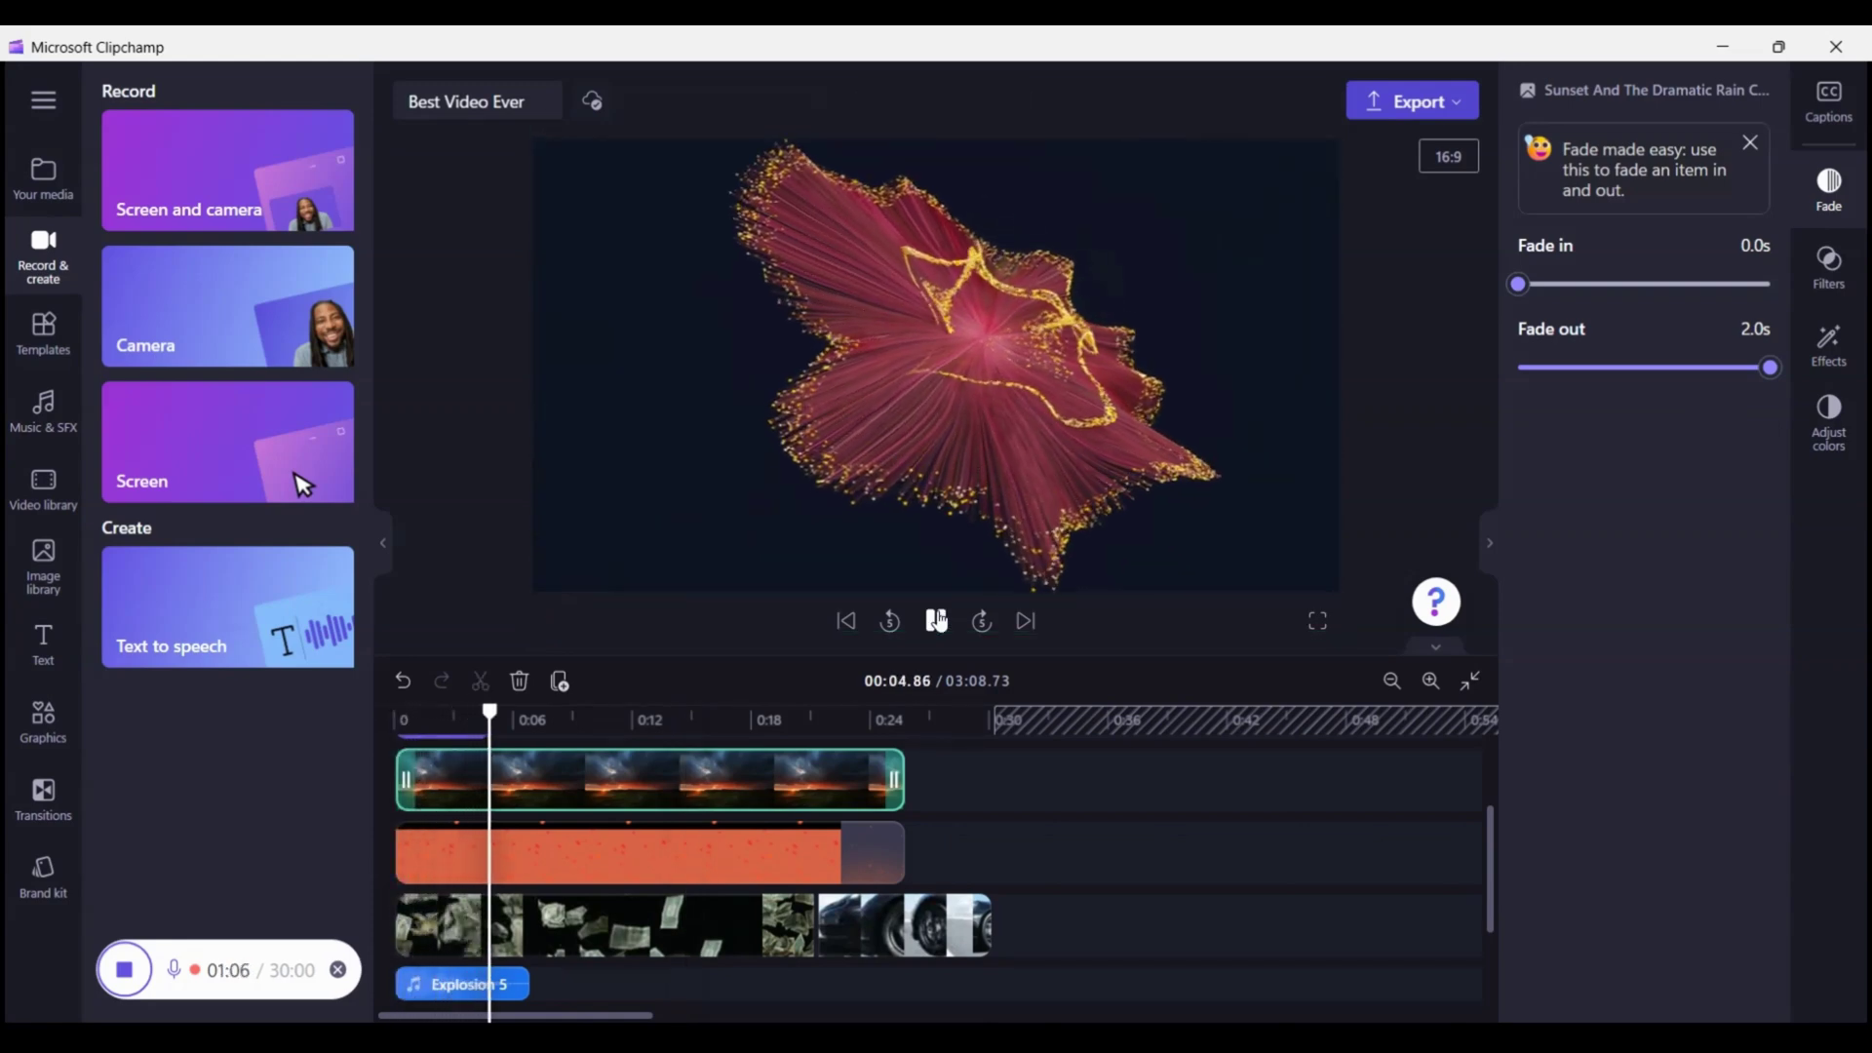
{"action": "left_click", "coordinate": [935, 620]}
{"action": "left_click_drag", "start_coordinate": [1491, 820], "coordinate": [1485, 856]}
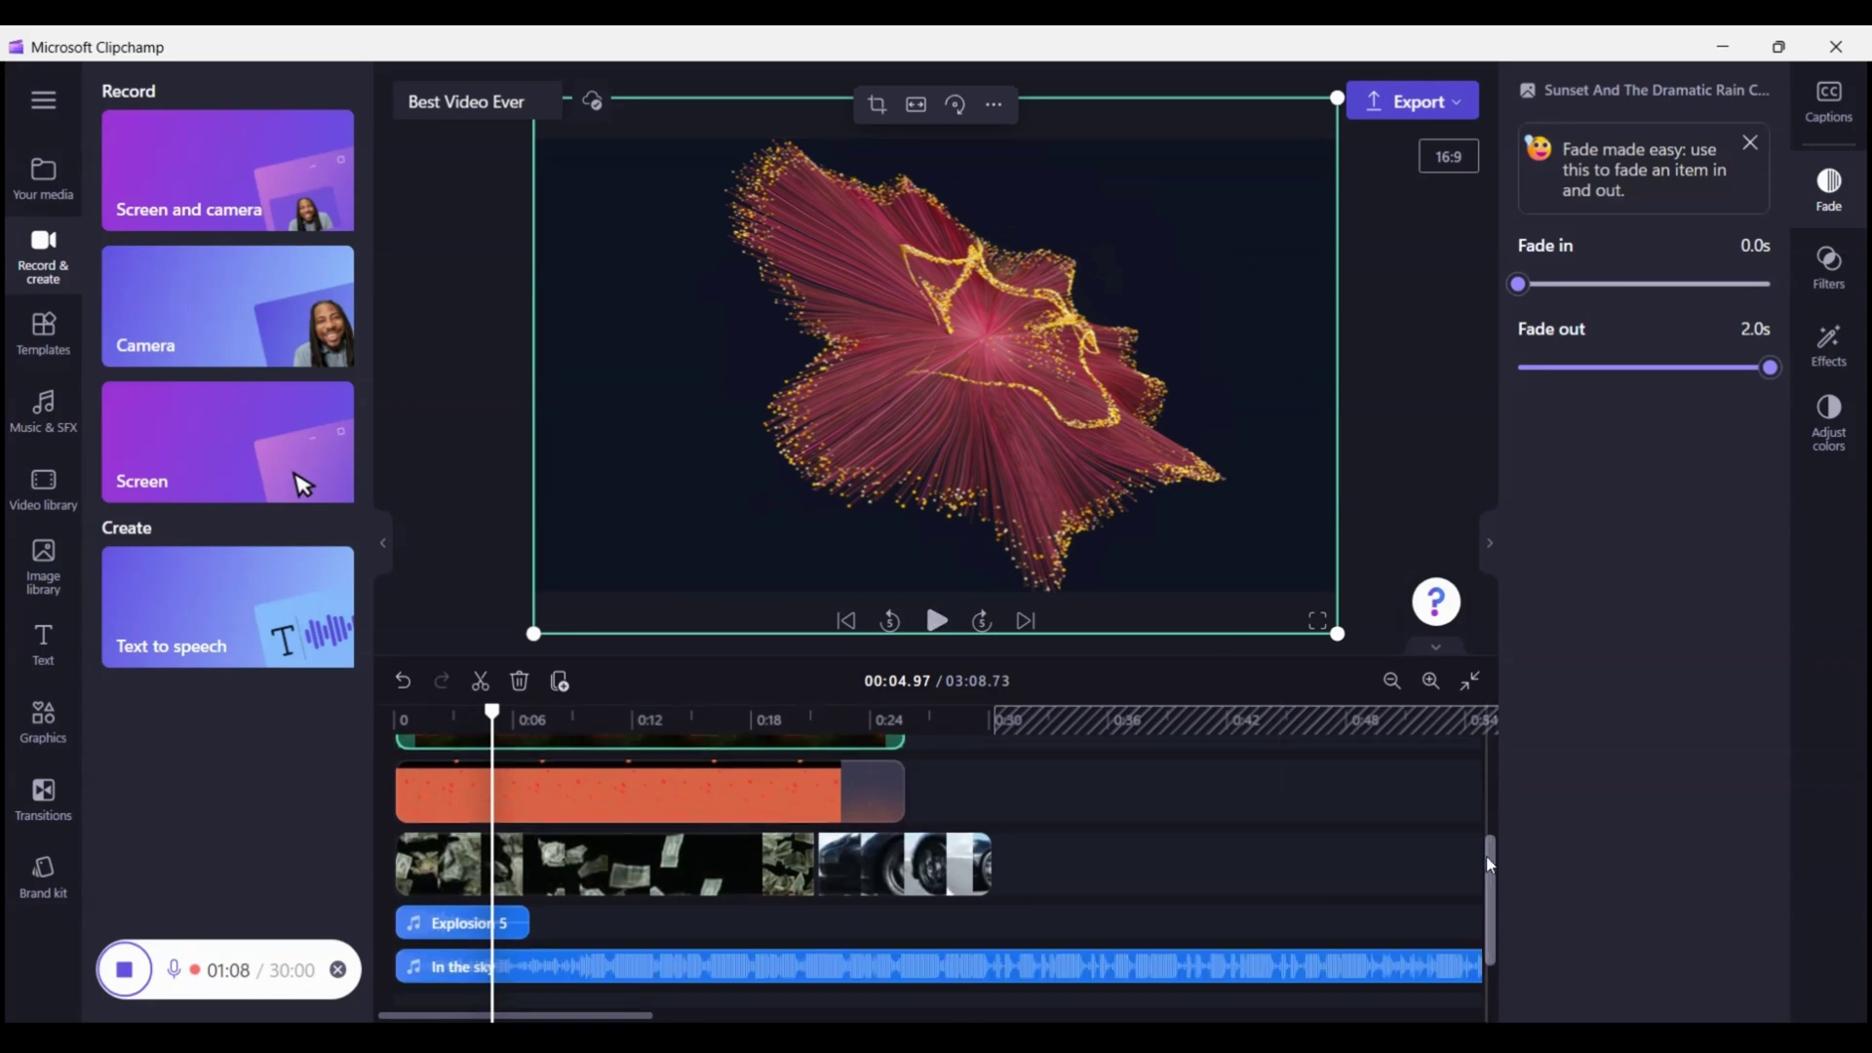
{"action": "left_click_drag", "start_coordinate": [912, 862], "coordinate": [450, 828]}
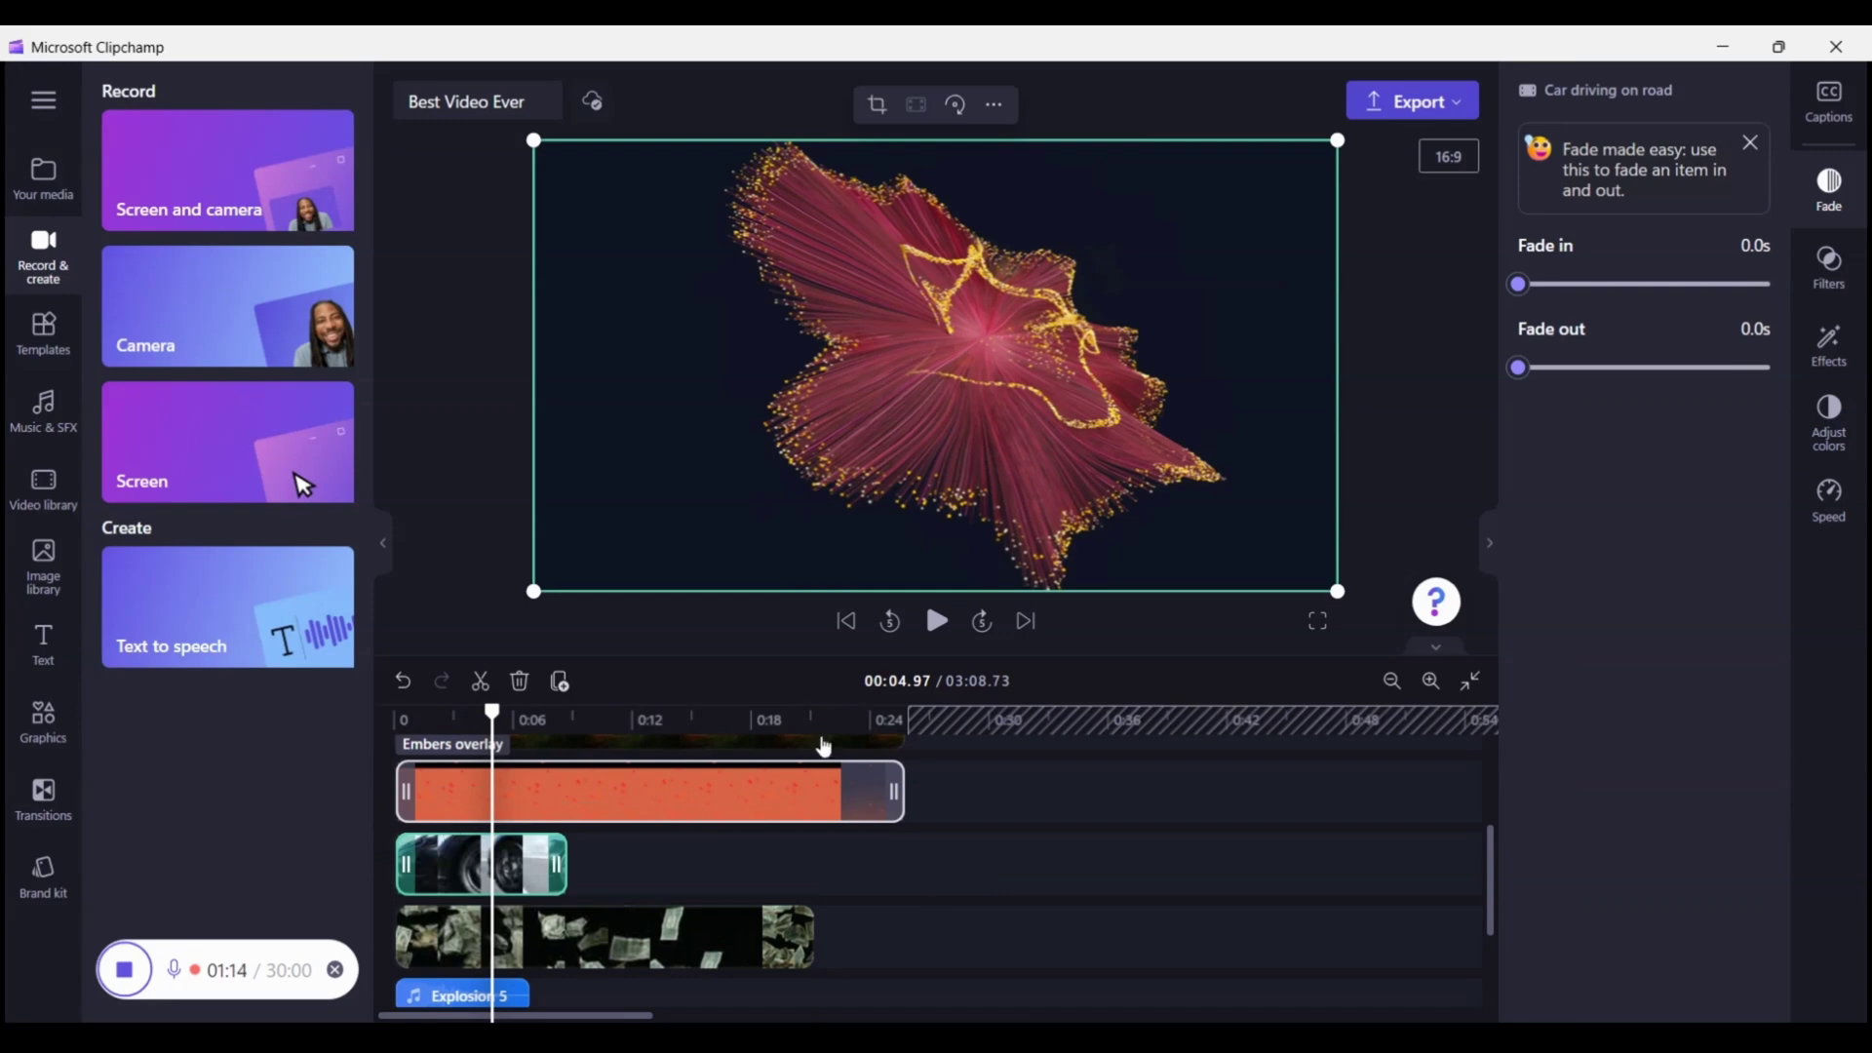
- Apply a reversed Slow zoom effect to the particle clip
{"action": "left_click_drag", "start_coordinate": [1487, 845], "coordinate": [1489, 821]}
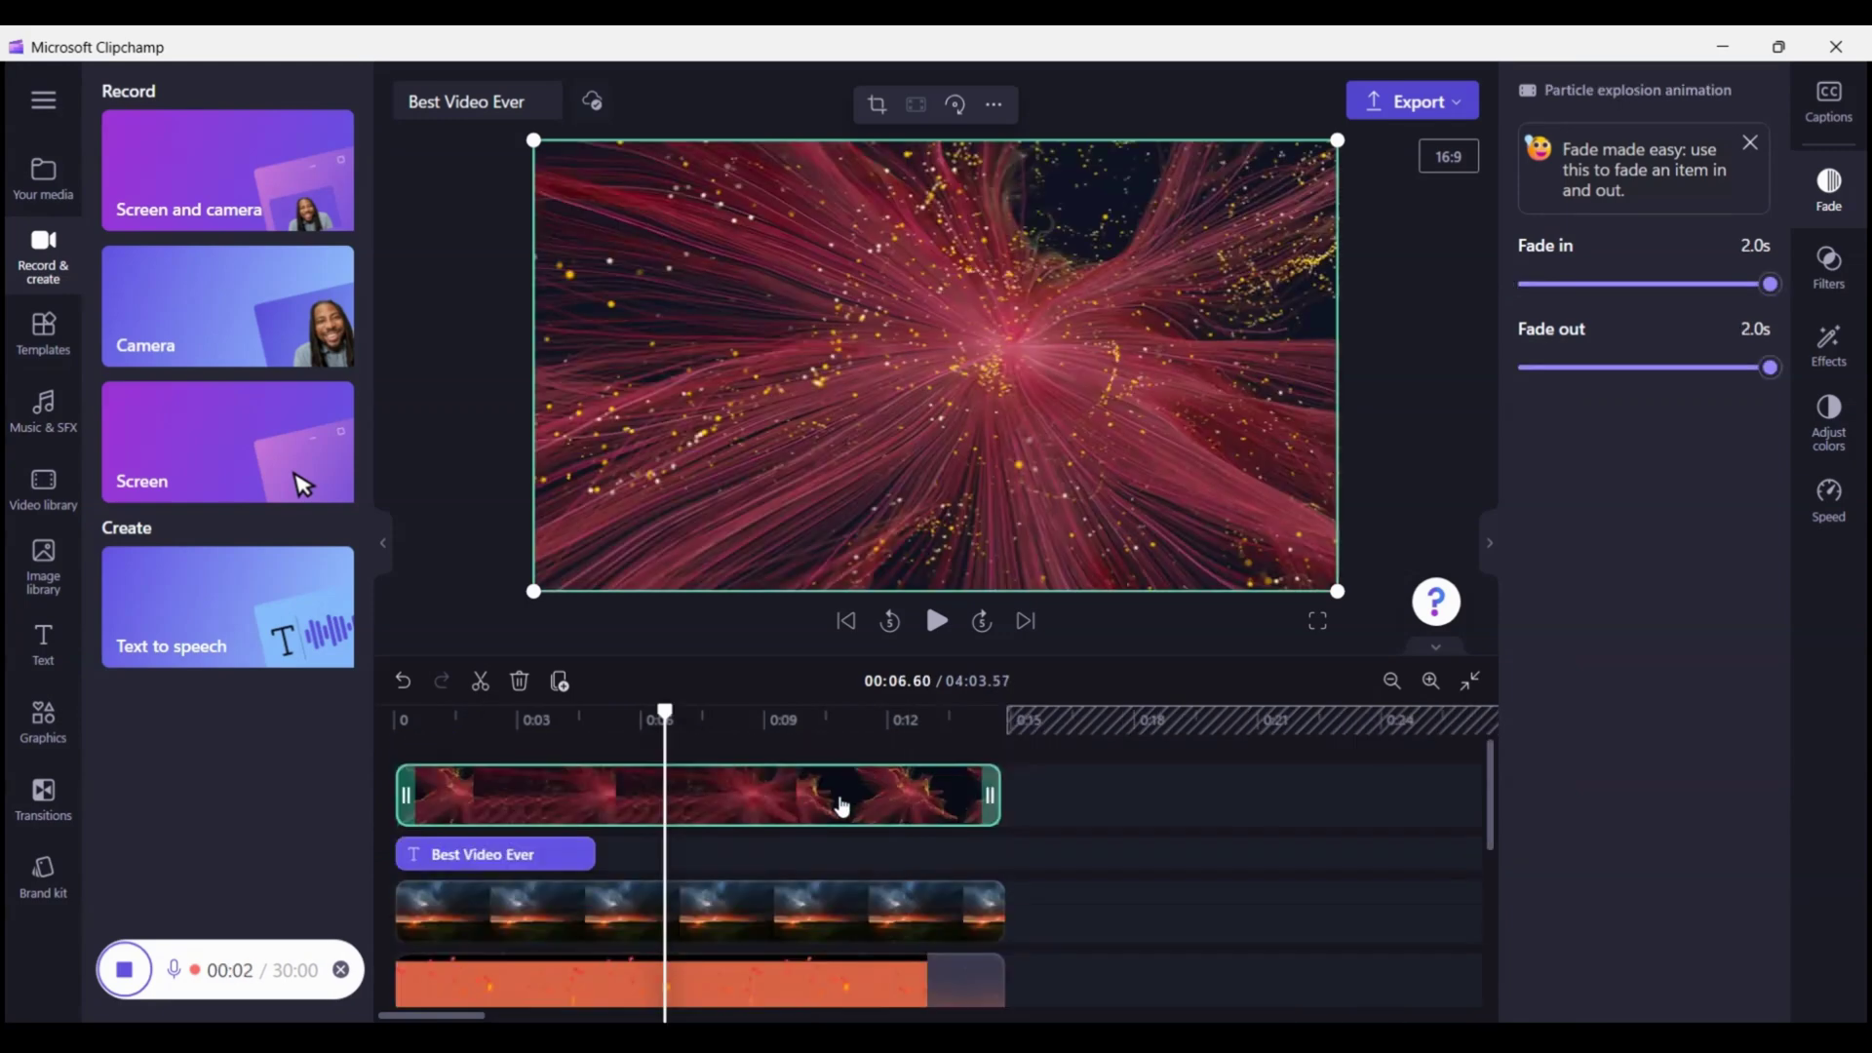
{"action": "left_click", "coordinate": [1840, 353]}
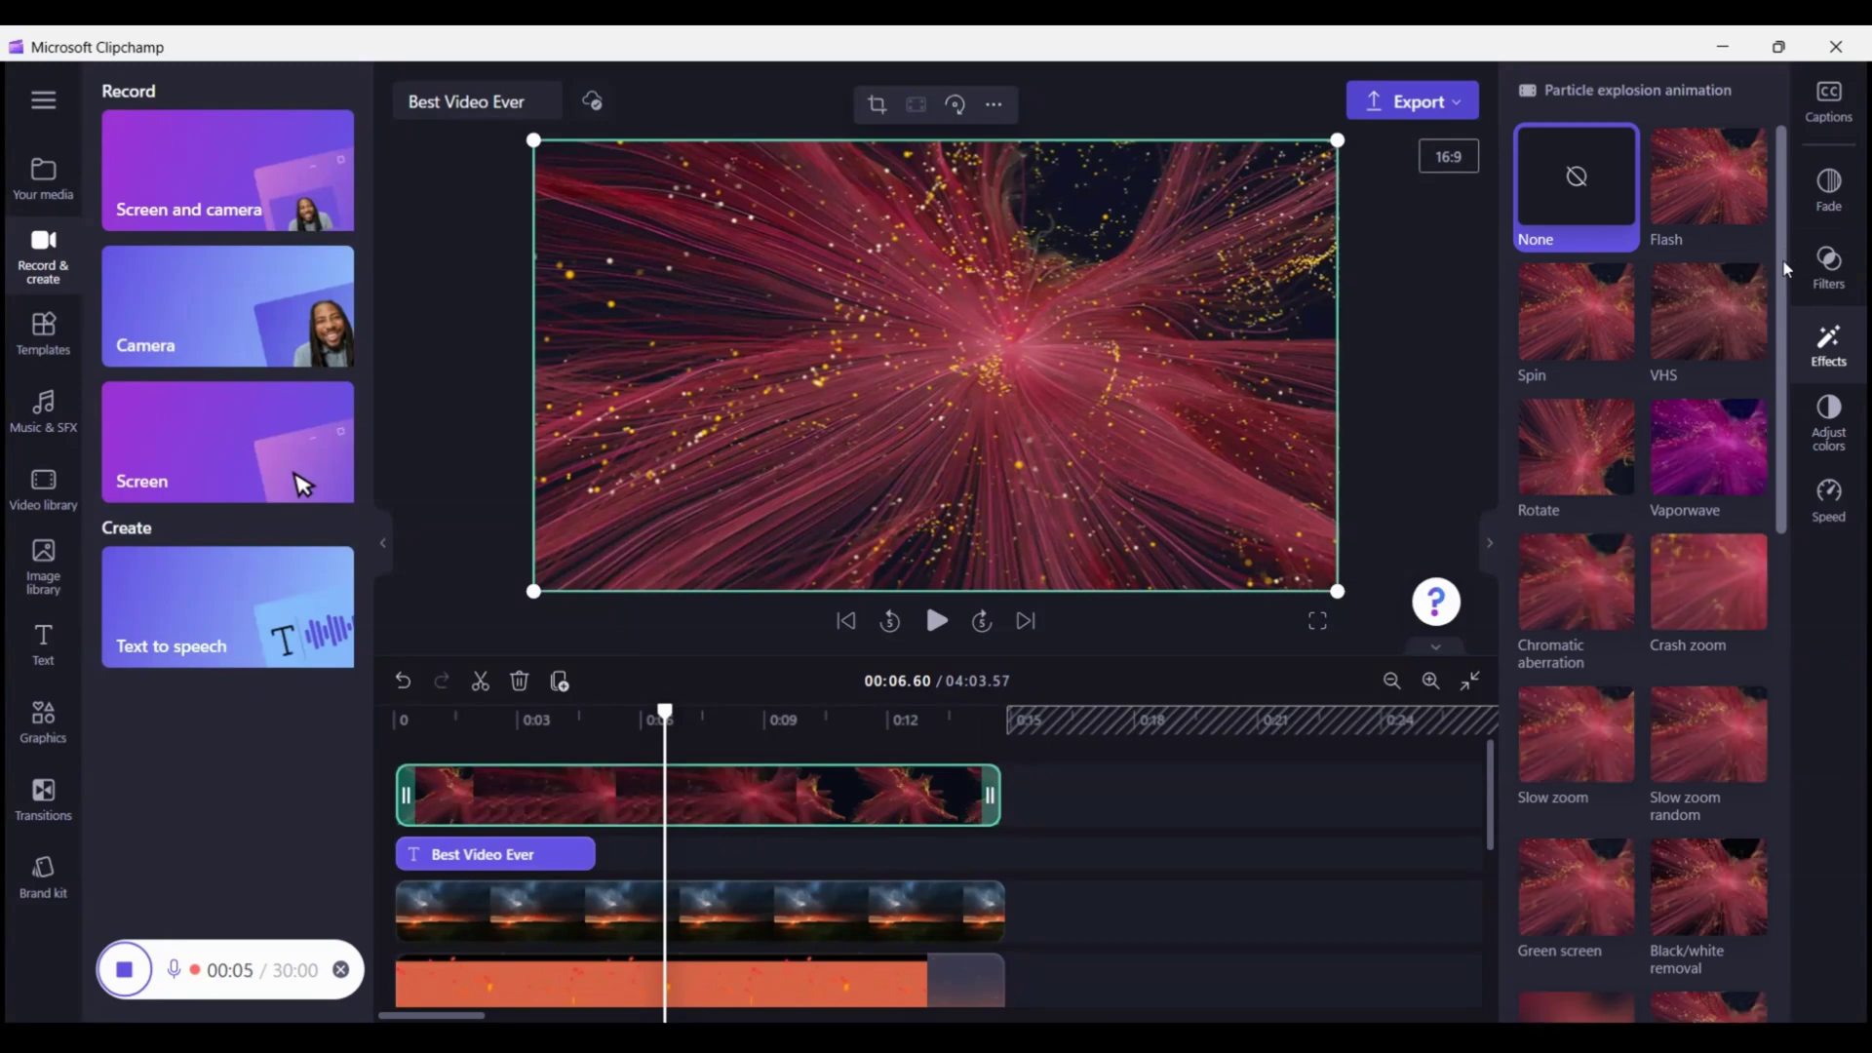
{"action": "left_click_drag", "start_coordinate": [1784, 268], "coordinate": [1785, 301]}
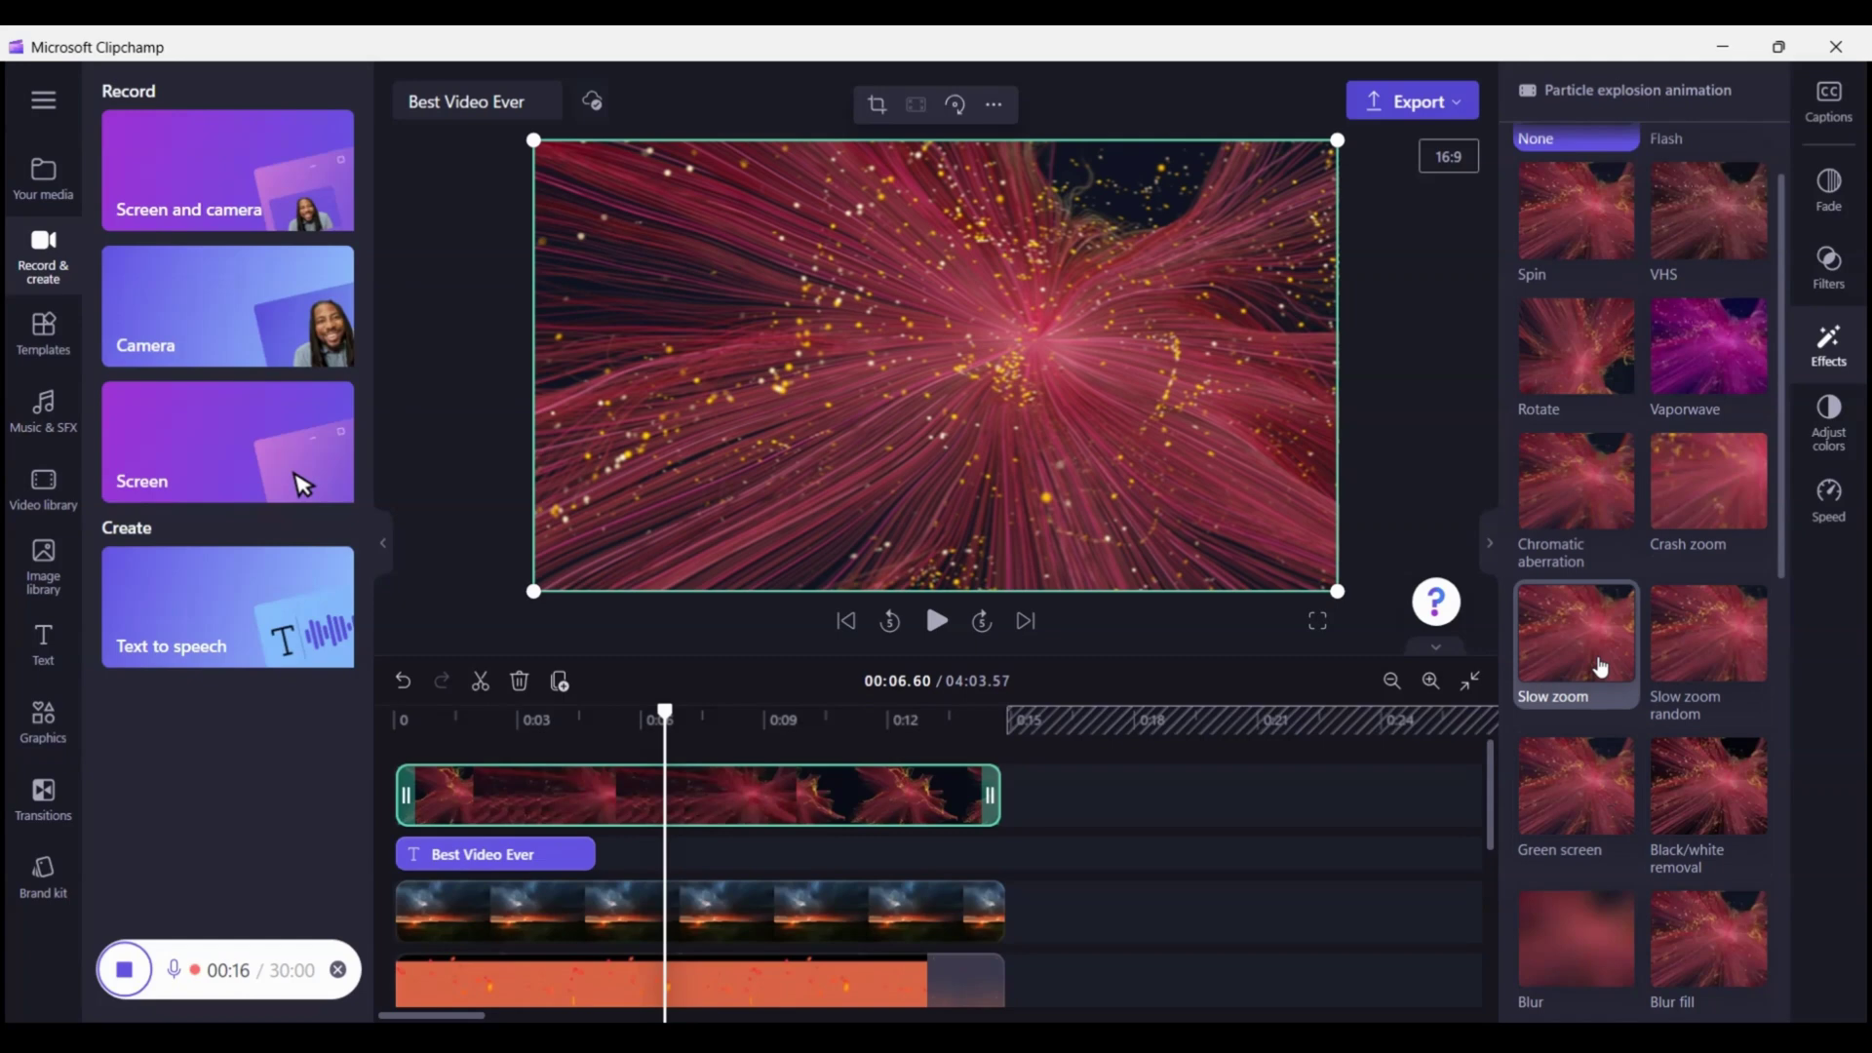
{"action": "left_click", "coordinate": [1600, 666]}
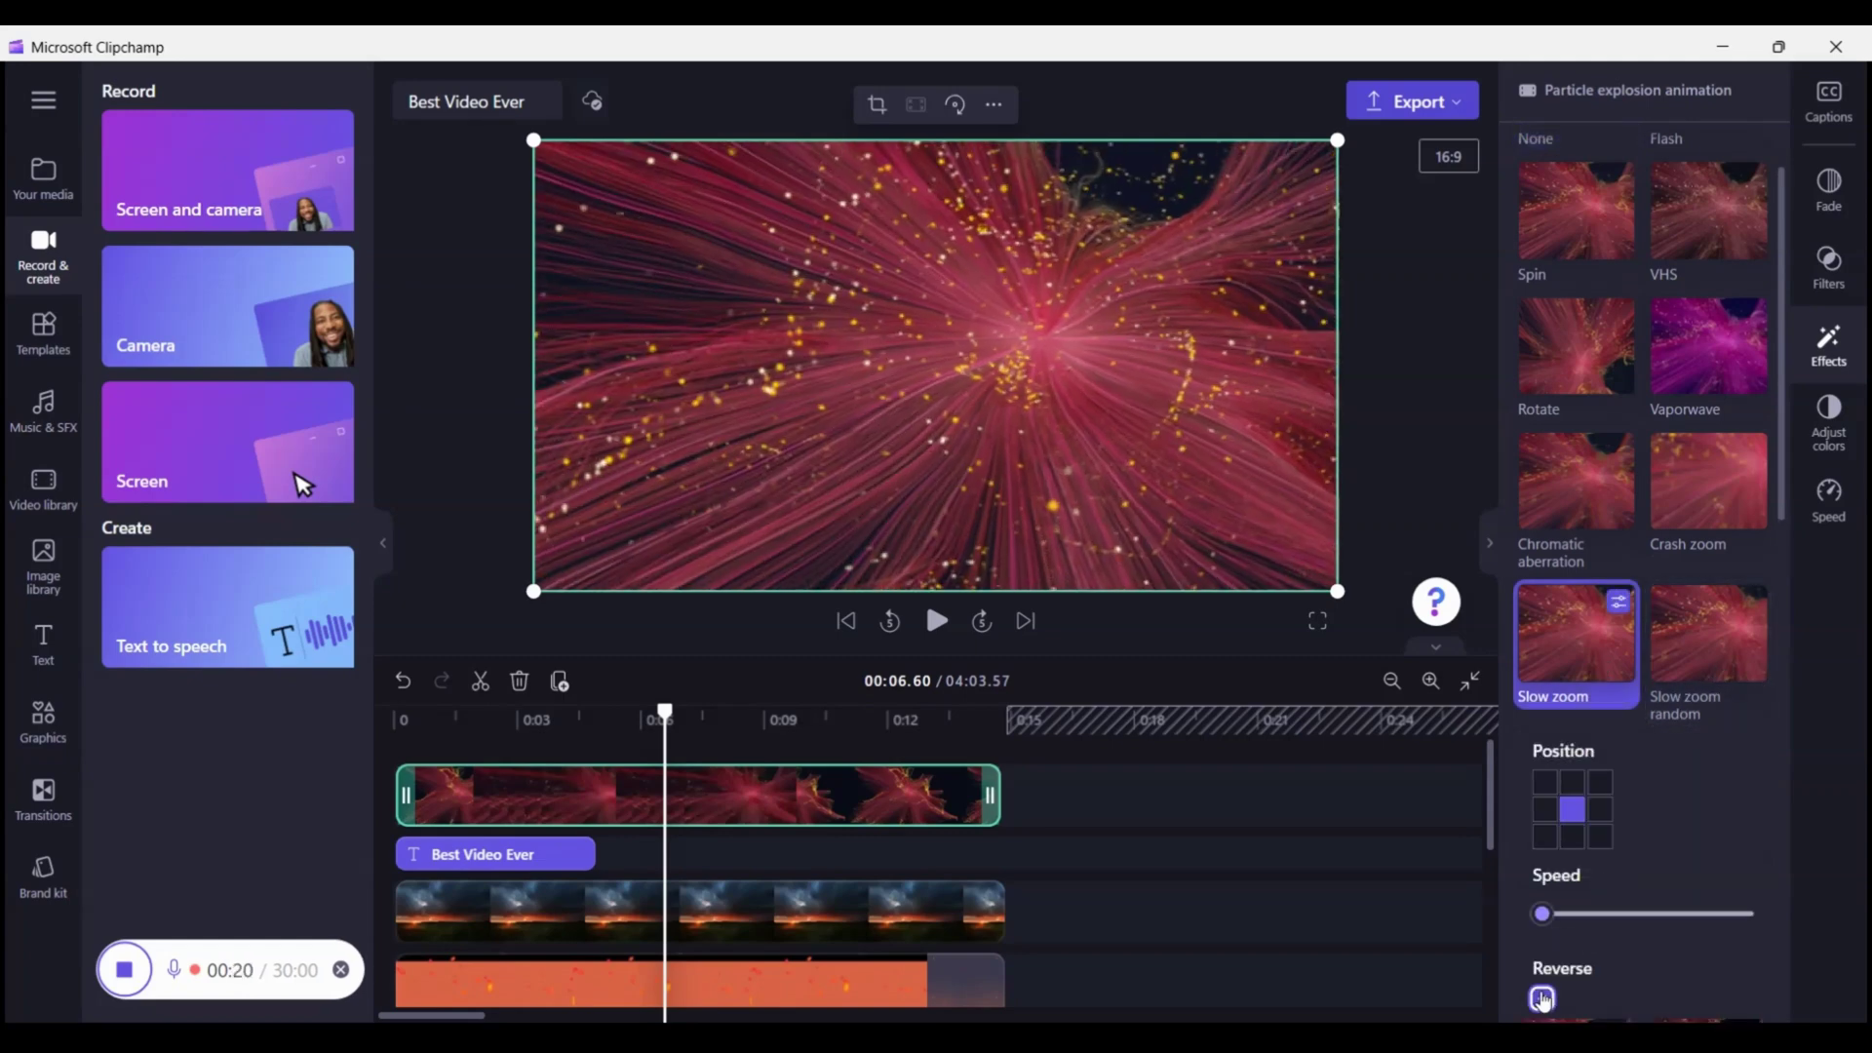
{"action": "left_click", "coordinate": [1541, 999]}
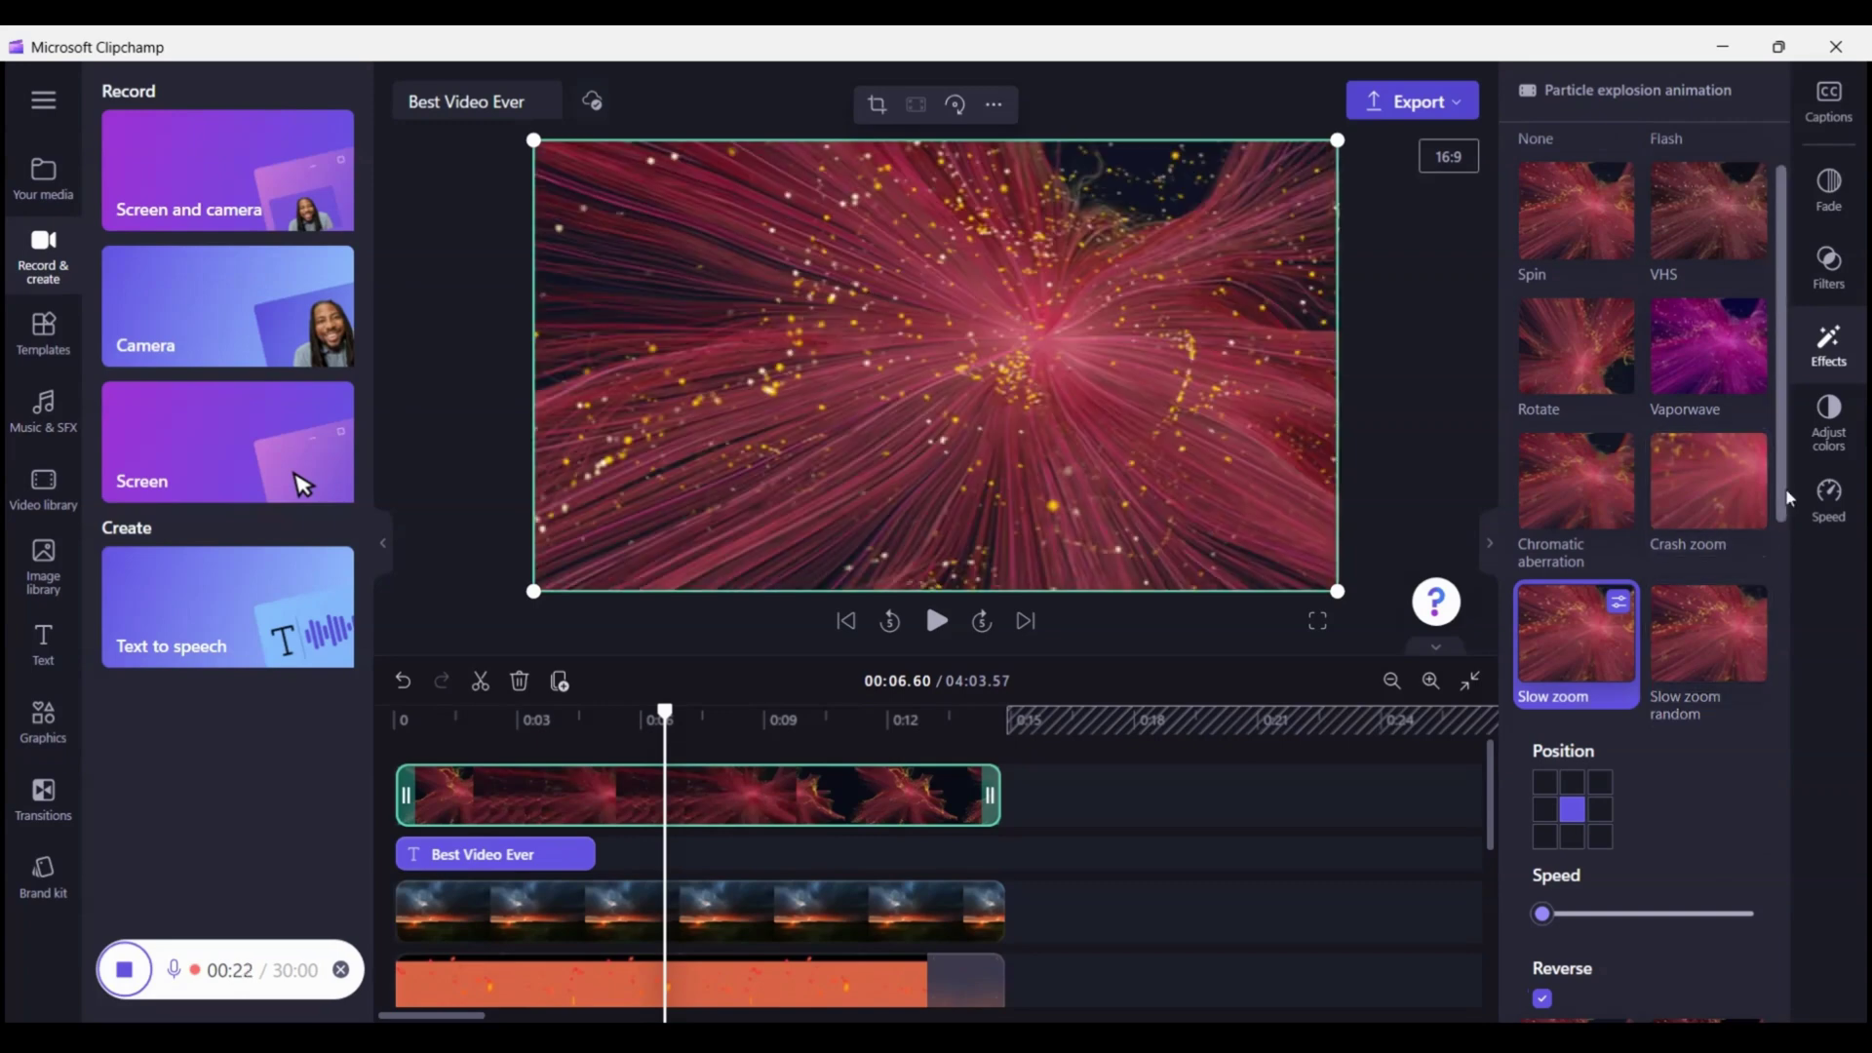
- Add Black/white removal with a raised colour threshold and a Green screen effect to the particle clip
{"action": "left_click_drag", "start_coordinate": [1787, 498], "coordinate": [1739, 676]}
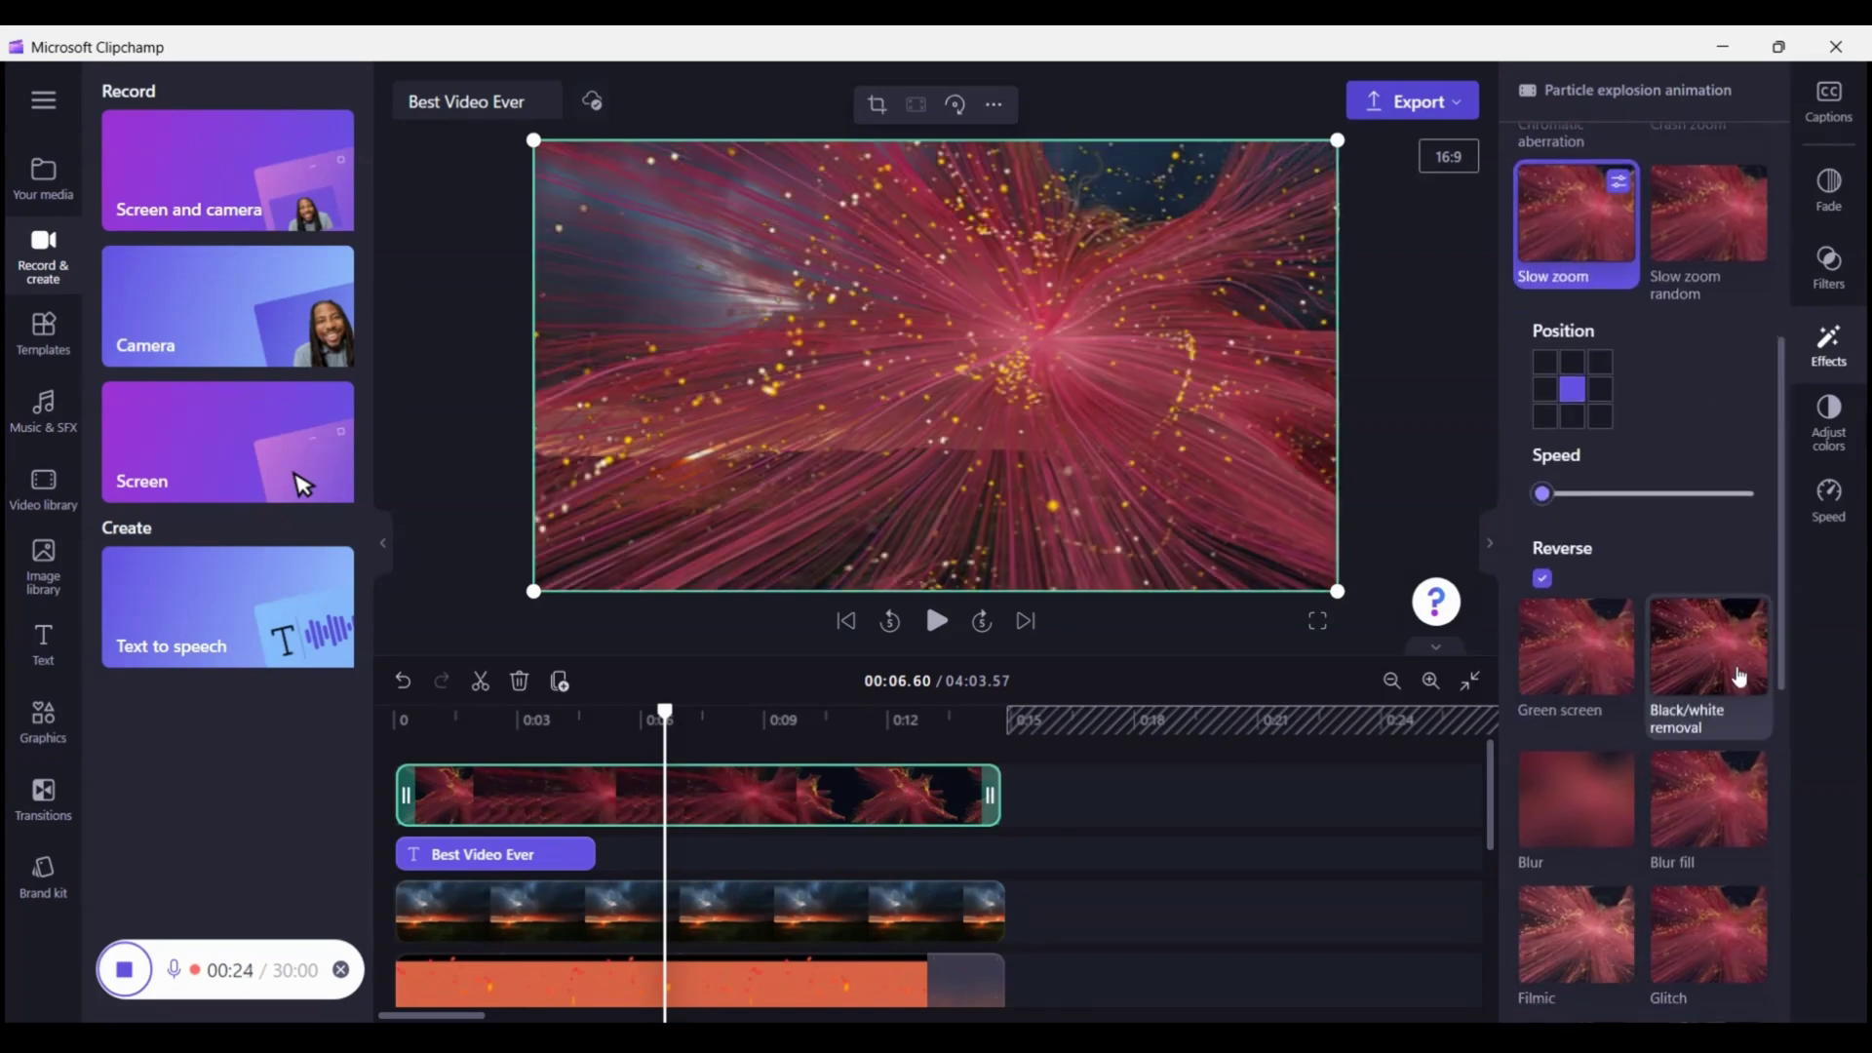
{"action": "left_click", "coordinate": [1728, 677]}
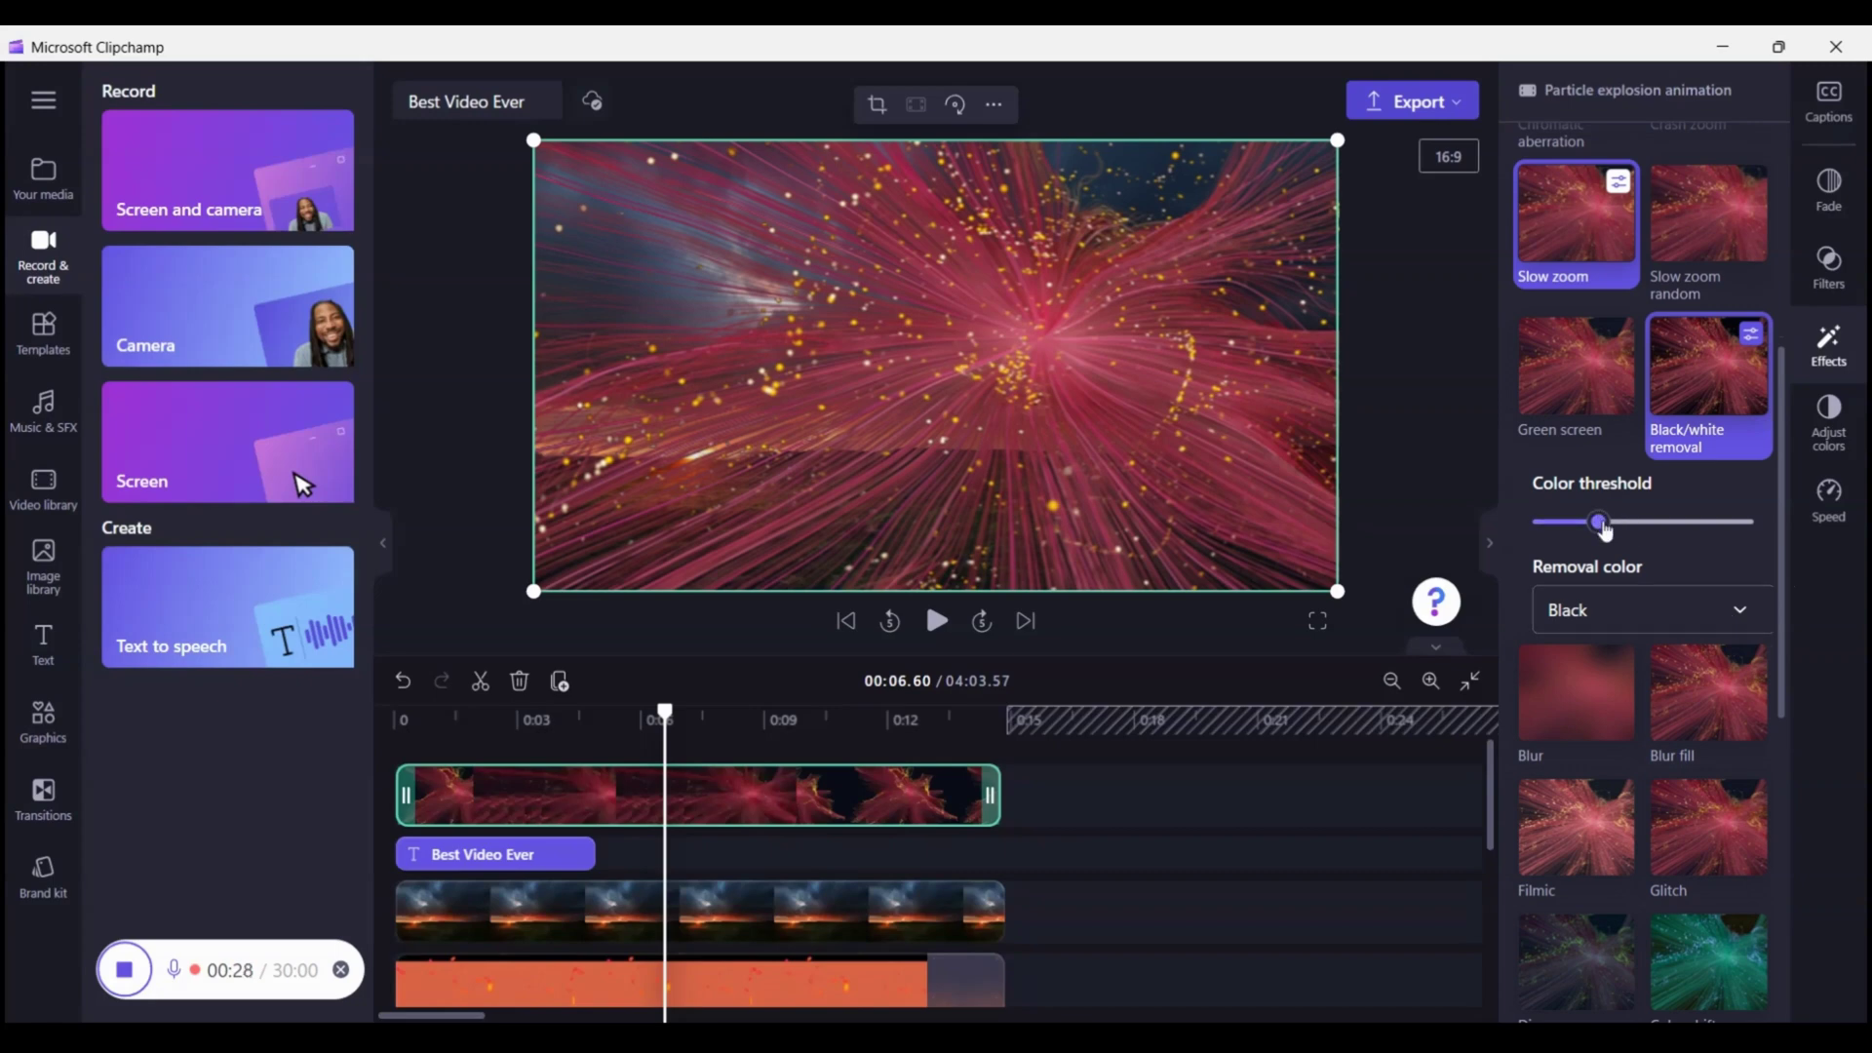
{"action": "mouse_move", "coordinate": [1603, 529]}
{"action": "left_mouse_down"}
{"action": "mouse_move", "coordinate": [1742, 529]}
{"action": "mouse_move", "coordinate": [1638, 524]}
{"action": "left_mouse_up"}
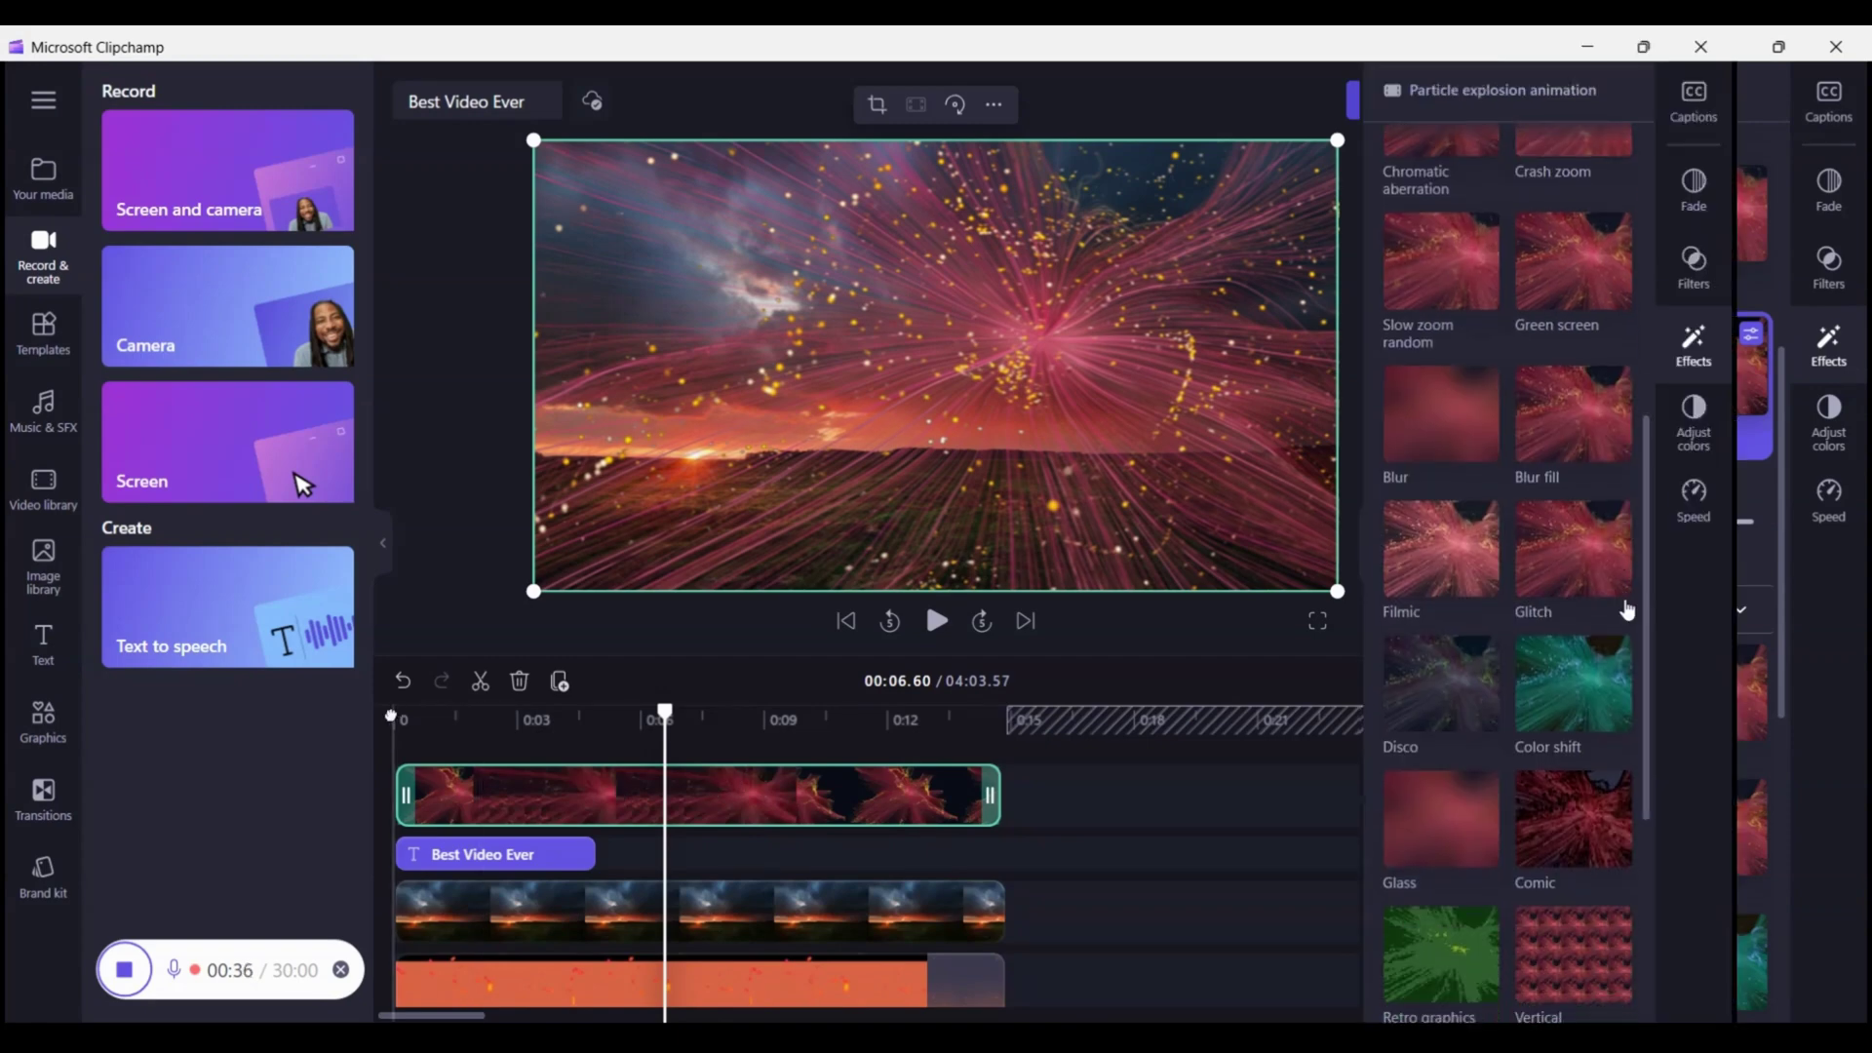
{"action": "left_click", "coordinate": [1607, 287]}
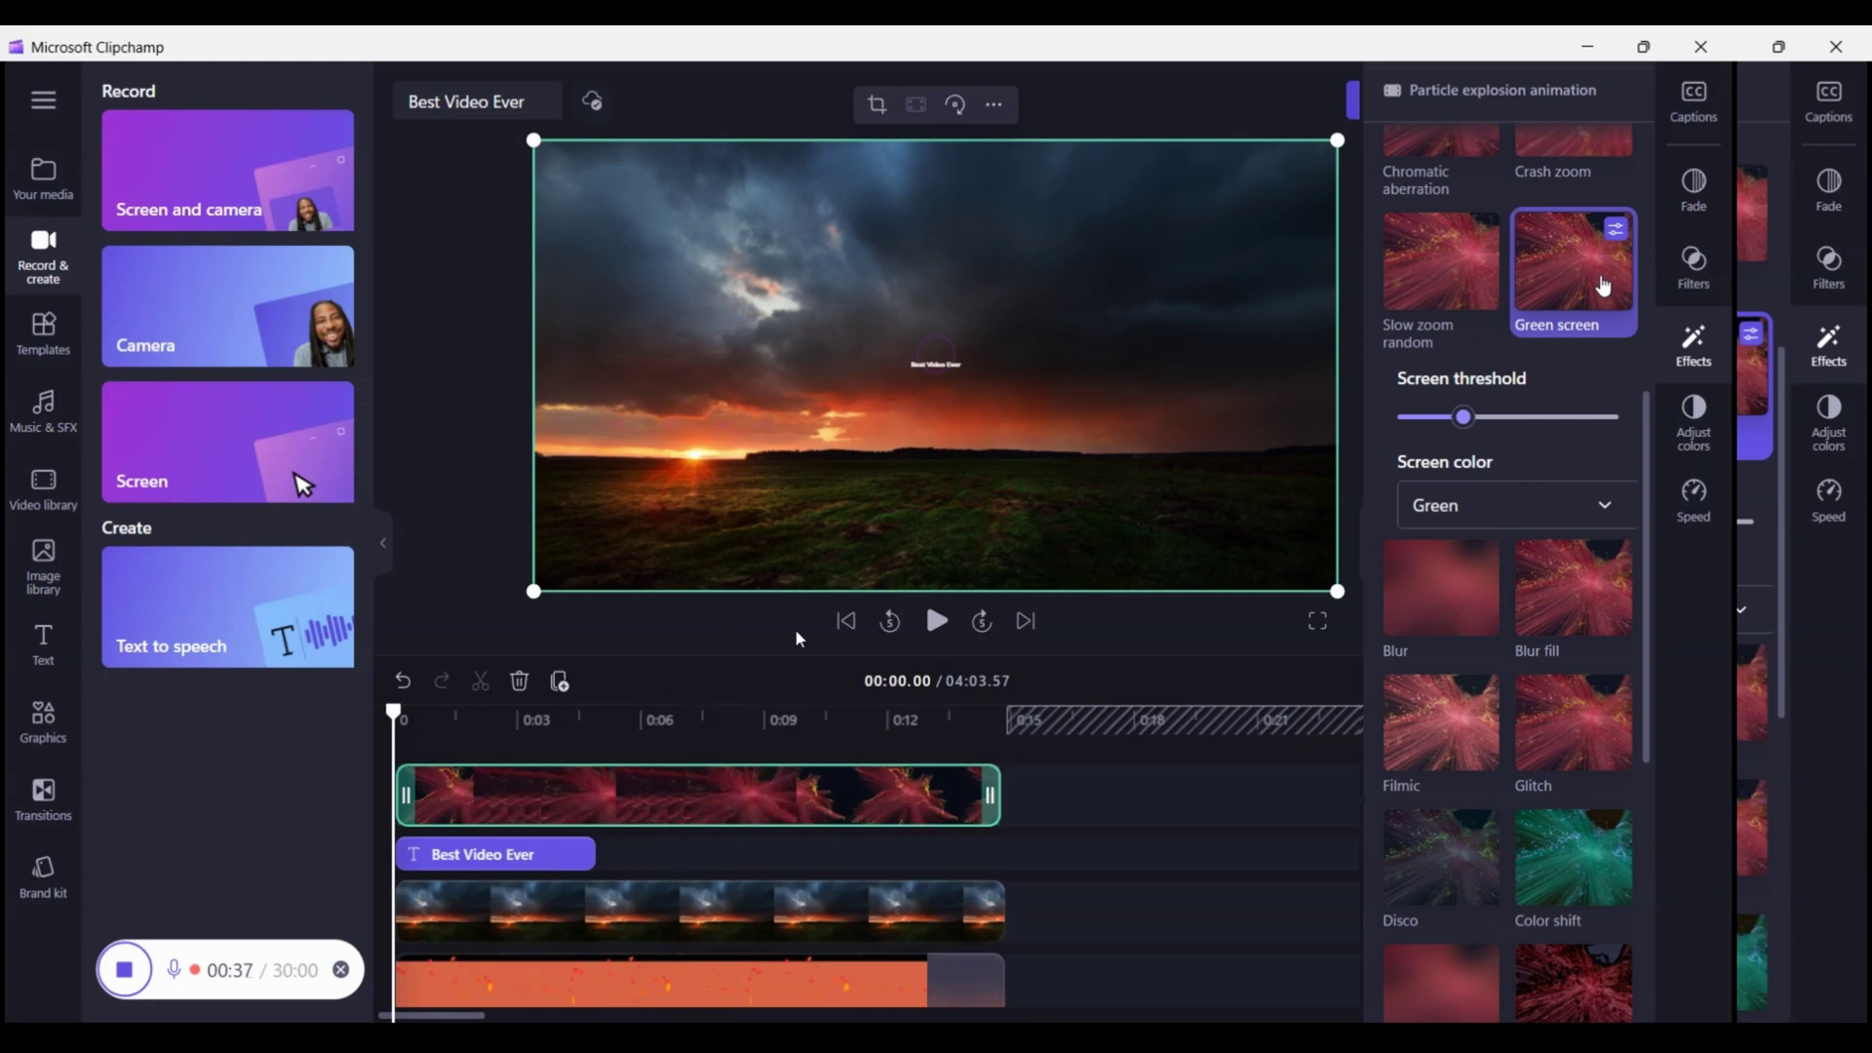
{"action": "left_click", "coordinate": [1604, 509]}
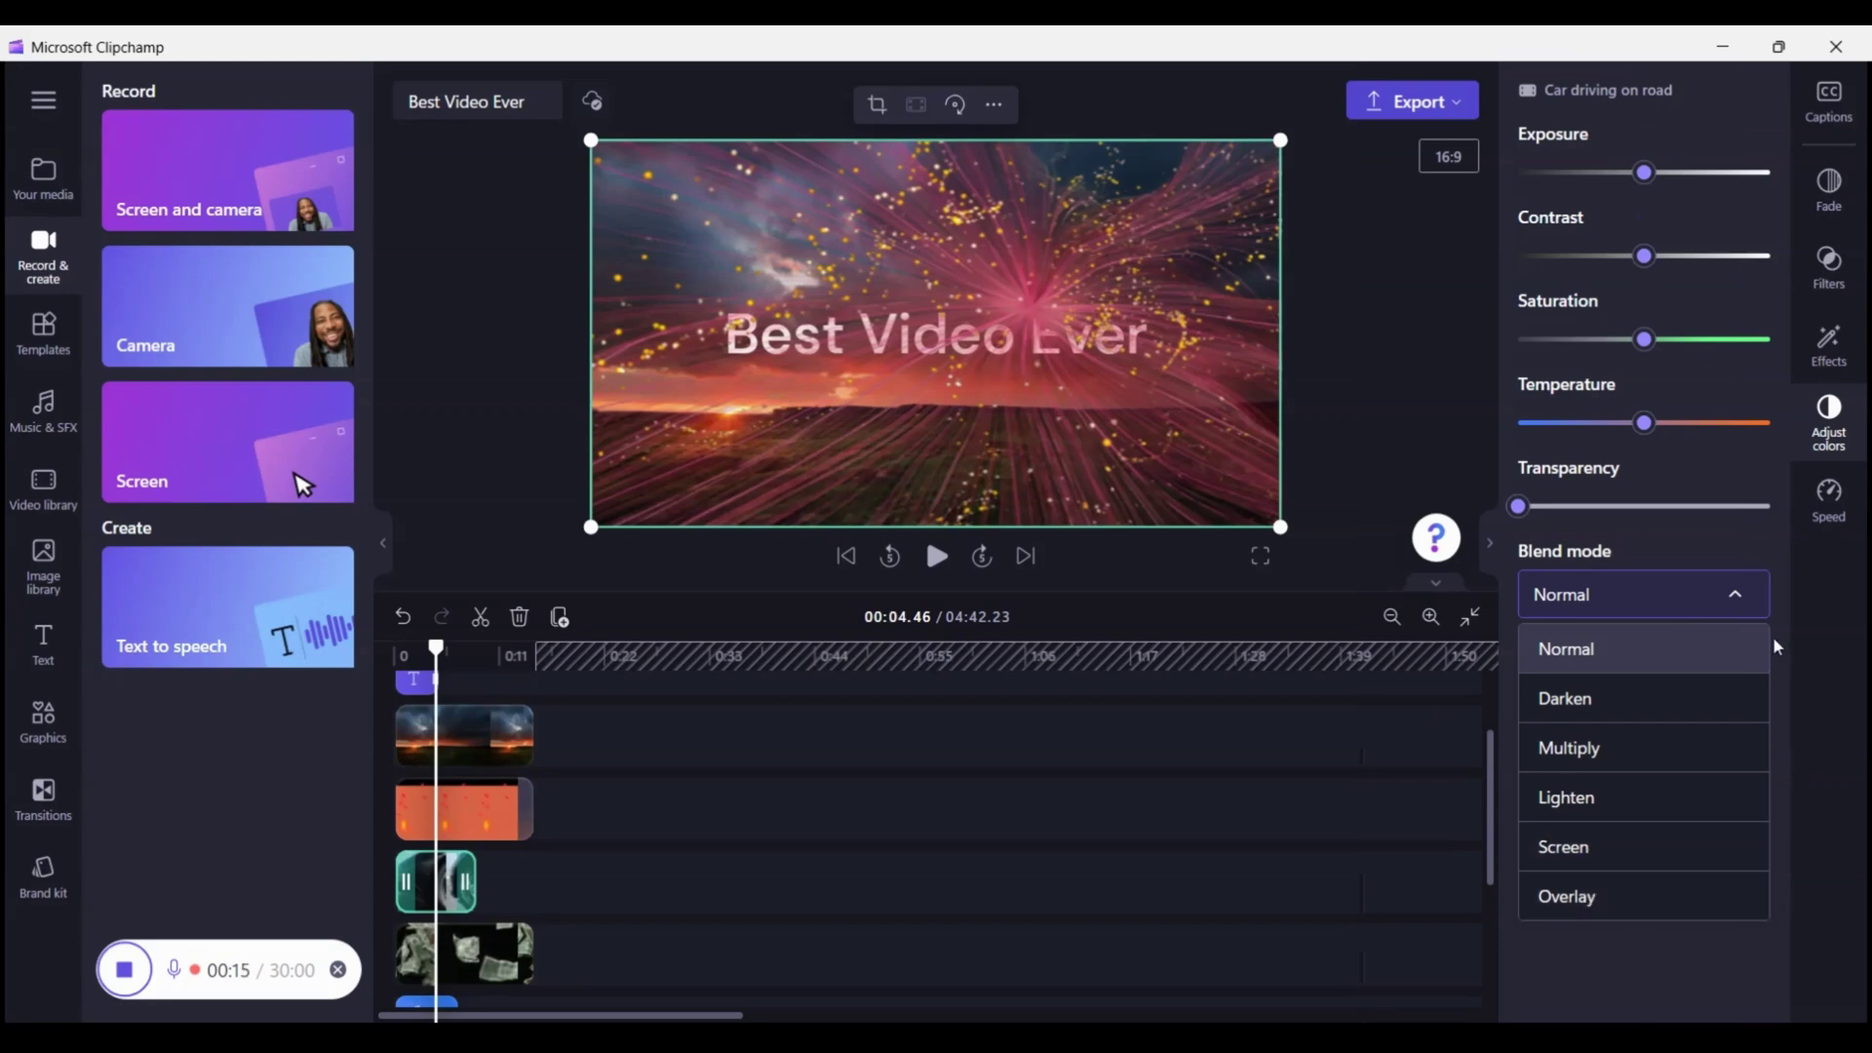
- Make the sunset clip partly transparent and add Black/white removal keying out White
{"action": "left_click", "coordinate": [497, 754]}
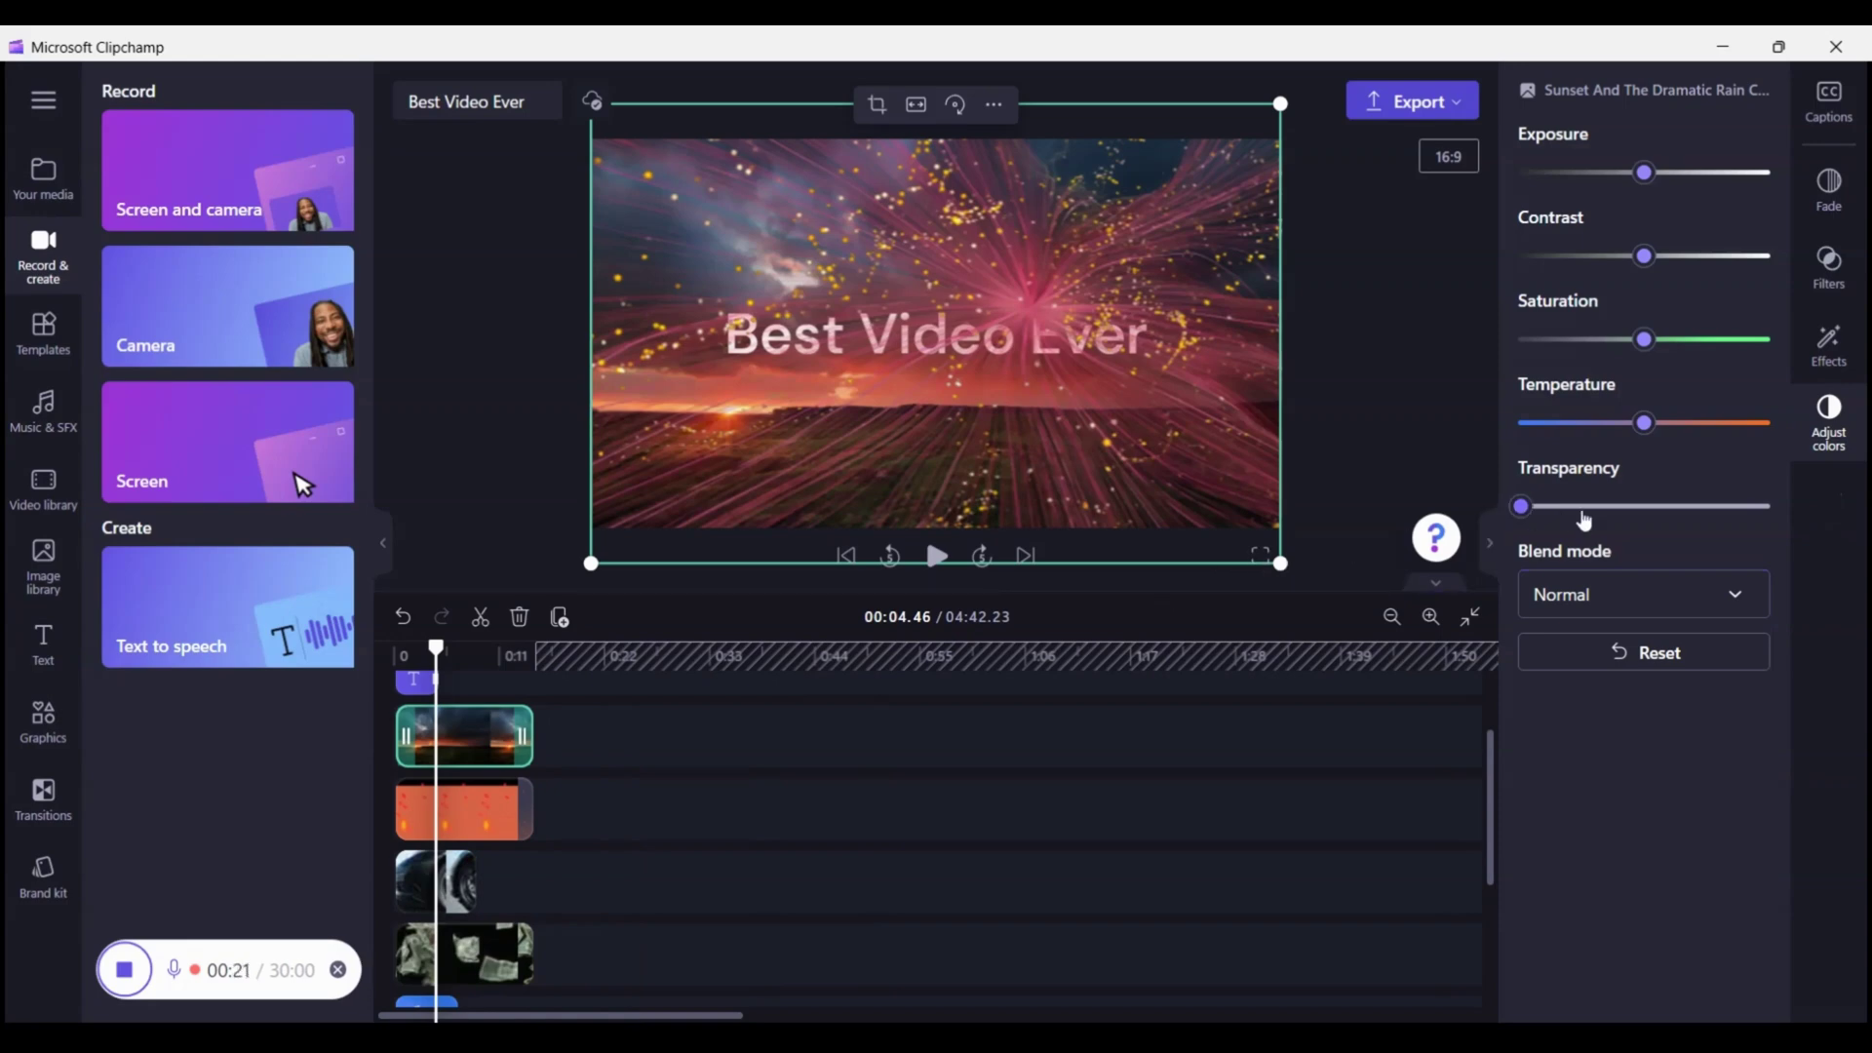
{"action": "left_click_drag", "start_coordinate": [1582, 512], "coordinate": [1538, 536]}
{"action": "left_click", "coordinate": [1819, 343]}
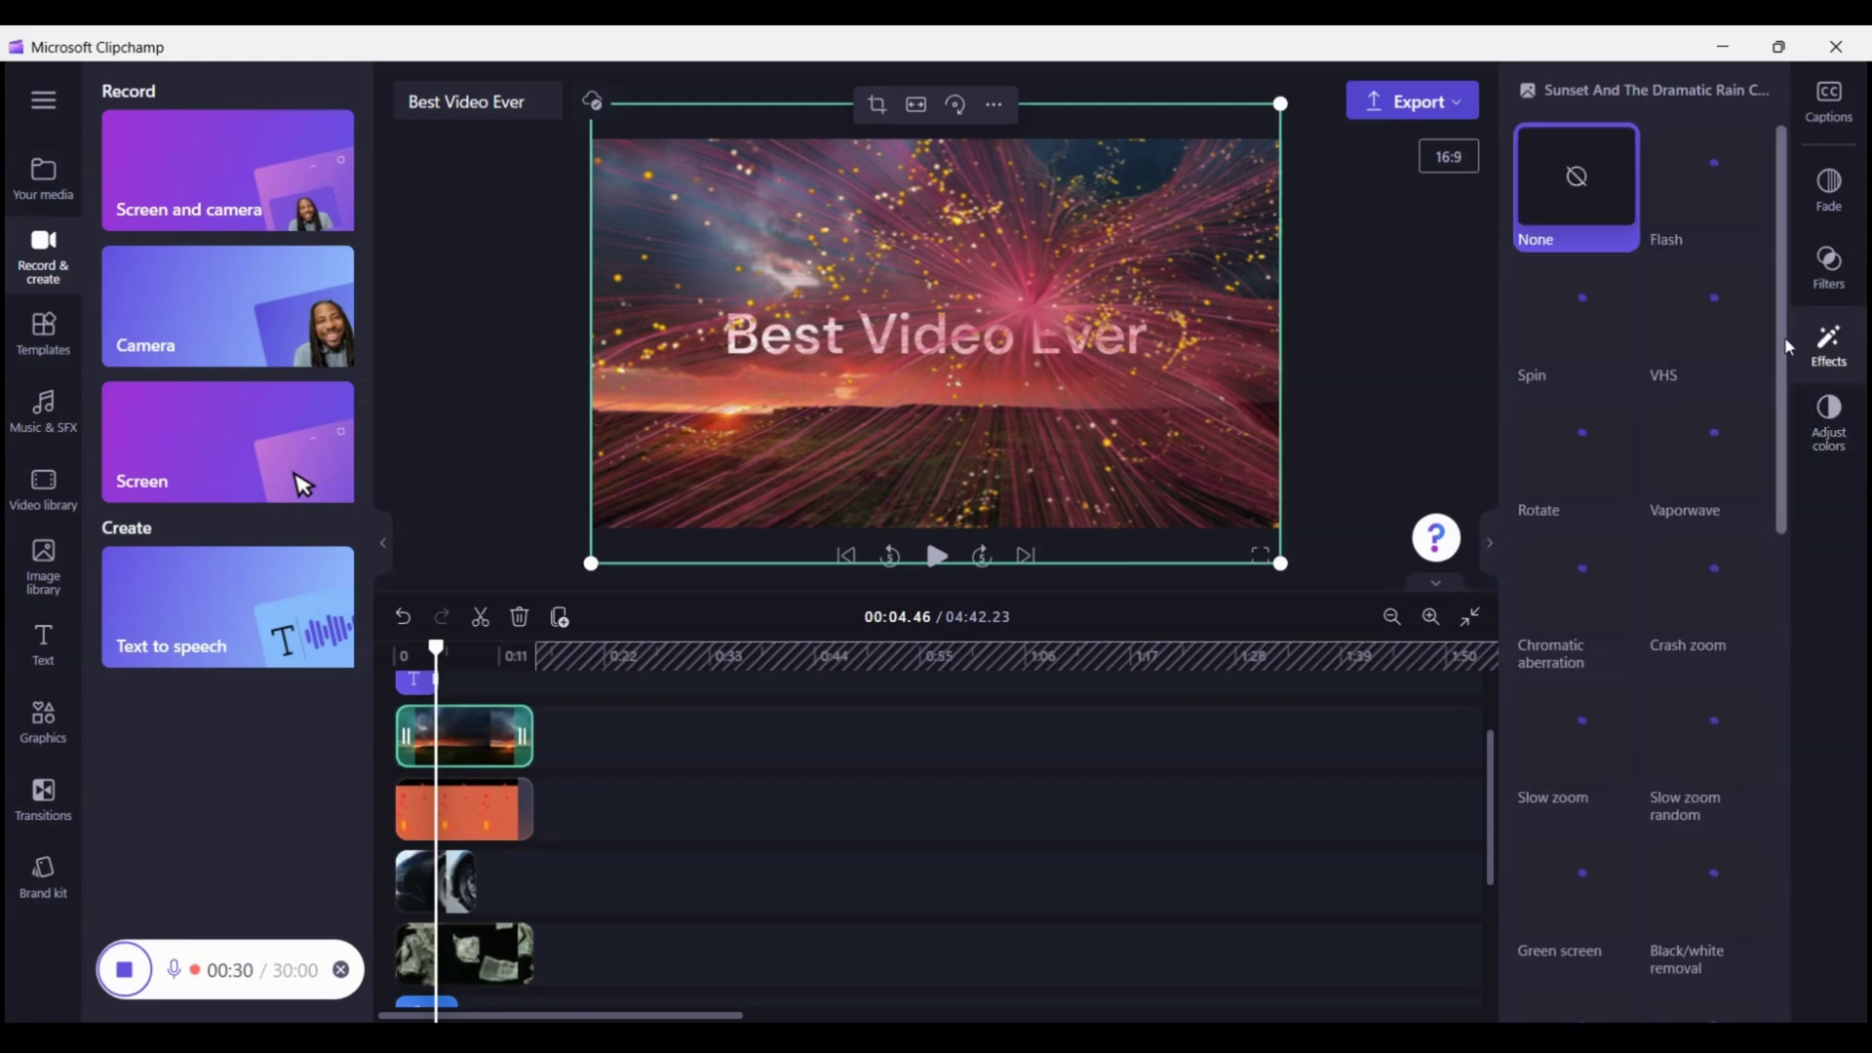
{"action": "left_click_drag", "start_coordinate": [1785, 346], "coordinate": [1776, 419]}
{"action": "scroll", "coordinate": [1776, 420], "scroll_direction": "down", "scroll_amount": 3}
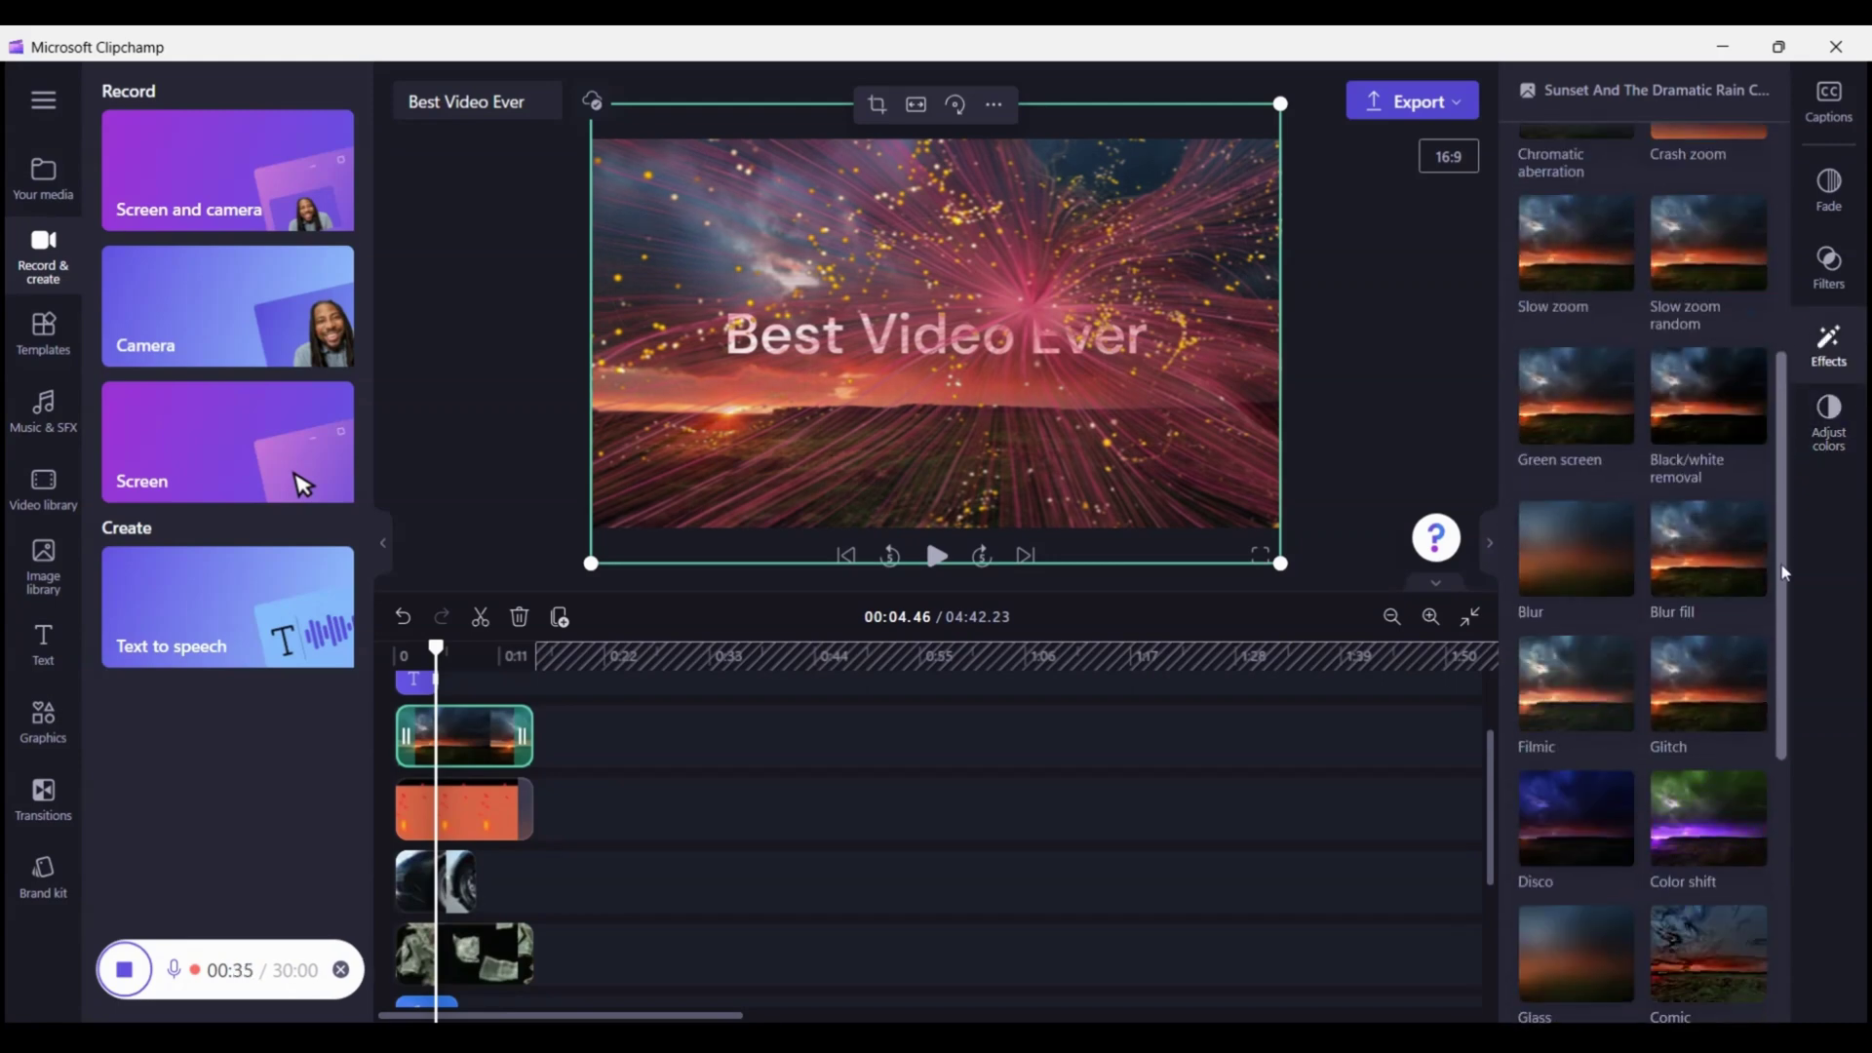
{"action": "left_click", "coordinate": [1708, 429]}
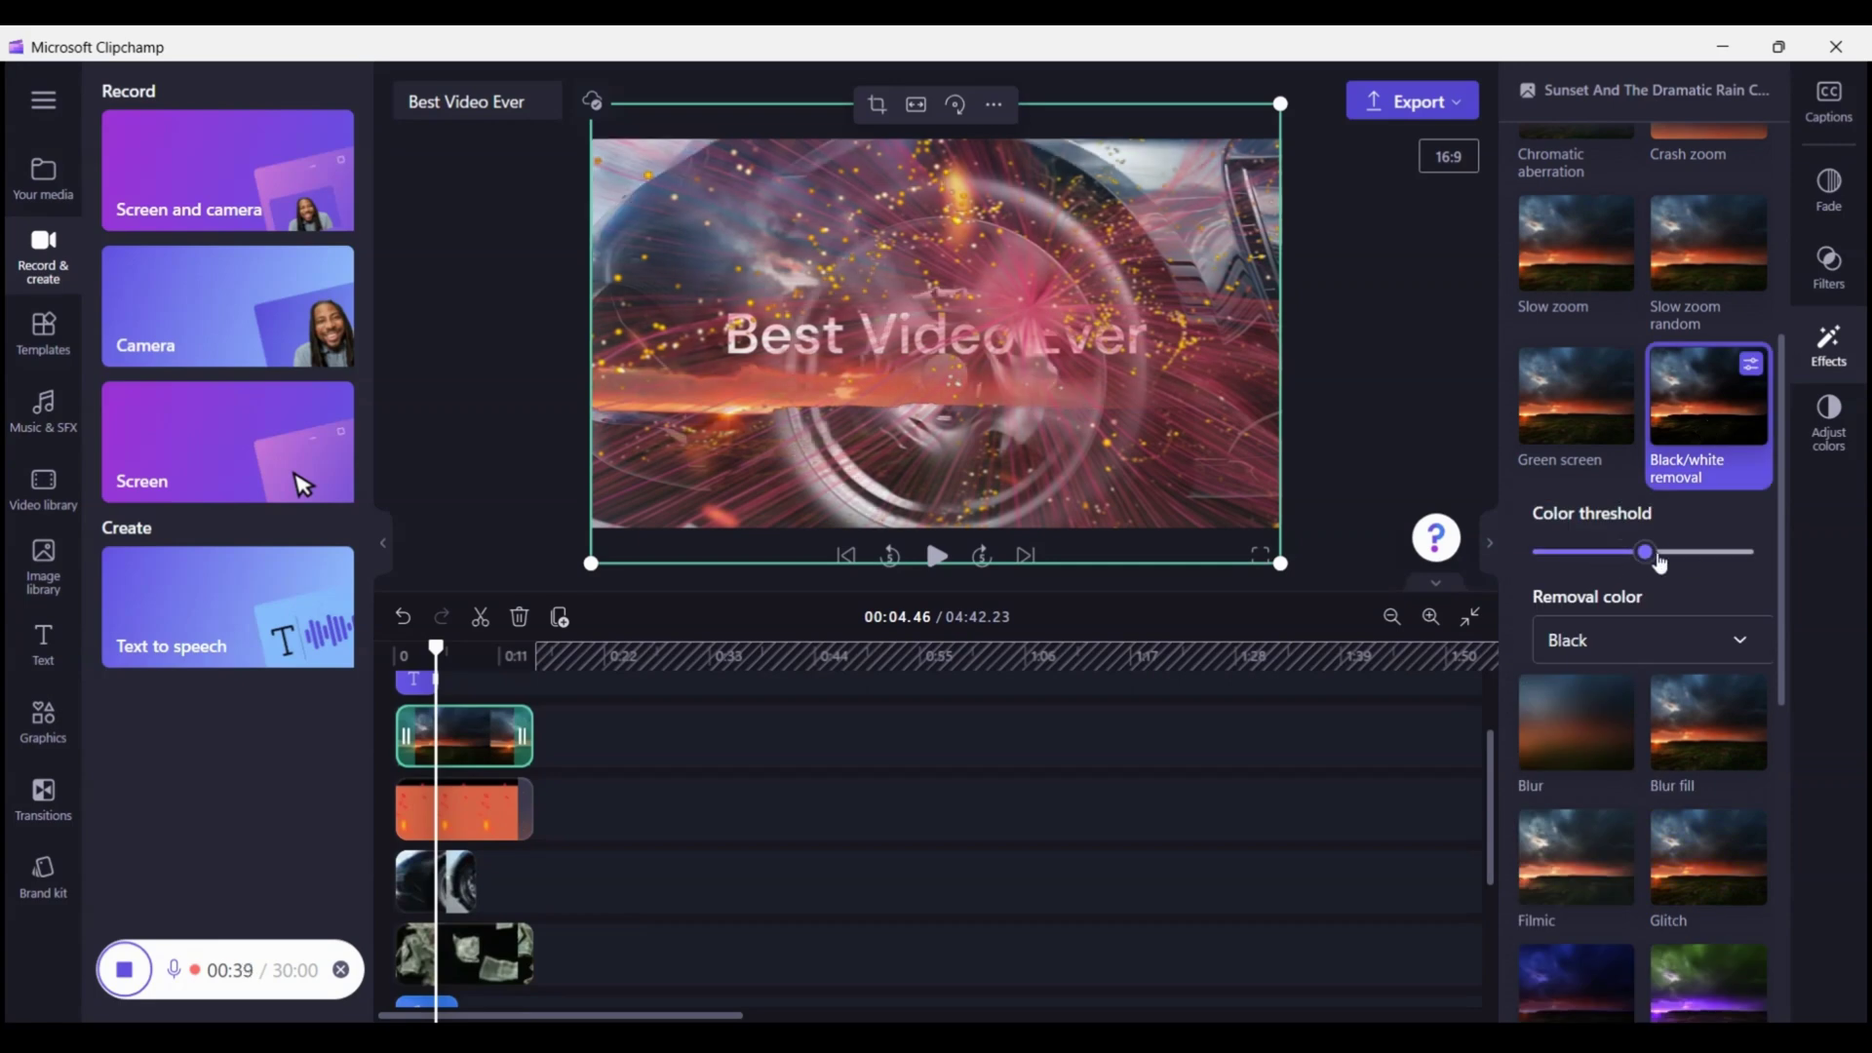
{"action": "left_click_drag", "start_coordinate": [1598, 552], "coordinate": [1523, 570]}
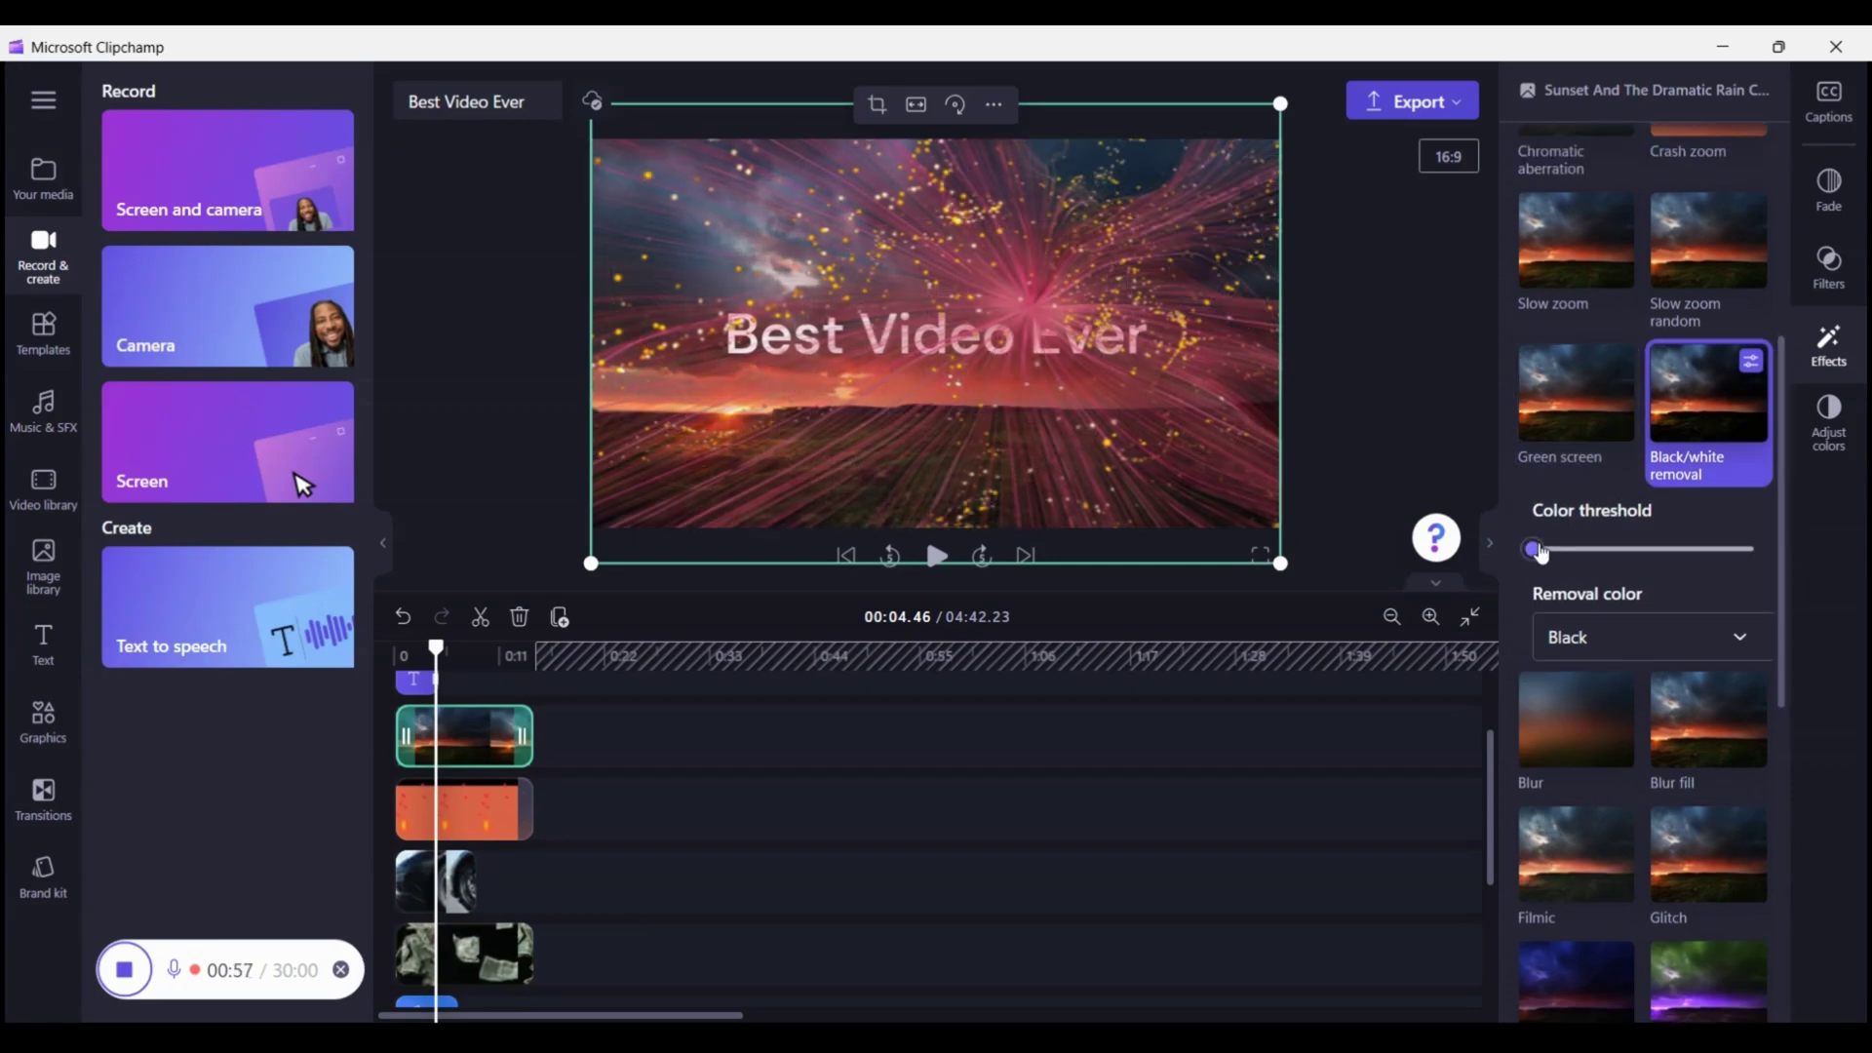
{"action": "left_click", "coordinate": [1718, 637]}
{"action": "left_click", "coordinate": [1569, 786]}
{"action": "left_click_drag", "start_coordinate": [1559, 554], "coordinate": [1684, 552]}
- Add a Green screen effect to the sunset clip keying out Blue
{"action": "left_click", "coordinate": [1576, 395]}
{"action": "left_click", "coordinate": [1648, 635]}
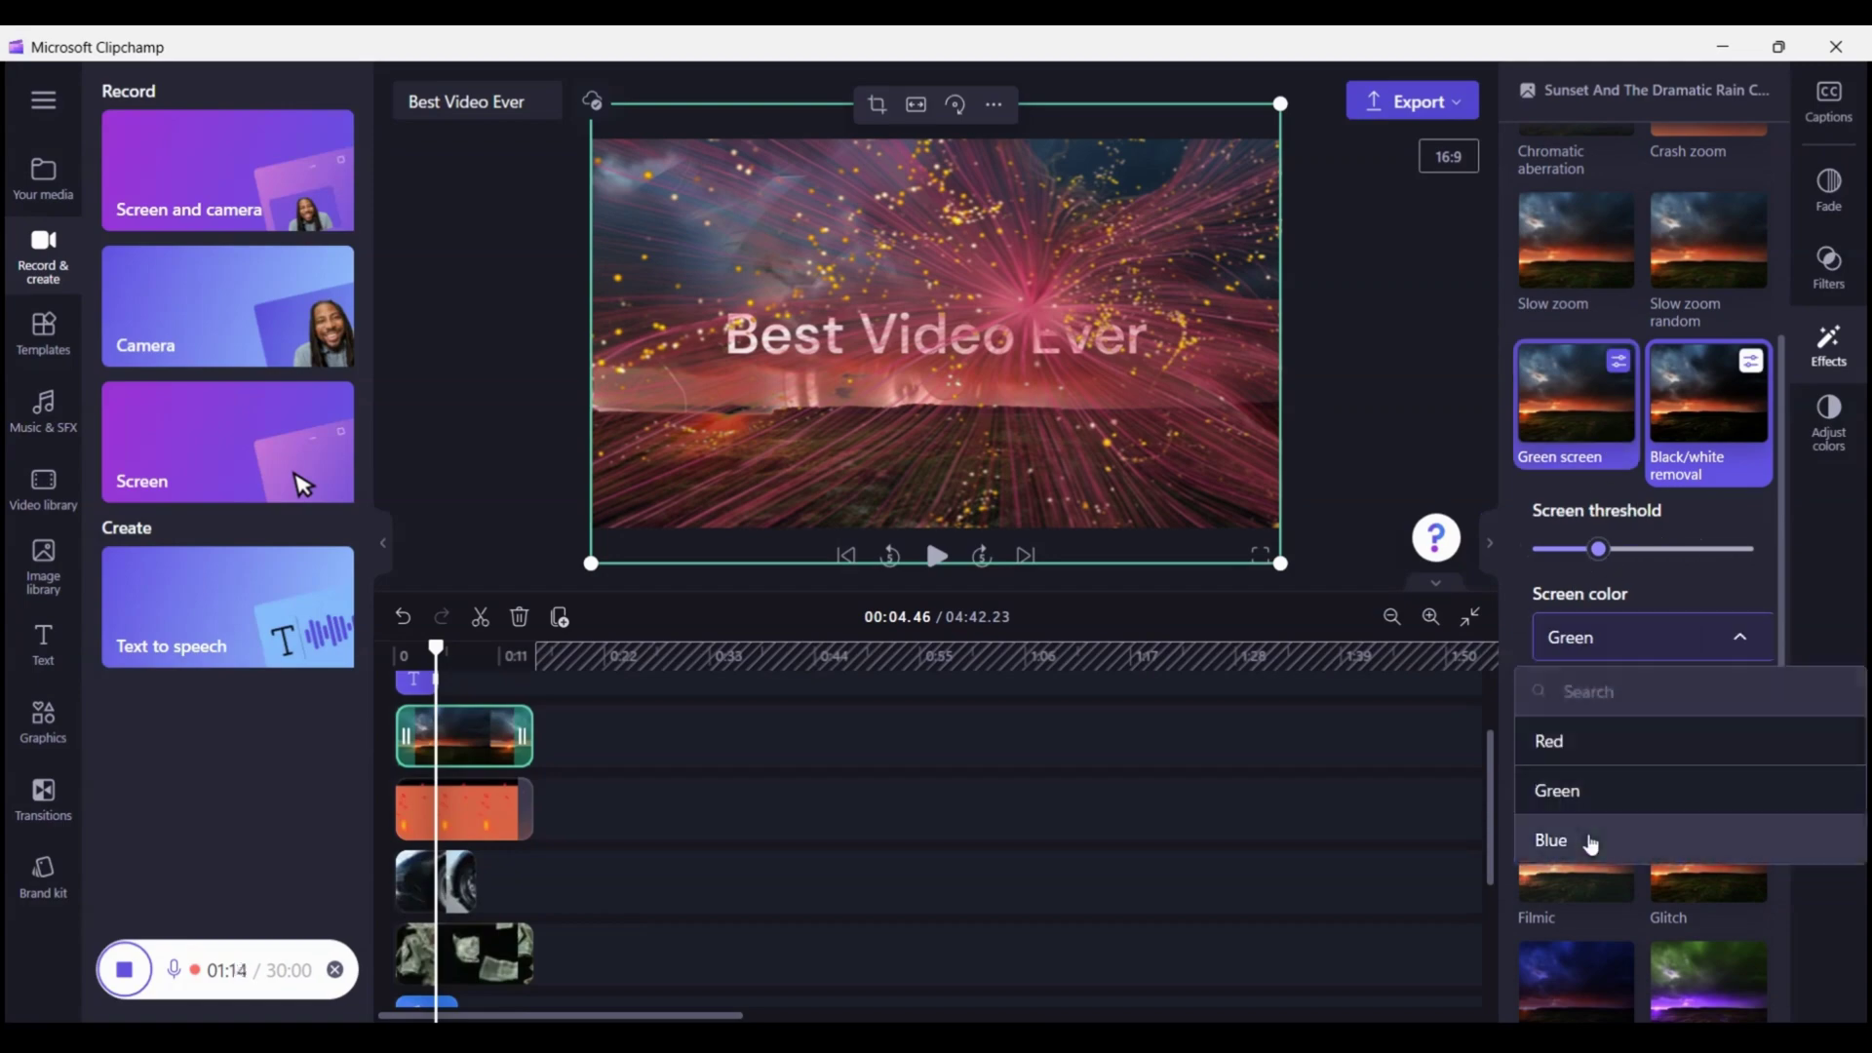
{"action": "left_click", "coordinate": [1588, 840]}
- Set the sunset clip's blend mode to Multiply and play the preview to check it
{"action": "left_click", "coordinate": [1828, 419]}
{"action": "left_click", "coordinate": [1644, 593]}
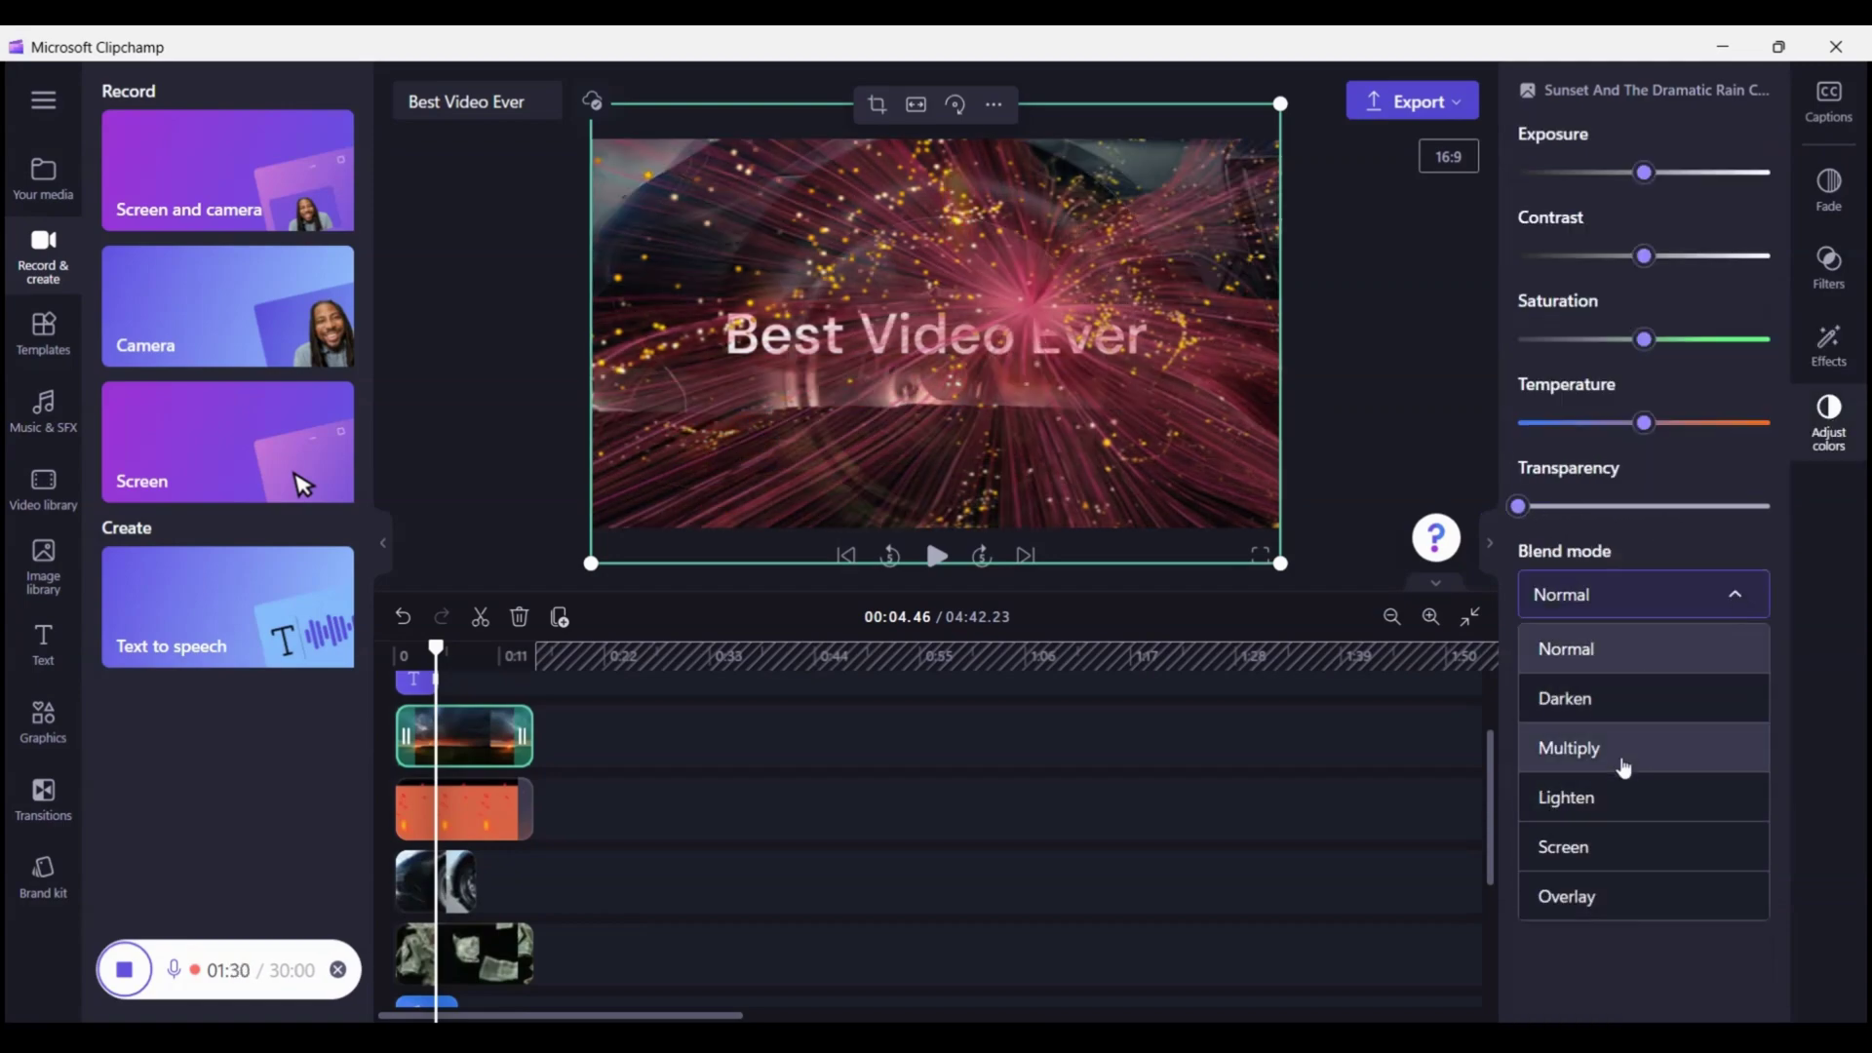
{"action": "left_click", "coordinate": [1621, 748]}
{"action": "left_click", "coordinate": [934, 556]}
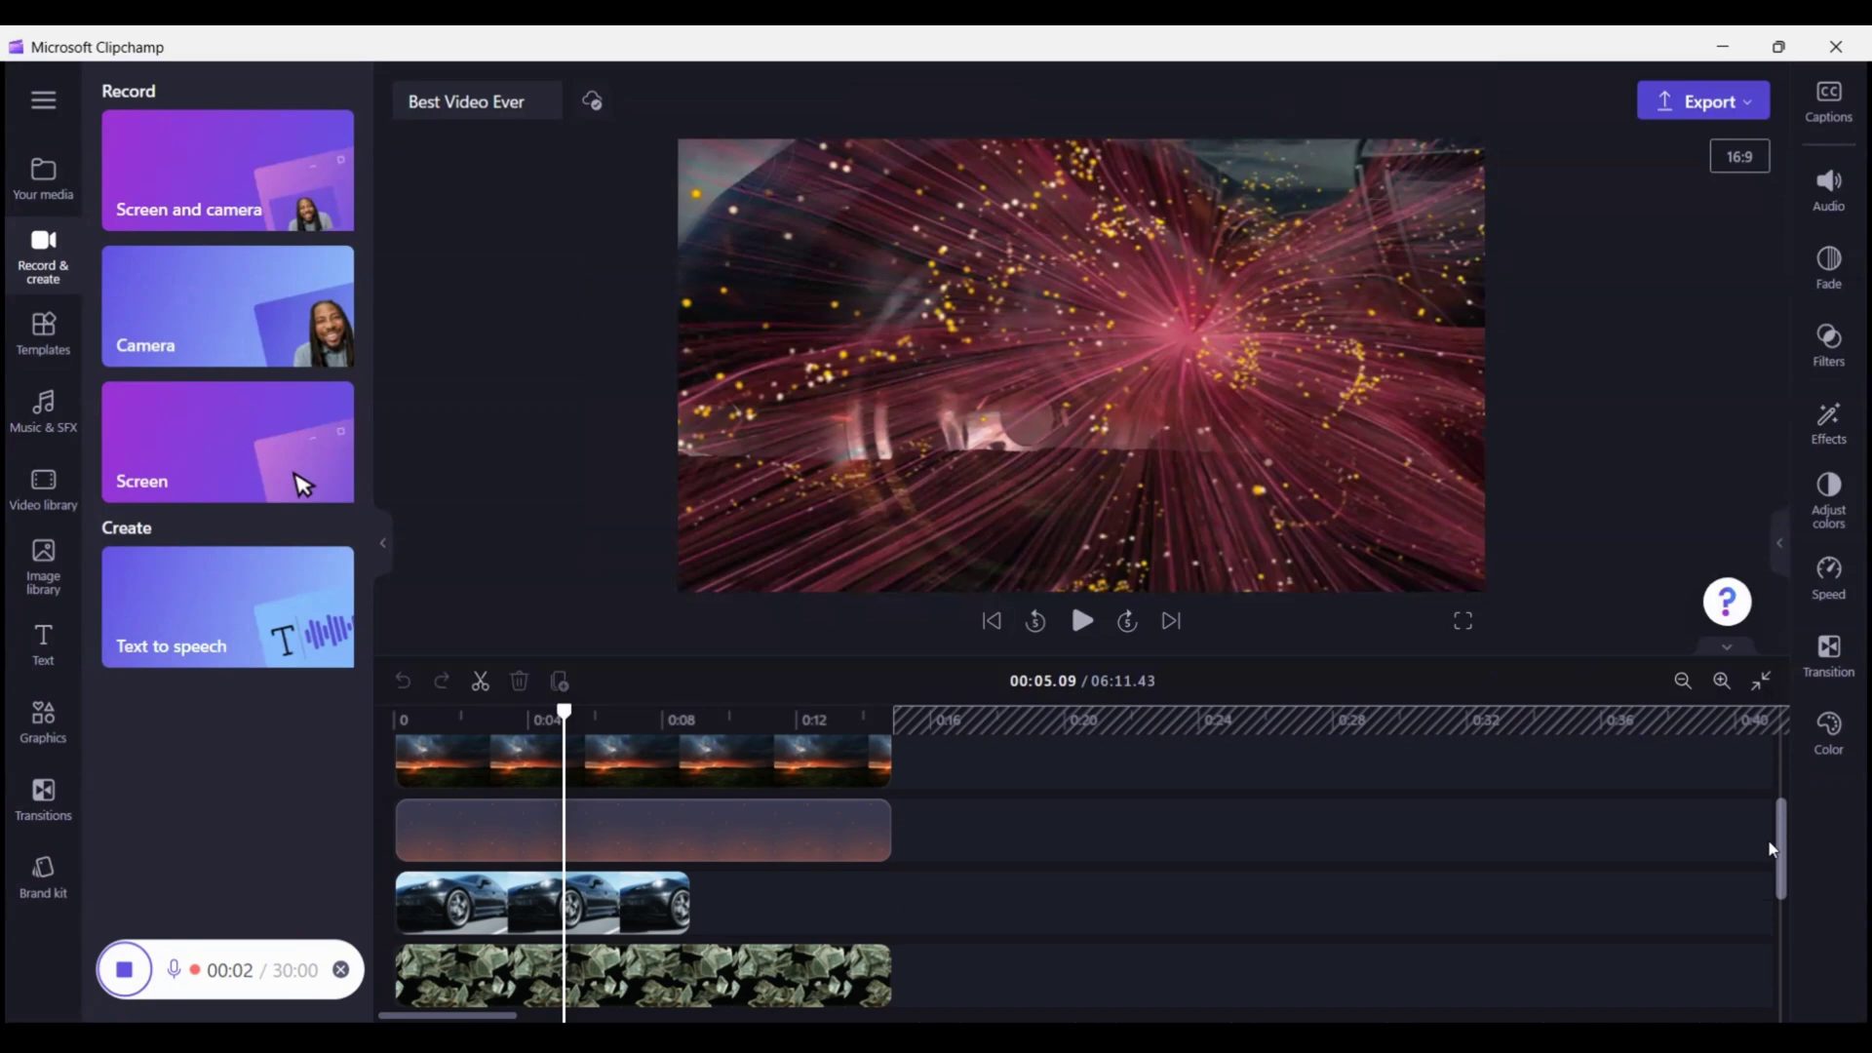
- Split the sunset sky clip at the playhead around 0:06
{"action": "scroll", "coordinate": [1772, 848], "scroll_direction": "down", "scroll_amount": 1}
{"action": "left_click_drag", "start_coordinate": [546, 867], "coordinate": [746, 868]}
{"action": "left_click_drag", "start_coordinate": [1786, 870], "coordinate": [1786, 812]}
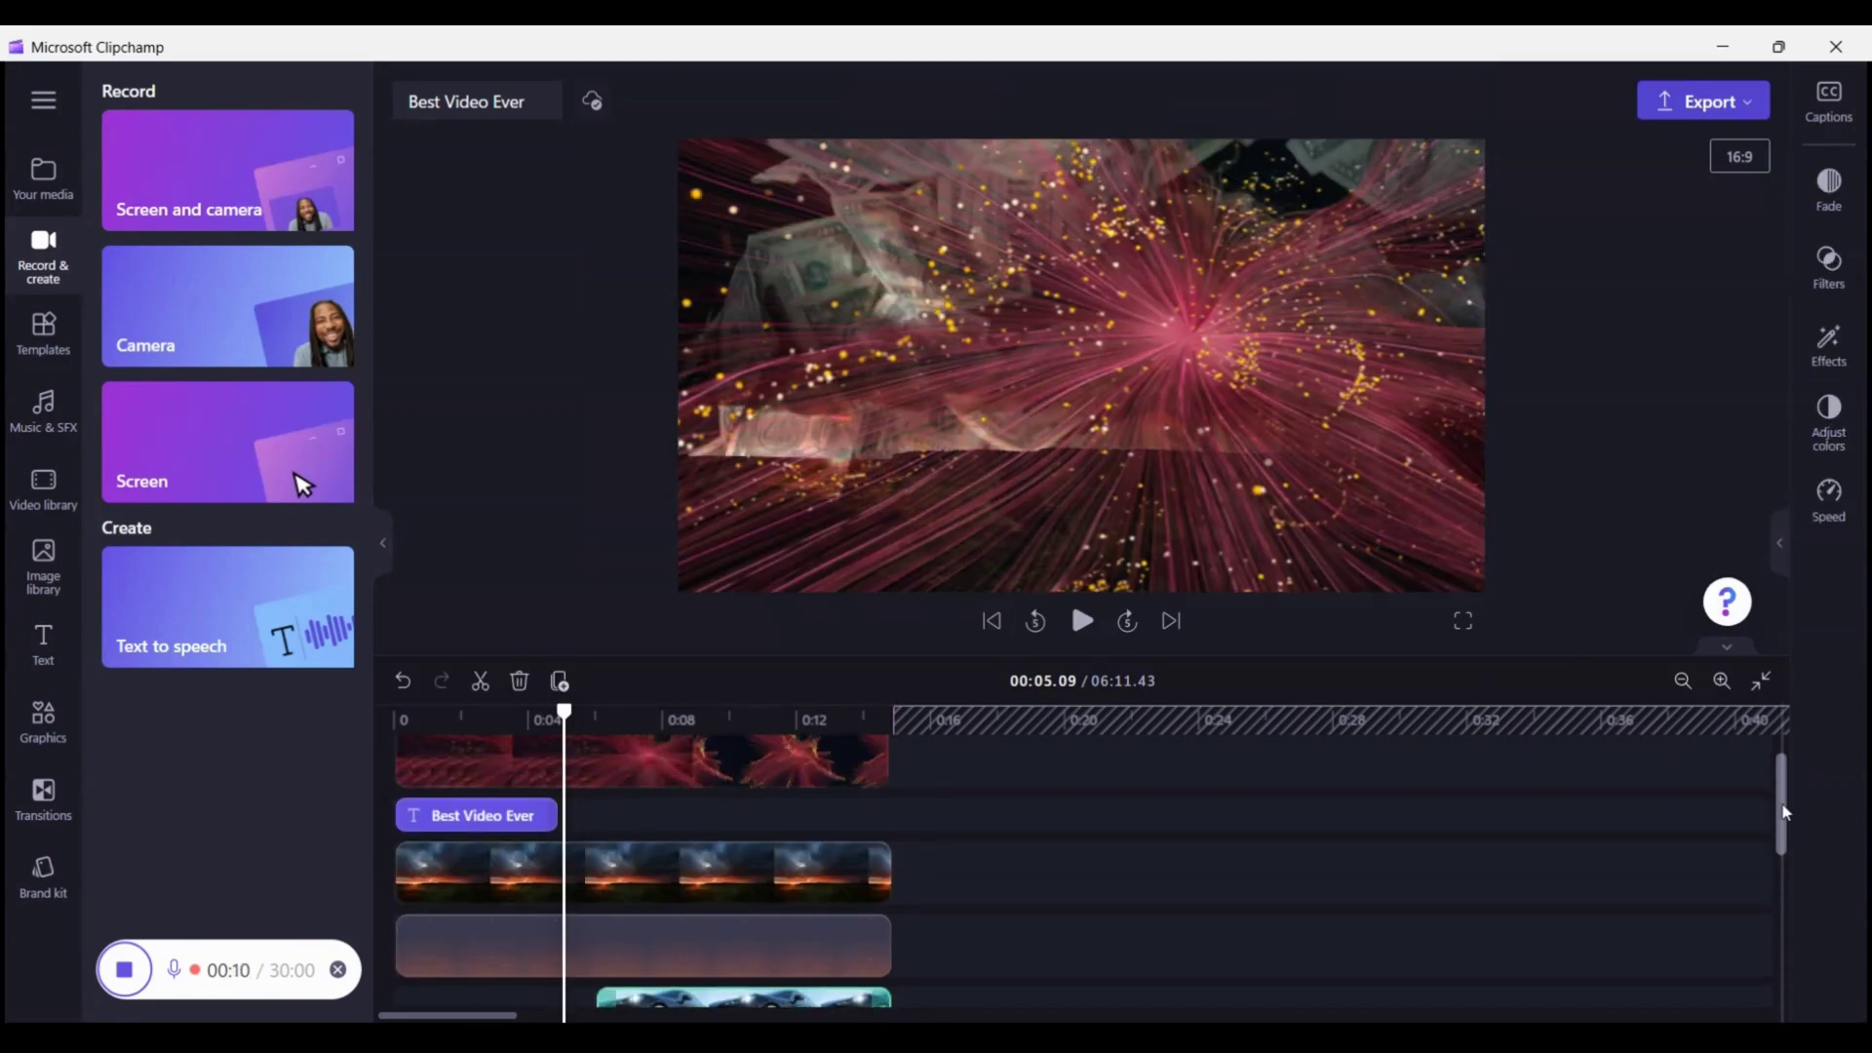
{"action": "left_click", "coordinate": [590, 721]}
{"action": "left_click", "coordinate": [570, 877]}
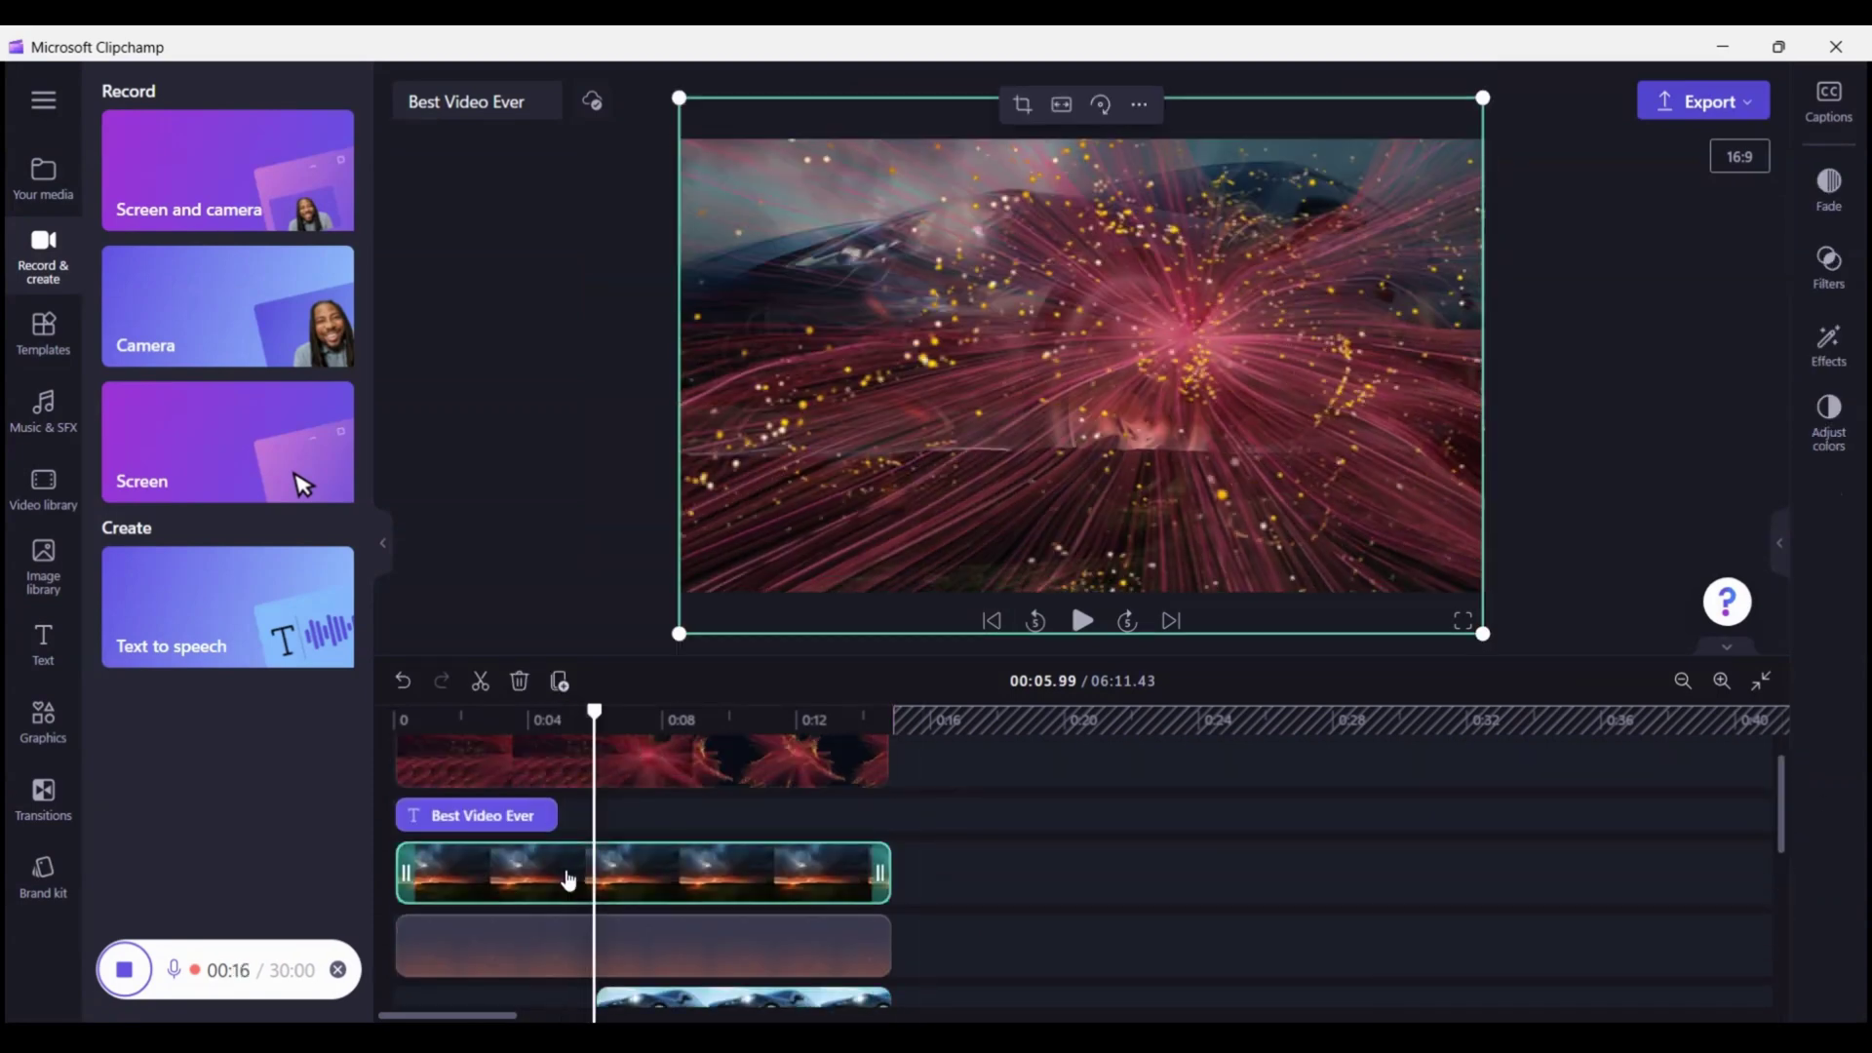
{"action": "left_click", "coordinate": [481, 681]}
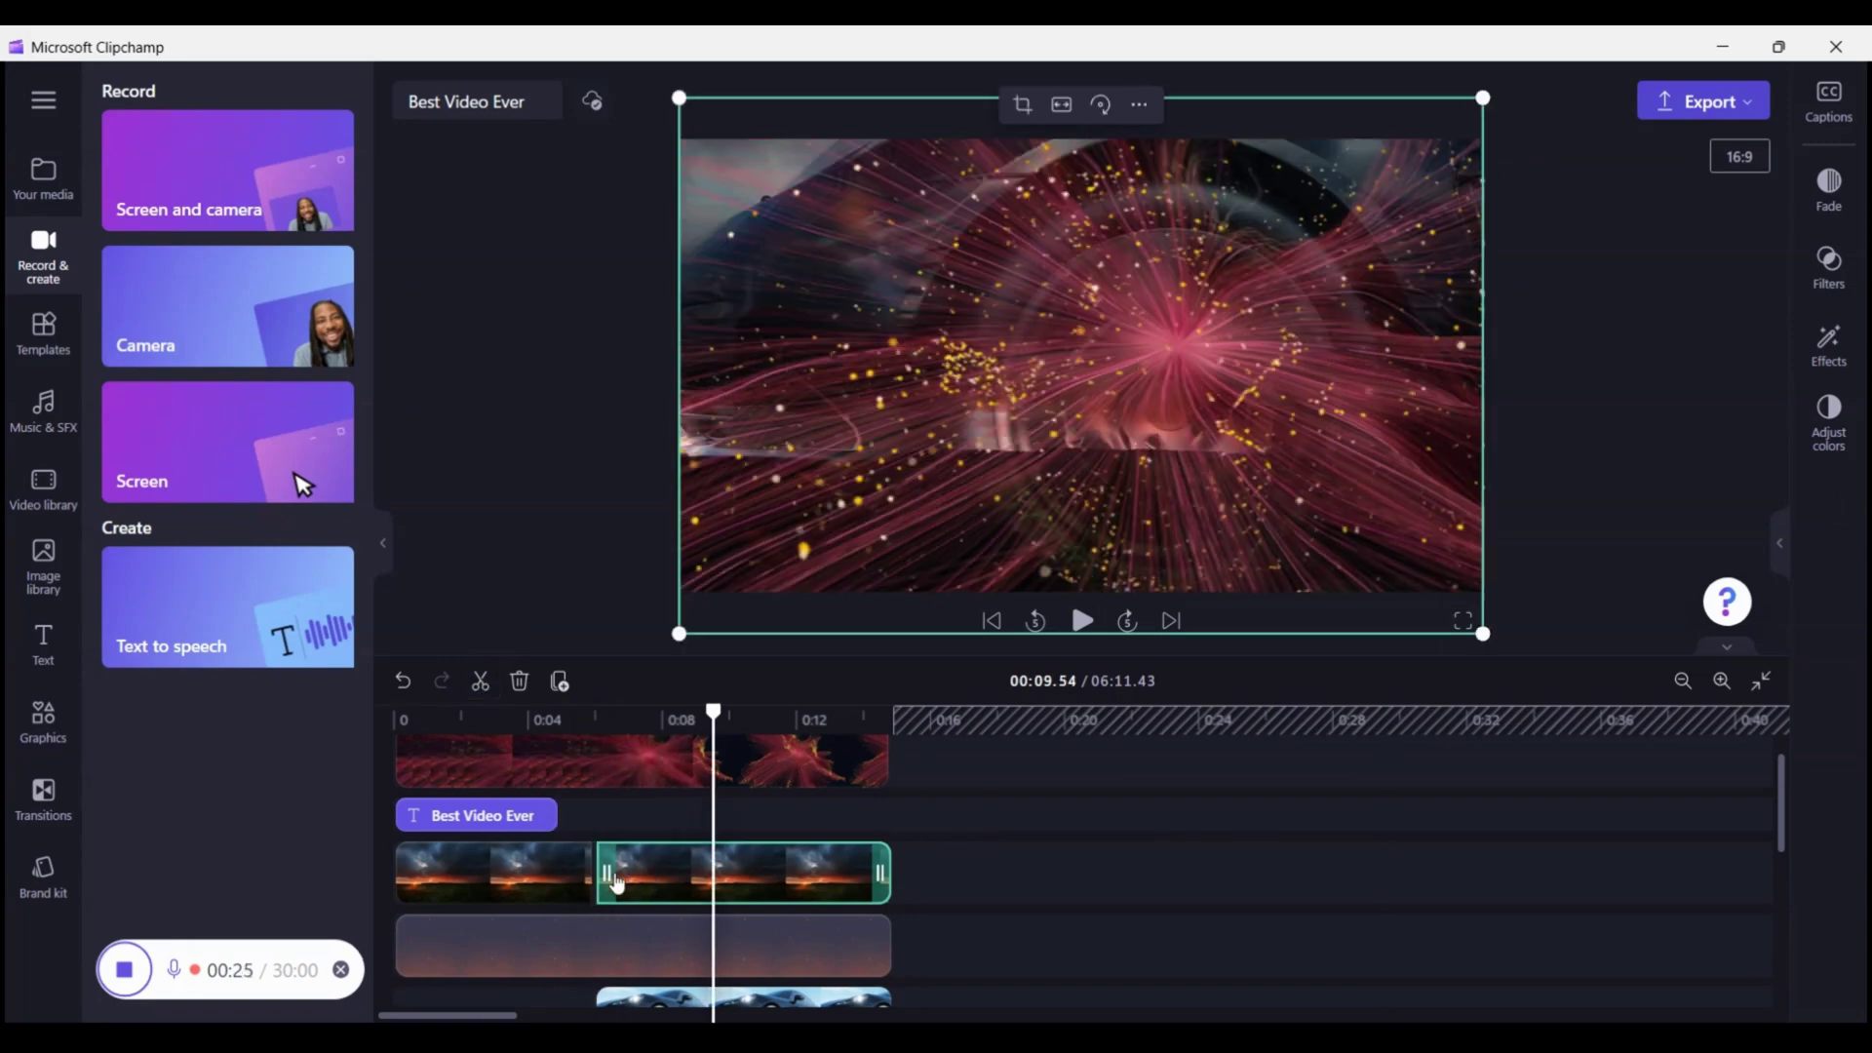
- Join the two sky halves with a Cross fade transition
{"action": "left_click", "coordinate": [595, 873]}
{"action": "left_click", "coordinate": [1830, 199]}
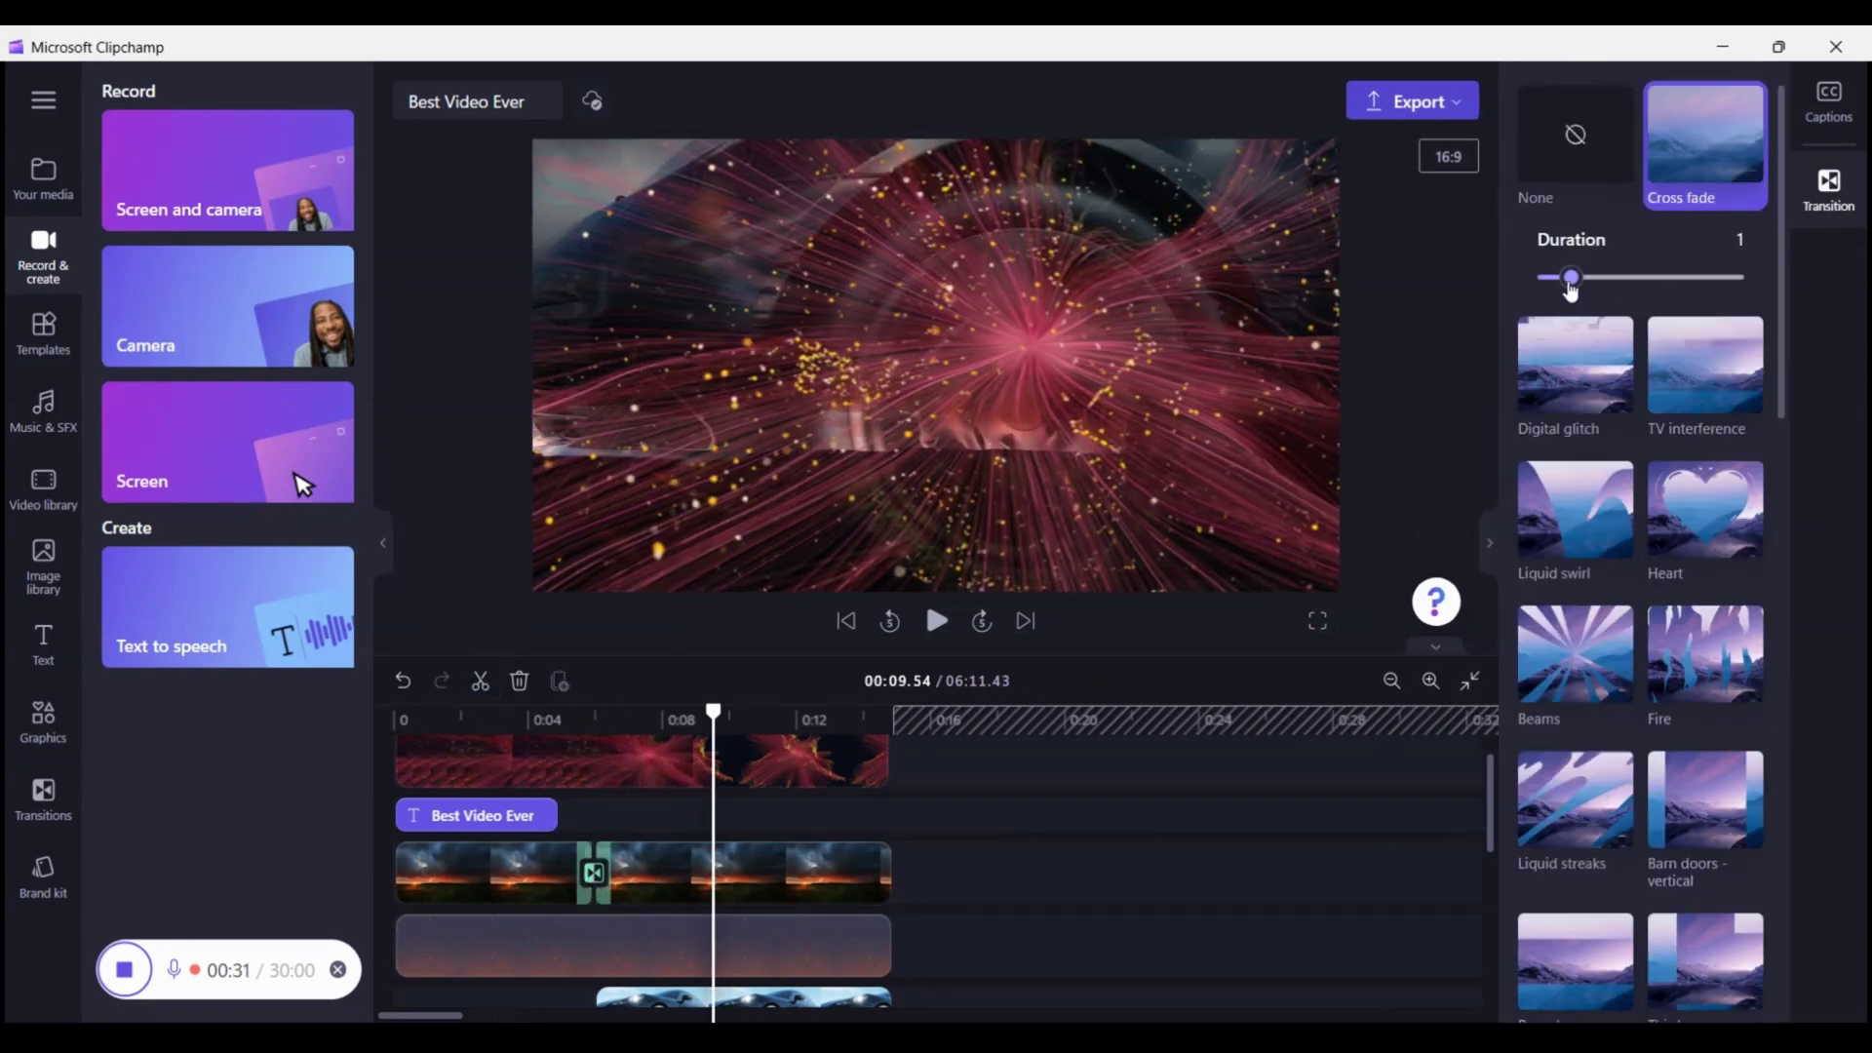
{"action": "left_click", "coordinate": [561, 868]}
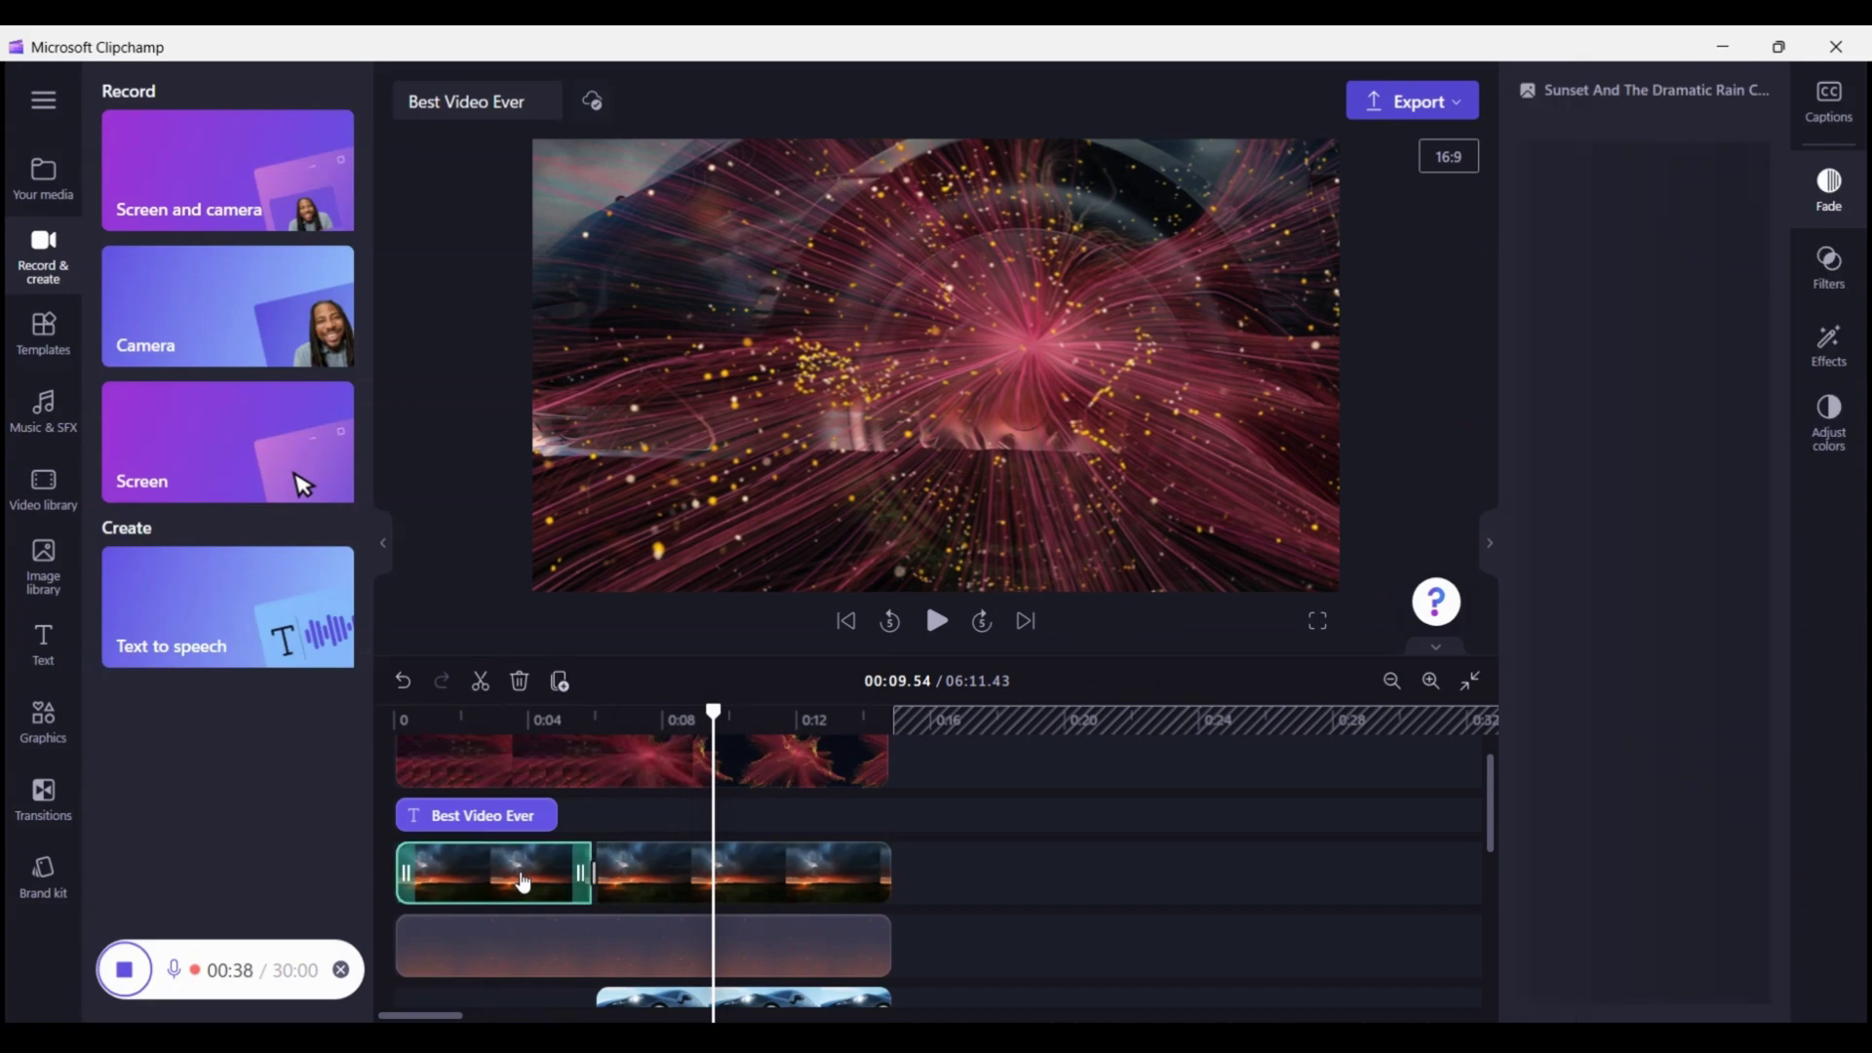
{"action": "left_click", "coordinate": [634, 872]}
- Browse the Effects available for the sky clip and preview from the start
{"action": "left_click", "coordinate": [1829, 341]}
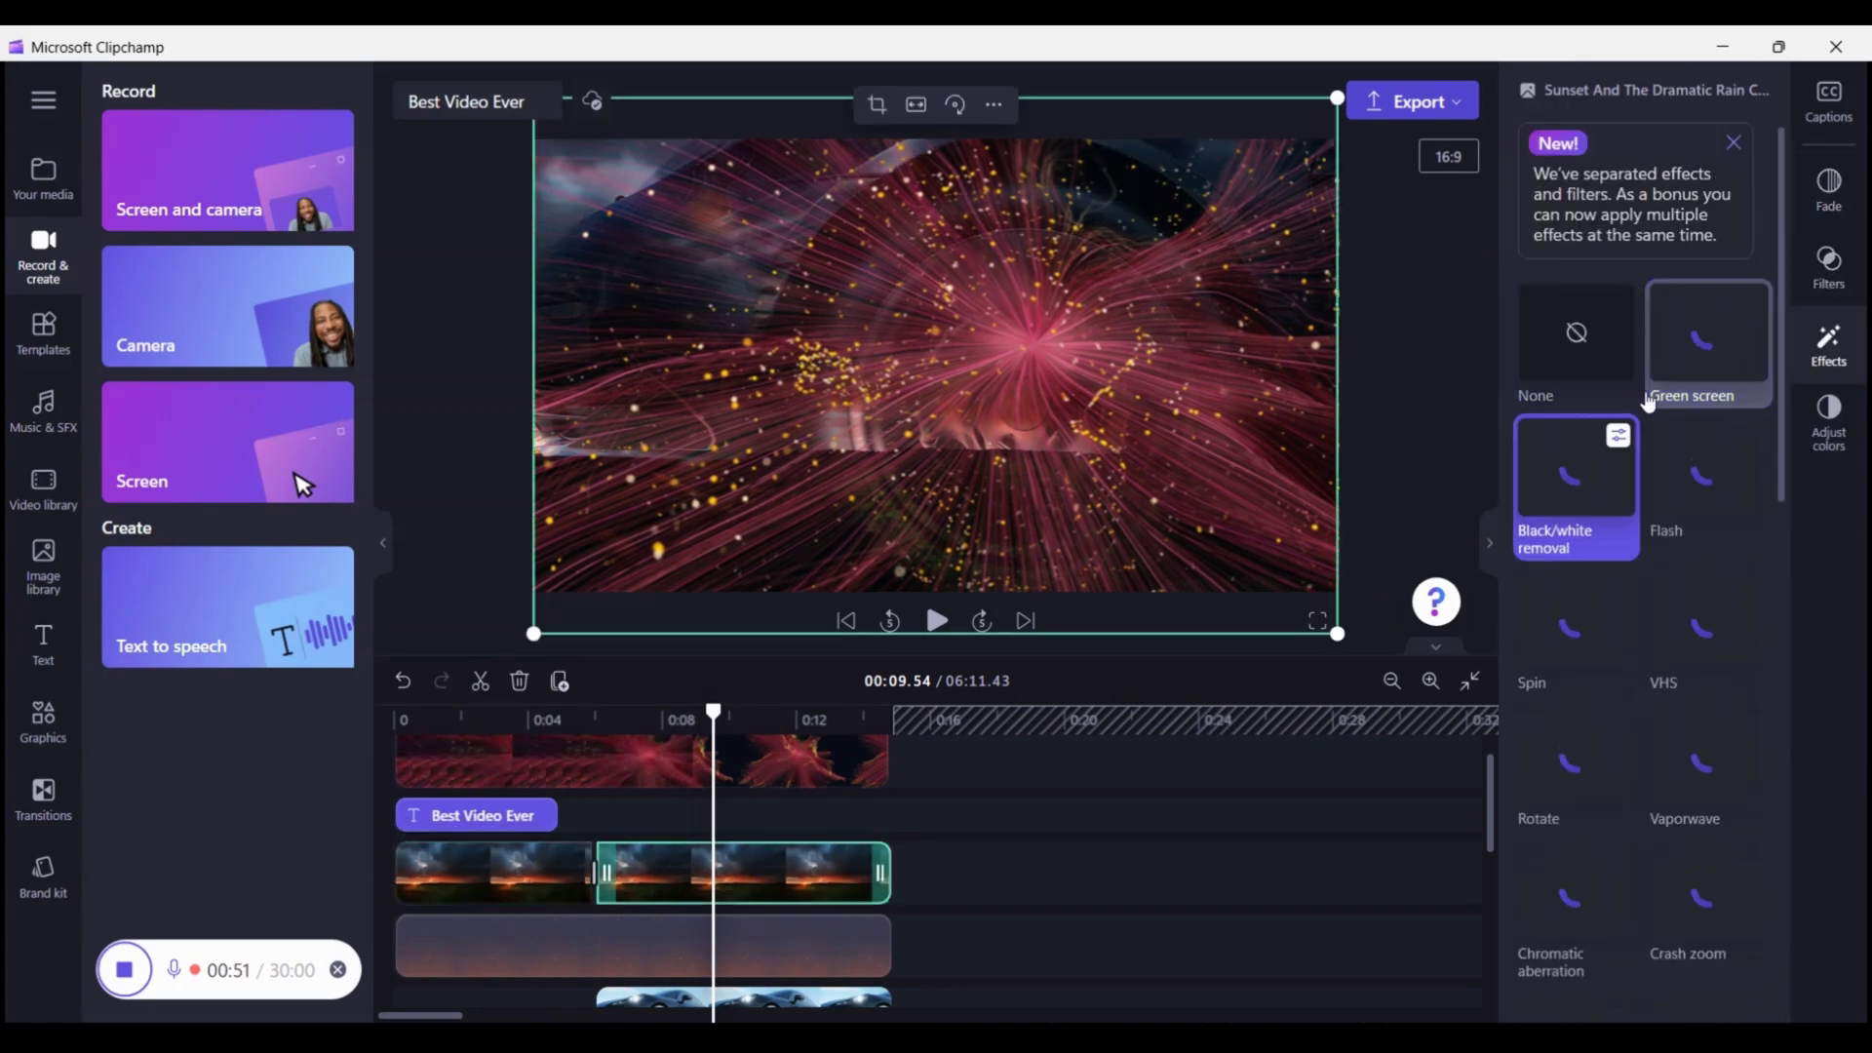
{"action": "left_click", "coordinate": [514, 873]}
{"action": "left_click", "coordinate": [1577, 176]}
{"action": "left_click", "coordinate": [846, 620]}
{"action": "left_click", "coordinate": [936, 620]}
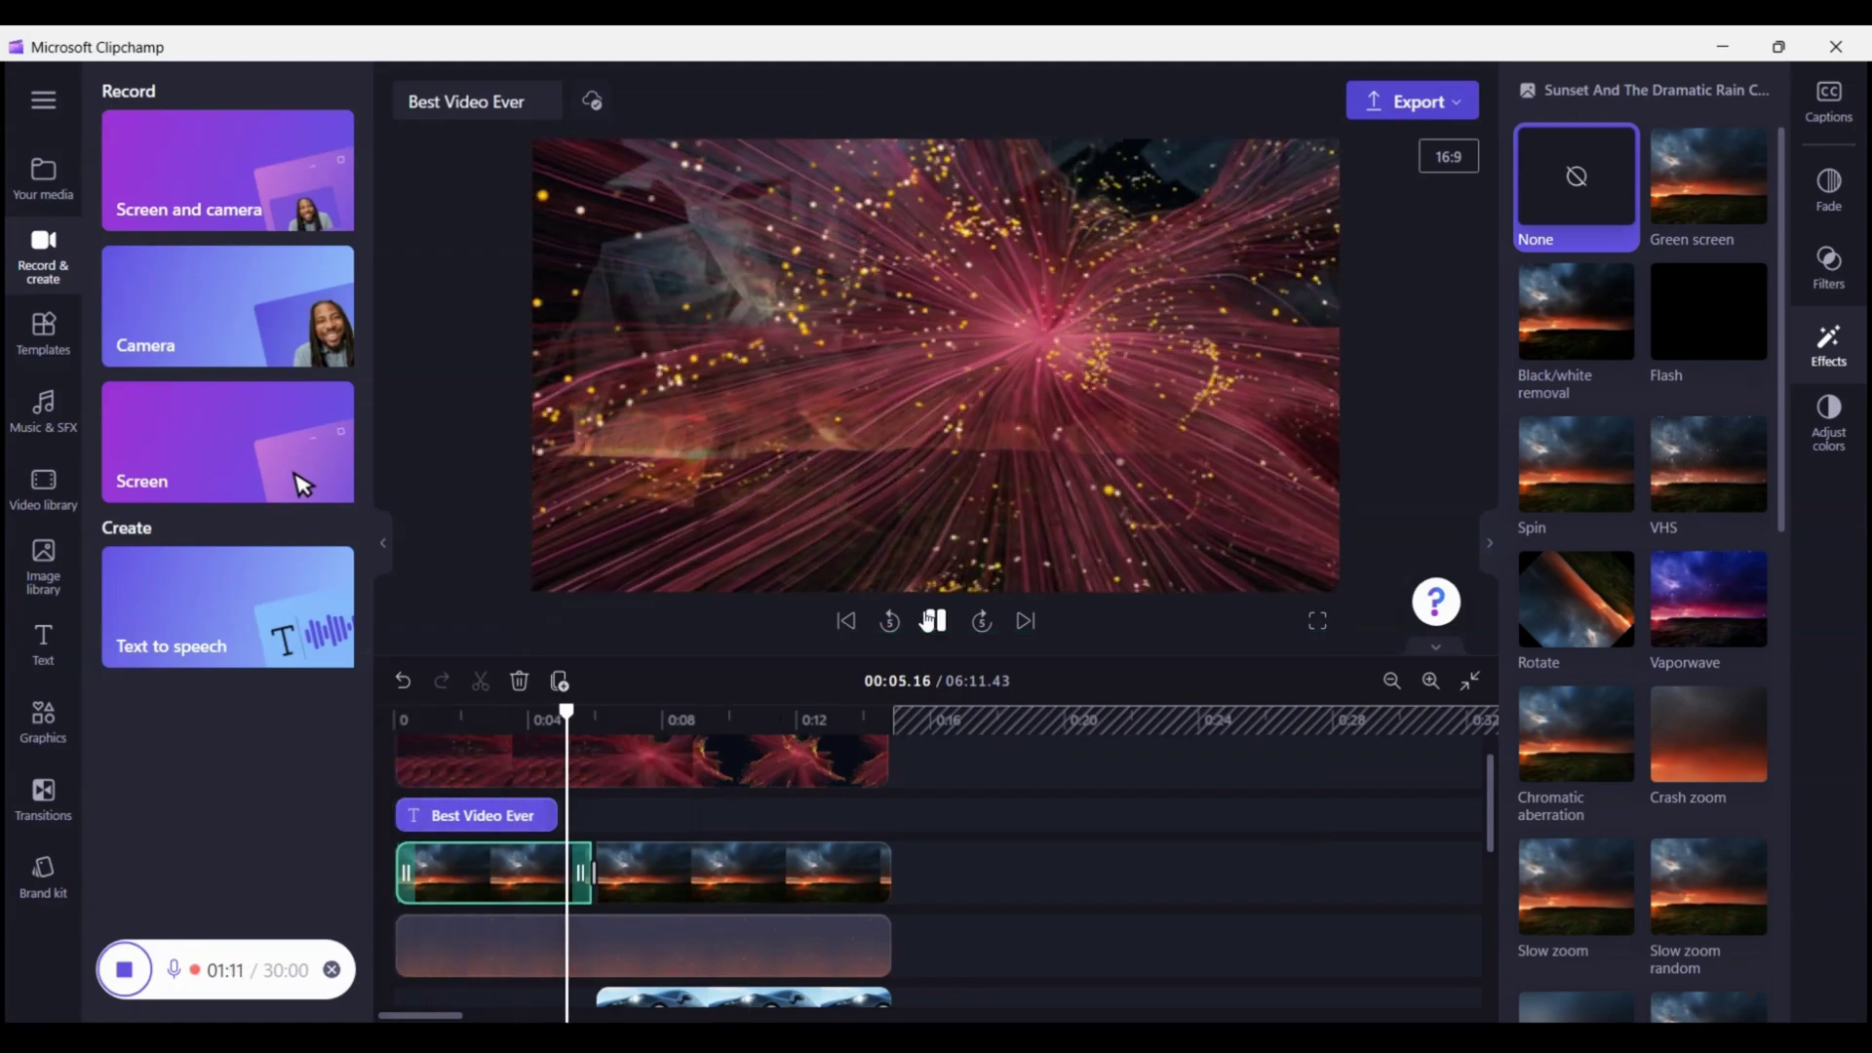
- Trim the particle clip to end near 0:05 with 2-second fade in and out
{"action": "left_click", "coordinate": [838, 760]}
{"action": "left_click_drag", "start_coordinate": [885, 794], "coordinate": [590, 820]}
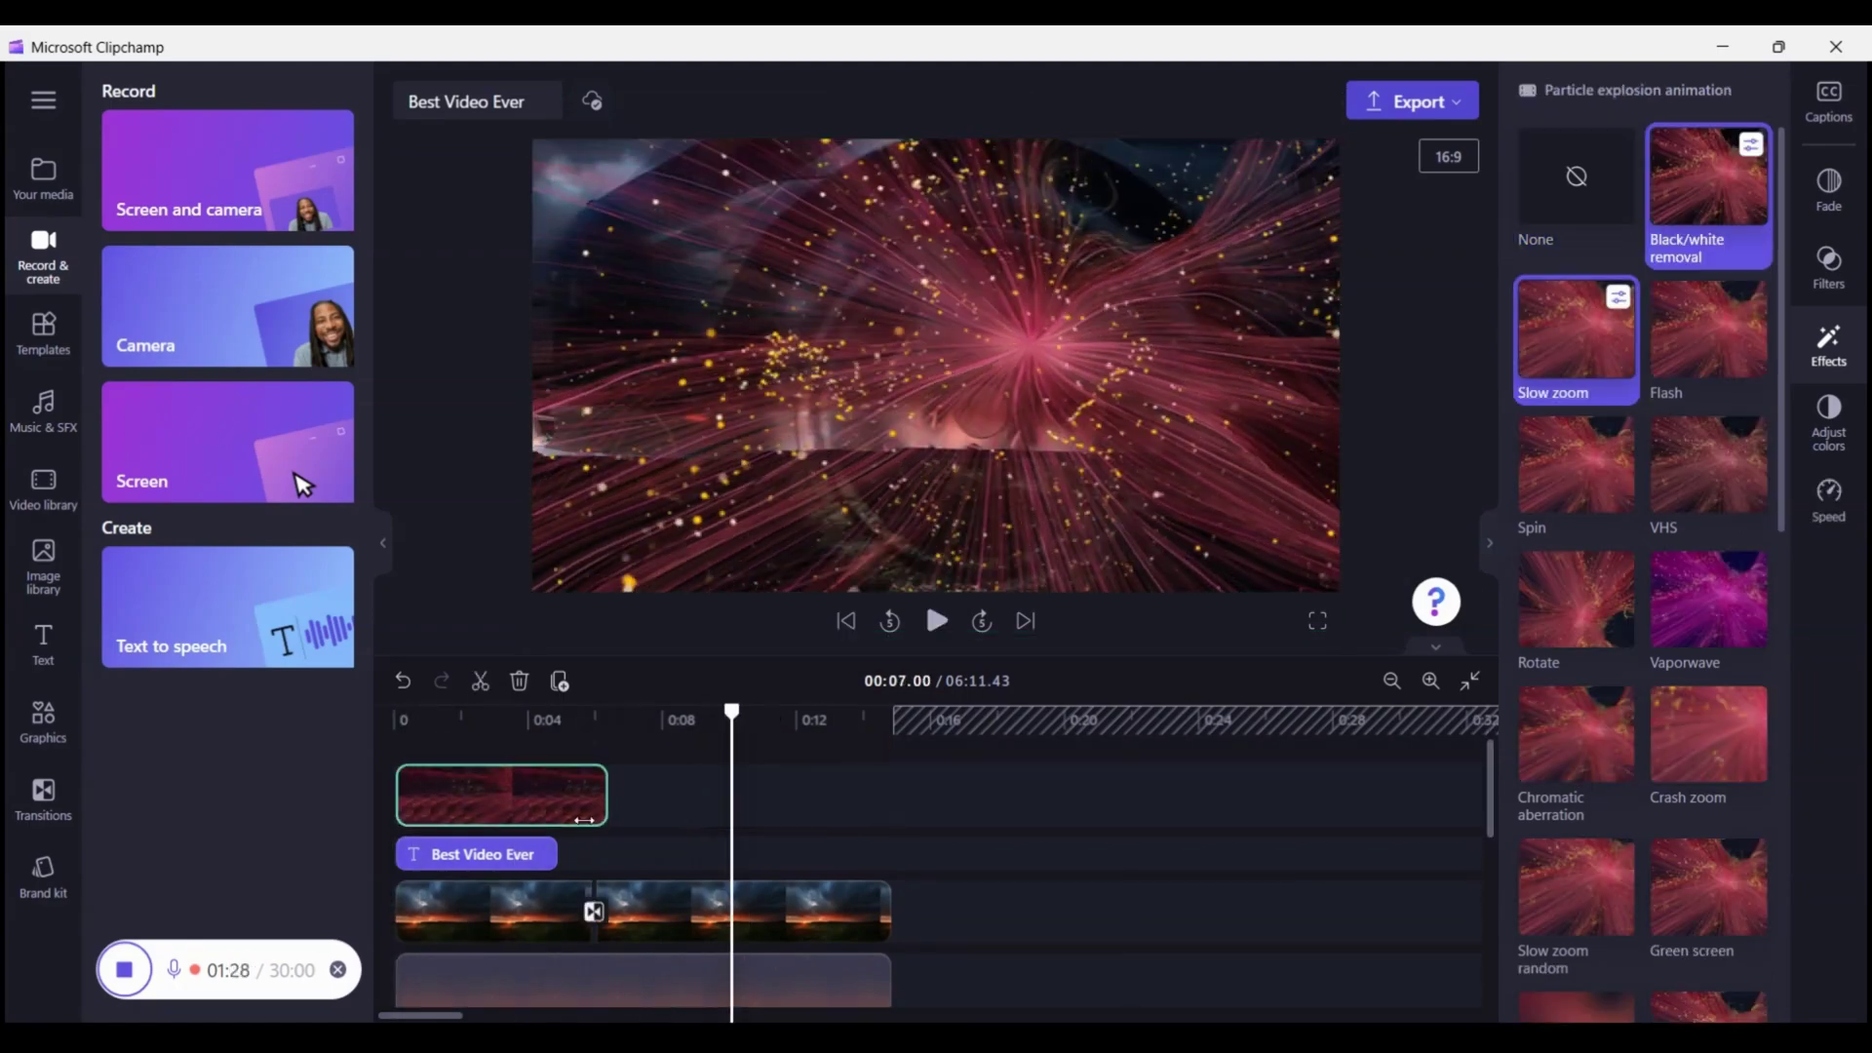
{"action": "left_click", "coordinate": [1828, 186]}
{"action": "left_click", "coordinate": [846, 620]}
{"action": "left_click", "coordinate": [936, 620]}
{"action": "left_click", "coordinate": [936, 620]}
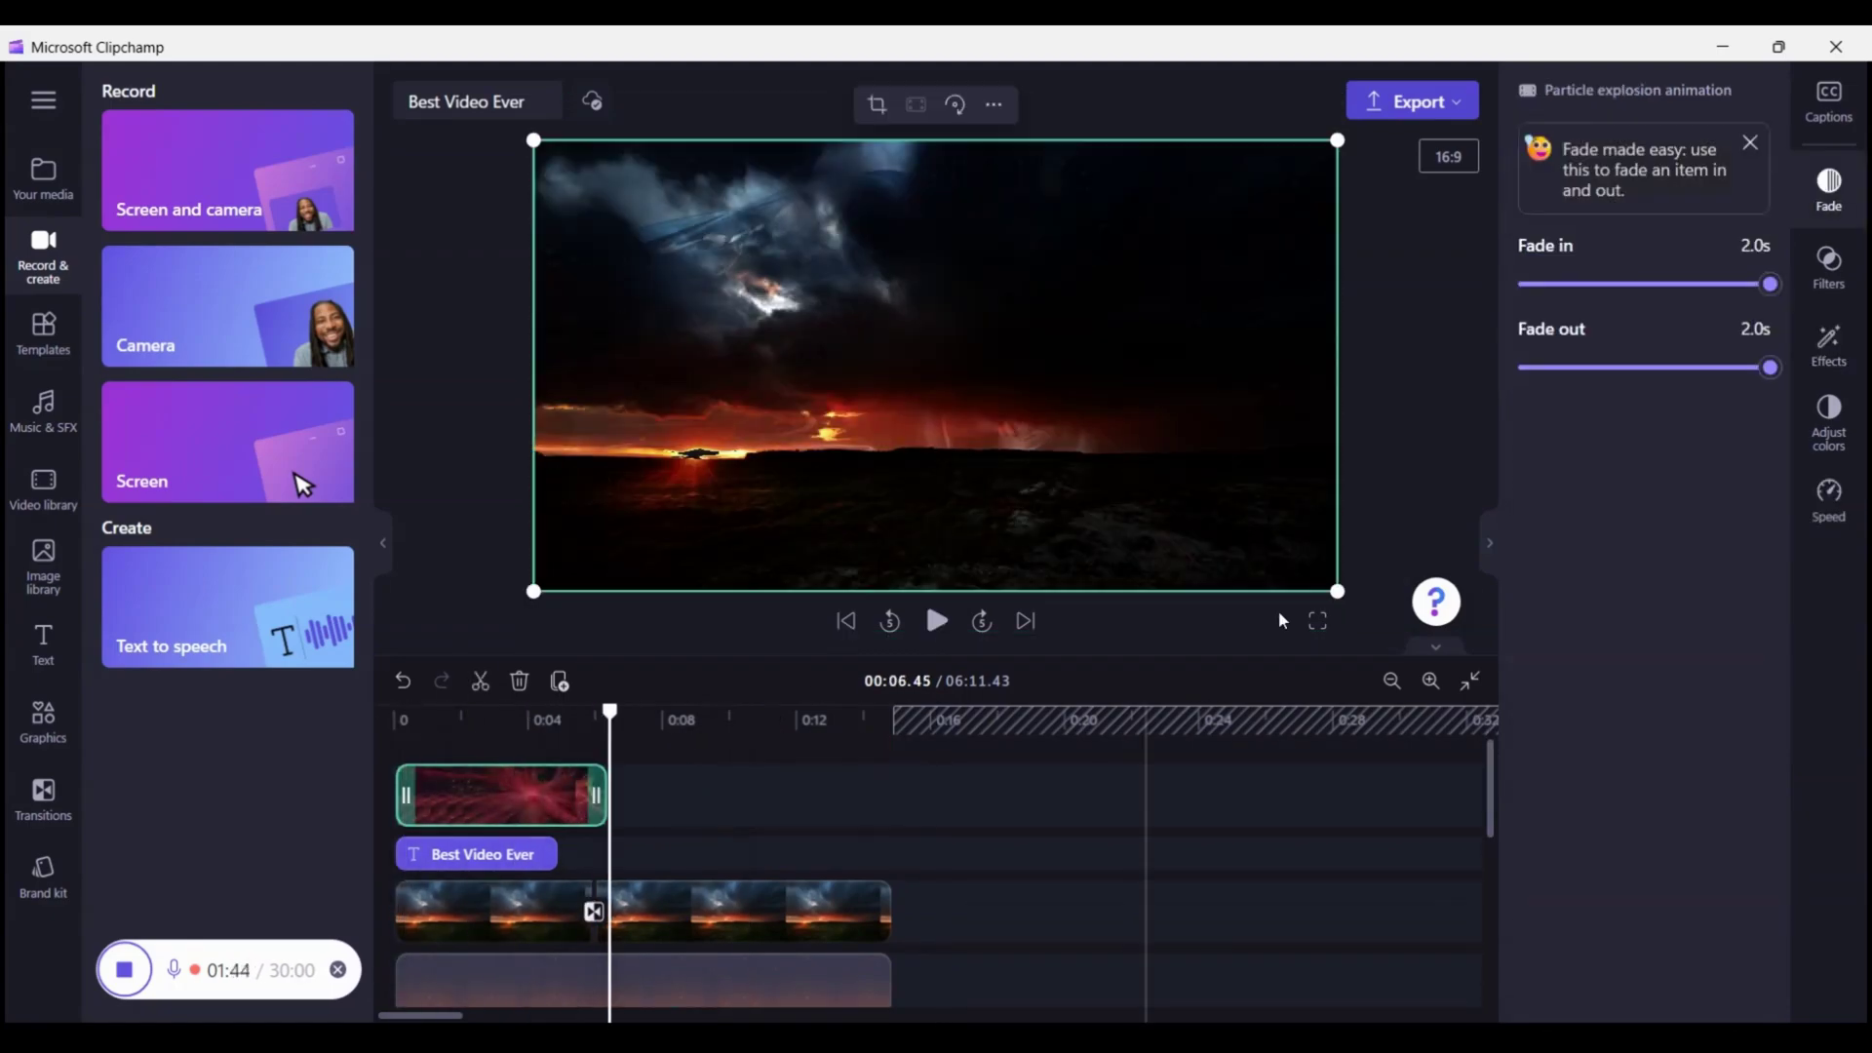
- Blend the Banknotes clip with Overlay and move it onto a new top track
{"action": "scroll", "coordinate": [585, 877], "scroll_direction": "down", "scroll_amount": 2}
{"action": "left_click", "coordinate": [572, 921]}
{"action": "left_click", "coordinate": [1829, 419]}
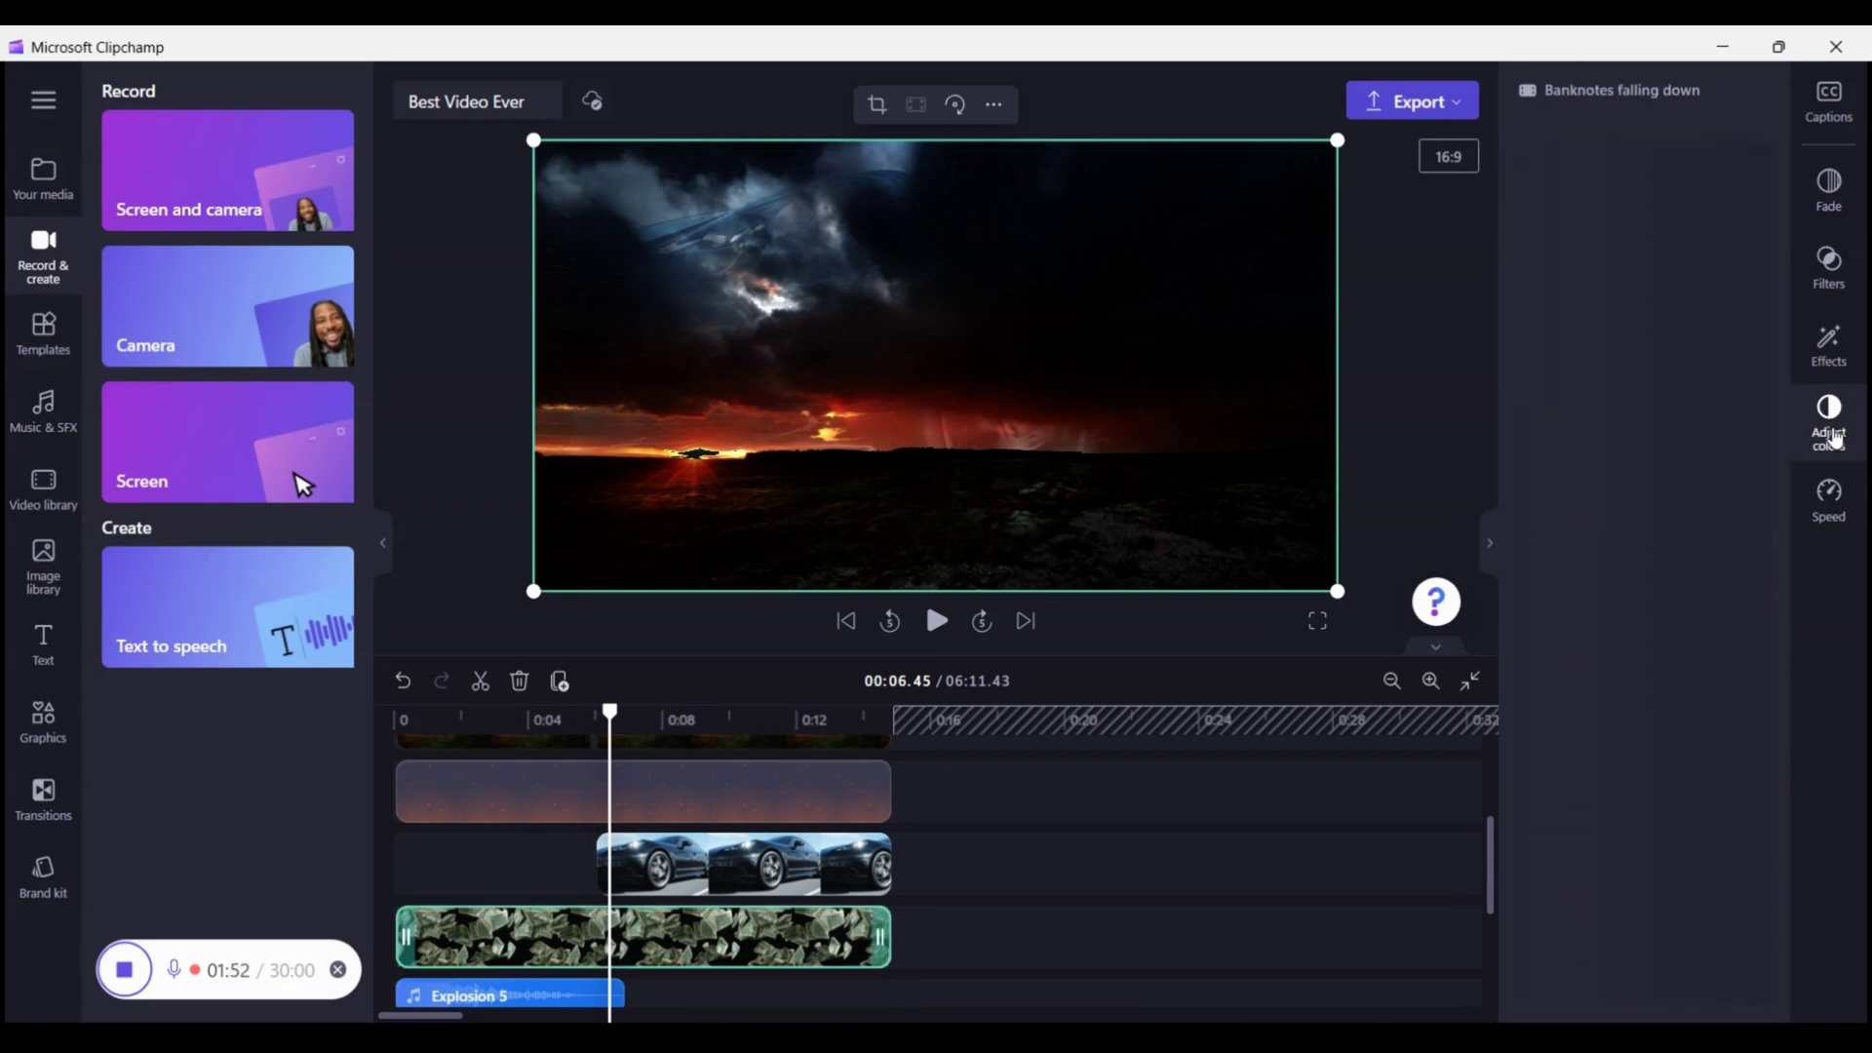
{"action": "left_click", "coordinate": [1648, 594]}
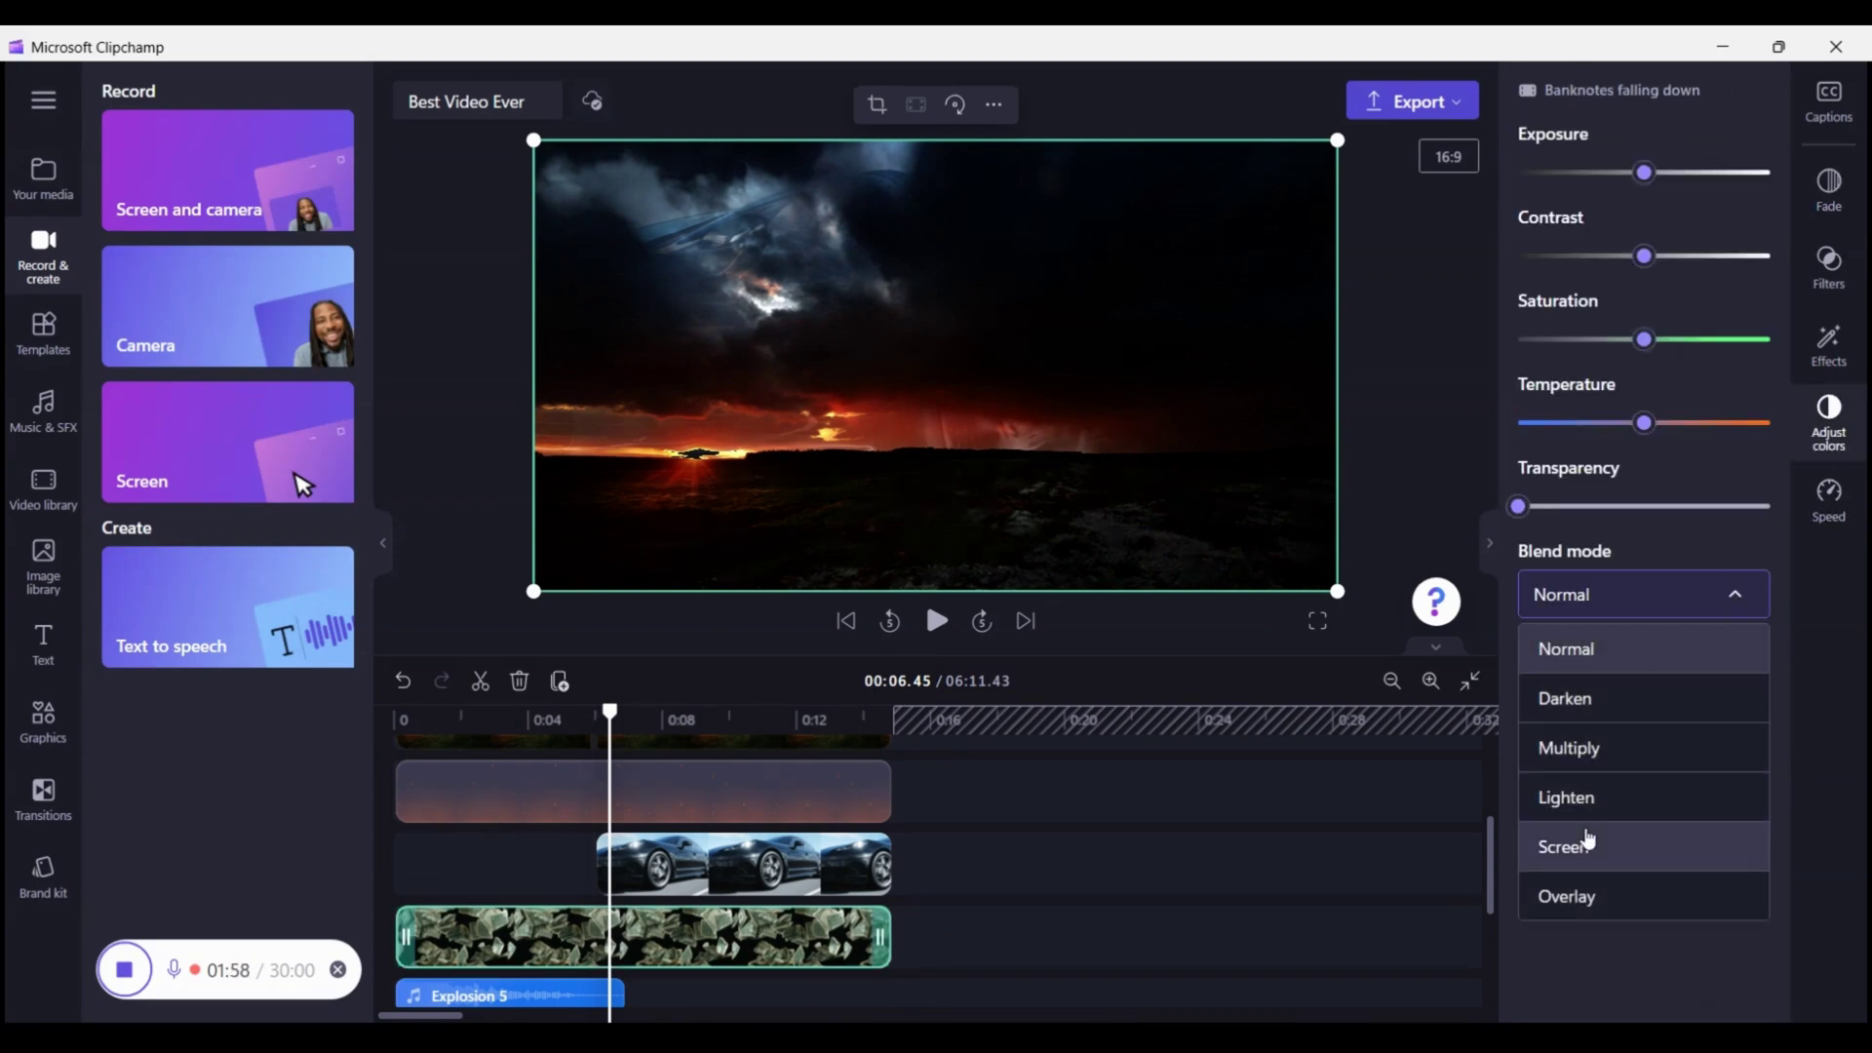
{"action": "left_click", "coordinate": [1565, 895]}
{"action": "left_click_drag", "start_coordinate": [577, 931], "coordinate": [577, 792]}
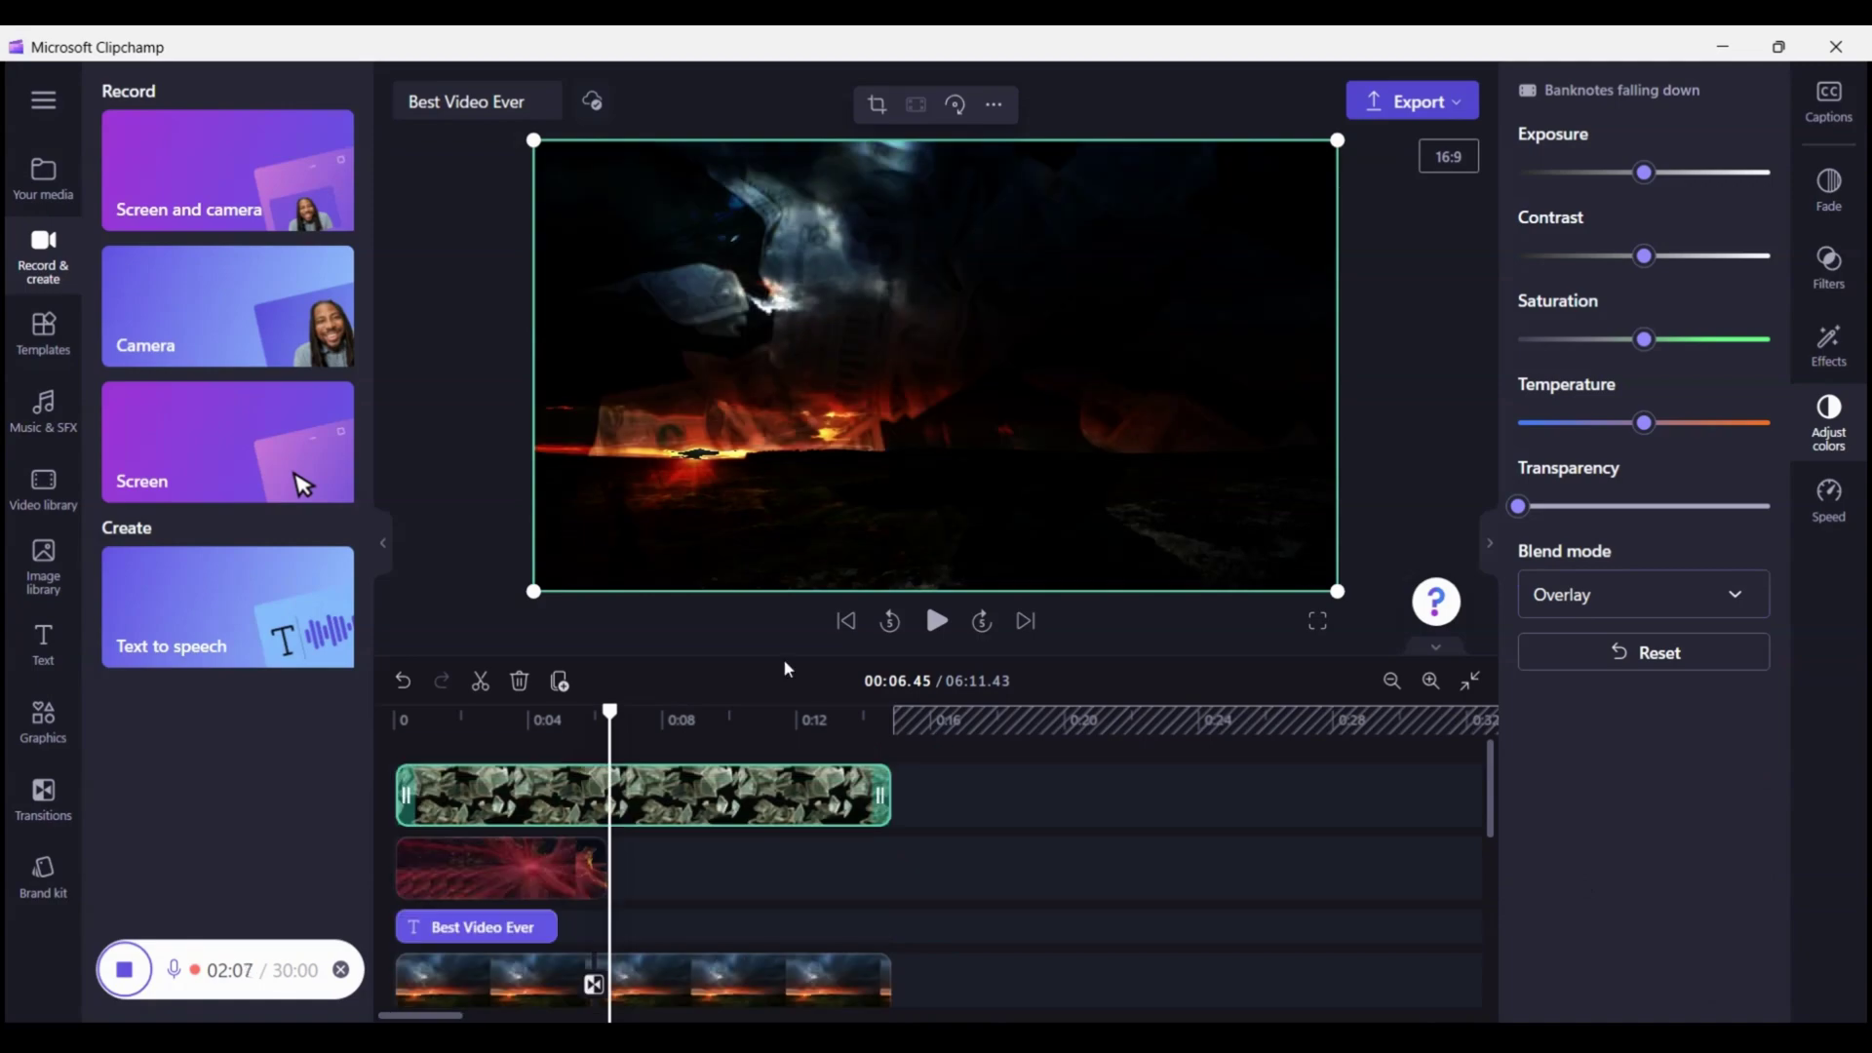
{"action": "left_click", "coordinate": [845, 621]}
{"action": "left_click", "coordinate": [936, 621]}
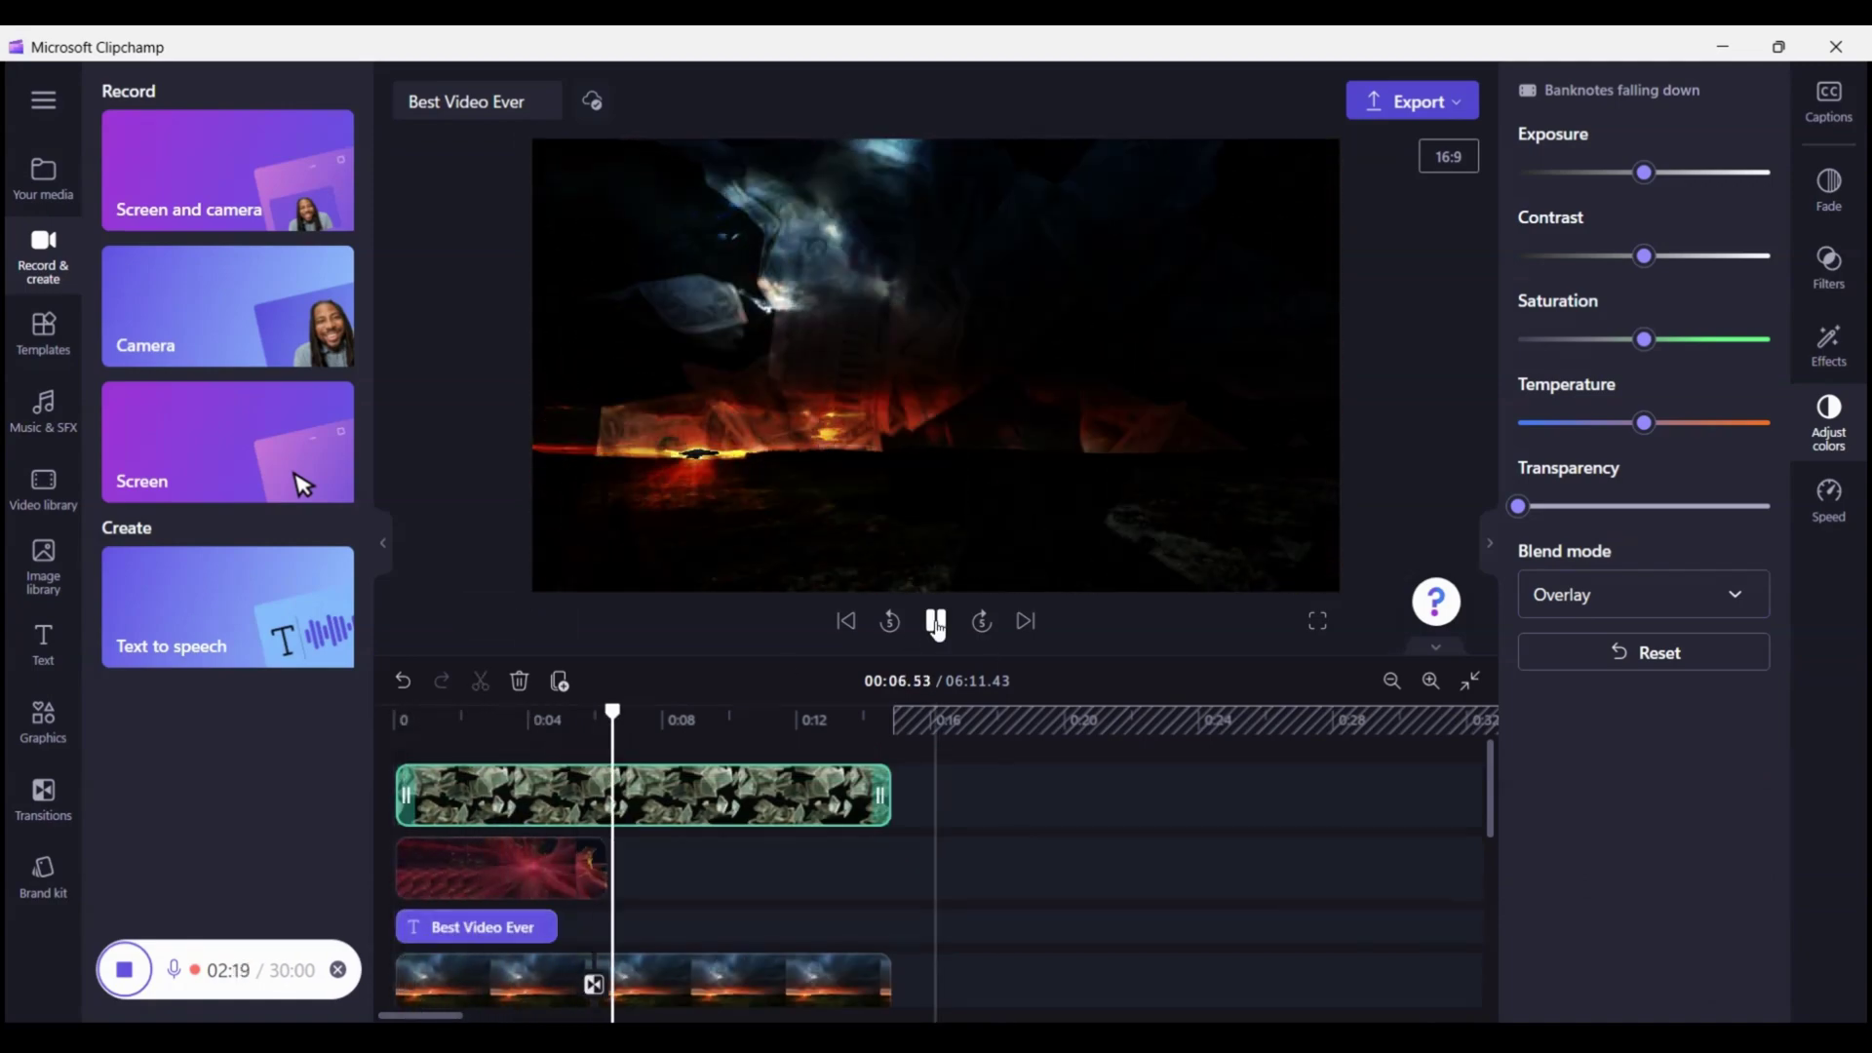
{"action": "left_click", "coordinate": [936, 621]}
- Switch the Banknotes blend mode to Screen and replay the section
{"action": "left_click", "coordinate": [1669, 596]}
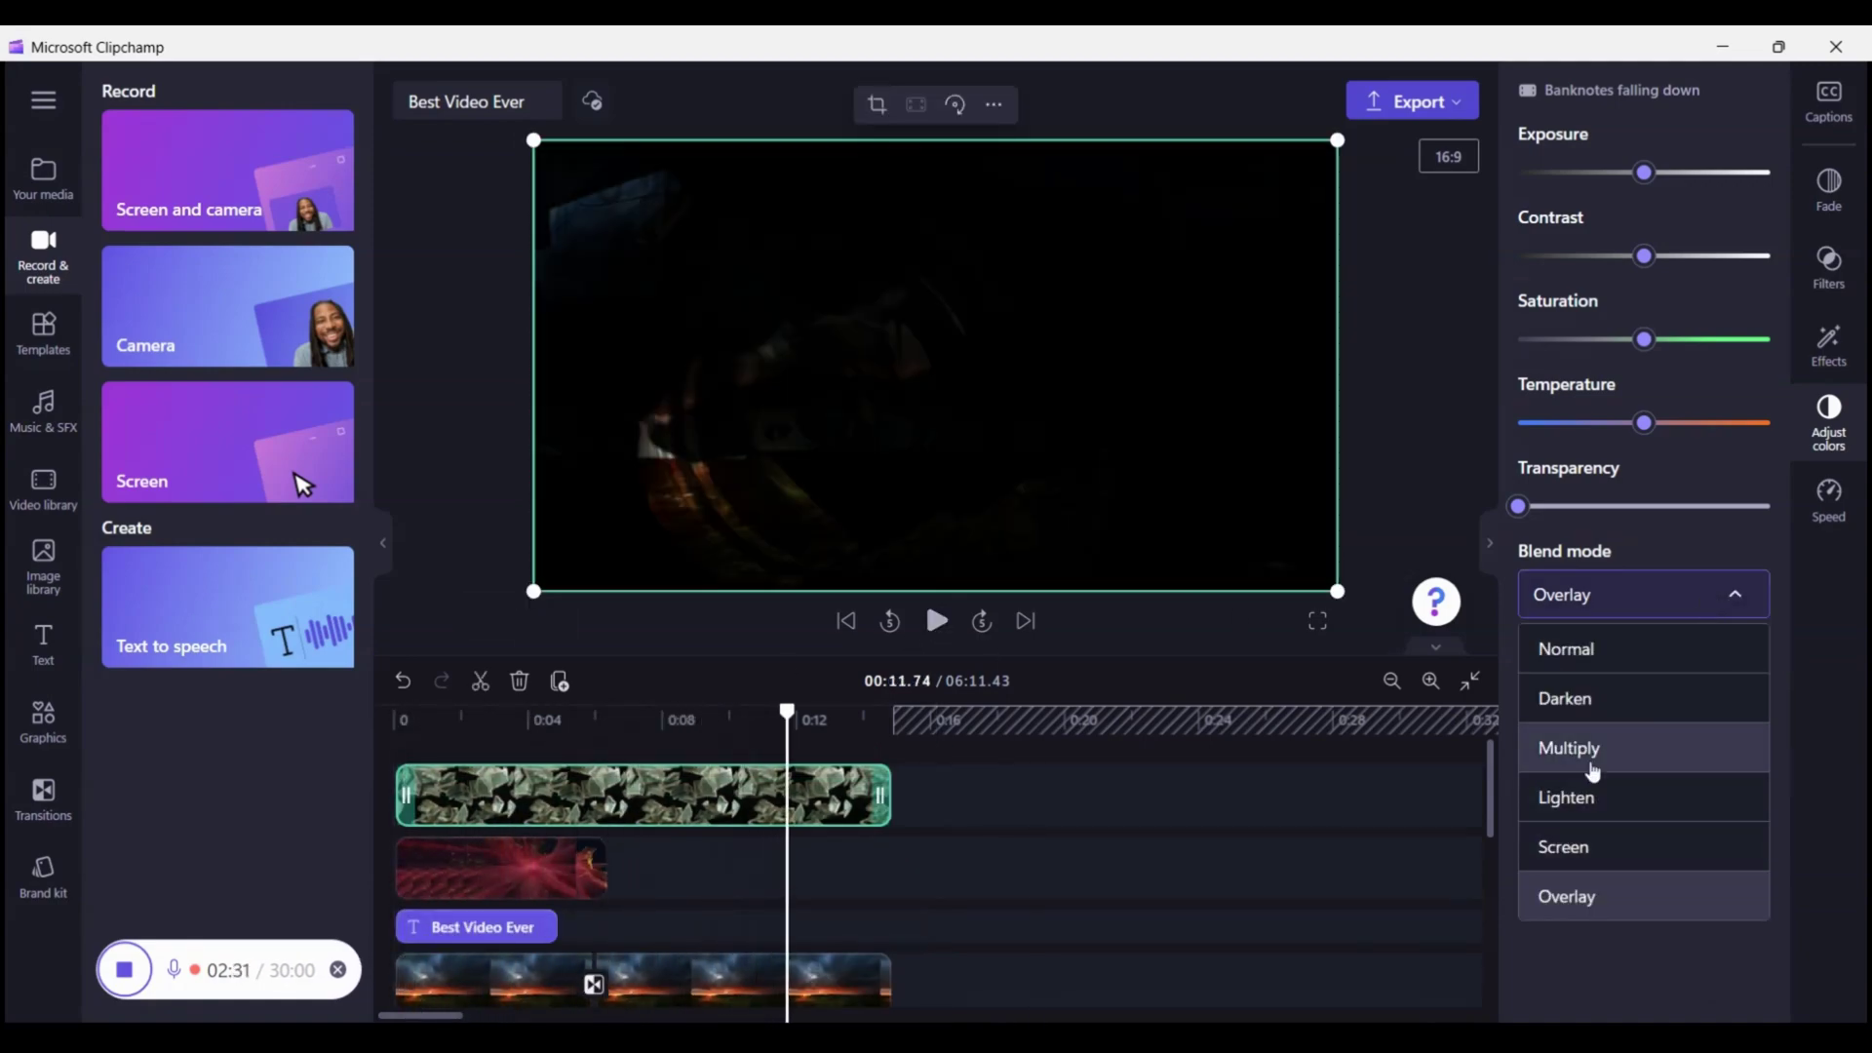
{"action": "left_click", "coordinate": [1563, 847]}
{"action": "left_click", "coordinate": [579, 720]}
{"action": "left_click", "coordinate": [936, 621]}
{"action": "left_click", "coordinate": [936, 621]}
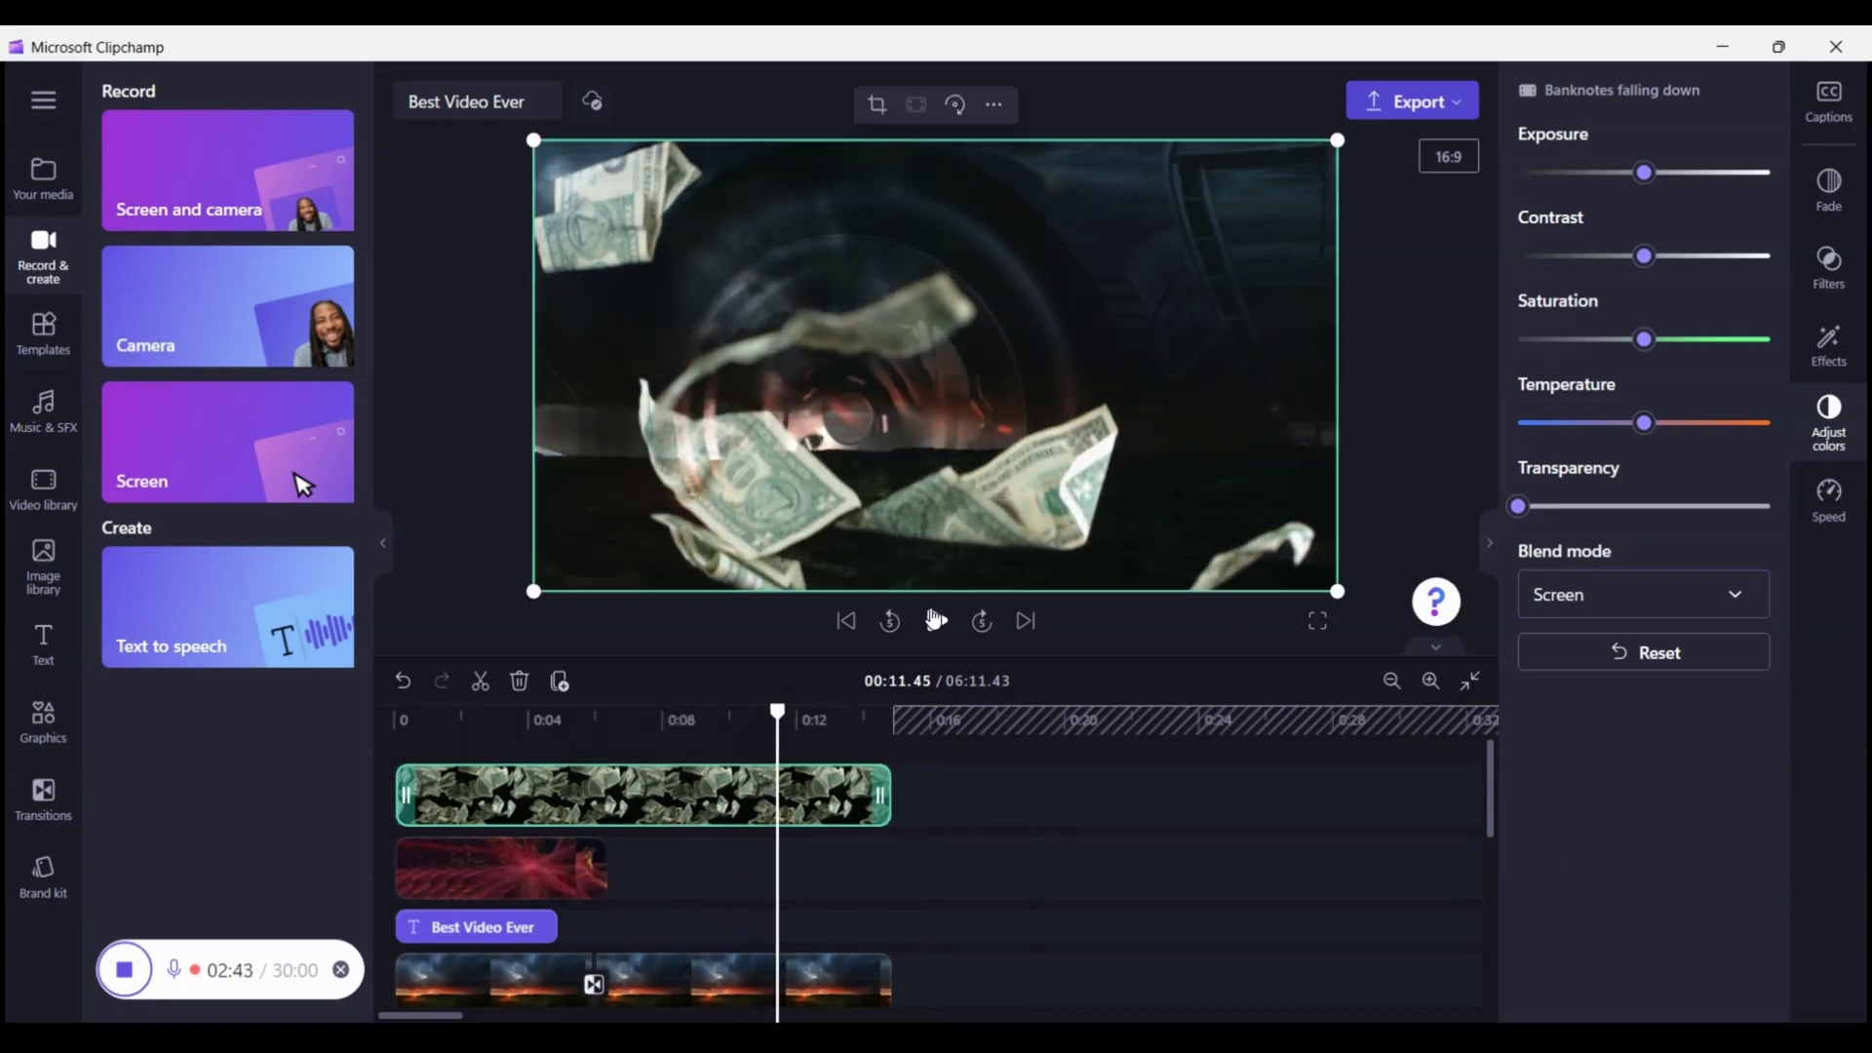
- Move the car clip to a new top track with Multiply blending, aligning the title to it
{"action": "scroll", "coordinate": [1486, 774], "scroll_direction": "down", "scroll_amount": 2}
{"action": "left_click_drag", "start_coordinate": [642, 1019], "coordinate": [642, 757]}
{"action": "left_click", "coordinate": [1643, 594]}
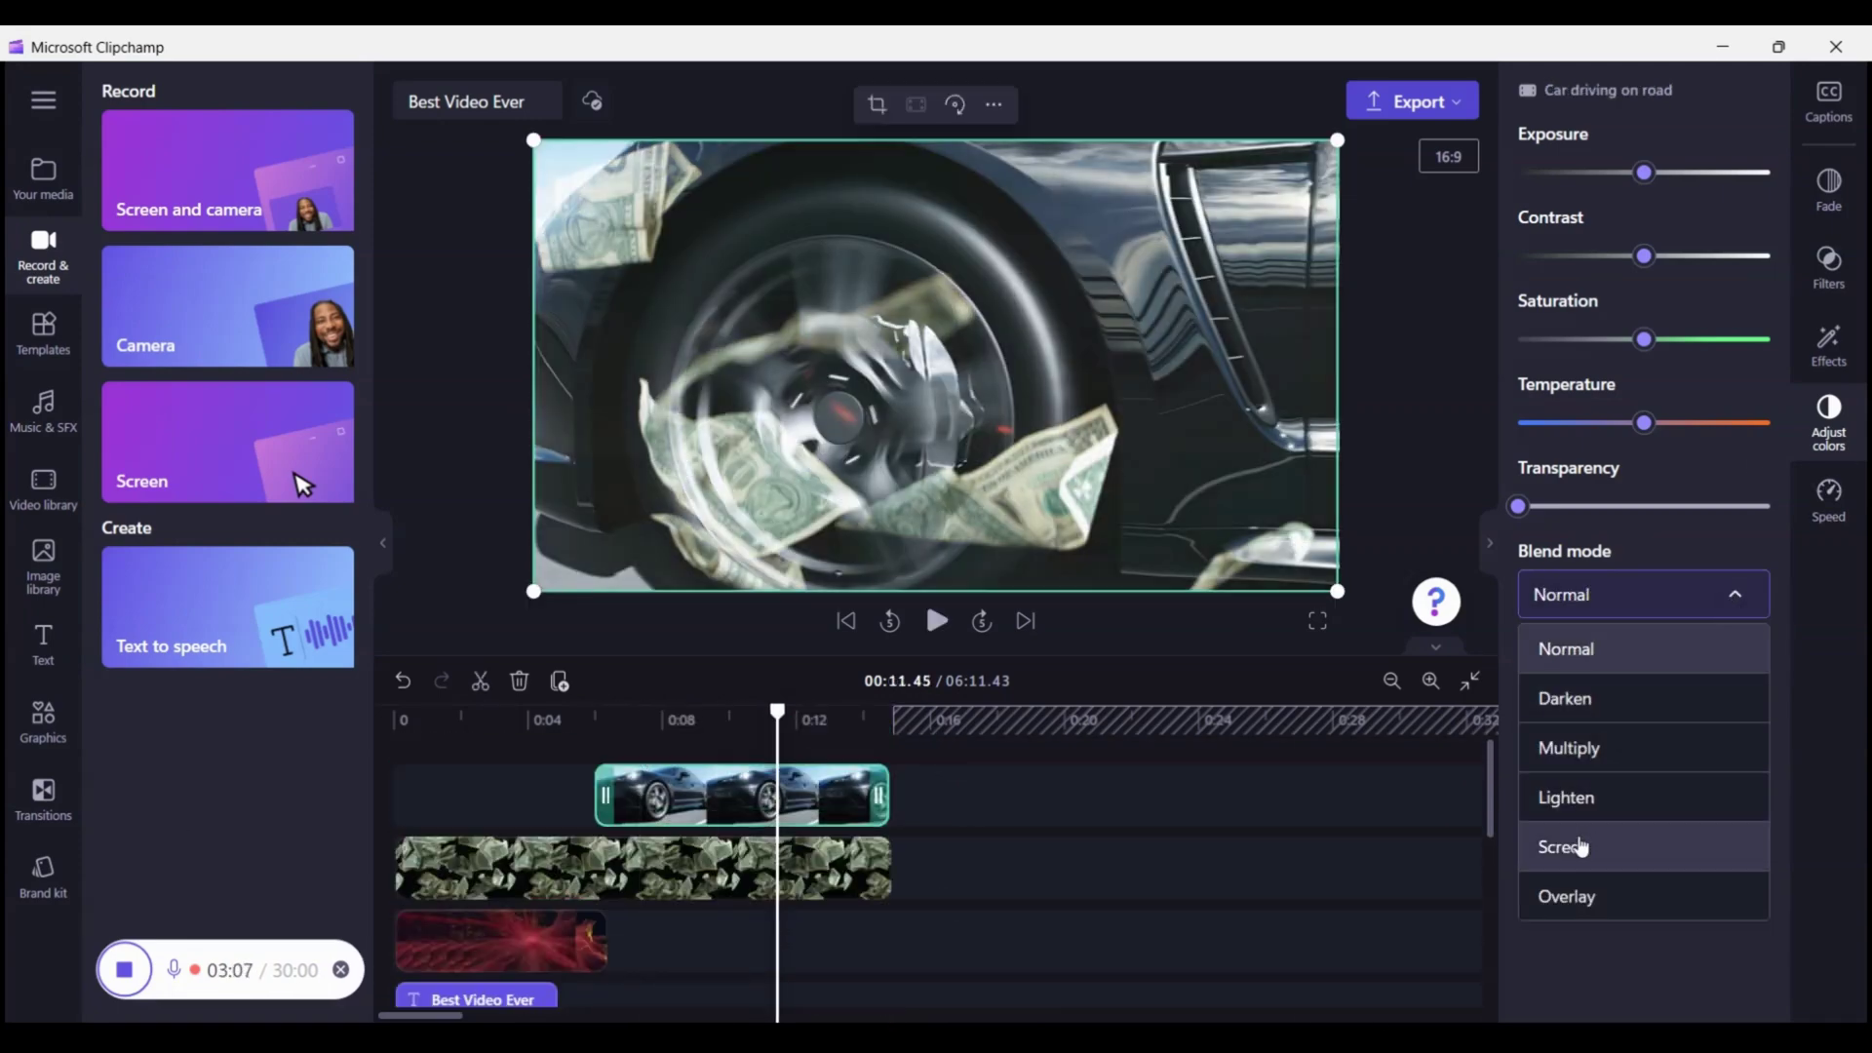
{"action": "left_click", "coordinate": [1657, 747]}
{"action": "left_click", "coordinate": [846, 621]}
{"action": "left_click", "coordinate": [936, 621]}
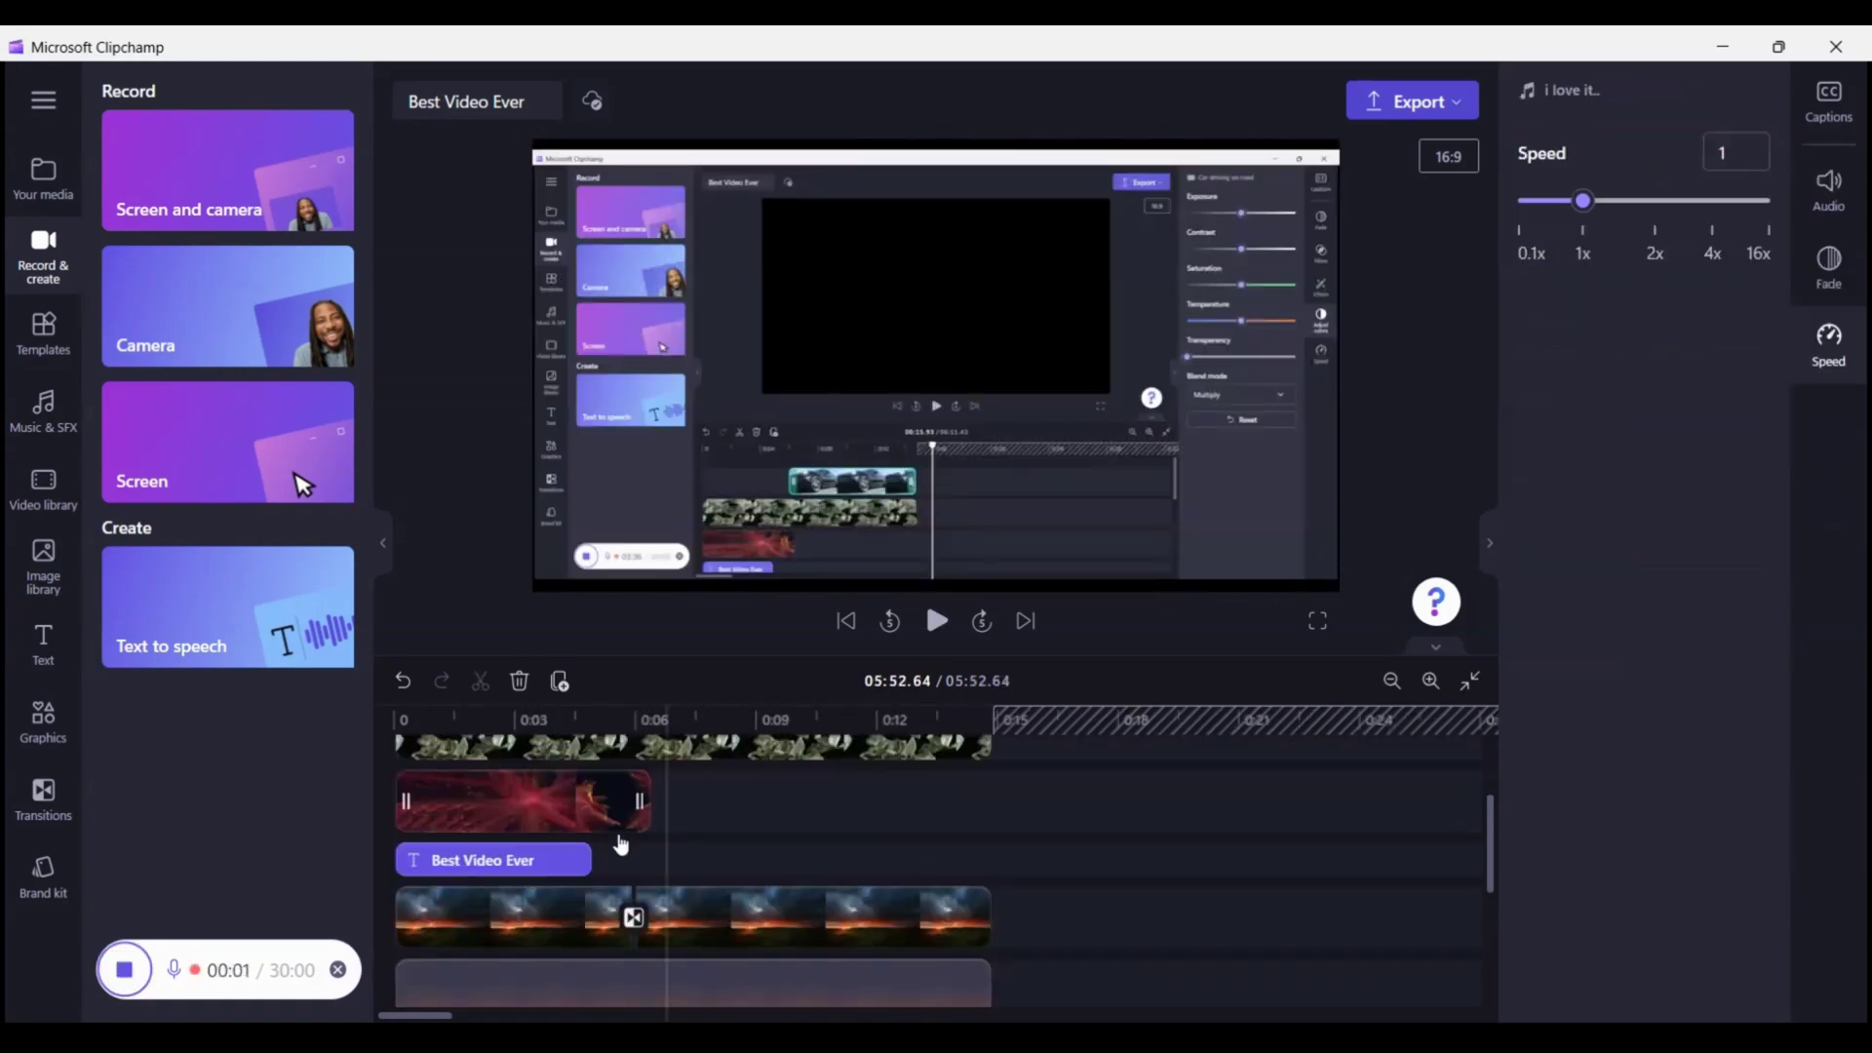
{"action": "left_click_drag", "start_coordinate": [468, 858], "coordinate": [636, 787]}
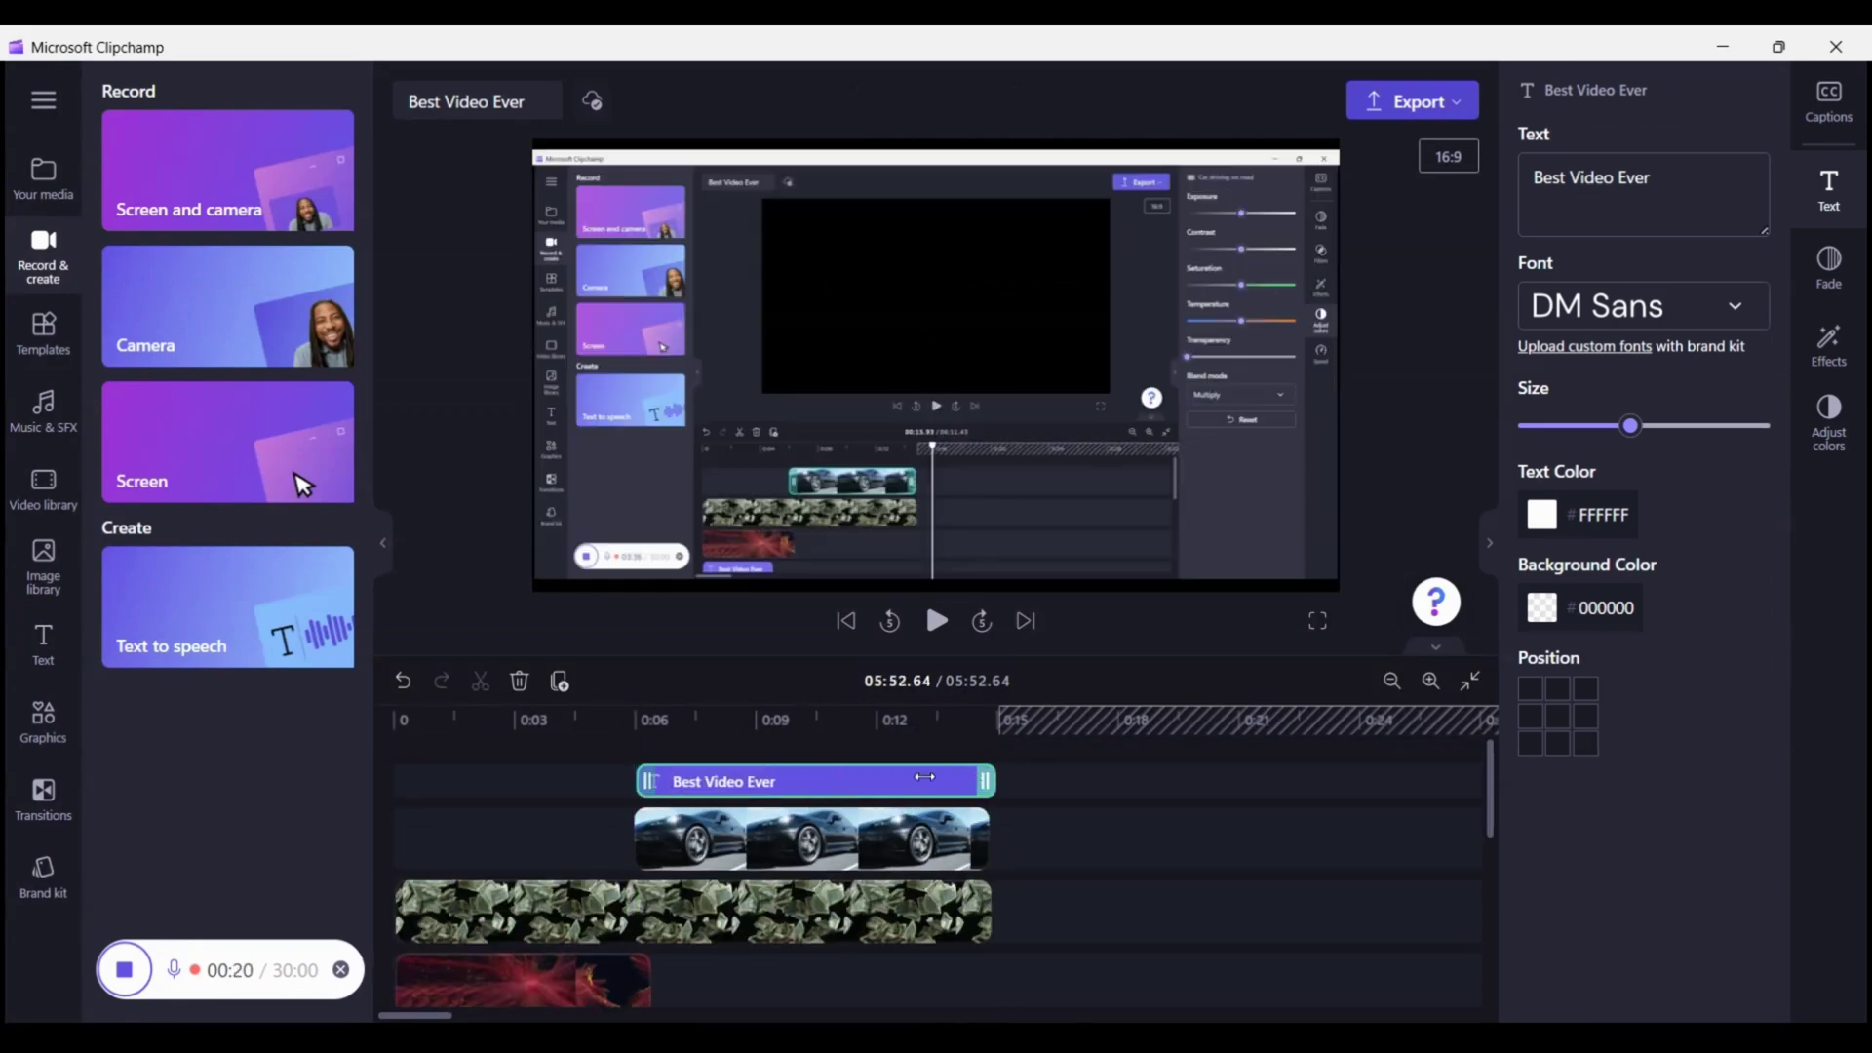
- Change the title text to 'Cool Cars...'
{"action": "left_click", "coordinate": [1657, 190]}
{"action": "key", "text": "ctrl+a"}
{"action": "type", "text": "Cool Cars..."}
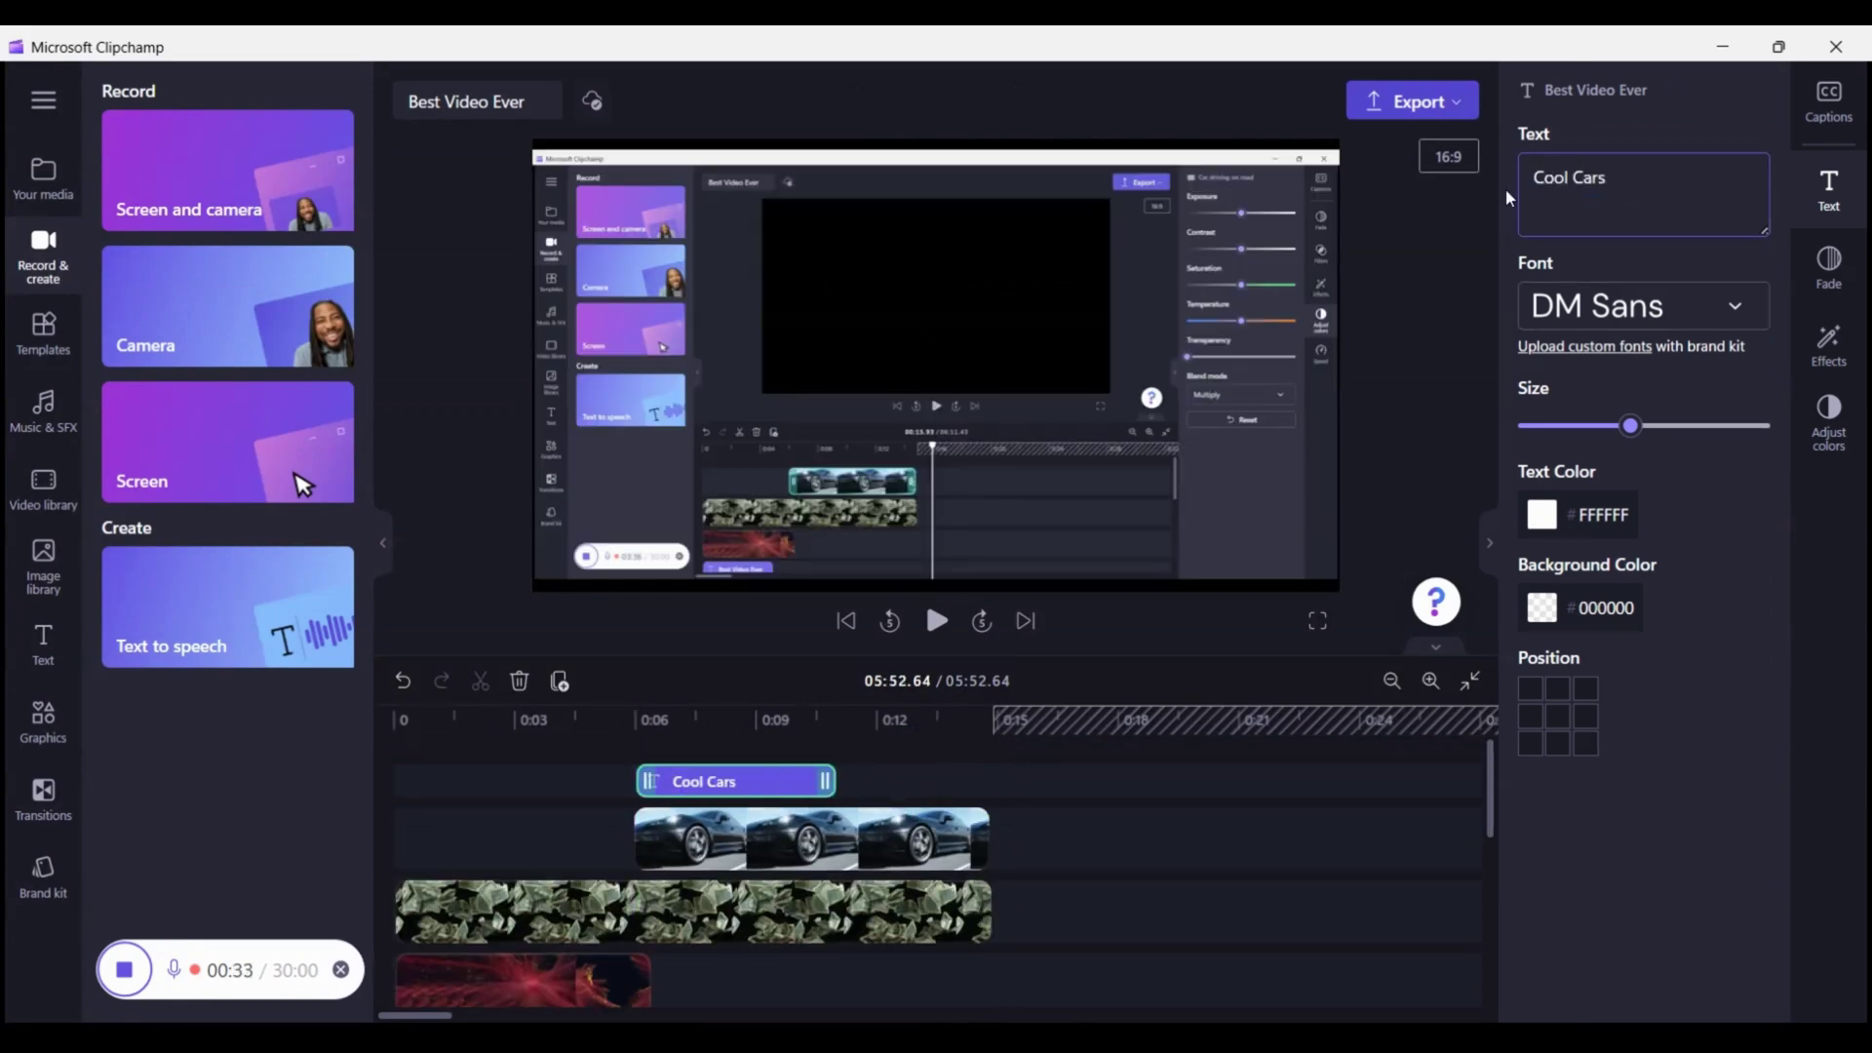
- Move the particle clip onto a new second track and slow it to 0.3 speed
{"action": "left_click", "coordinate": [634, 726]}
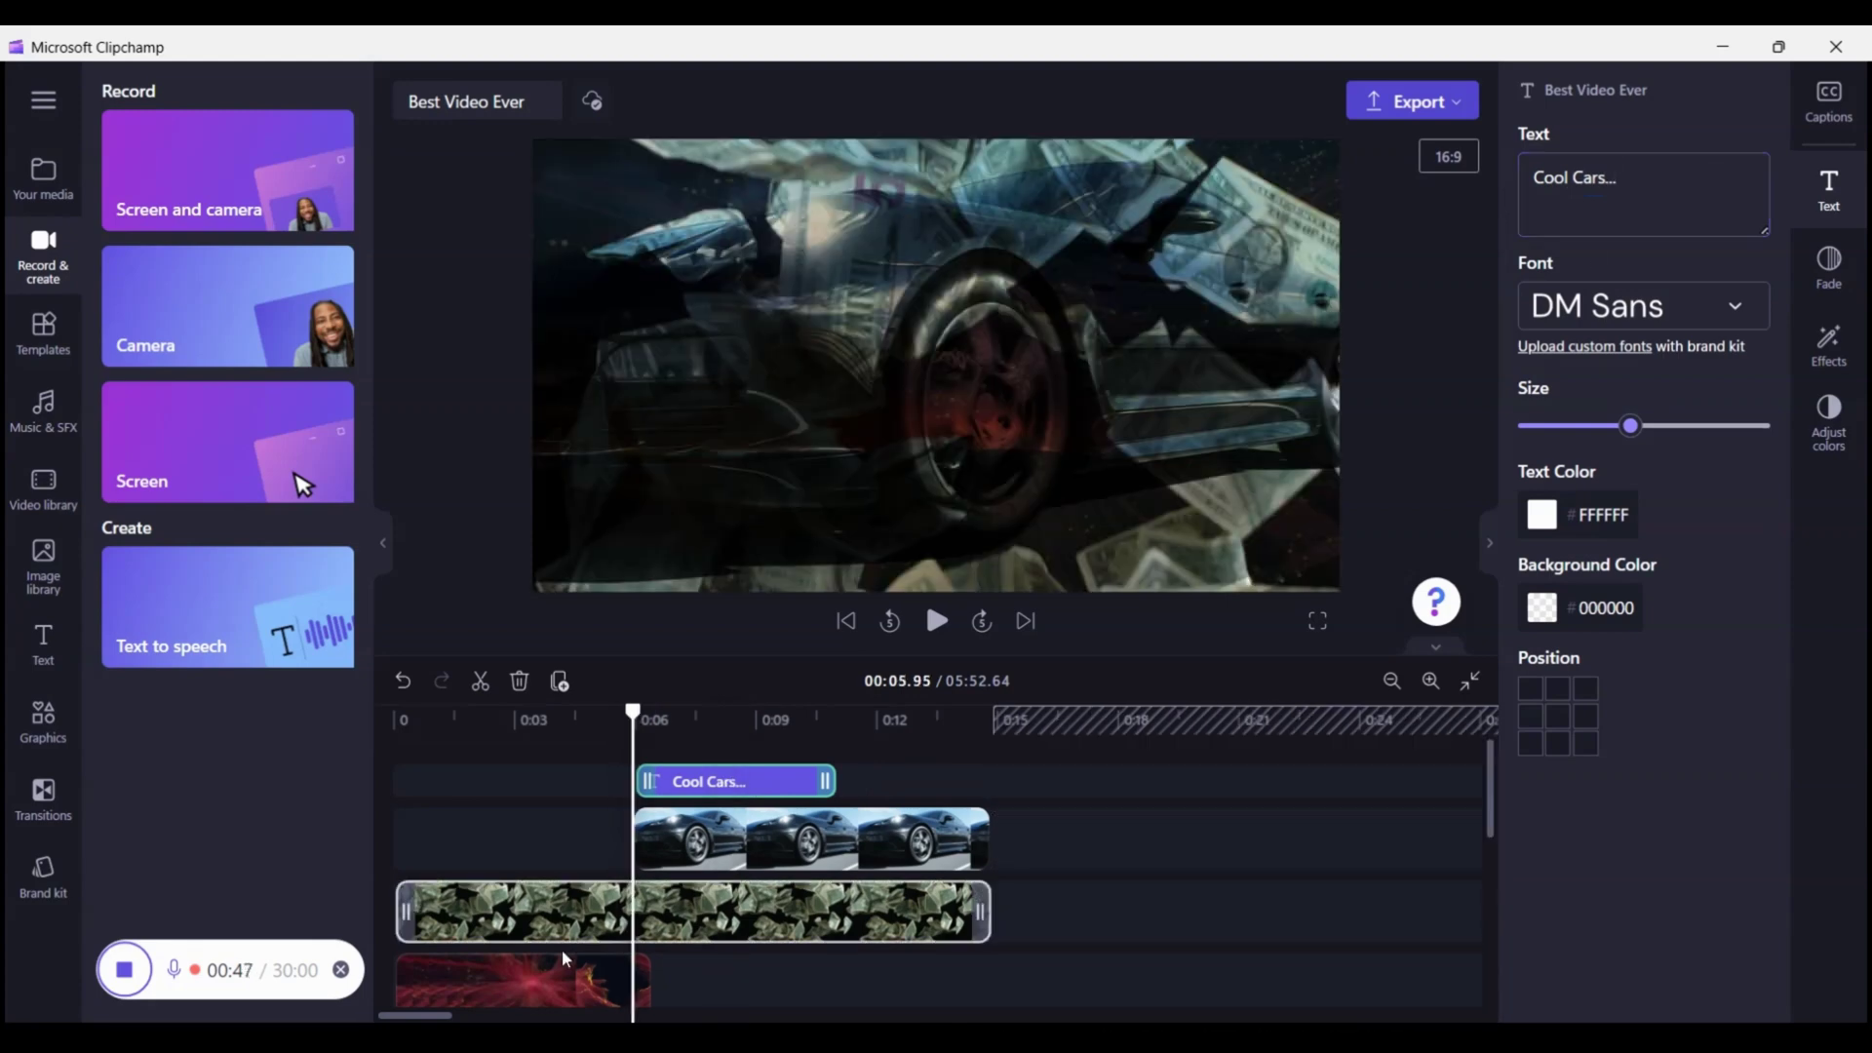
{"action": "left_click_drag", "start_coordinate": [526, 980], "coordinate": [516, 839]}
{"action": "left_click", "coordinate": [1829, 497]}
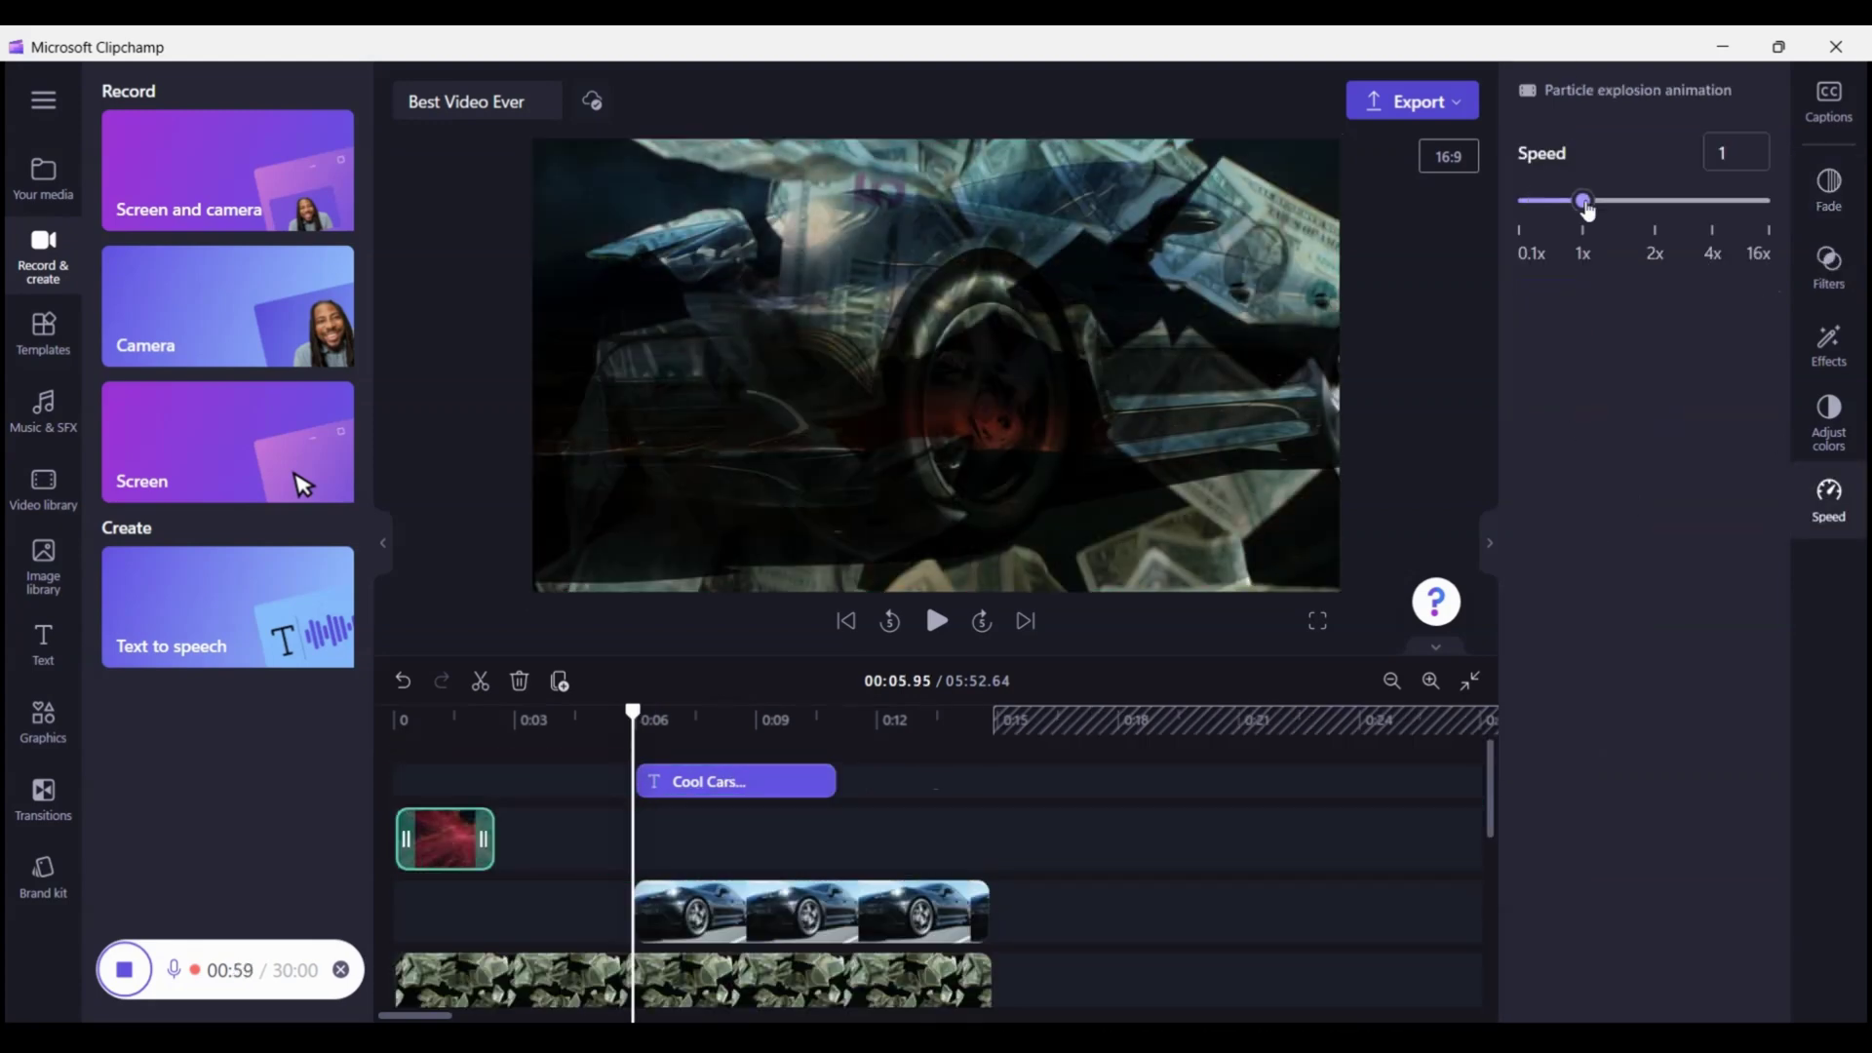
{"action": "left_click_drag", "start_coordinate": [1583, 200], "coordinate": [1533, 199]}
{"action": "left_click", "coordinate": [706, 719]}
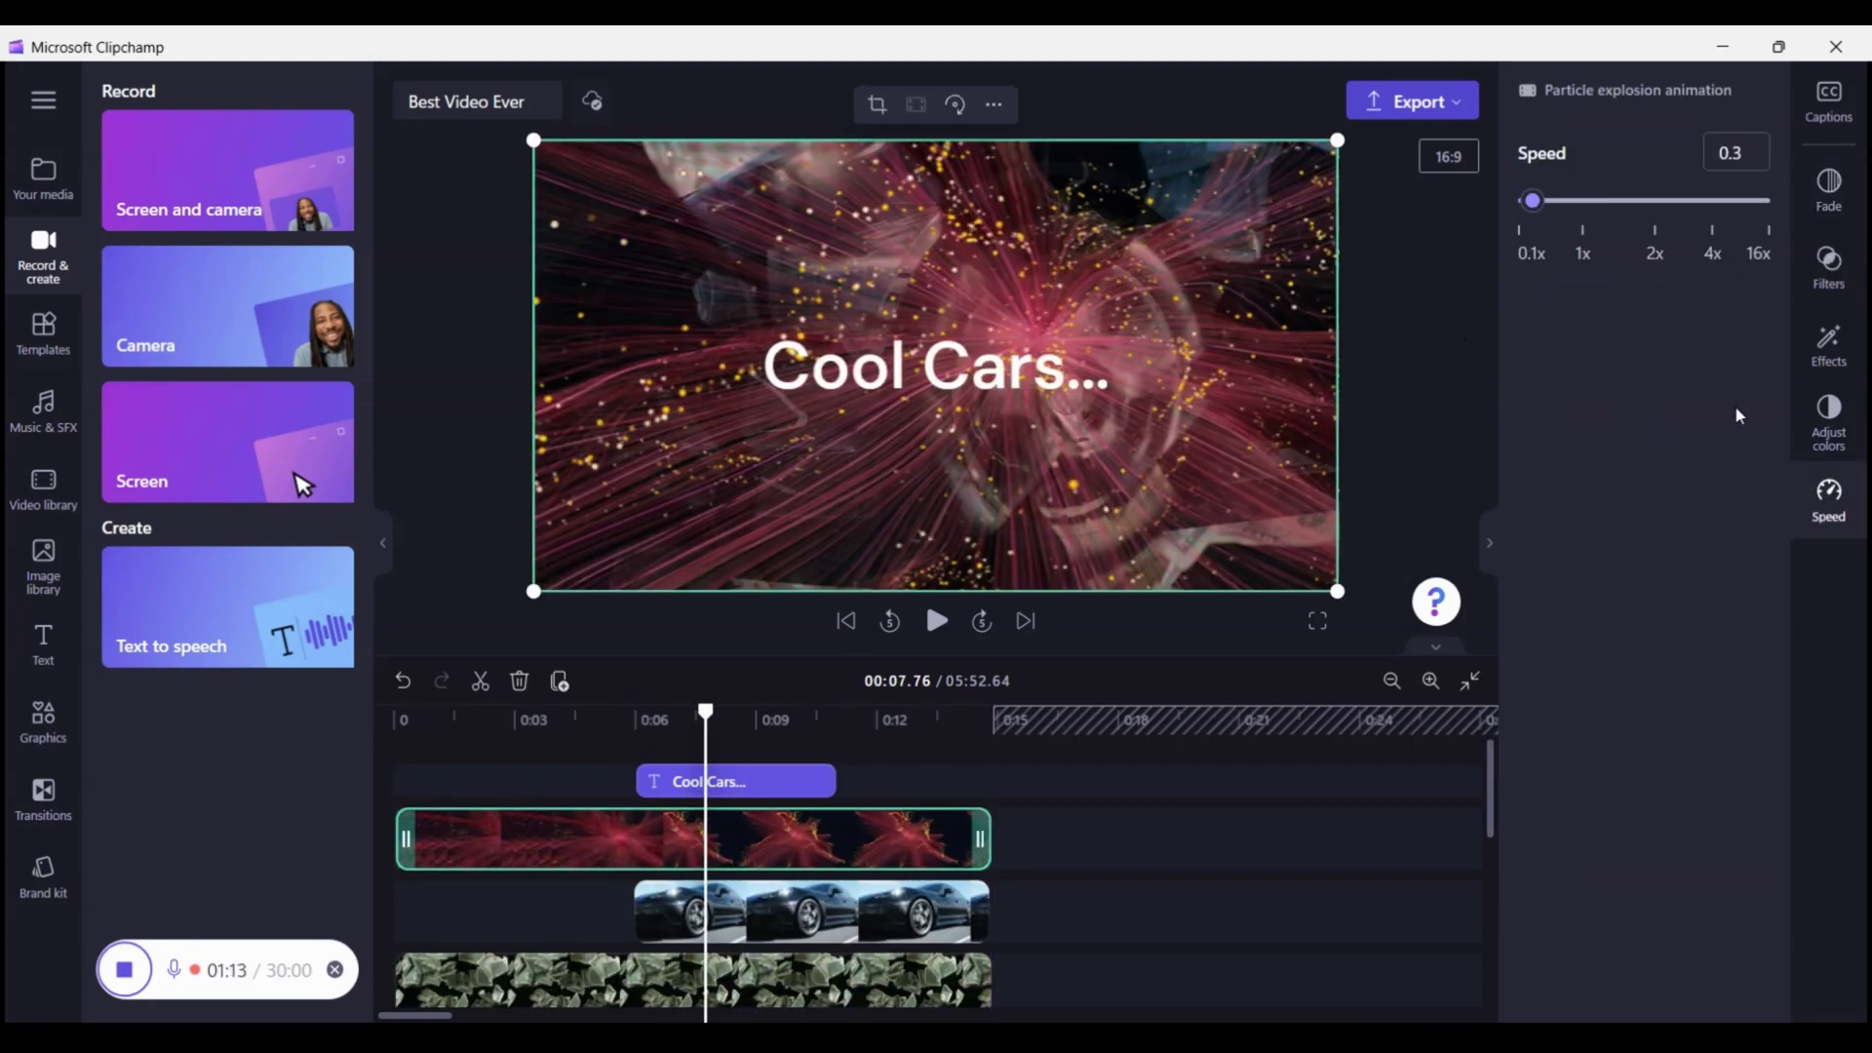
- Max the particle clip's exposure, contrast, saturation and temperature, and blend it with Multiply
{"action": "left_click", "coordinate": [1828, 419]}
{"action": "left_click", "coordinate": [1770, 173]}
{"action": "left_click", "coordinate": [1769, 255]}
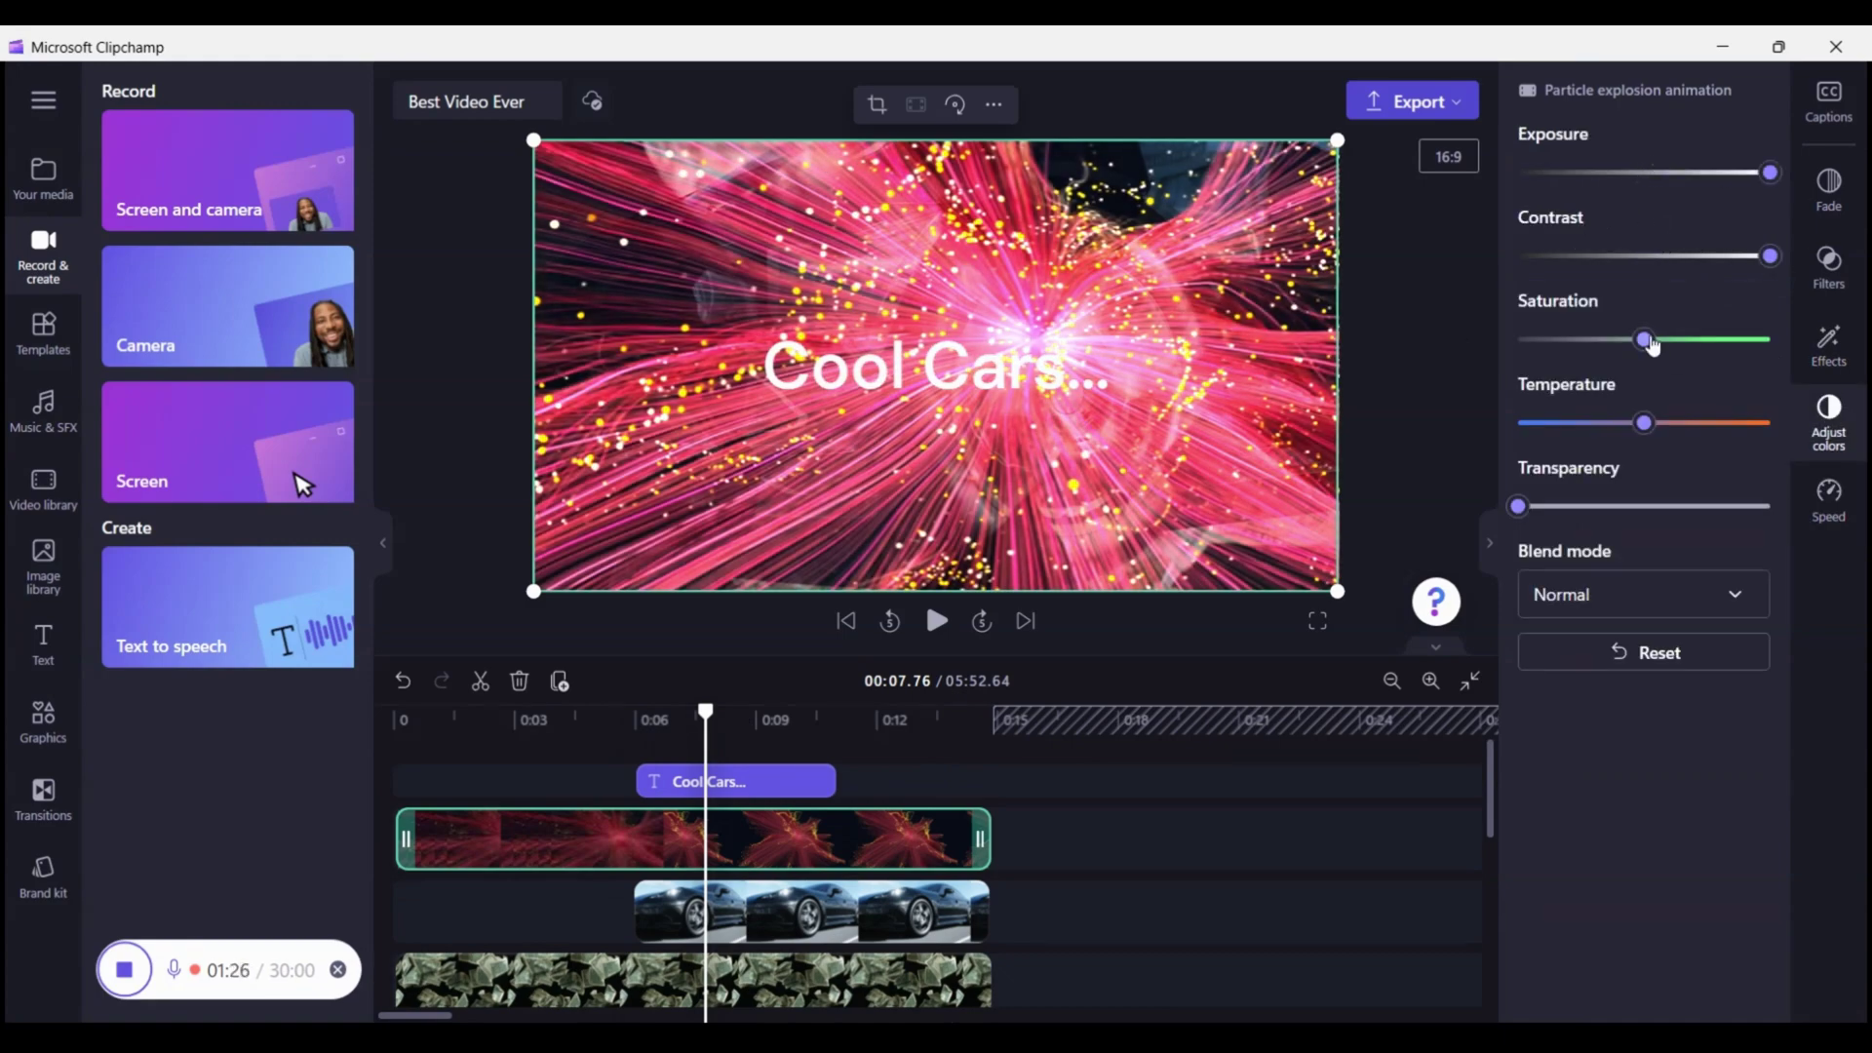
{"action": "left_click", "coordinate": [1769, 339]}
{"action": "left_click", "coordinate": [1769, 422]}
{"action": "left_click", "coordinate": [1644, 594]}
{"action": "left_click", "coordinate": [1579, 722]}
{"action": "left_click", "coordinate": [936, 621]}
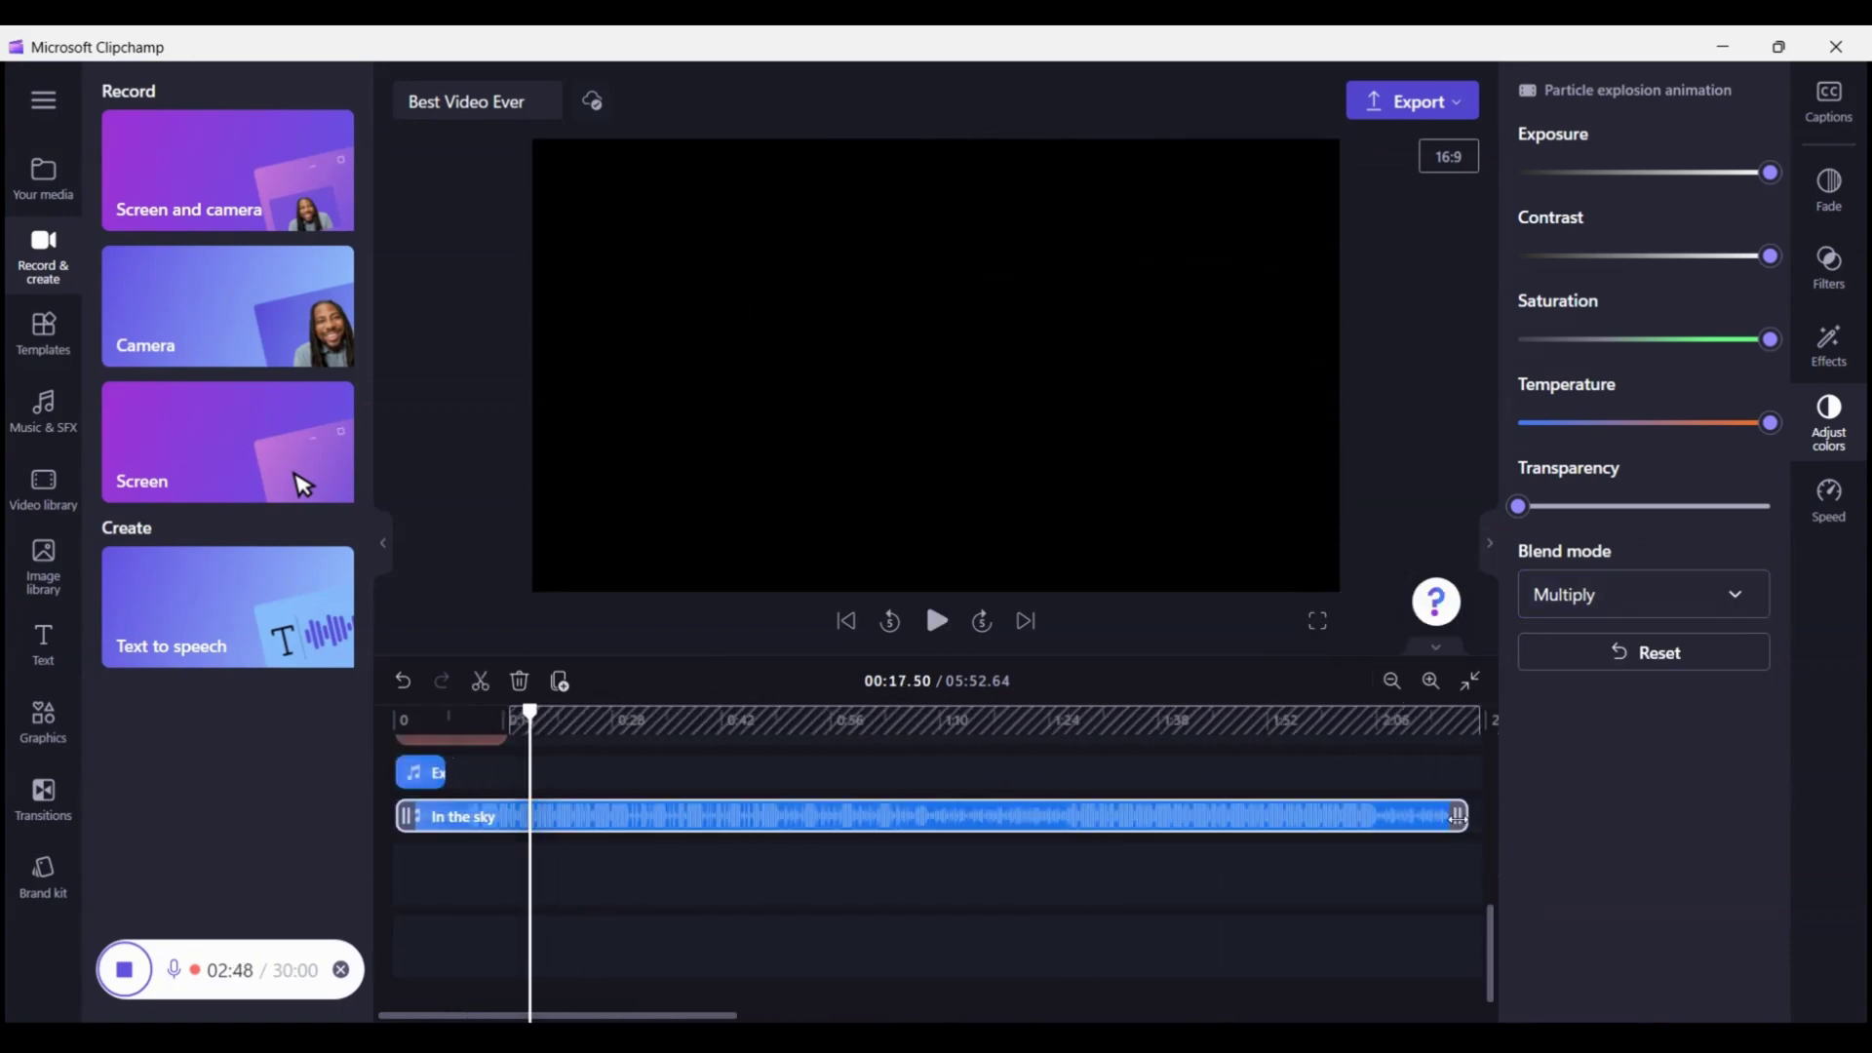
- Export the project as MP4, choosing Continue anyway at the gap warning
{"action": "left_click", "coordinate": [496, 986]}
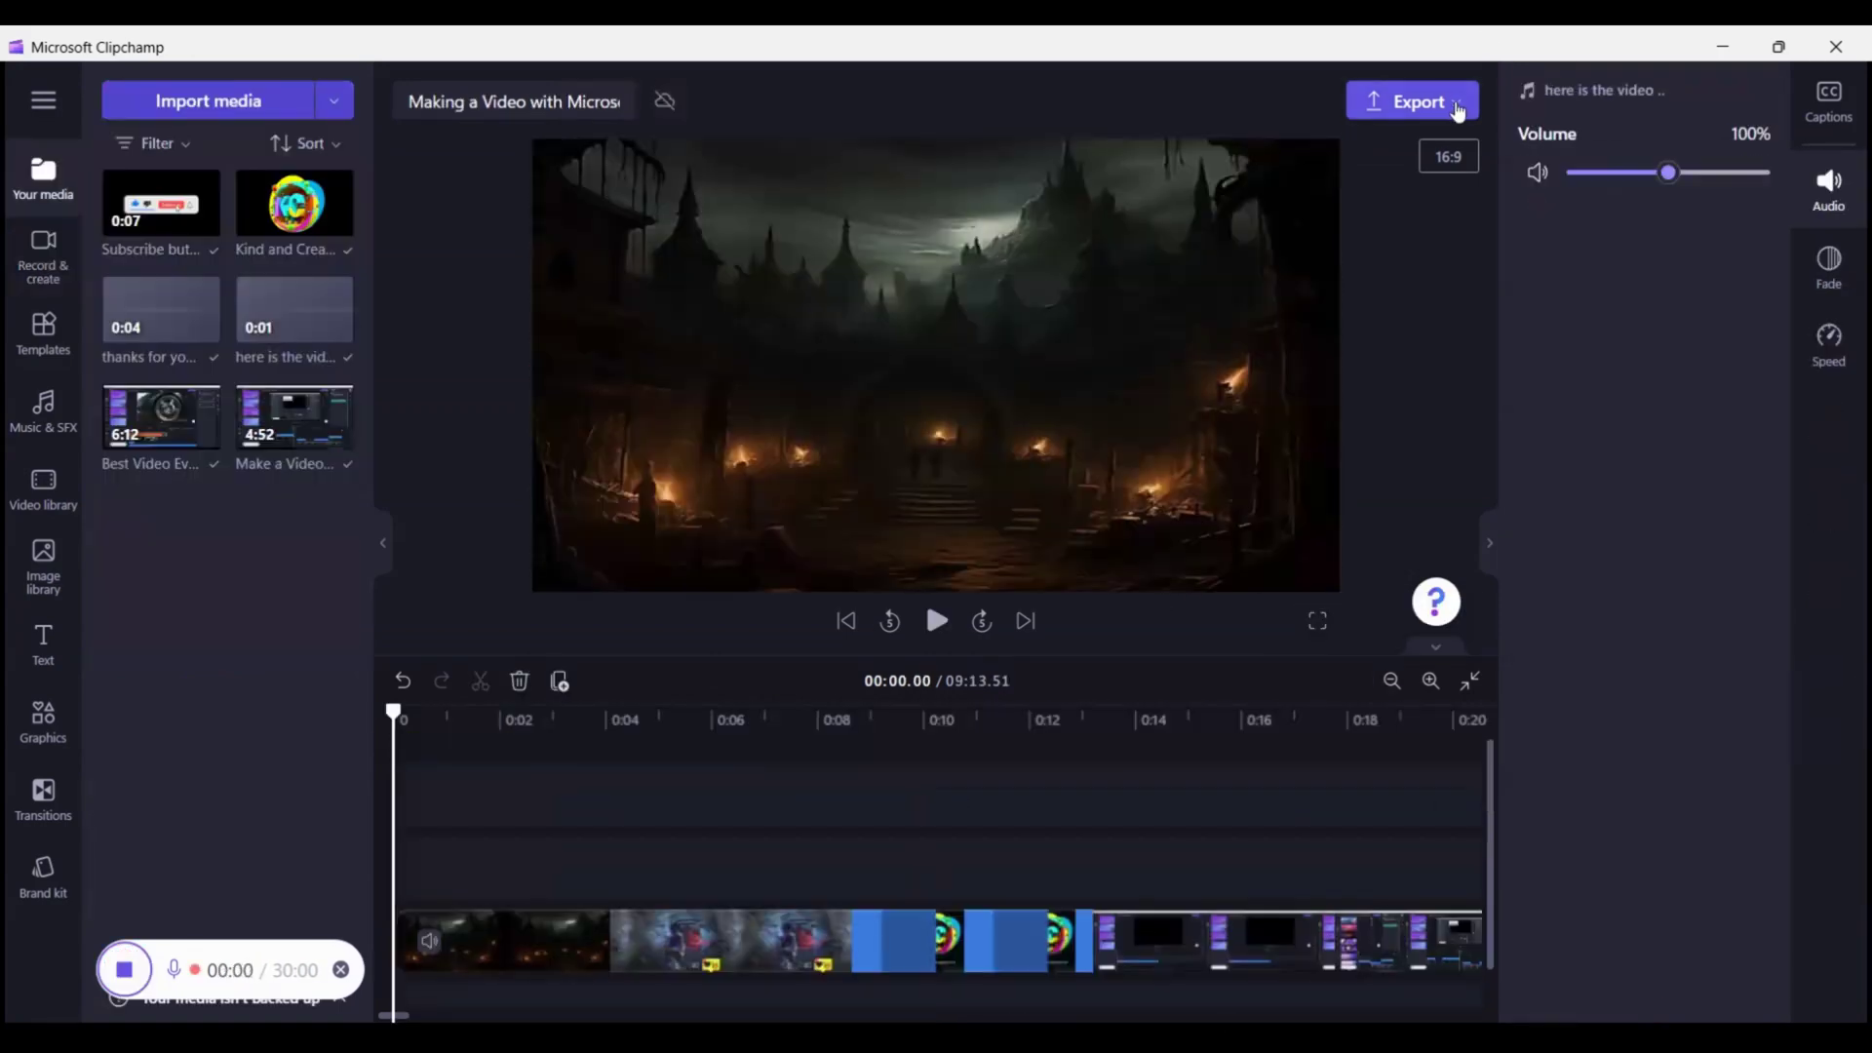
{"action": "left_click", "coordinate": [1455, 105]}
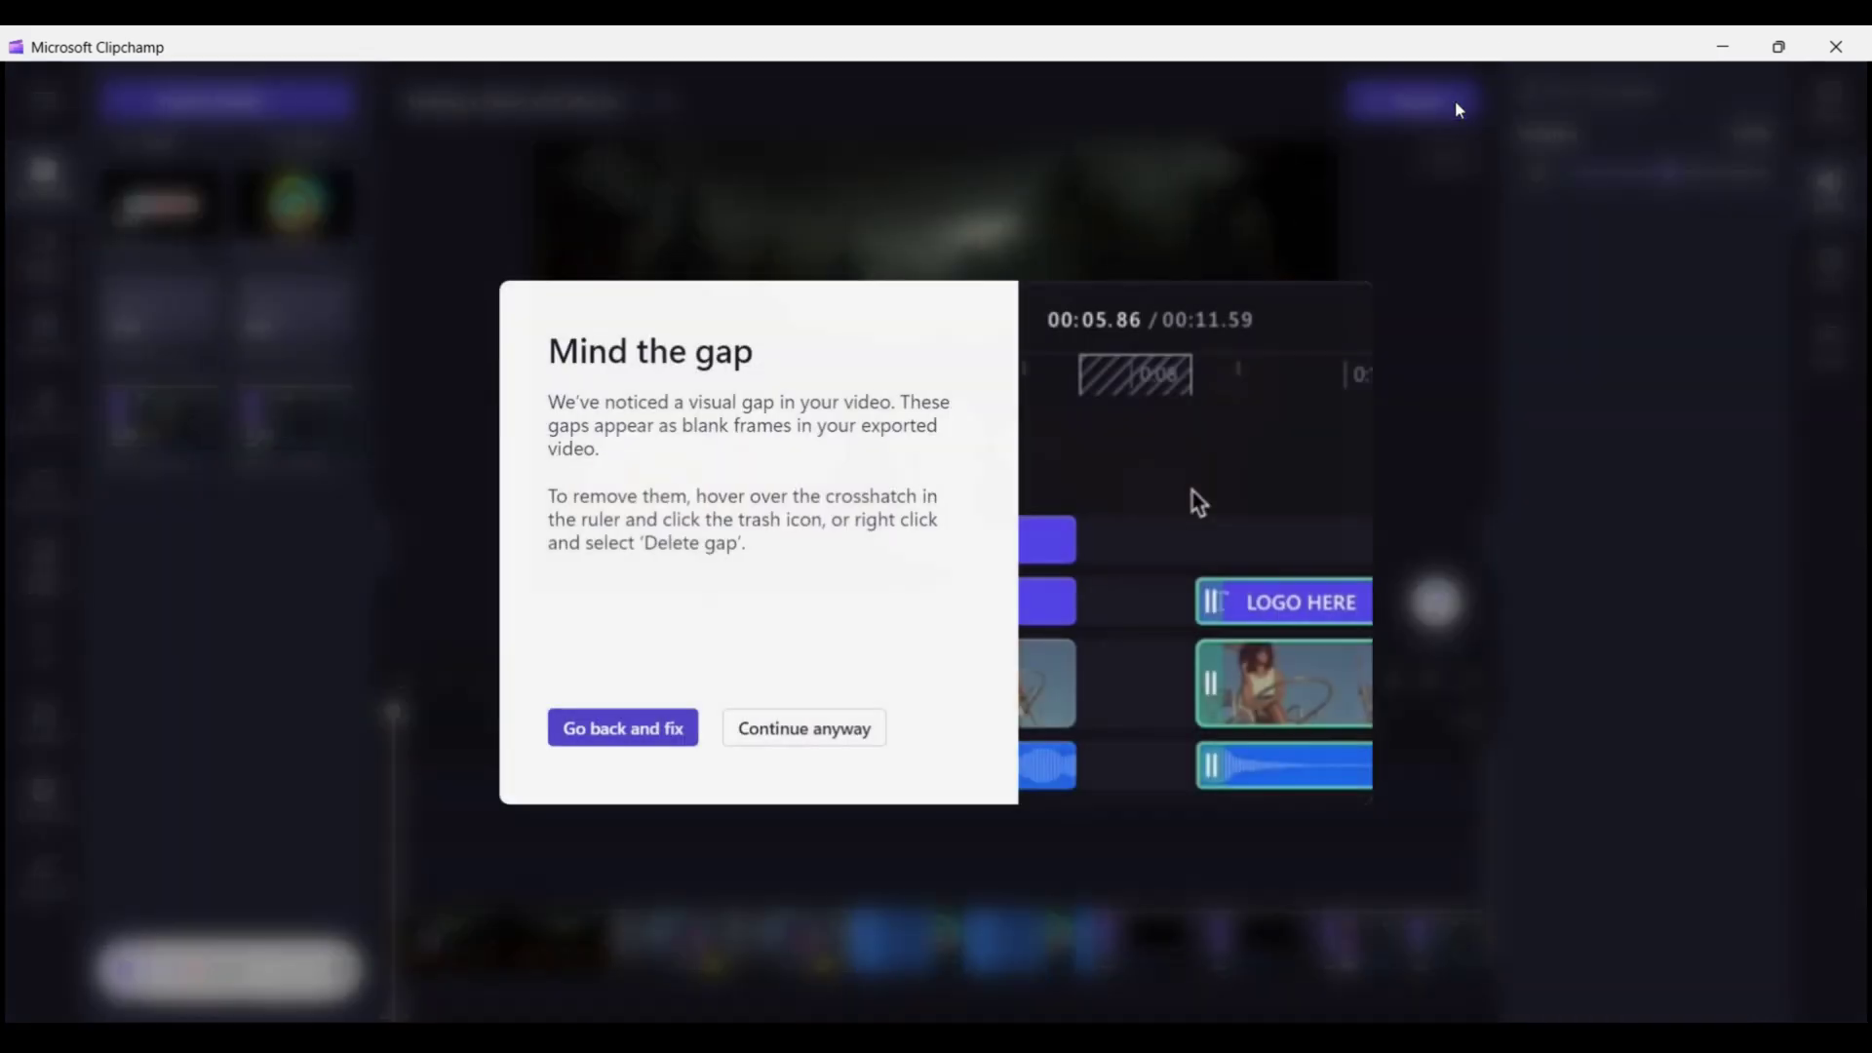
{"action": "left_click", "coordinate": [828, 738]}
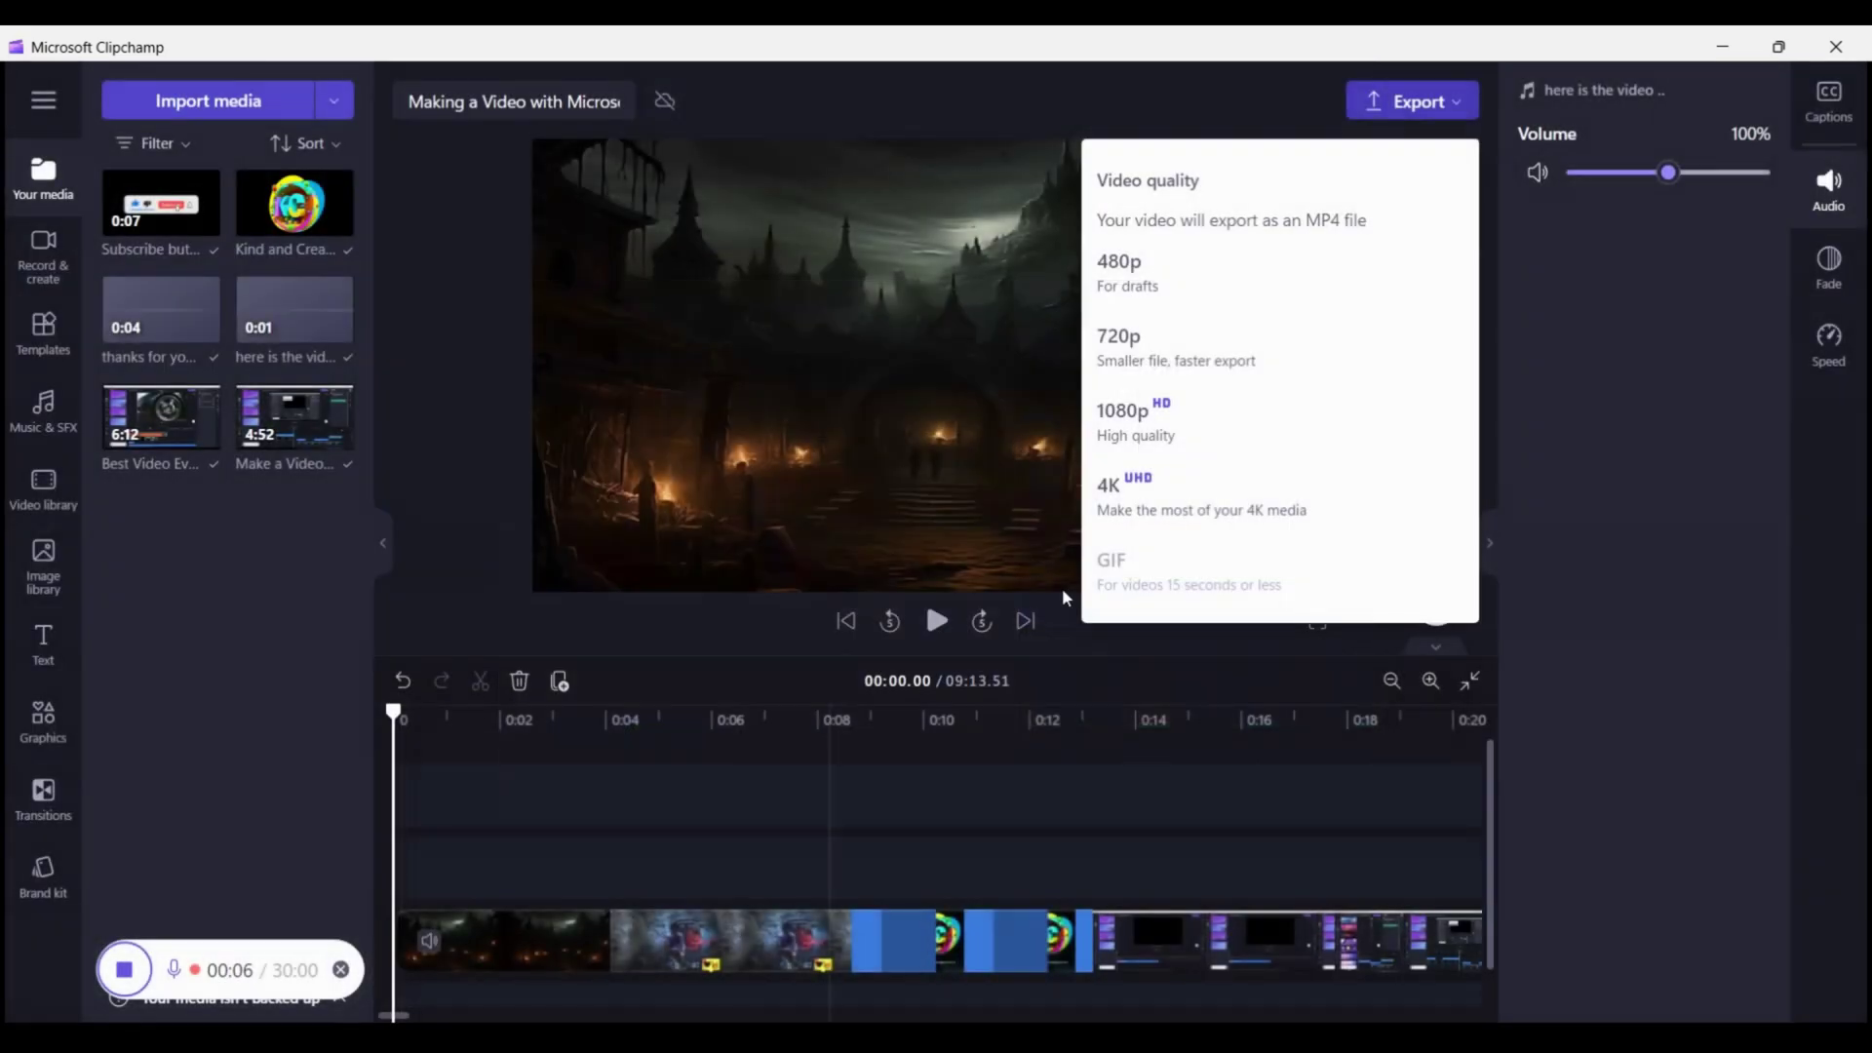